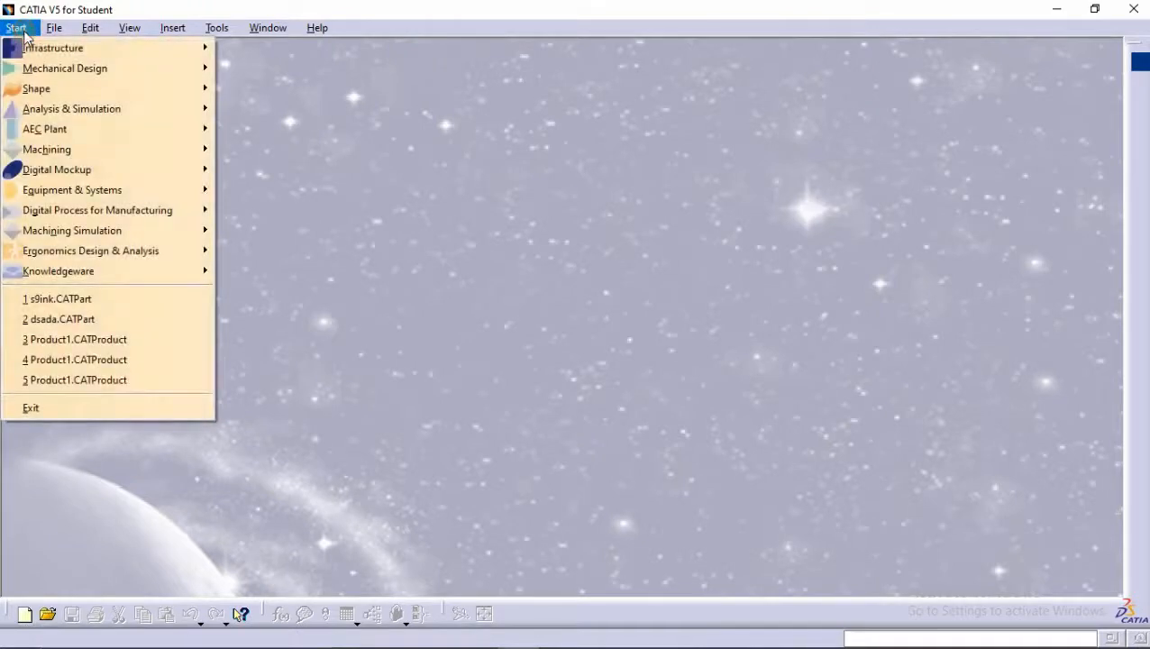
Create a new Generative Sheetmetal Design part named tut 4.
click(72, 72)
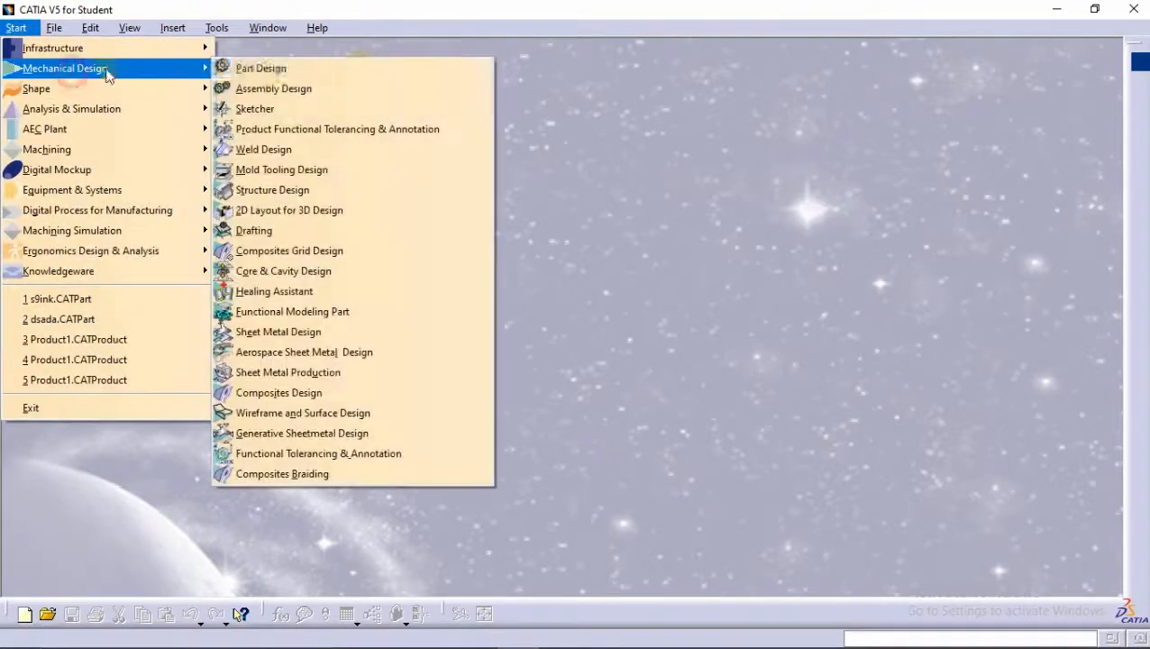
click(387, 434)
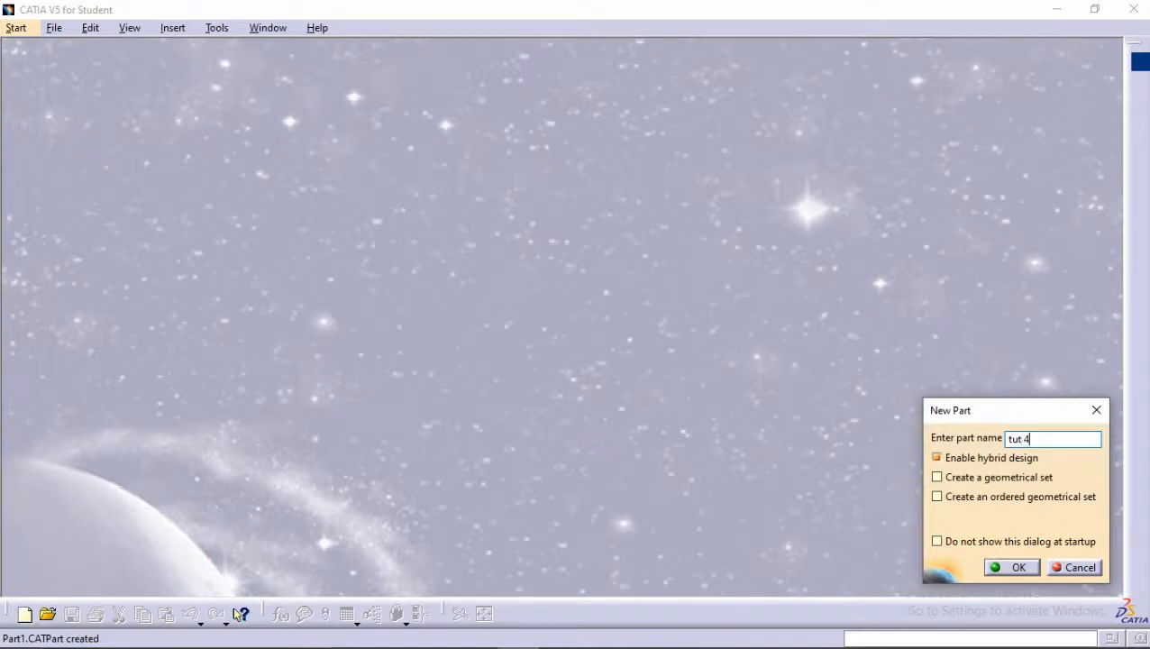
key(Return)
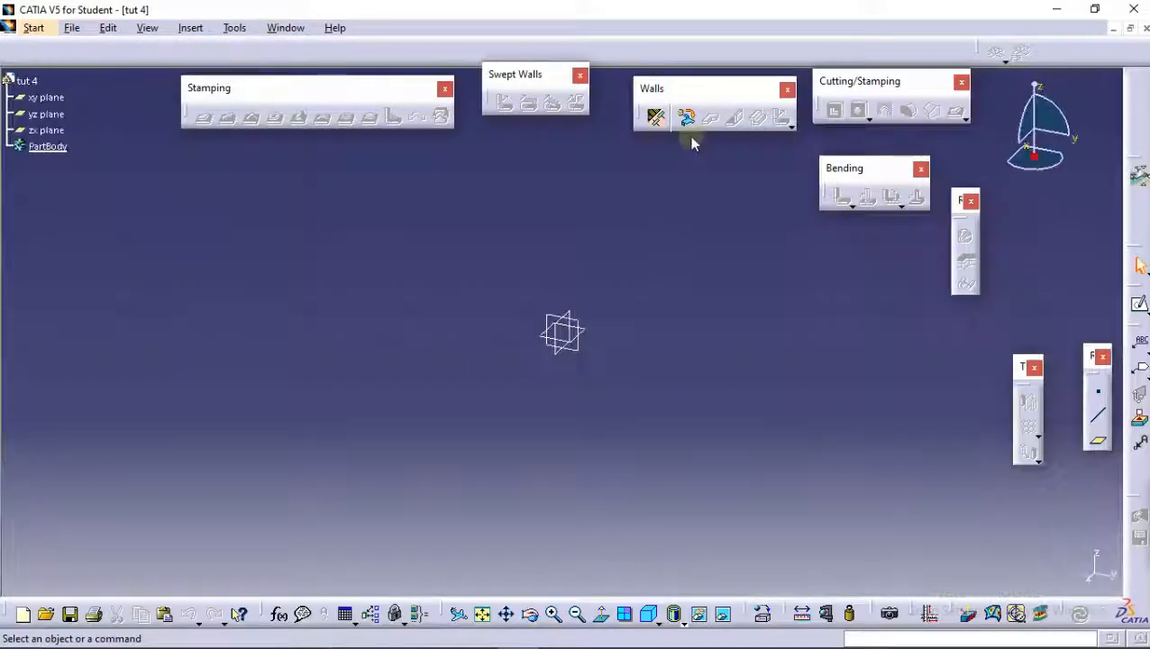
Define the sheet metal parameters with a 2 mm thickness and a 4 mm default bend radius.
click(656, 117)
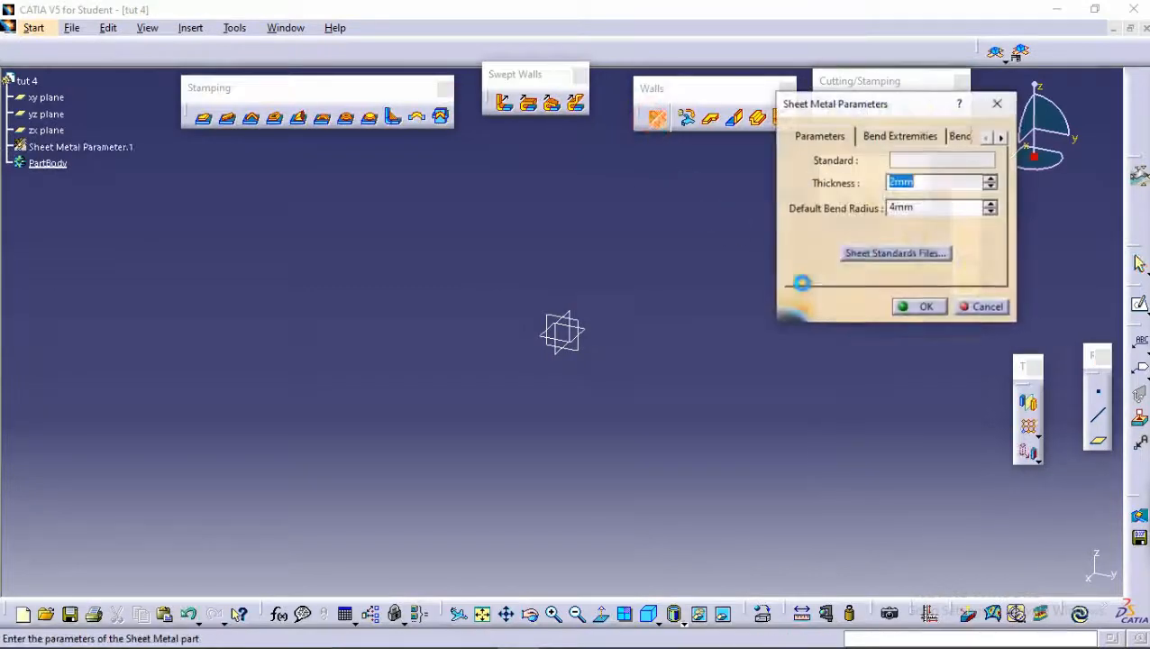
click(915, 306)
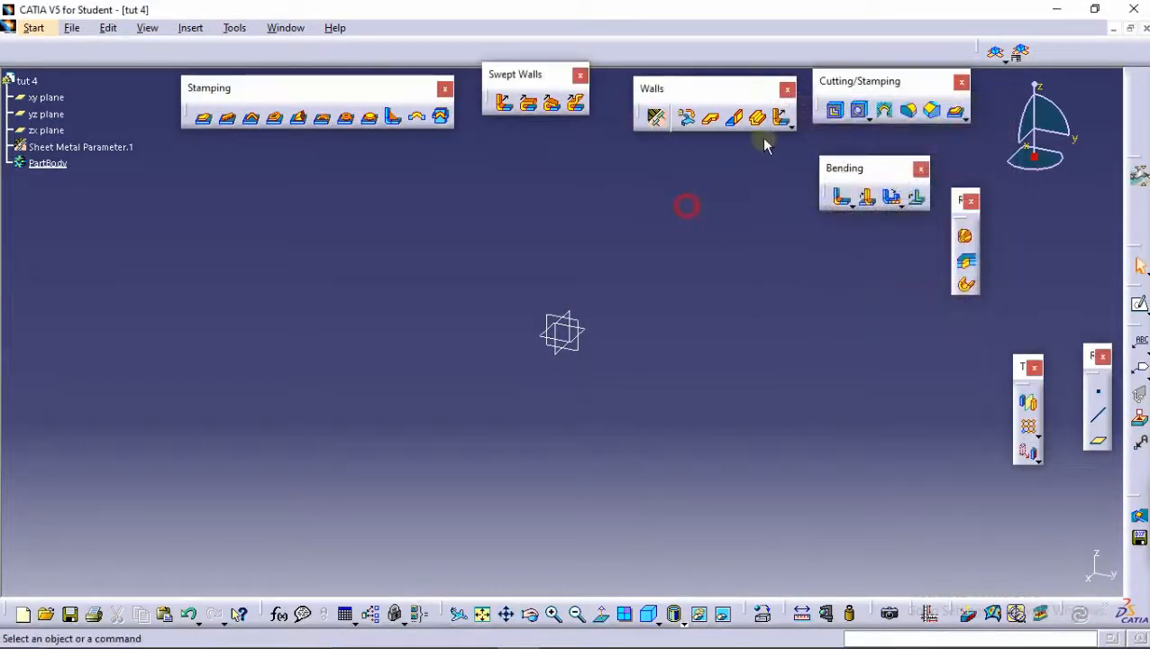
click(726, 123)
click(699, 364)
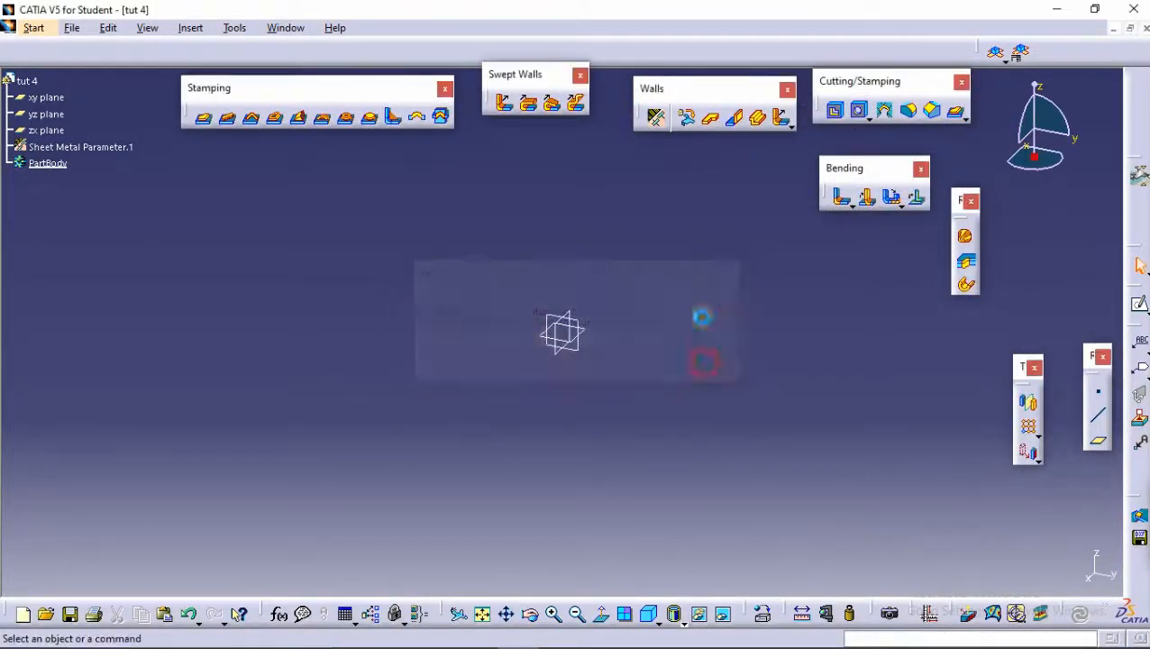
Start a Wall with a new profile sketch on the xy plane and draw a large rectangle around the origin.
click(711, 118)
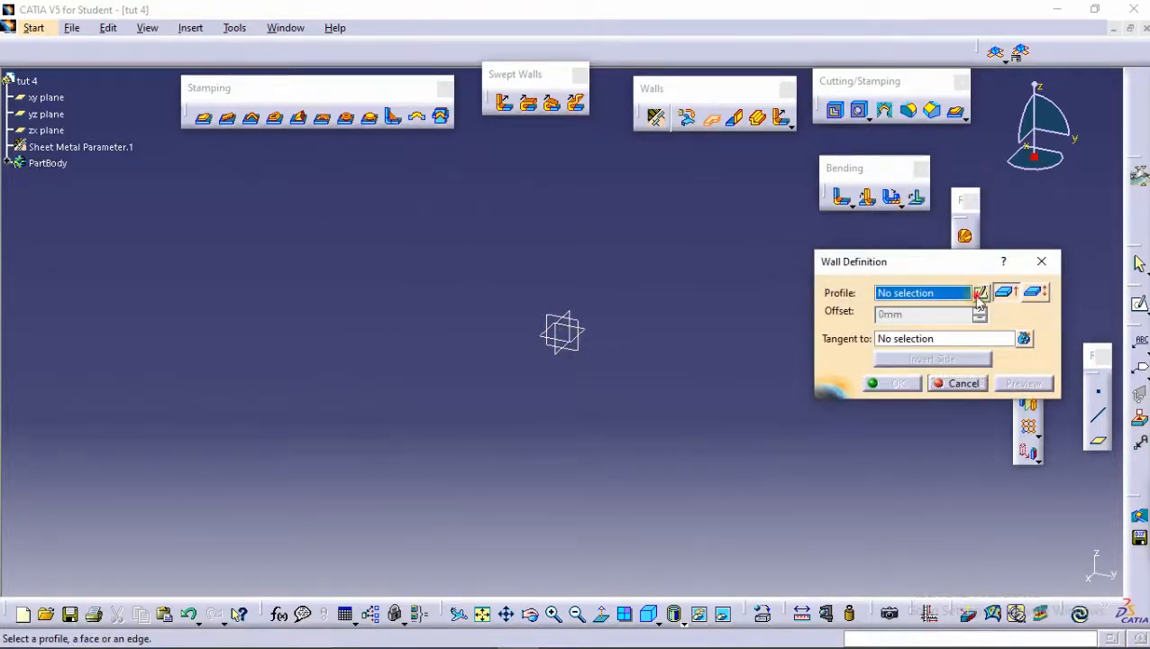
click(980, 294)
click(568, 338)
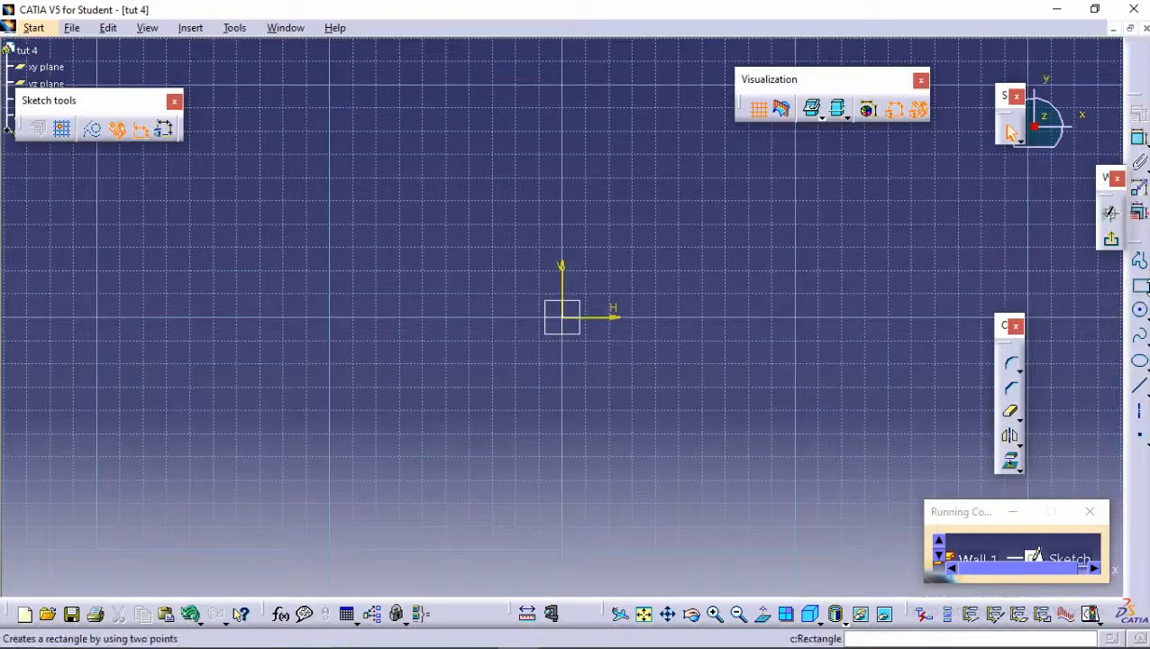
click(1148, 293)
click(1141, 287)
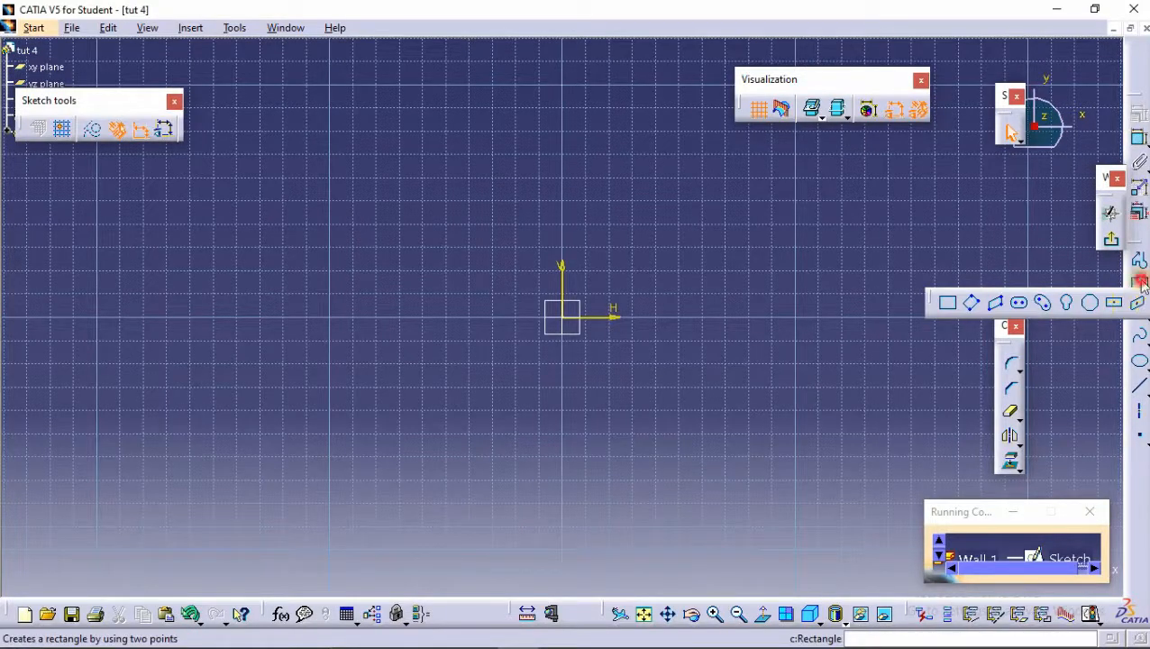
middle_drag(777, 407, 803, 470)
click(858, 450)
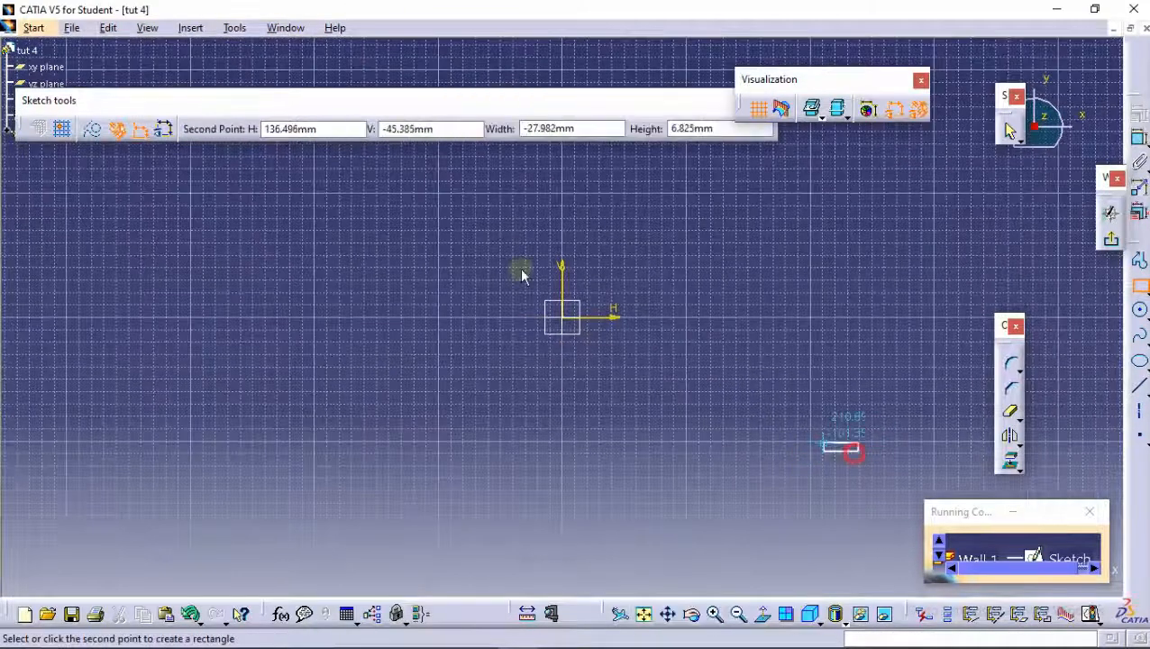
click(255, 162)
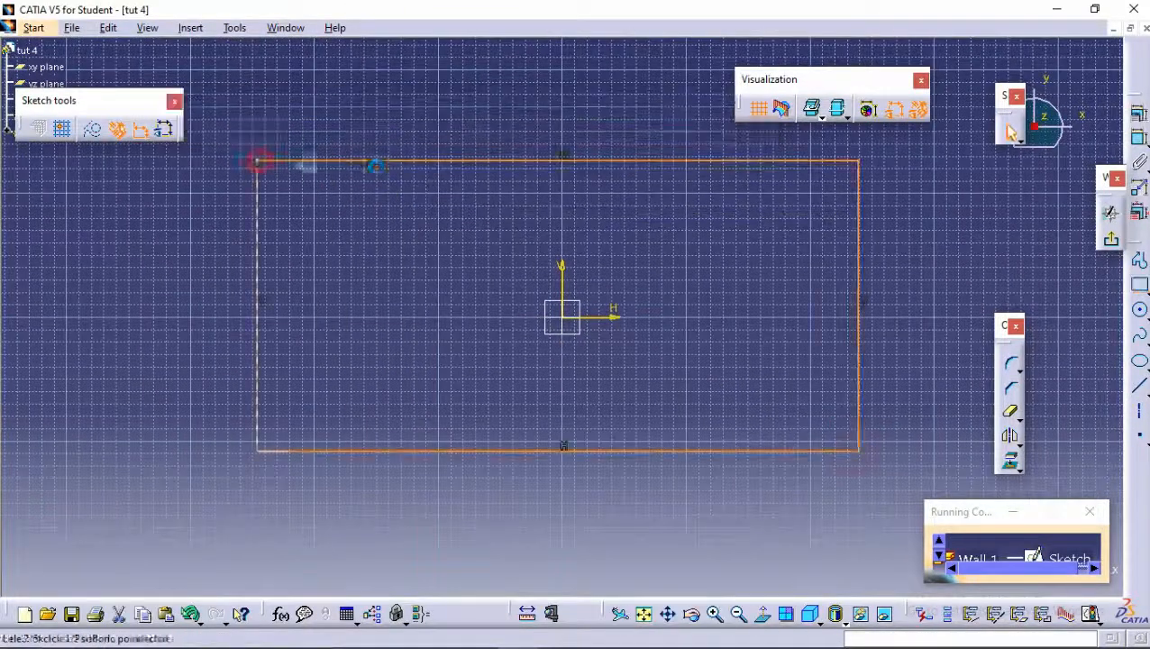
Finish the profile sketch and create the flat wall from the rectangle.
click(1110, 215)
click(898, 383)
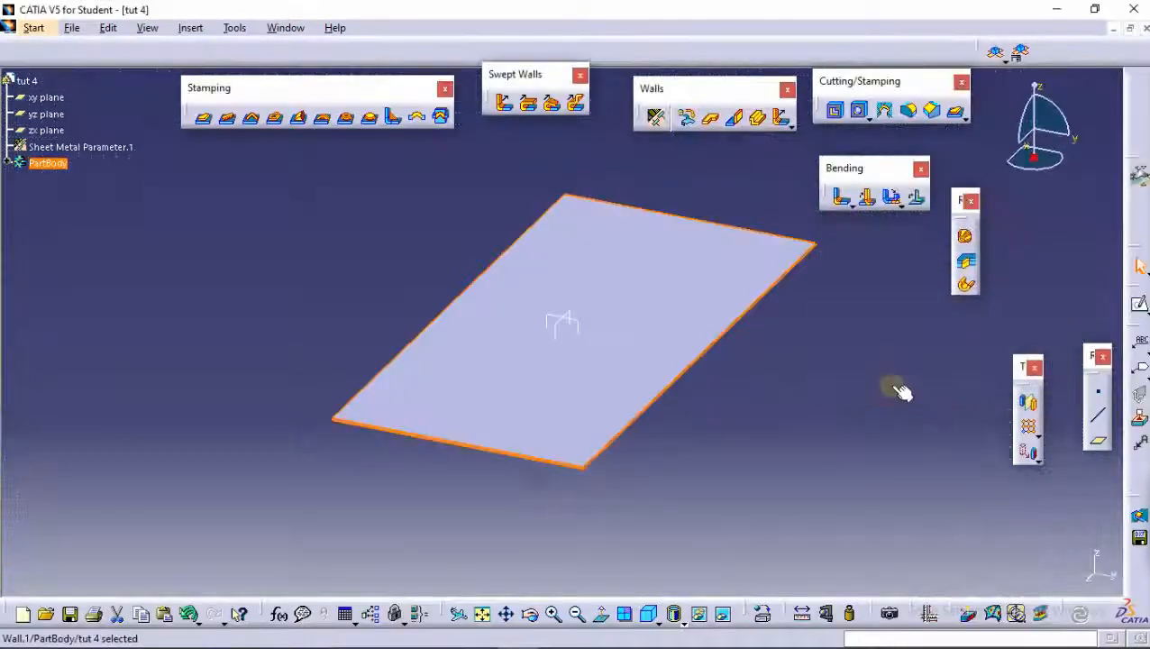
click(439, 179)
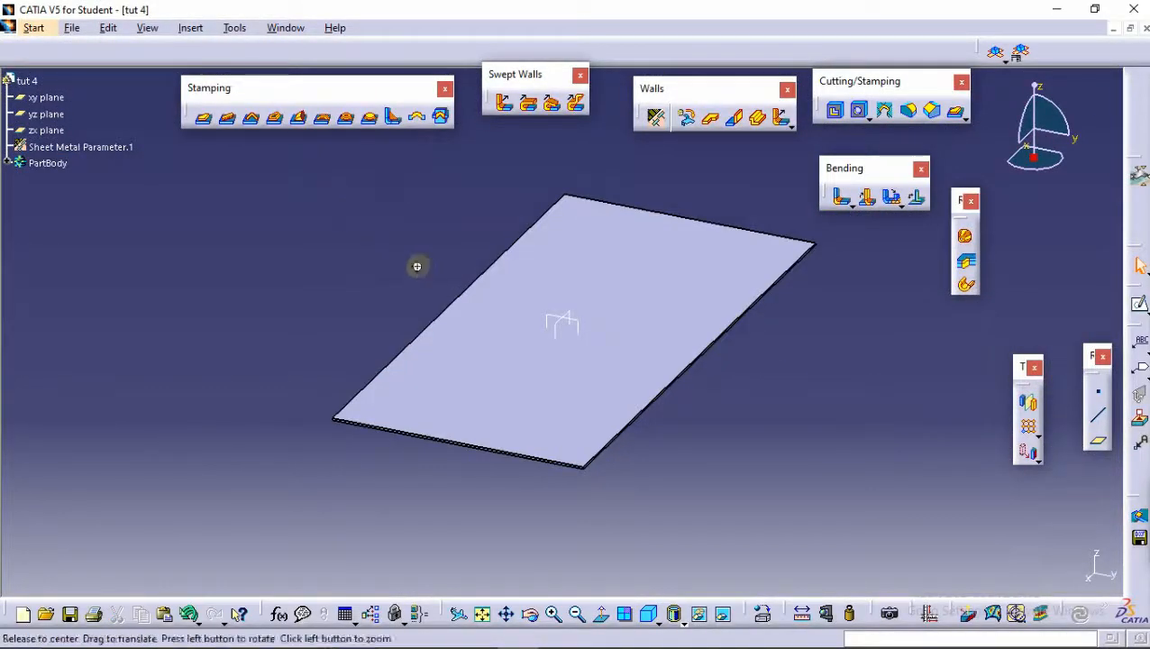
Start a Surface Stamp with the Angle parameters choice and open its profile sketch on the wall's large face.
middle_drag(417, 264, 324, 239)
mouse_move(663, 7)
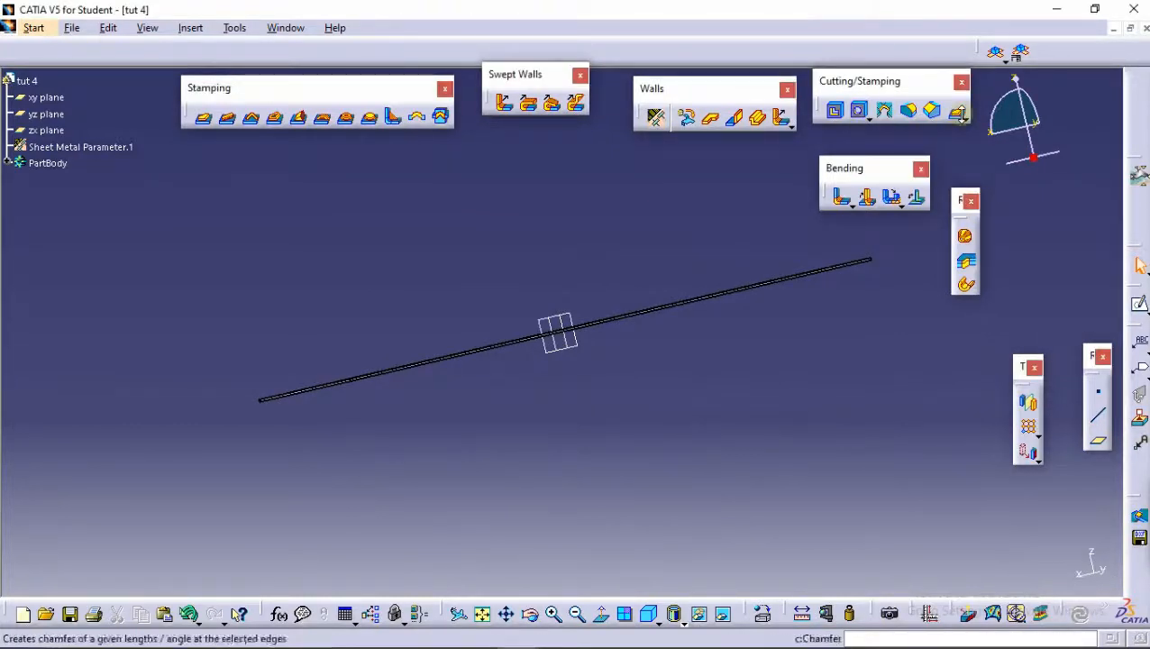
click(199, 119)
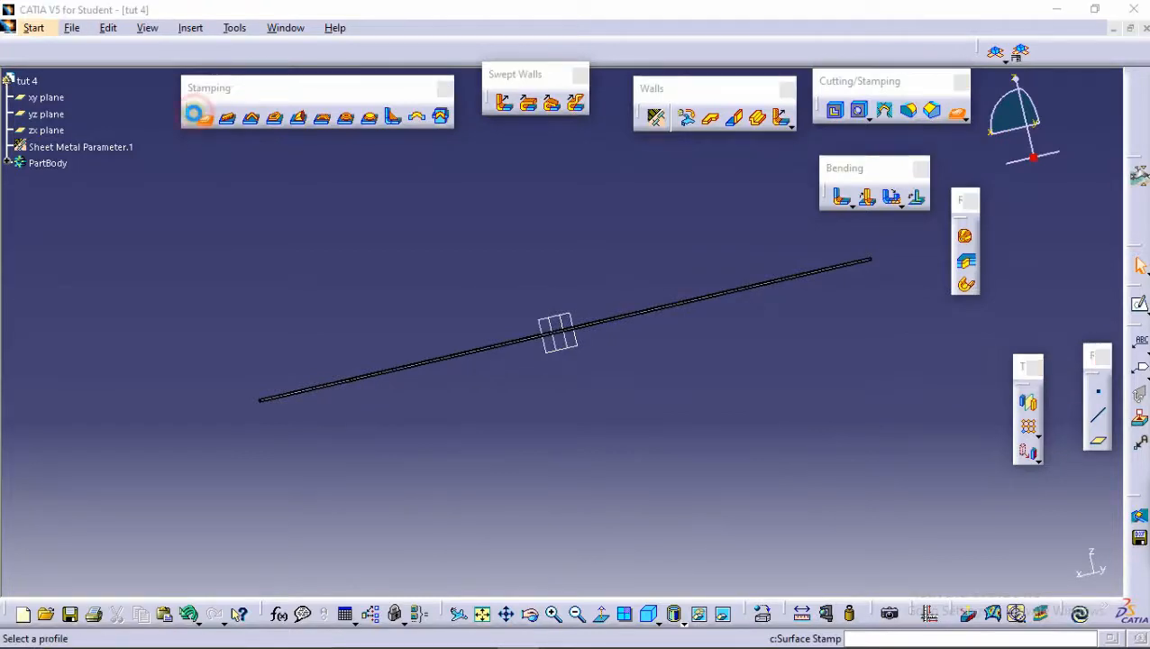
middle_drag(497, 248, 527, 308)
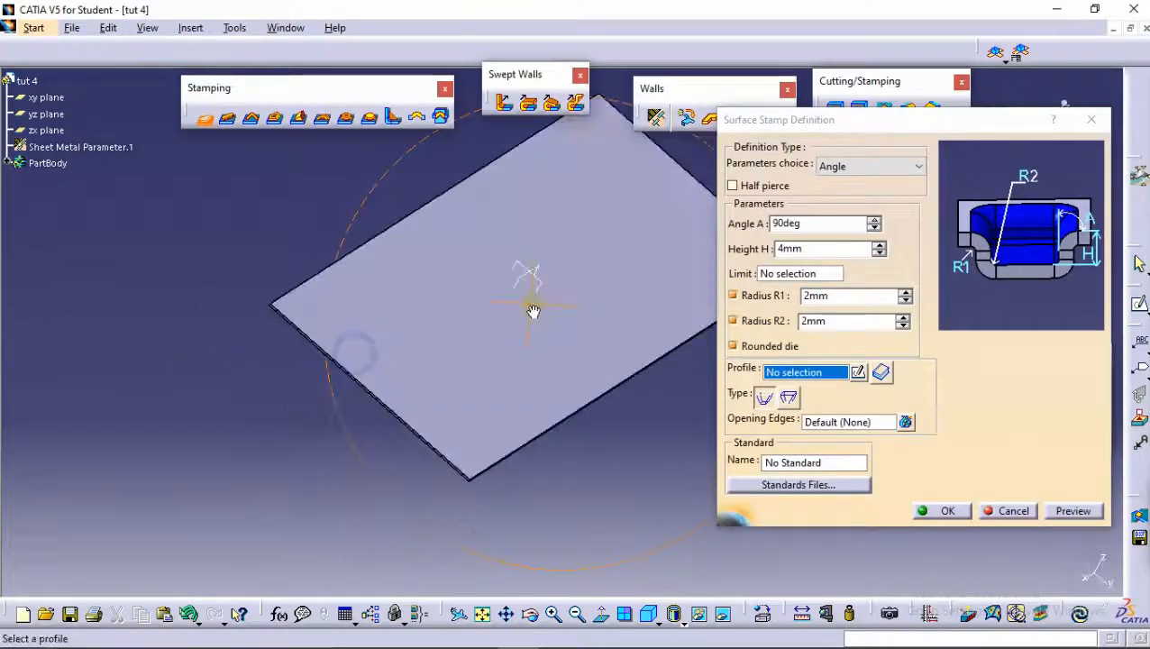
click(855, 165)
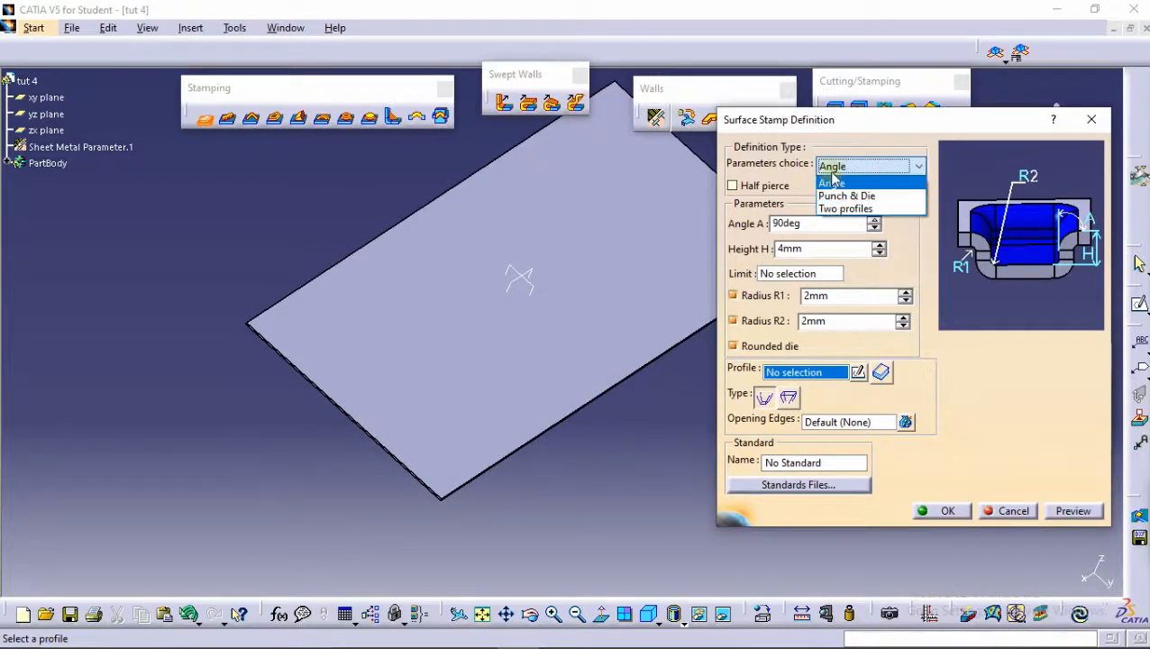
click(768, 171)
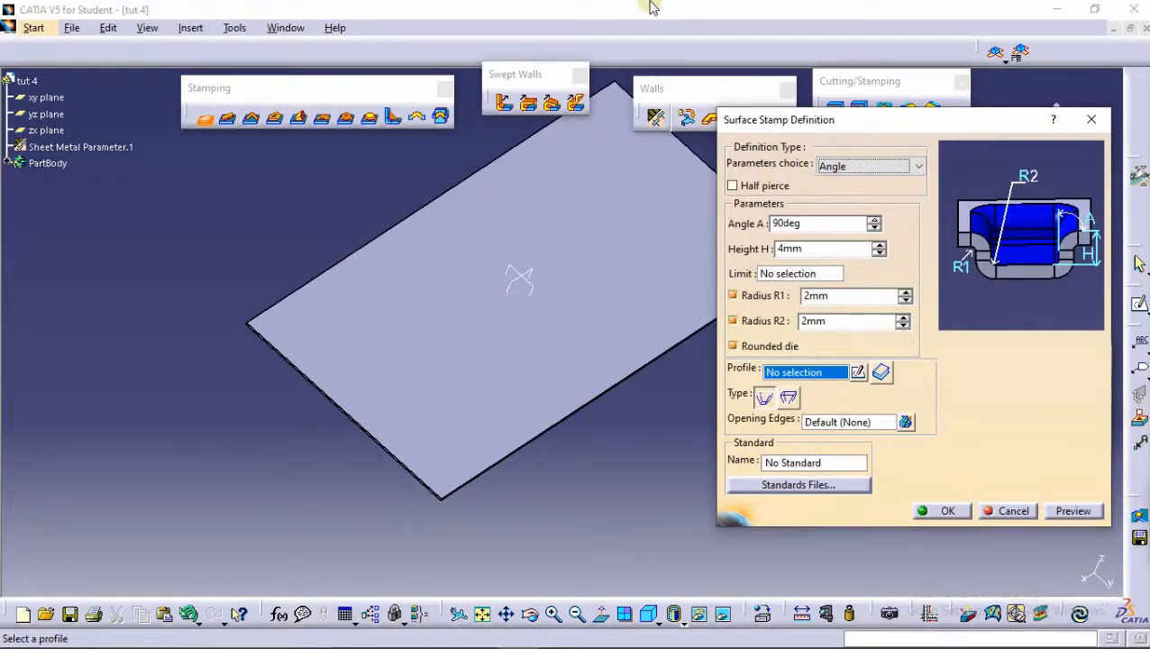
click(659, 10)
mouse_move(572, 310)
middle_down()
mouse_move(568, 239)
mouse_move(581, 317)
mouse_move(565, 308)
middle_up()
scroll(565, 308, up, 1)
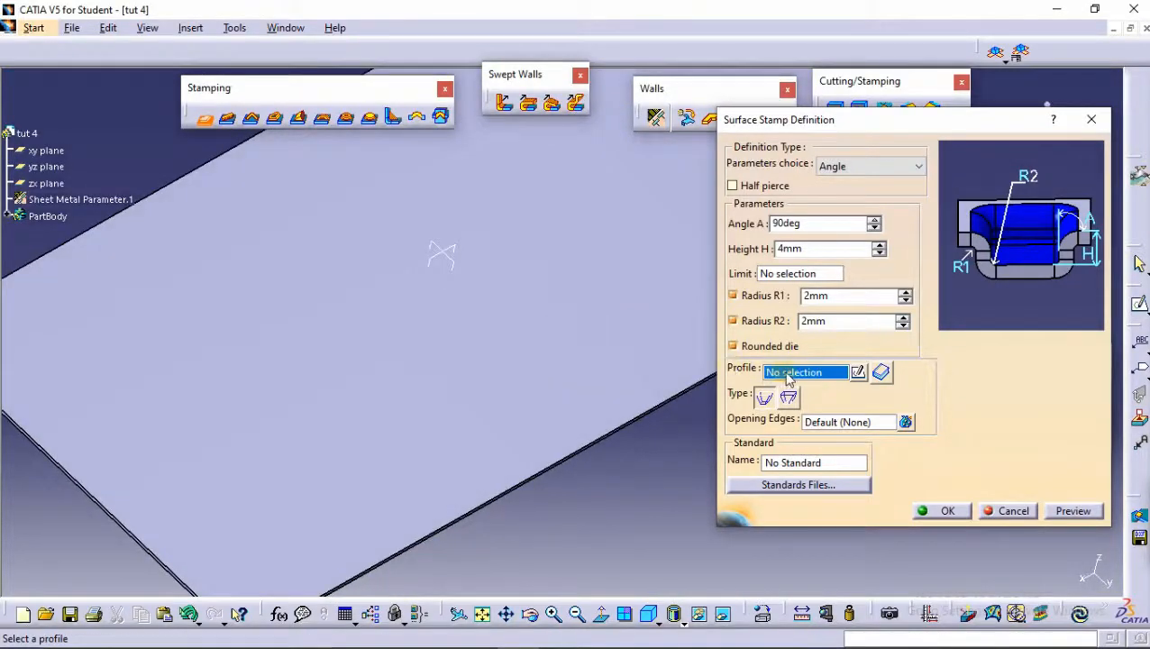
click(858, 371)
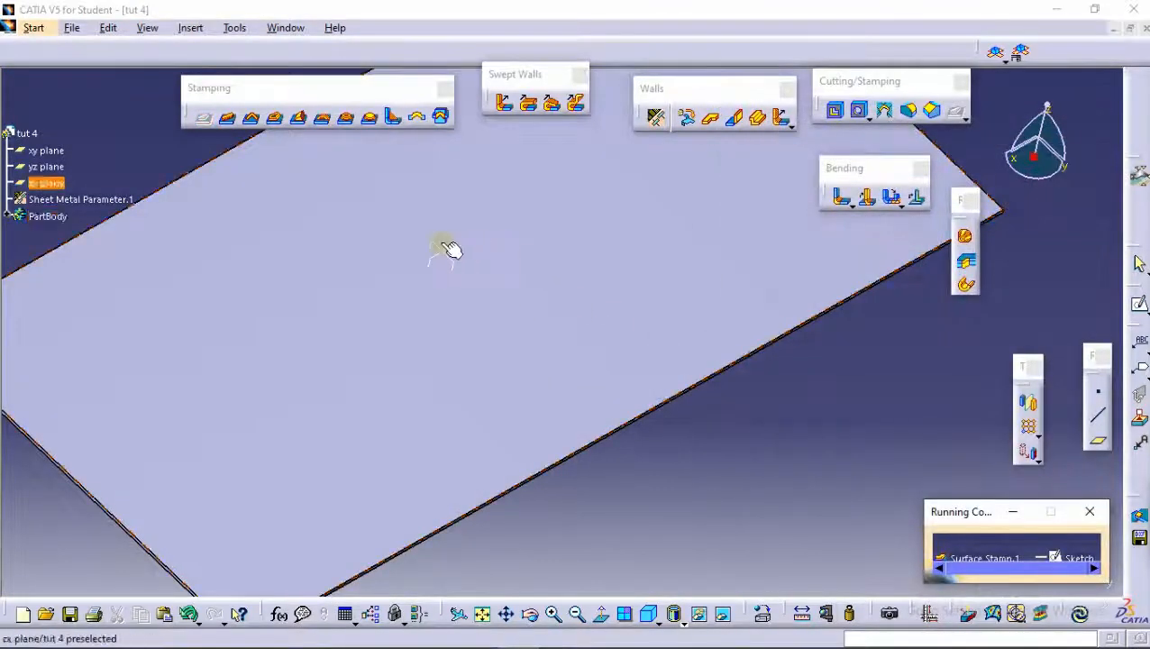
scroll(565, 286, down, 2)
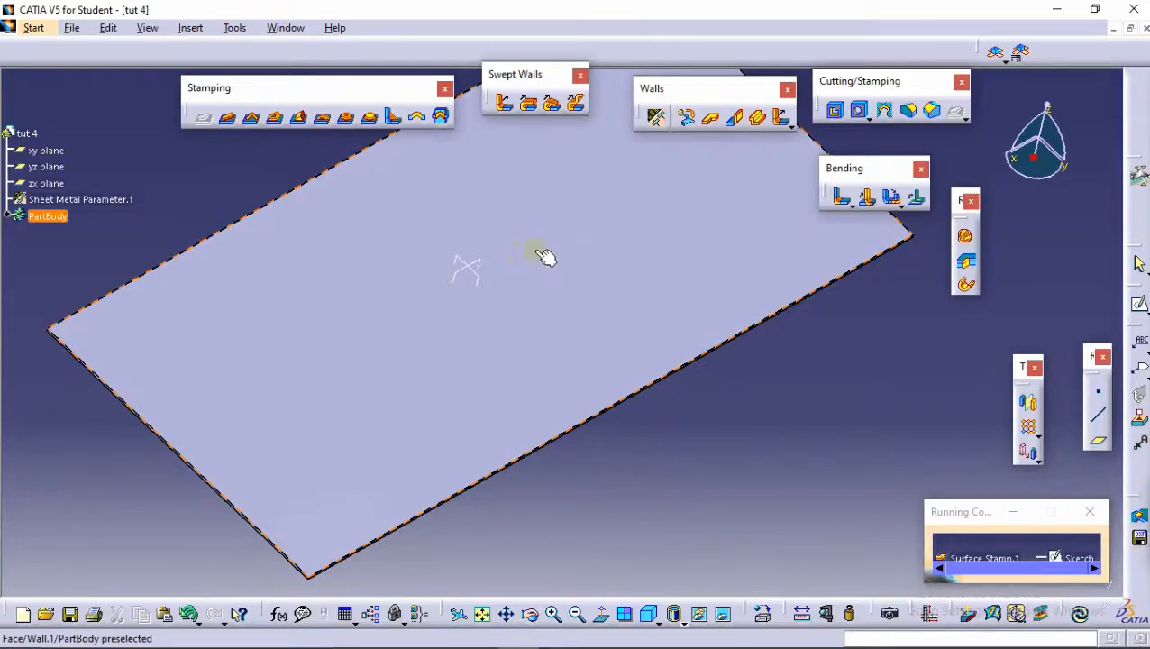
click(505, 298)
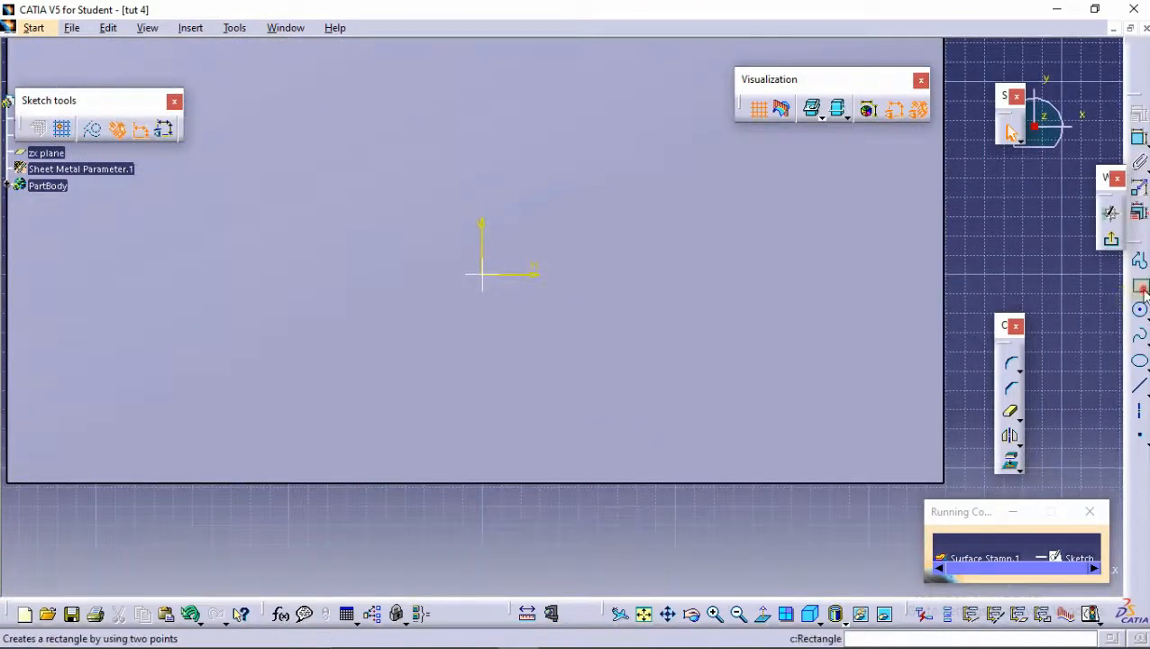
Sketch a rectangle about 64 mm wide and 89 mm high near the wall's short edge and finish the sketch.
click(1139, 284)
click(767, 178)
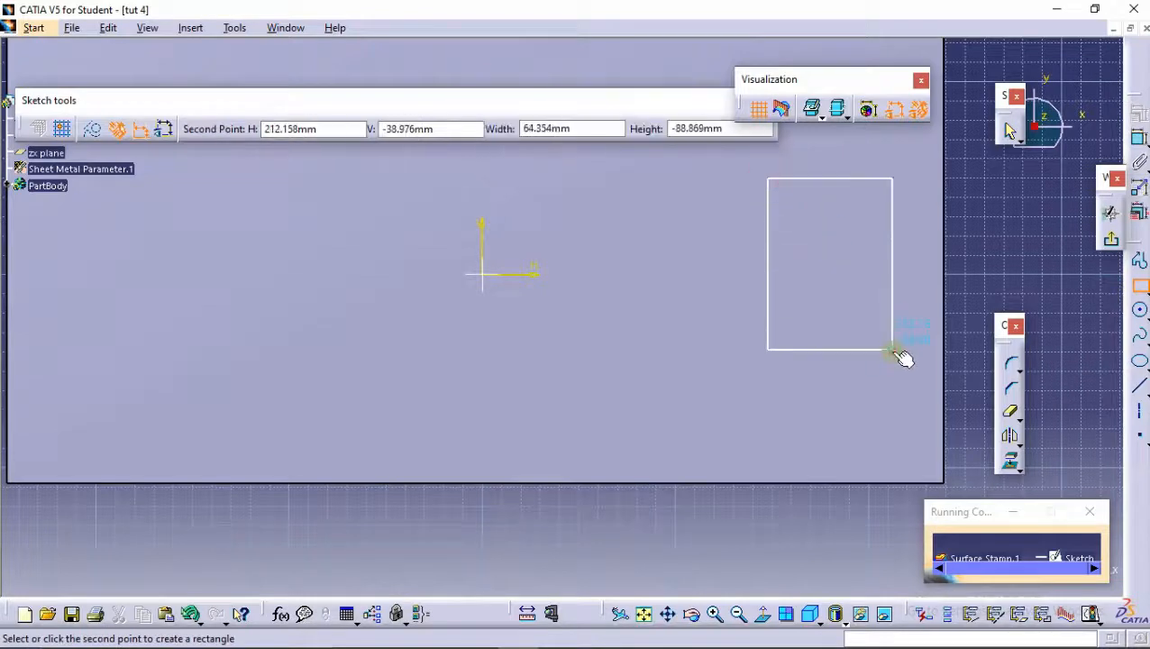
click(893, 349)
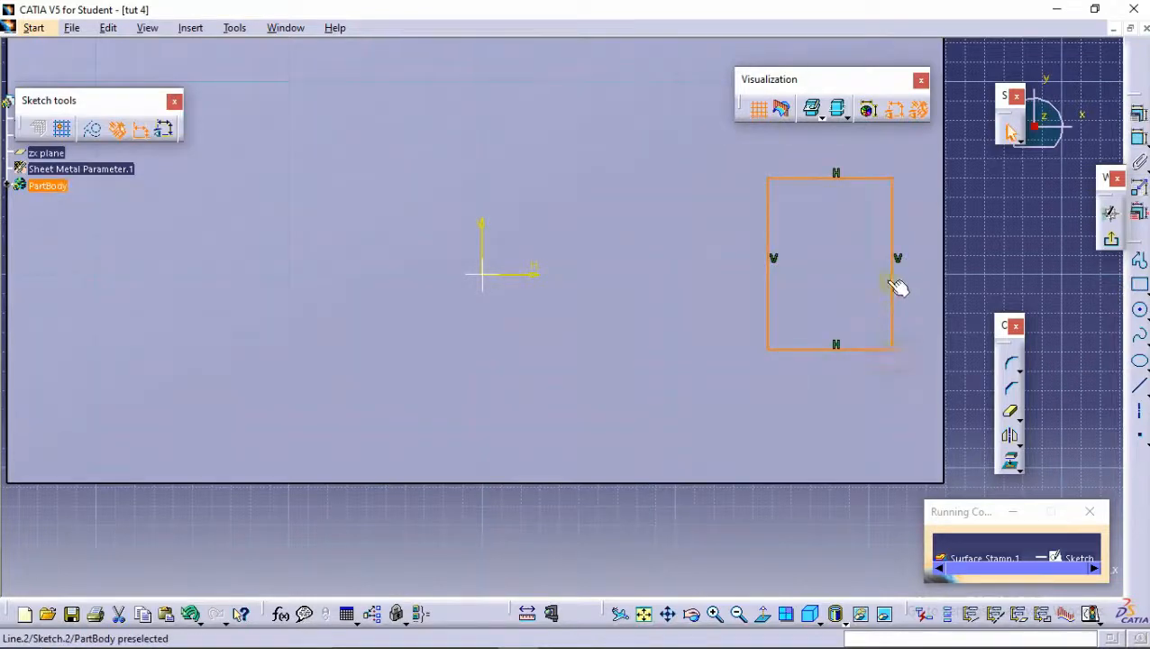
click(1111, 244)
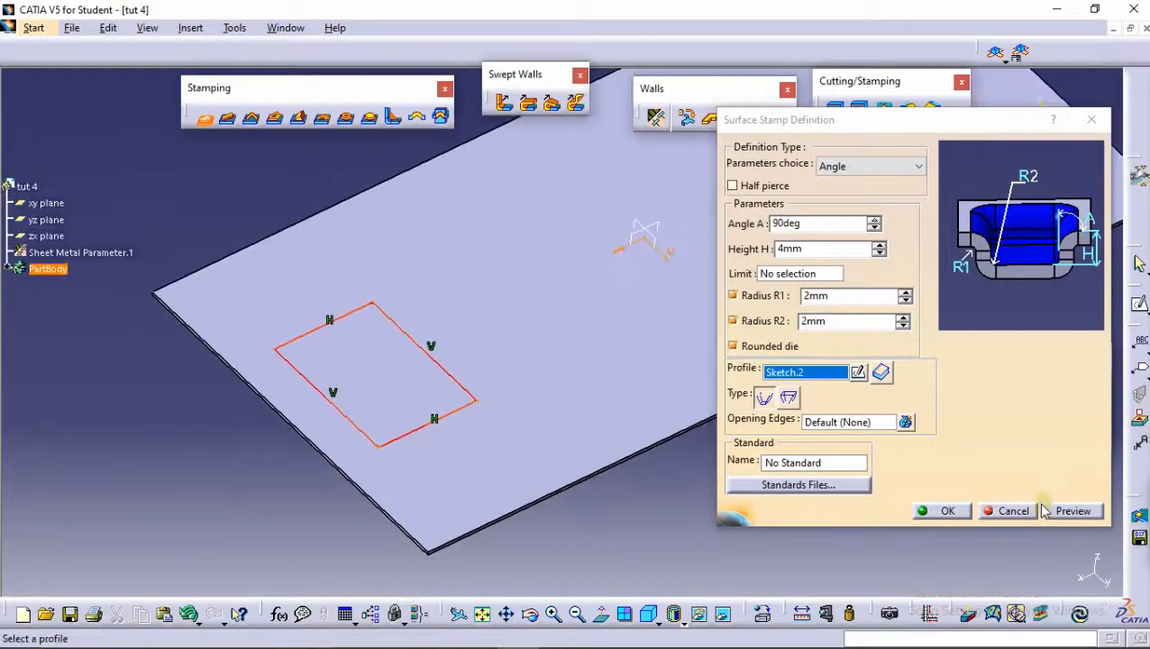
Preview the surface stamp made from the rectangular profile and inspect its shape up close.
click(1064, 510)
mouse_move(481, 429)
middle_down()
mouse_move(655, 360)
mouse_move(611, 285)
mouse_move(565, 358)
middle_up()
middle_drag(545, 412, 706, 285)
Raise the stamp's height H to 17 mm, previewing the shape at 12 mm and at the final height.
double_click(788, 250)
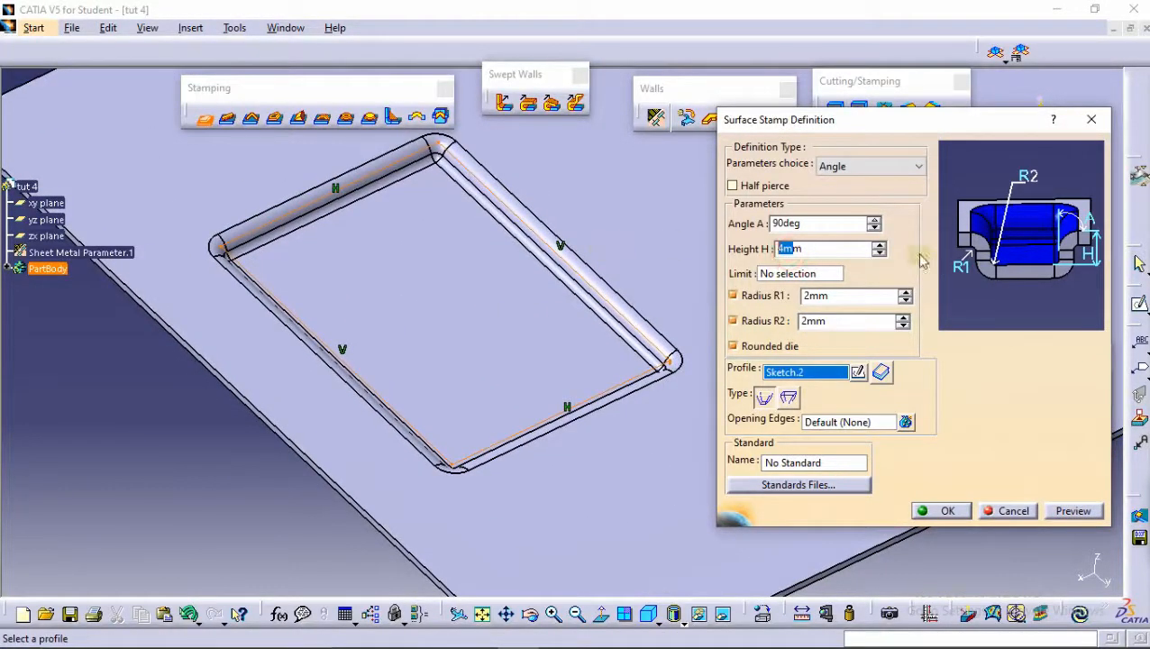
click(879, 244)
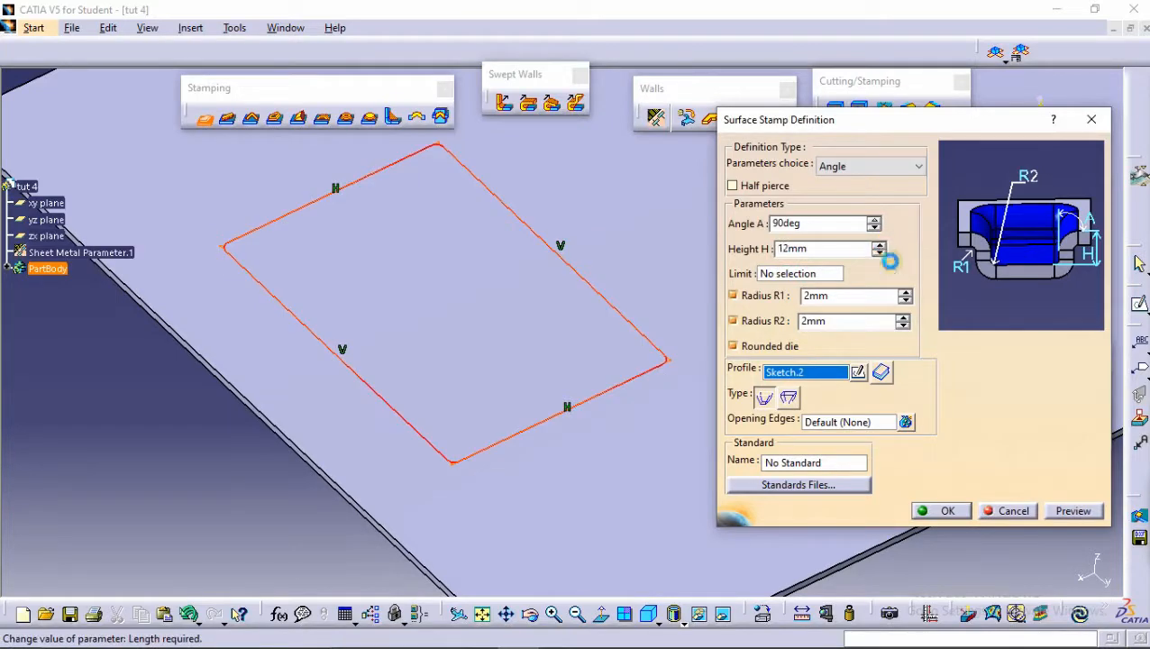
click(1073, 511)
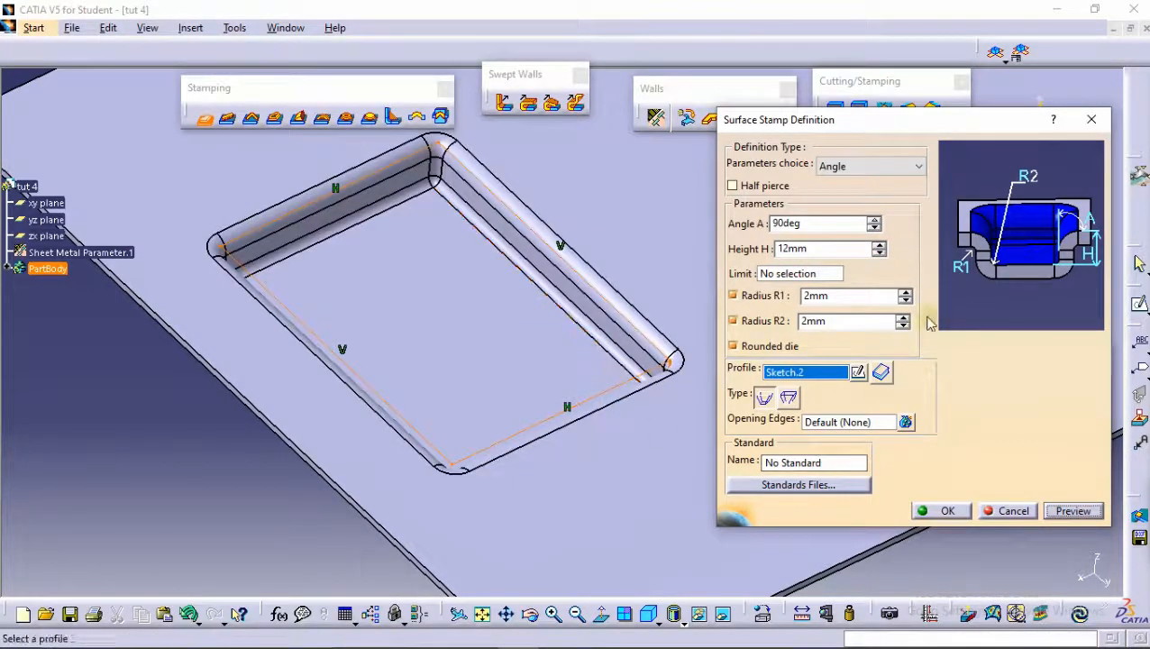
click(883, 246)
click(882, 246)
click(882, 246)
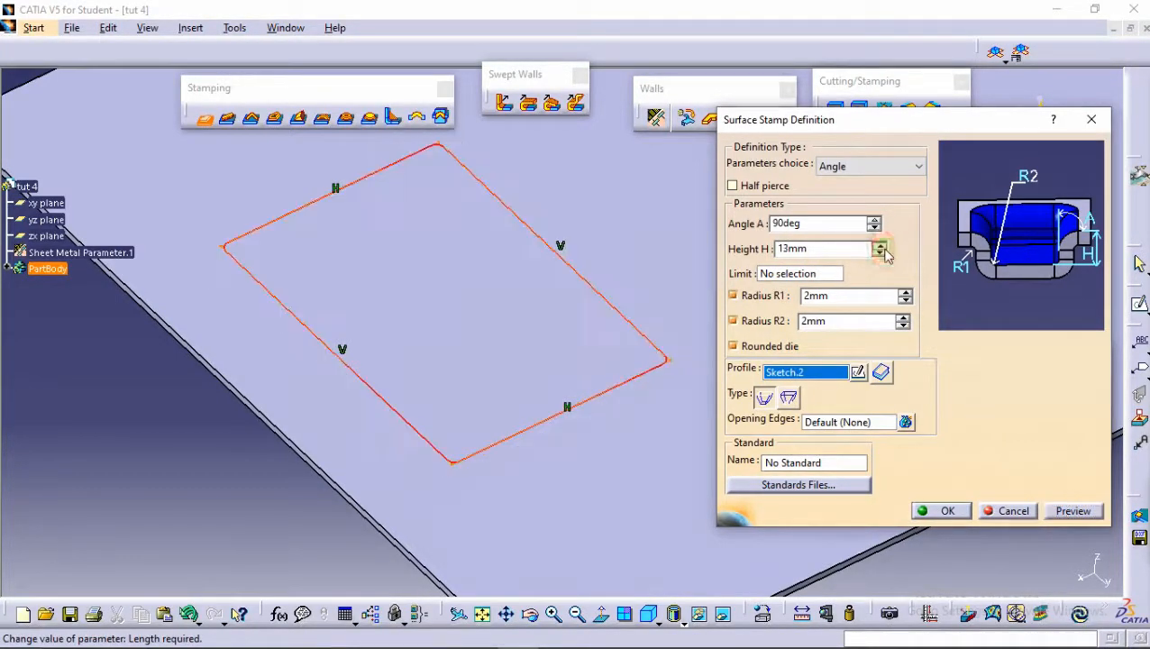
click(882, 246)
click(882, 247)
click(1068, 511)
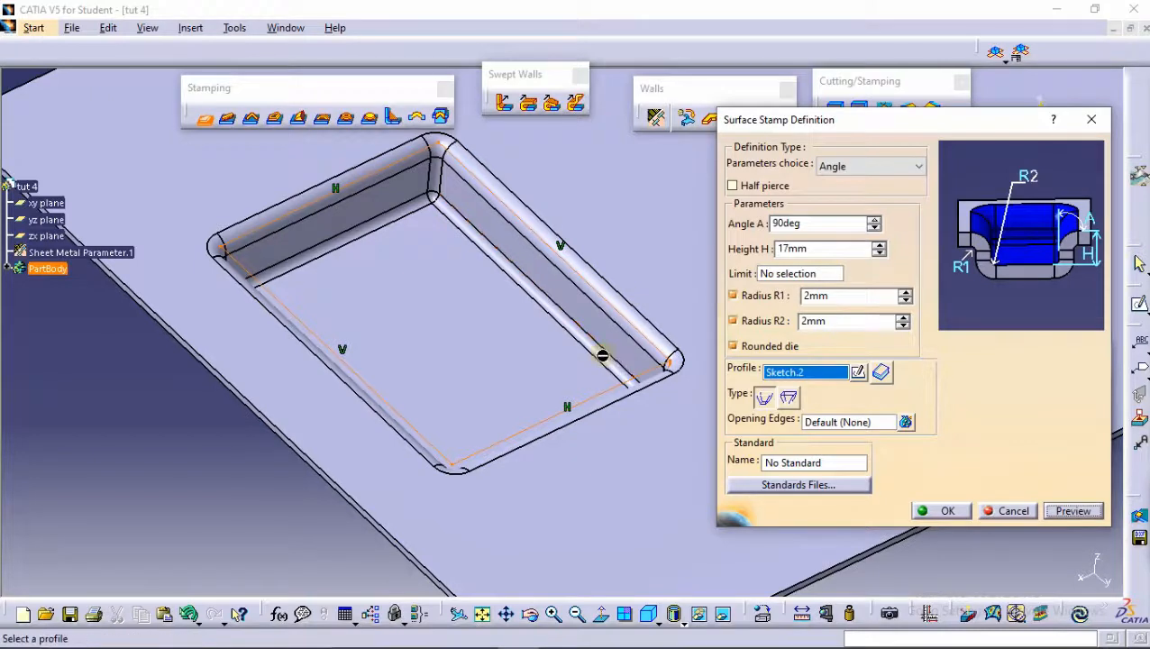
Set the stamp's radii R1 and R2 to 7 mm and turn off the rounded die, previewing each change.
click(903, 317)
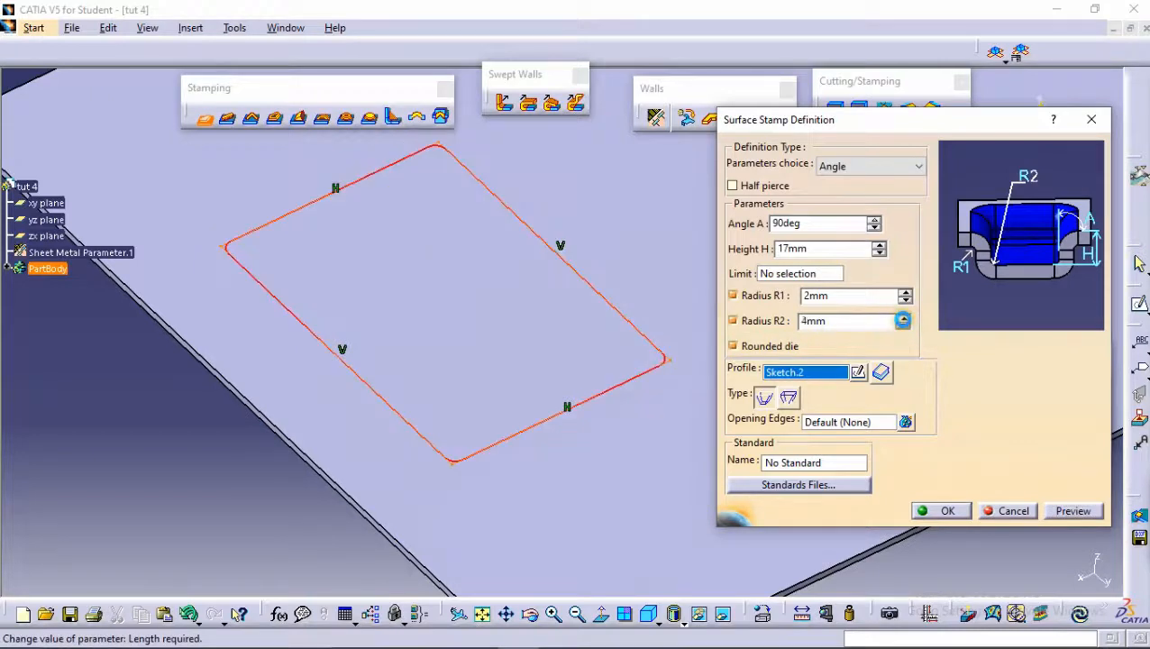
click(906, 292)
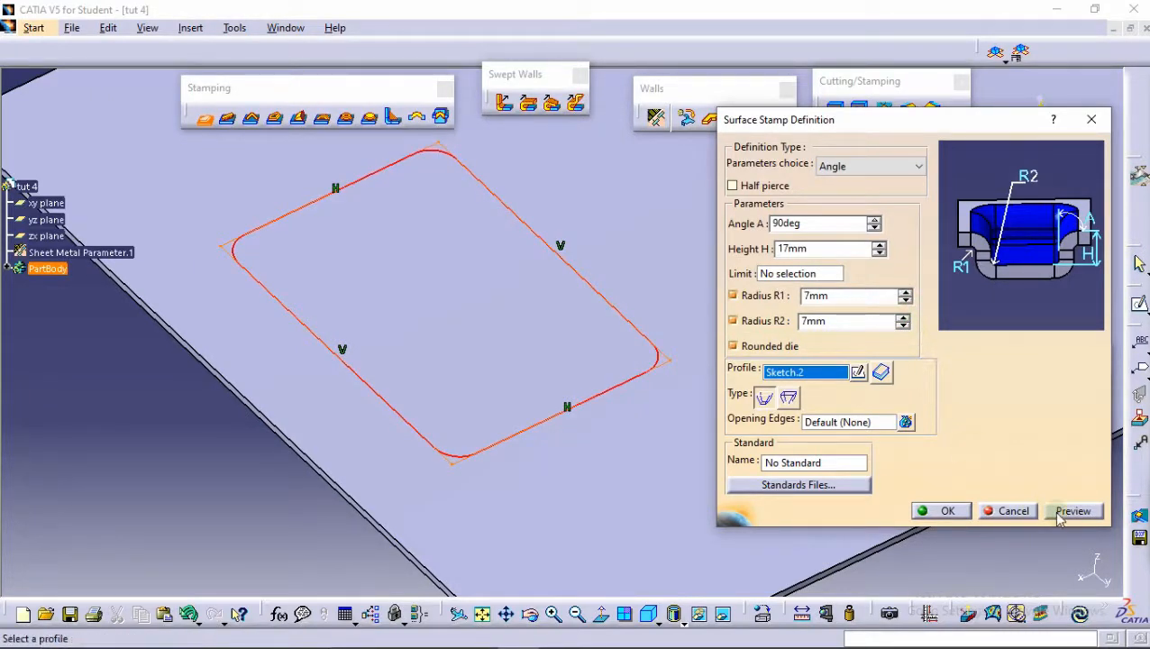
click(1073, 511)
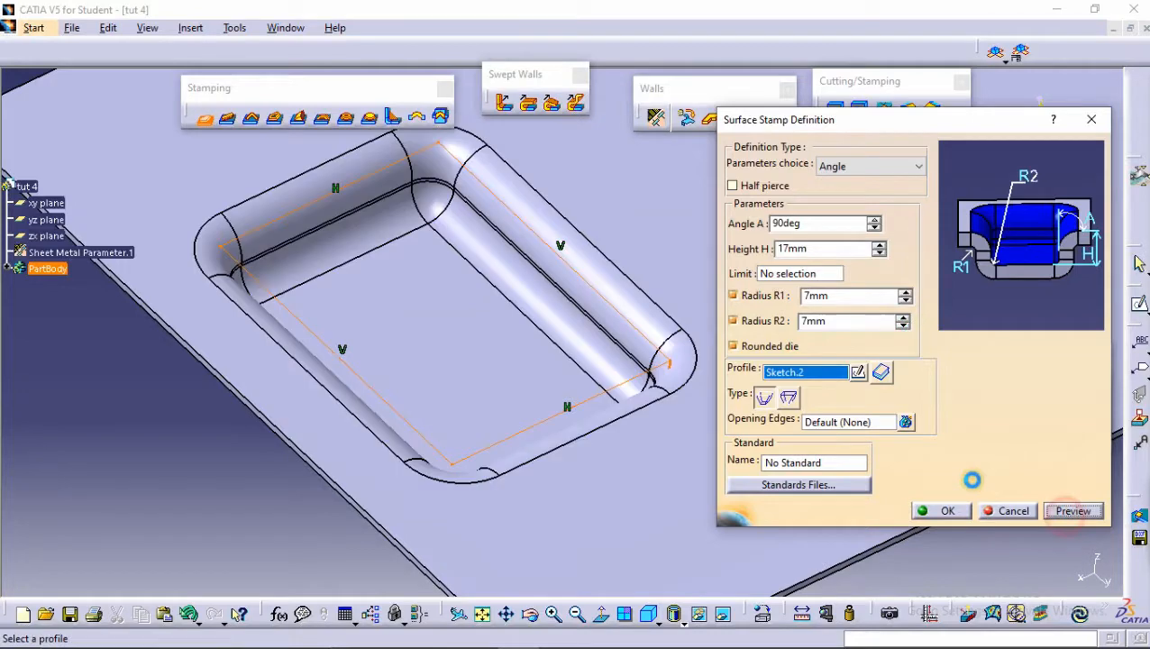
click(780, 350)
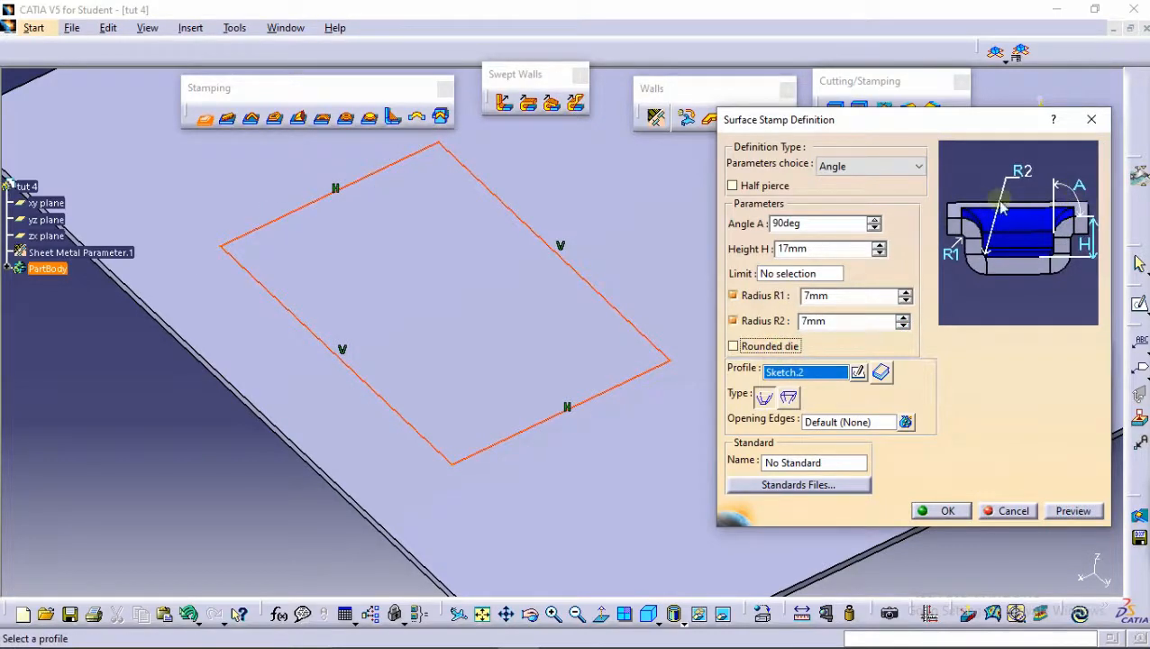
click(1061, 511)
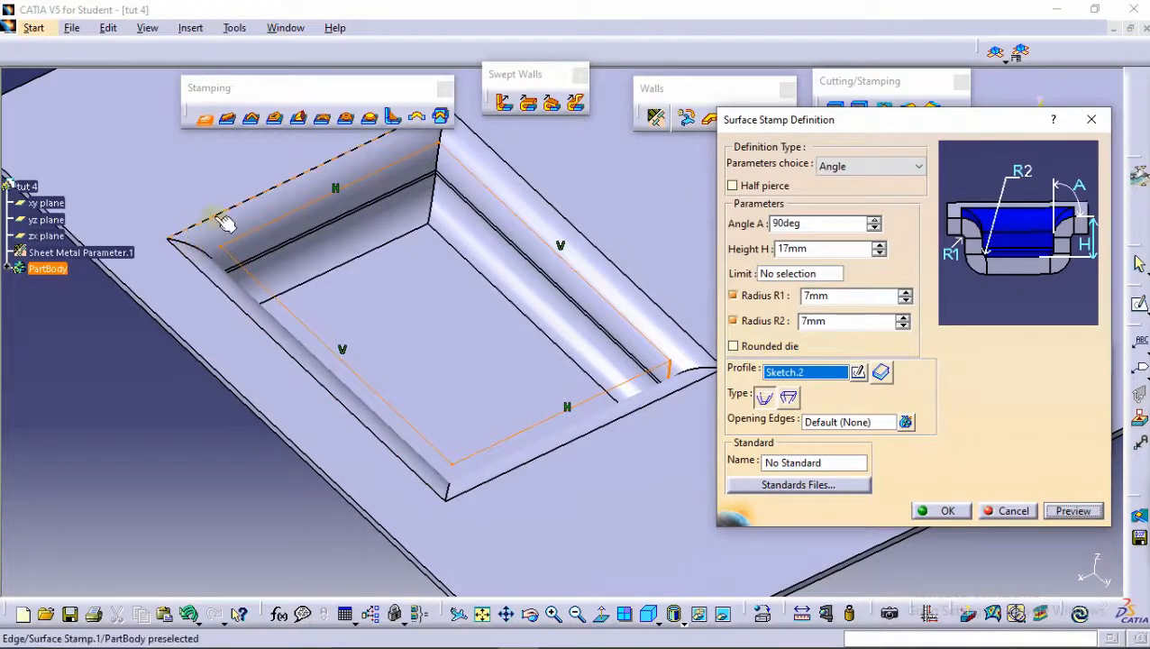
Turn the rounded die back on and preview the stamp to inspect its rounded corners.
click(744, 349)
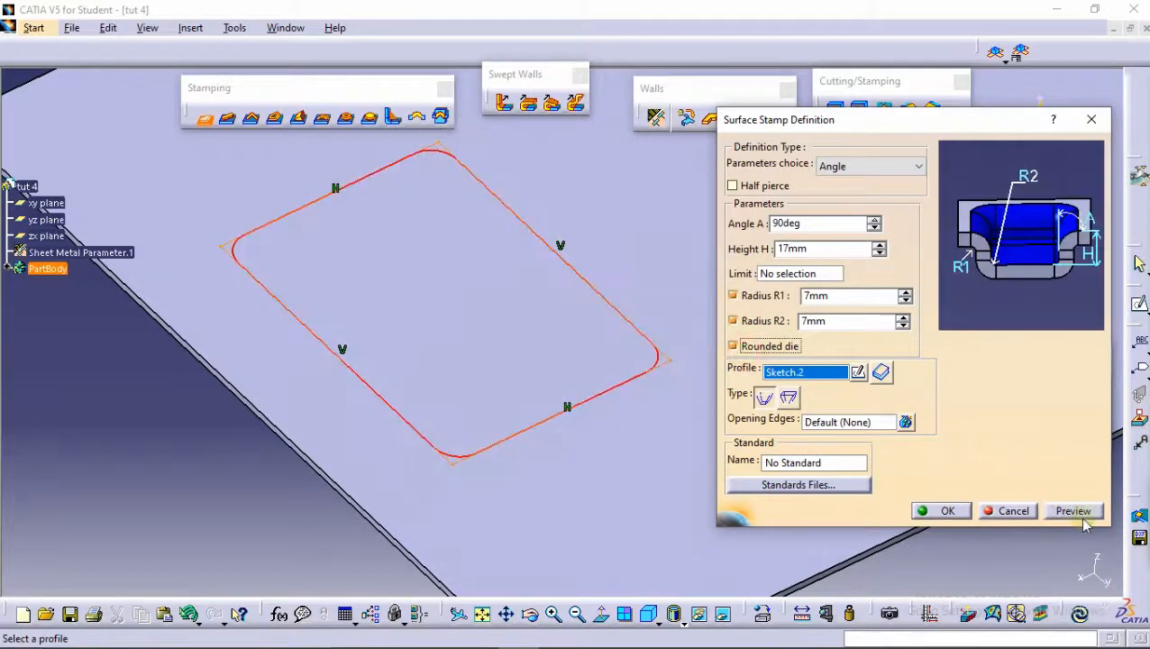
click(1067, 511)
middle_drag(504, 322, 503, 390)
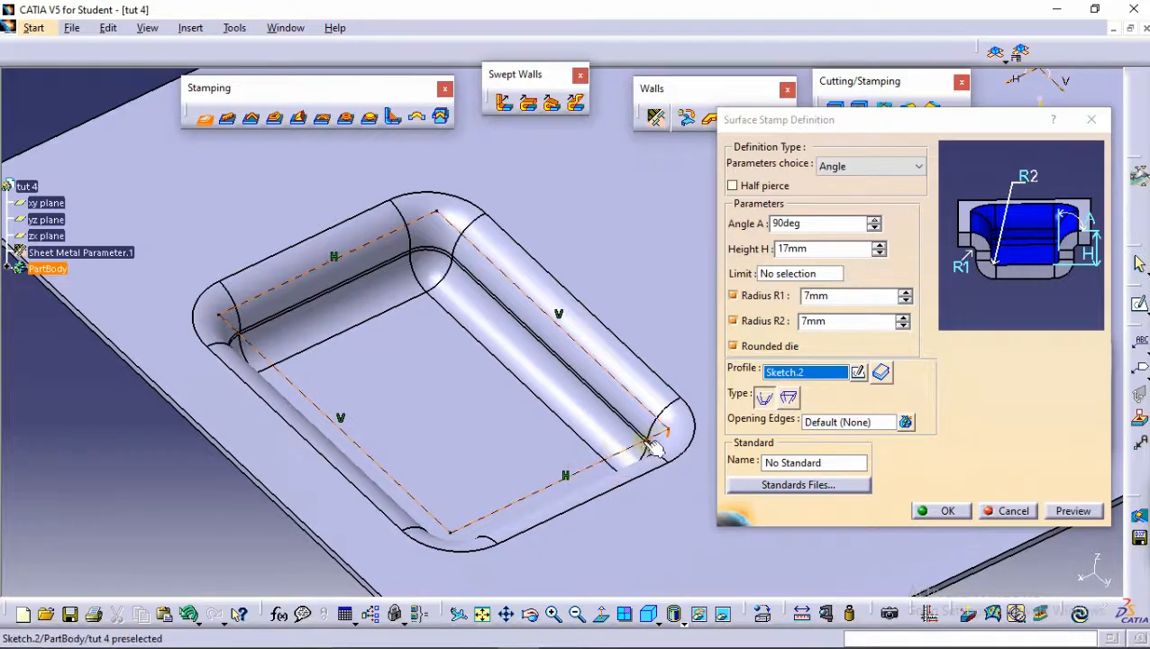
Preview the stamp with the second profile type and restore the first profile type.
click(787, 397)
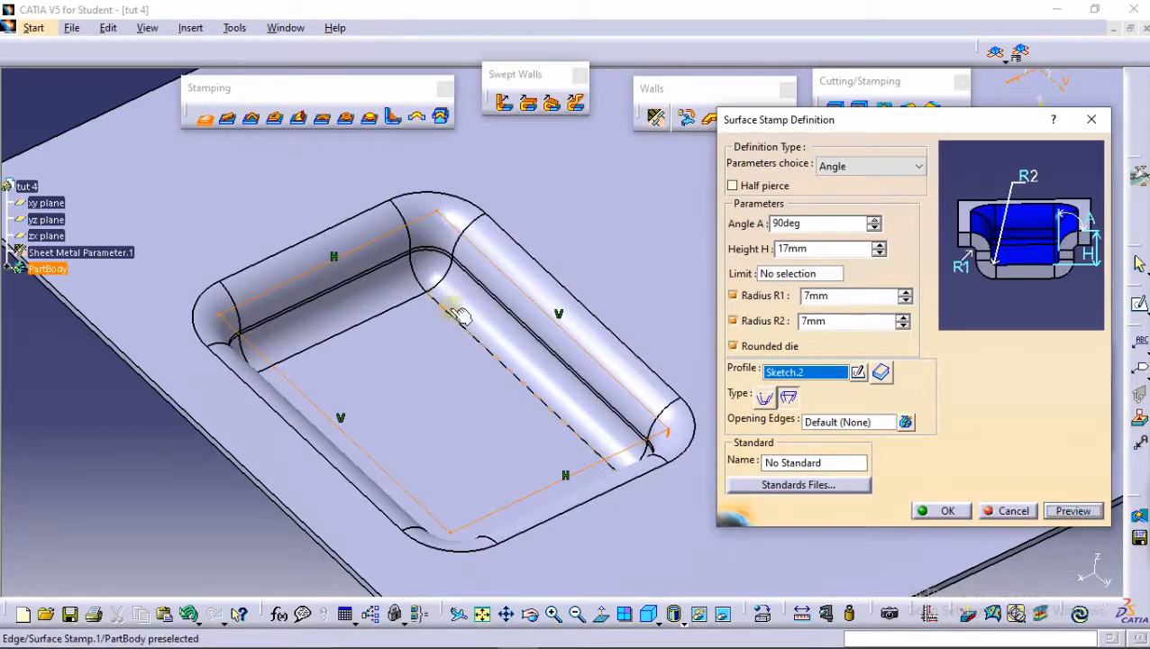
middle_drag(526, 398, 499, 331)
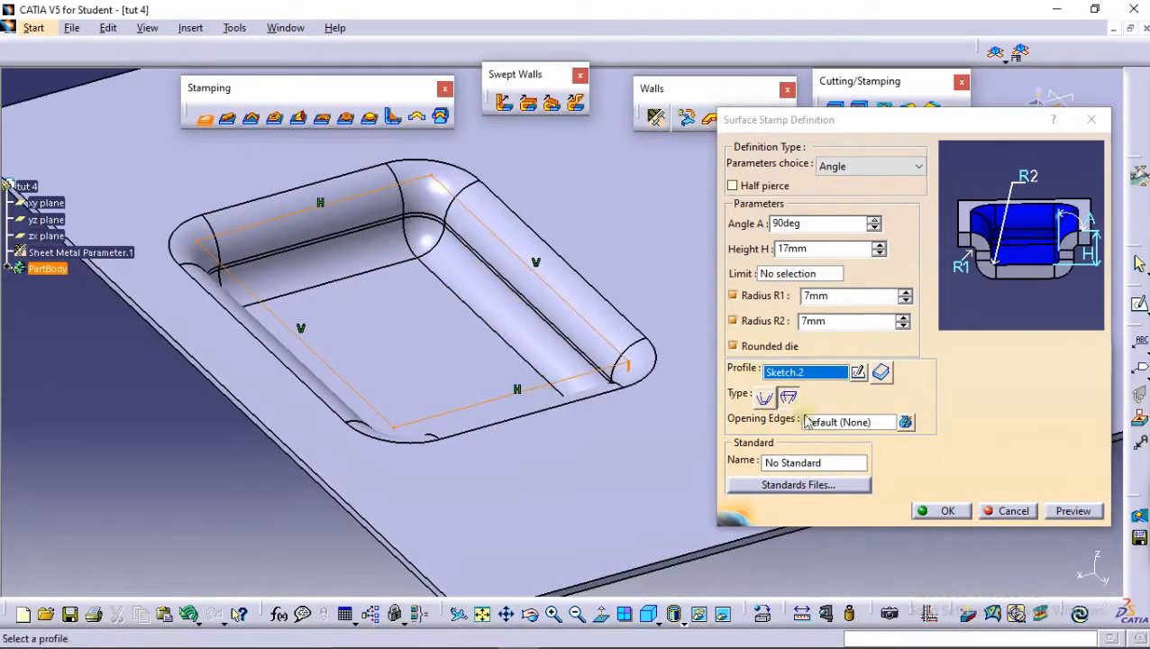
click(765, 397)
click(1069, 511)
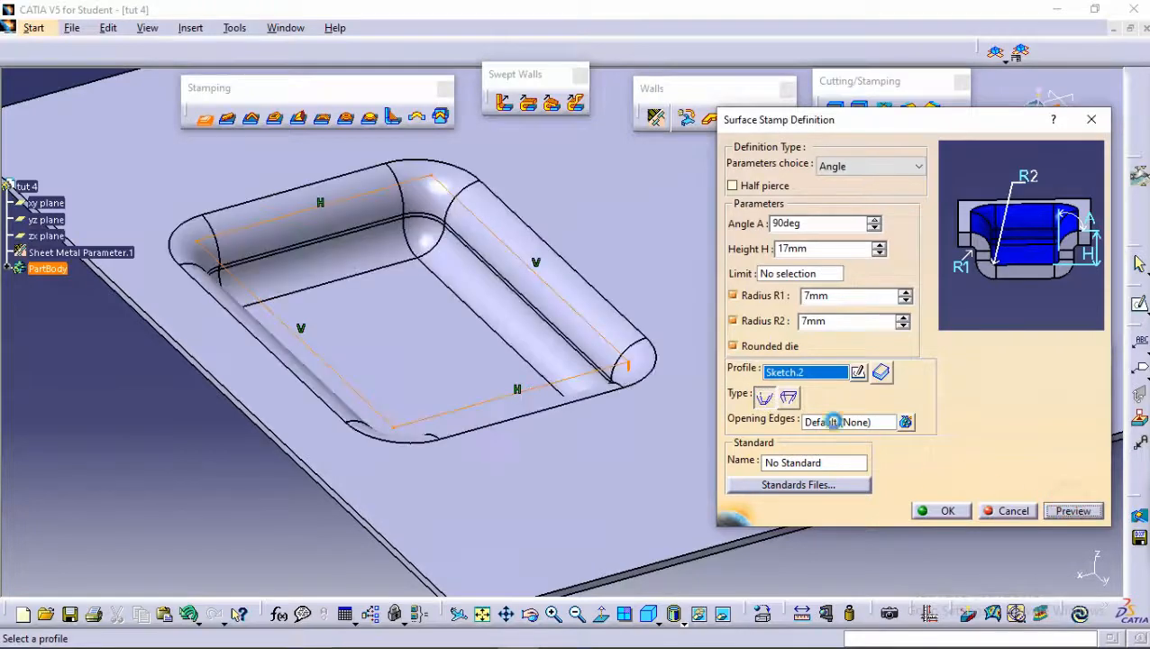
middle_drag(574, 326, 639, 269)
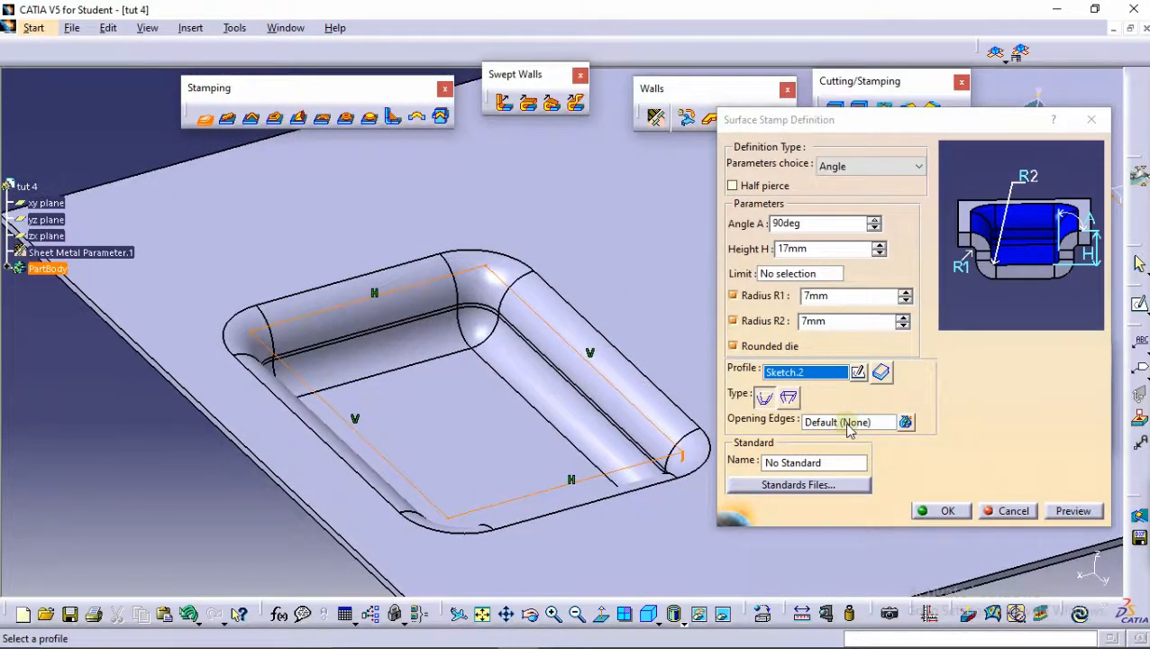
Make the profile's long side nearest the wall's edge an opening edge and preview the open-sided stamp.
click(850, 423)
click(367, 442)
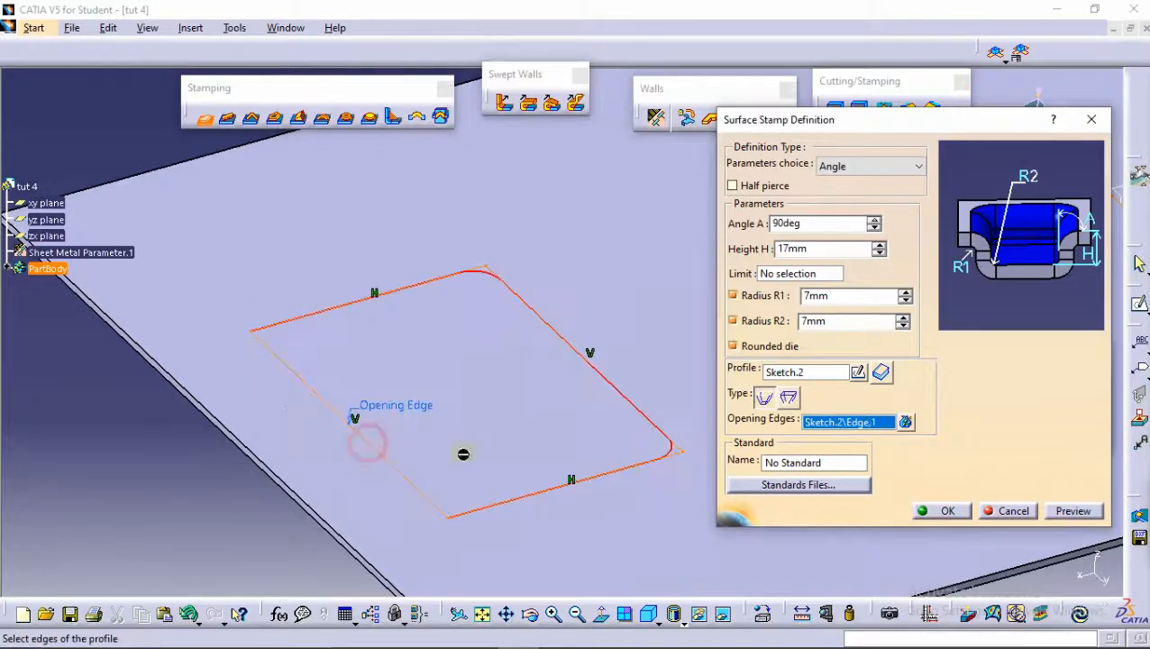
click(1072, 511)
middle_drag(532, 429, 233, 309)
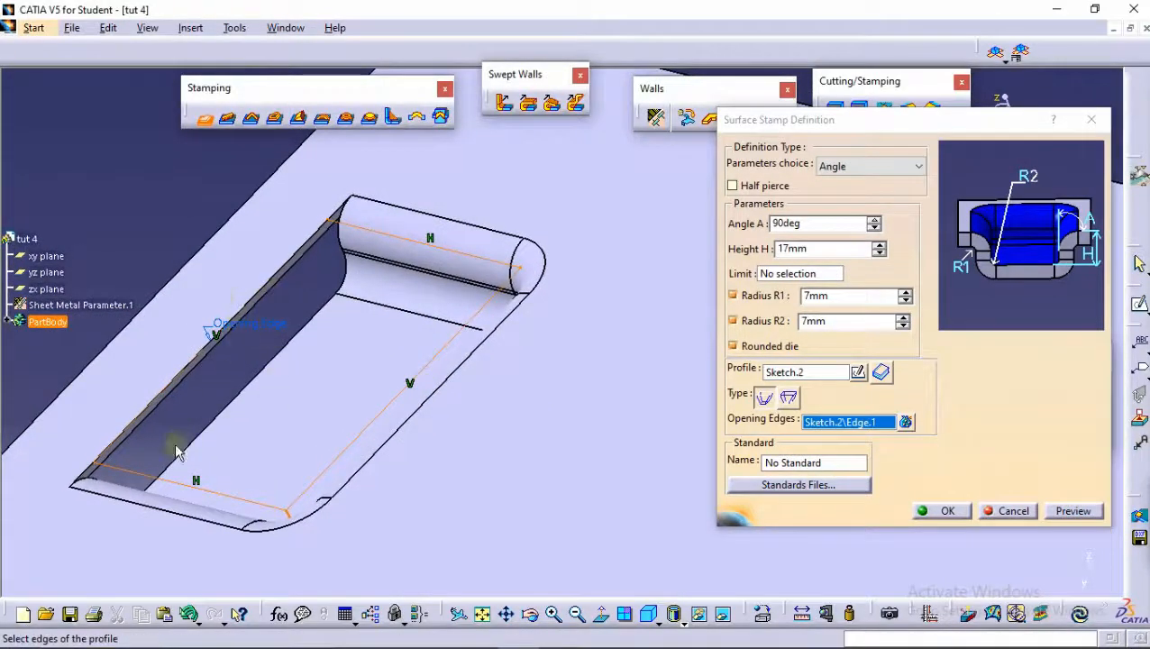
middle_drag(357, 361, 426, 395)
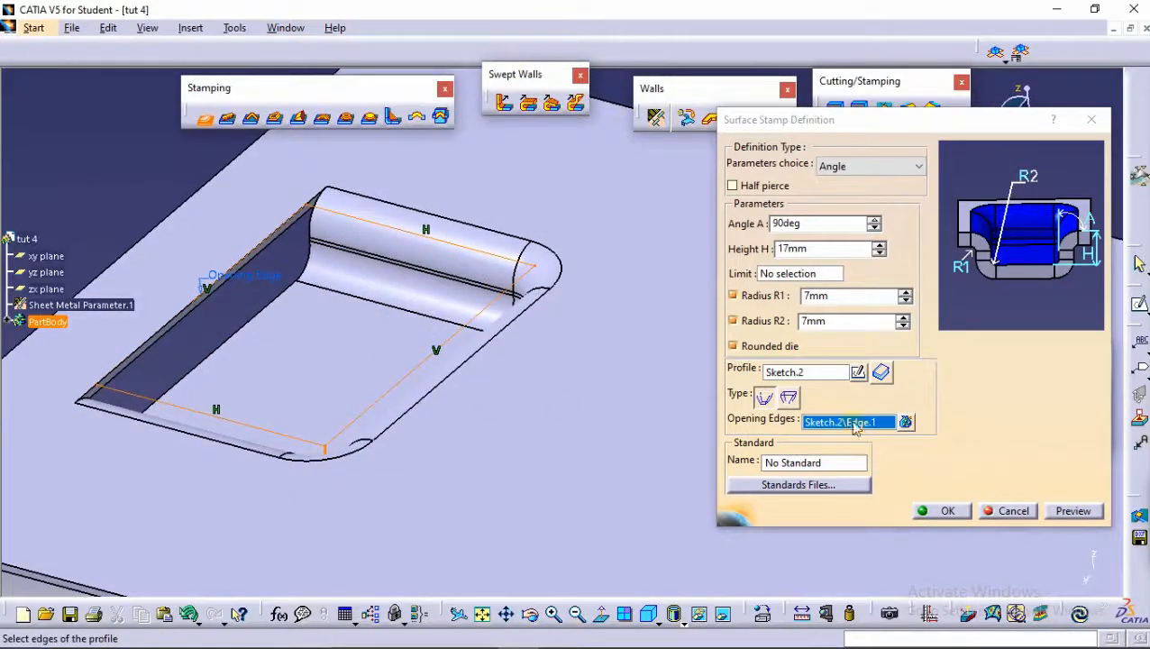
Turn on half pierce with a height of 1 mm, preview the stamp and examine its shape.
click(732, 186)
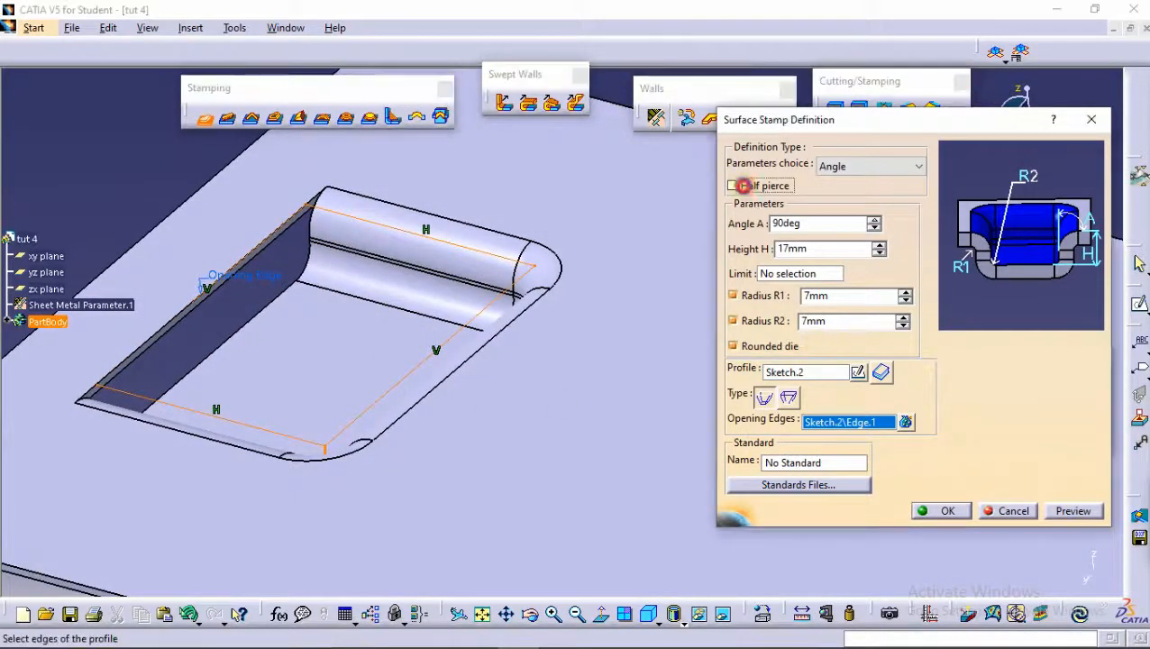
middle_drag(349, 282, 685, 336)
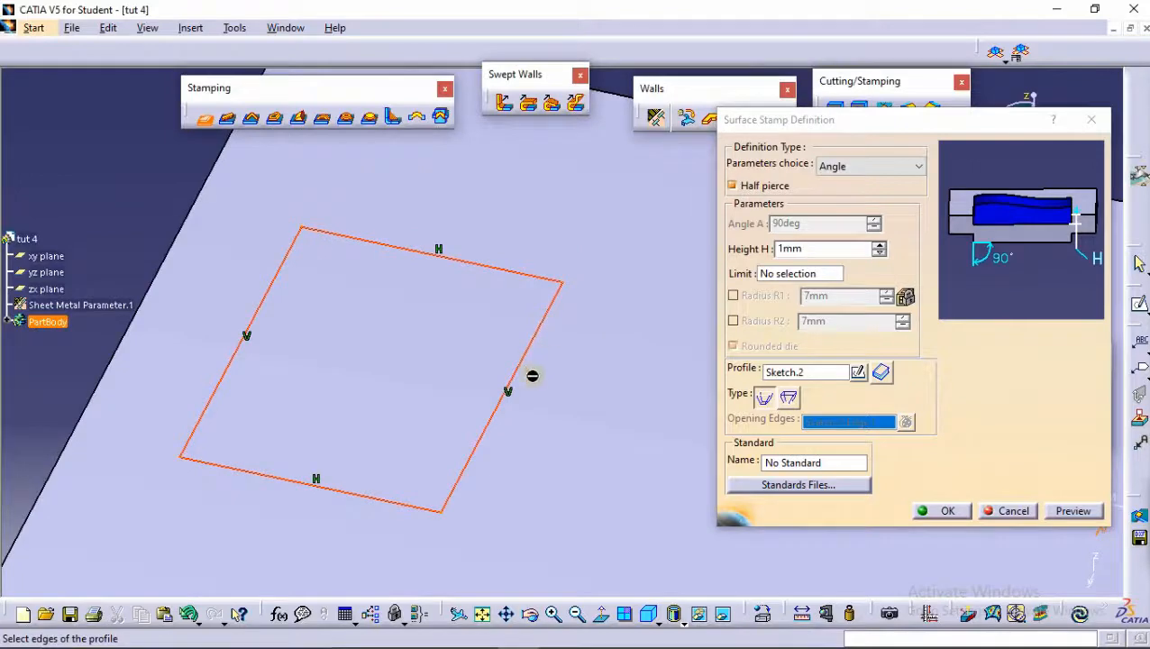
middle_drag(559, 352, 563, 353)
click(1074, 511)
mouse_move(432, 354)
middle_down()
mouse_move(445, 333)
mouse_move(334, 219)
middle_up()
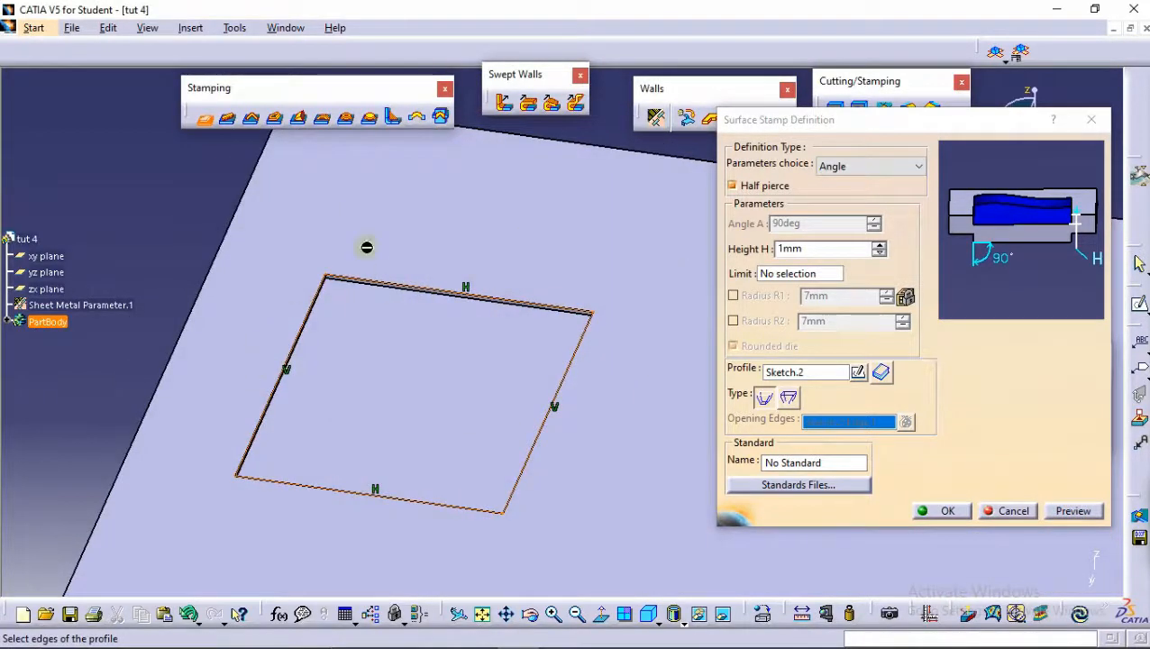
mouse_move(504, 365)
middle_down()
mouse_move(539, 380)
mouse_move(514, 252)
middle_up()
mouse_move(411, 264)
middle_down()
mouse_move(431, 260)
mouse_move(413, 298)
middle_up()
middle_drag(421, 351, 482, 238)
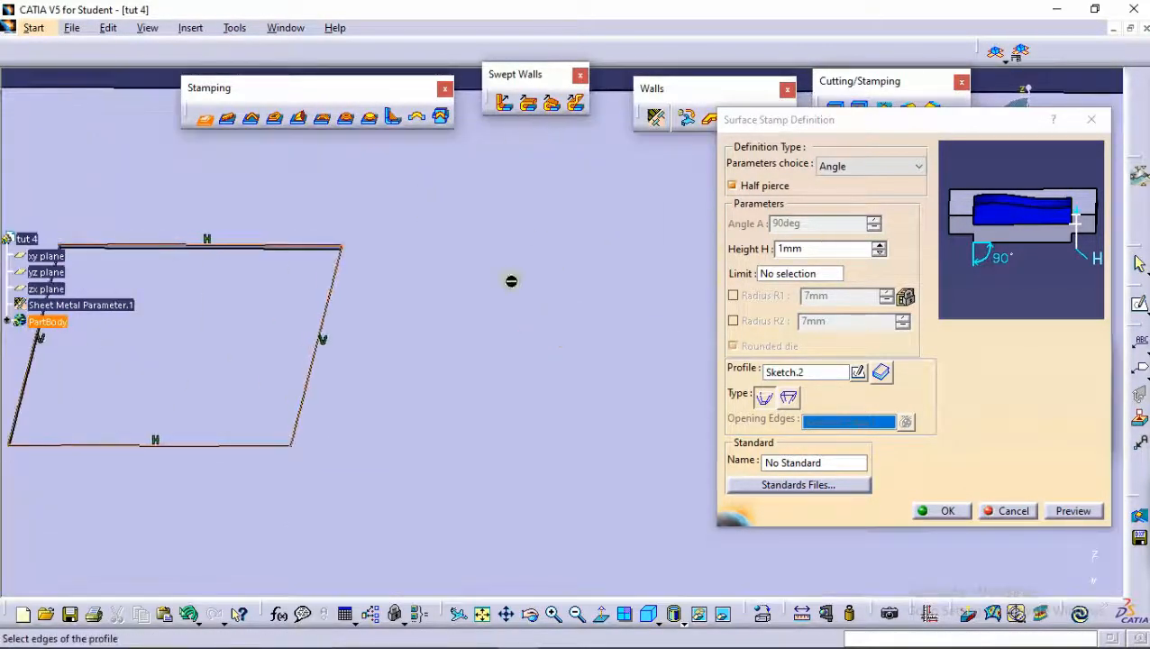
middle_drag(511, 279, 714, 269)
Set the half-pierced stamp's height H to 2 mm, preview it and inspect its depth.
click(878, 246)
click(1072, 511)
middle_drag(460, 336, 456, 302)
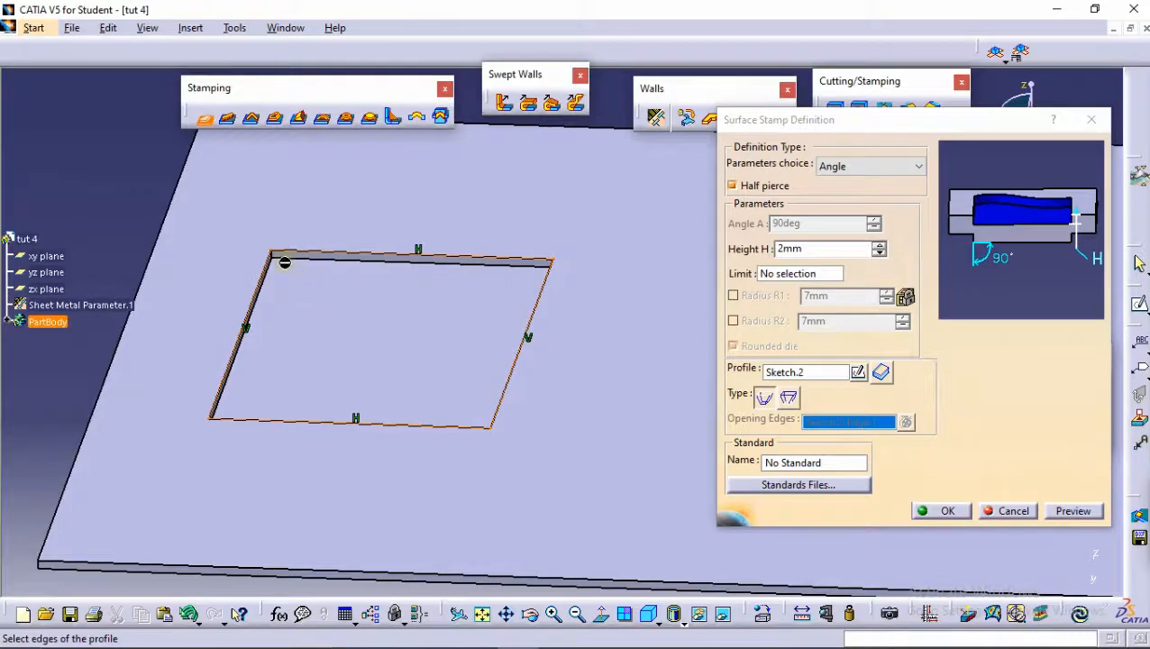
mouse_move(336, 269)
middle_down()
mouse_move(393, 276)
mouse_move(442, 354)
mouse_move(463, 272)
mouse_move(494, 383)
middle_up()
mouse_move(478, 350)
middle_down()
mouse_move(598, 275)
mouse_move(610, 351)
middle_up()
click(773, 273)
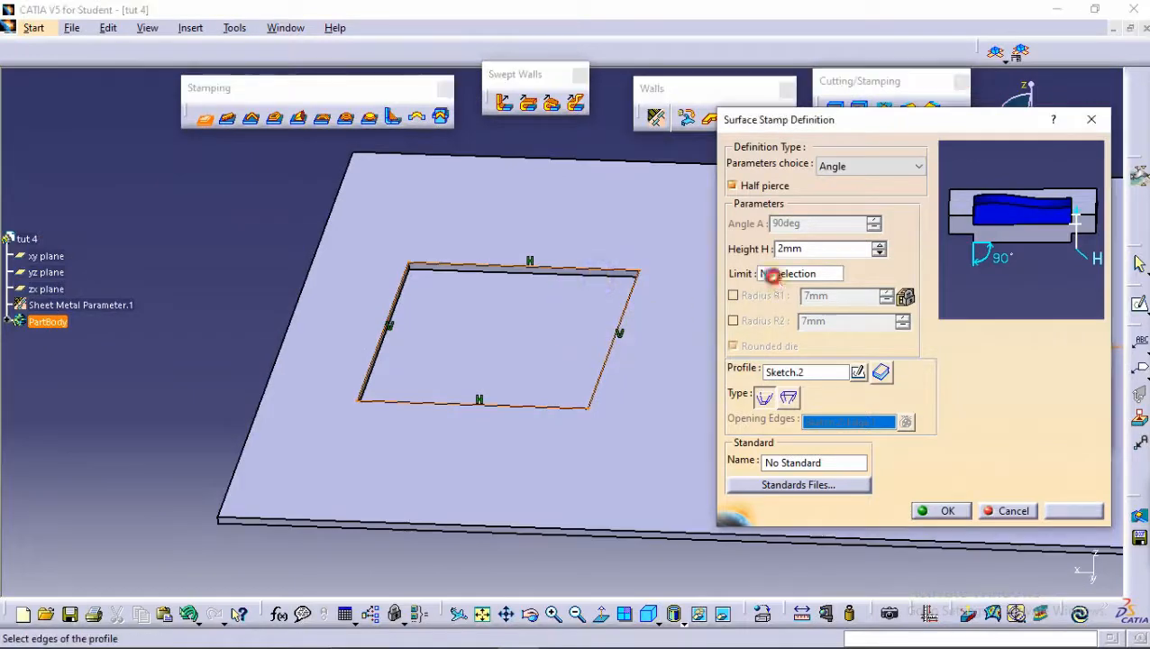
middle_drag(527, 429, 491, 394)
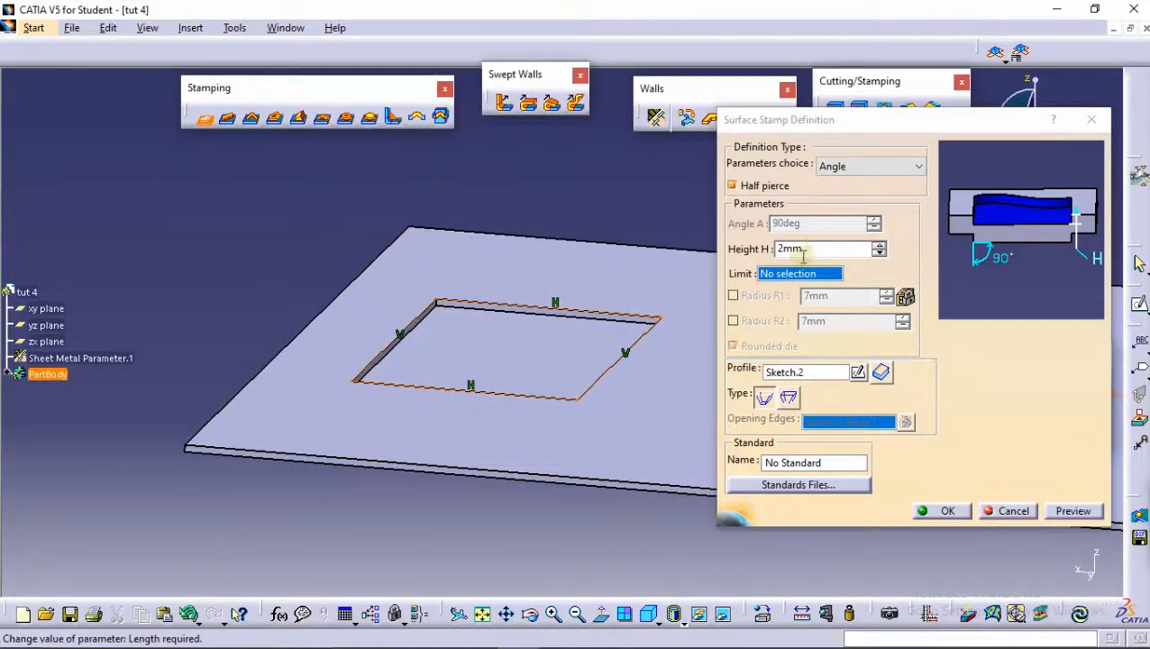
mouse_move(625, 318)
middle_down()
mouse_move(496, 231)
mouse_move(543, 339)
mouse_move(550, 268)
middle_up()
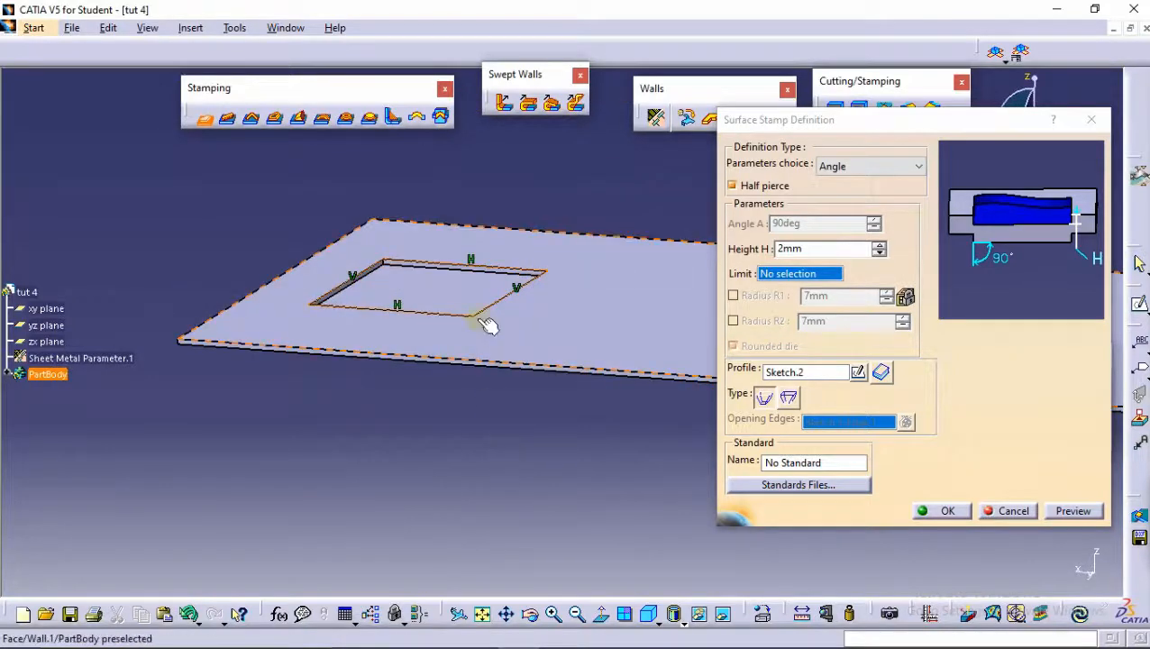
middle_drag(486, 327, 496, 328)
Turn off half pierce, try the Punch & Die parameters choice and return to Angle.
click(744, 185)
click(867, 165)
click(834, 195)
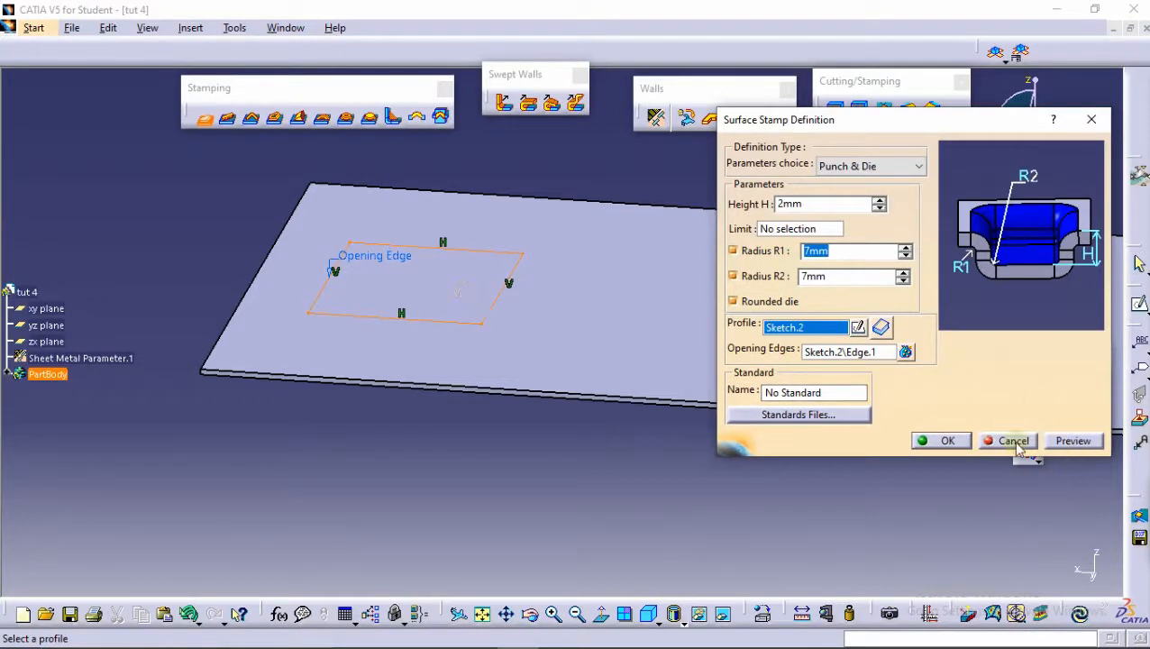
click(891, 166)
click(865, 179)
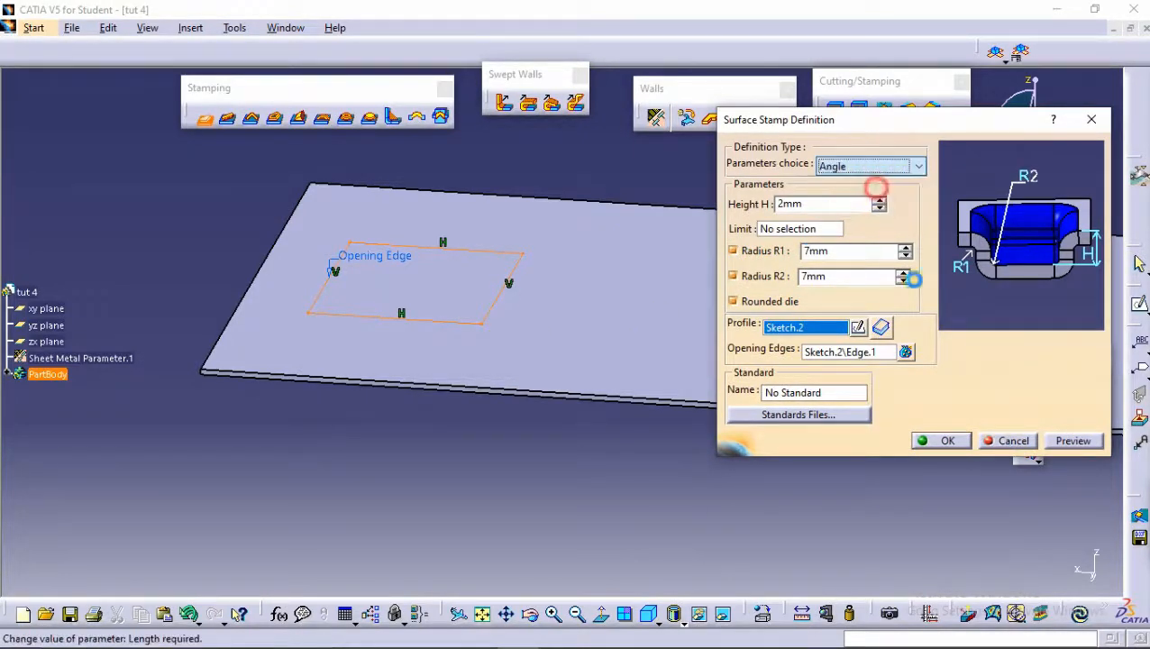
Create the surface stamp with the current Angle parameters and dismiss the warnings.
click(942, 511)
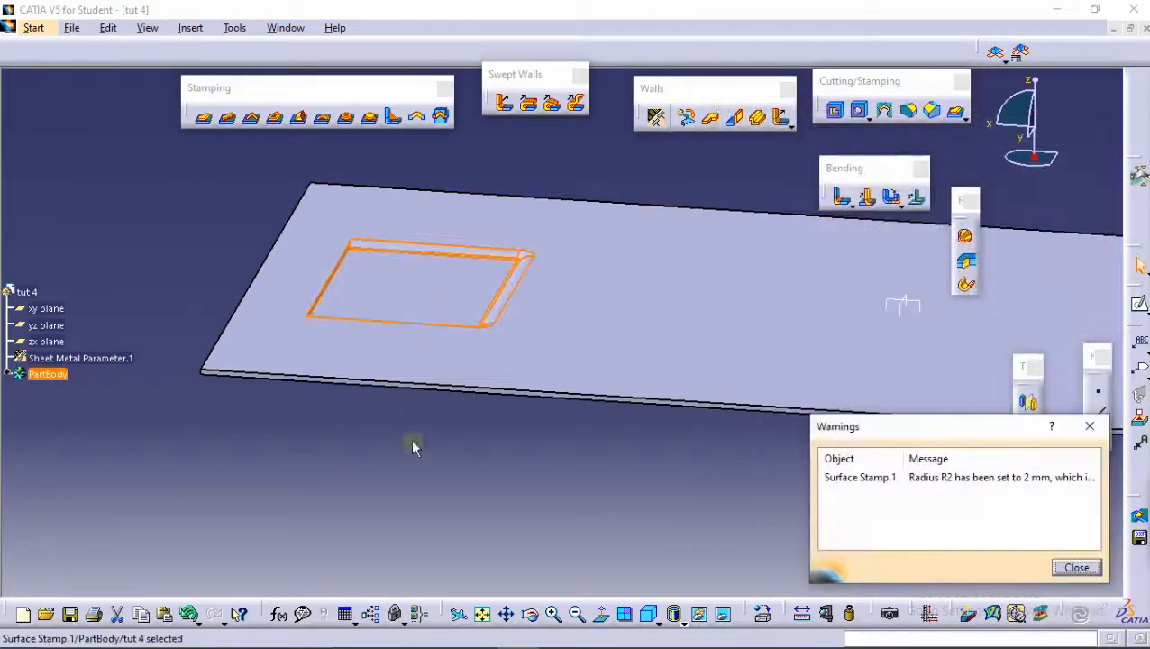
click(411, 458)
click(1087, 575)
Start a second Surface Stamp with the Punch & Die parameters choice and open its profile sketch on the wall's top face.
middle_drag(584, 329, 616, 263)
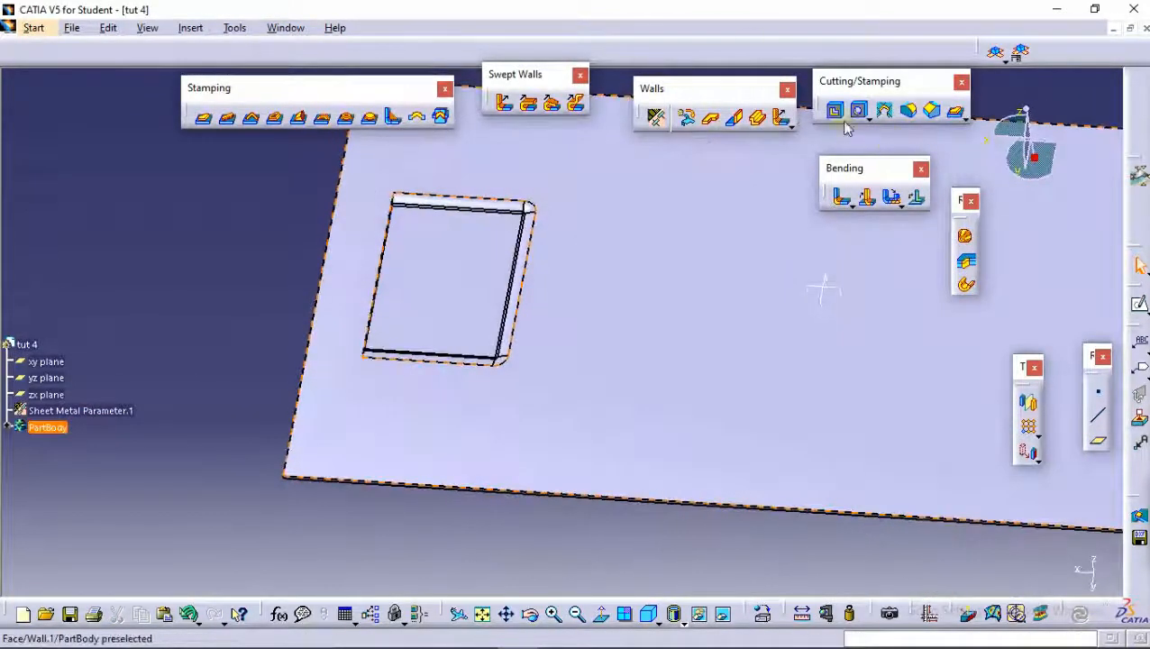
click(207, 121)
click(857, 167)
click(847, 196)
click(856, 329)
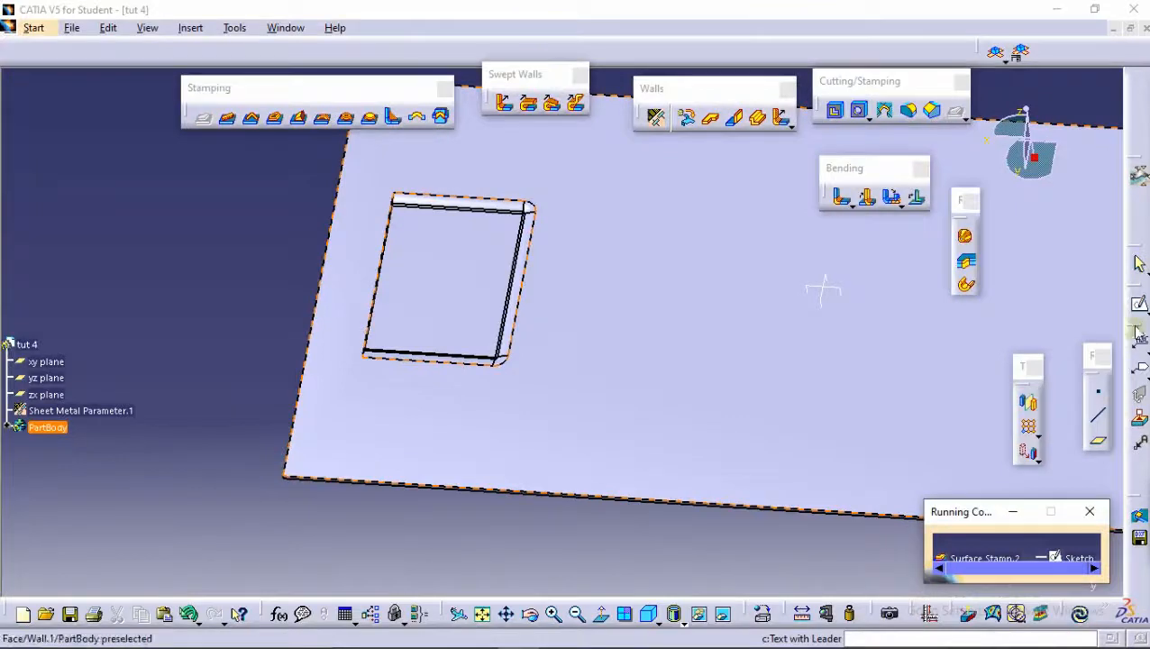
click(744, 386)
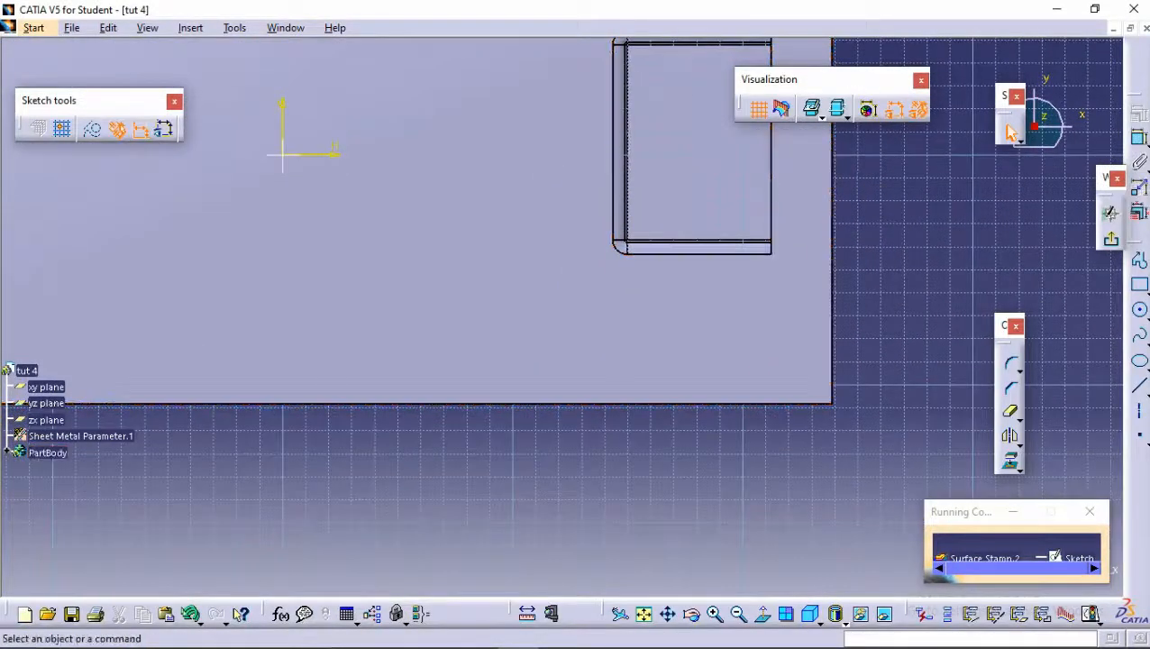
Sketch a rectangle about 130 mm wide and 65 mm high with a smaller rectangle inside it and finish the sketch.
click(1140, 288)
click(593, 359)
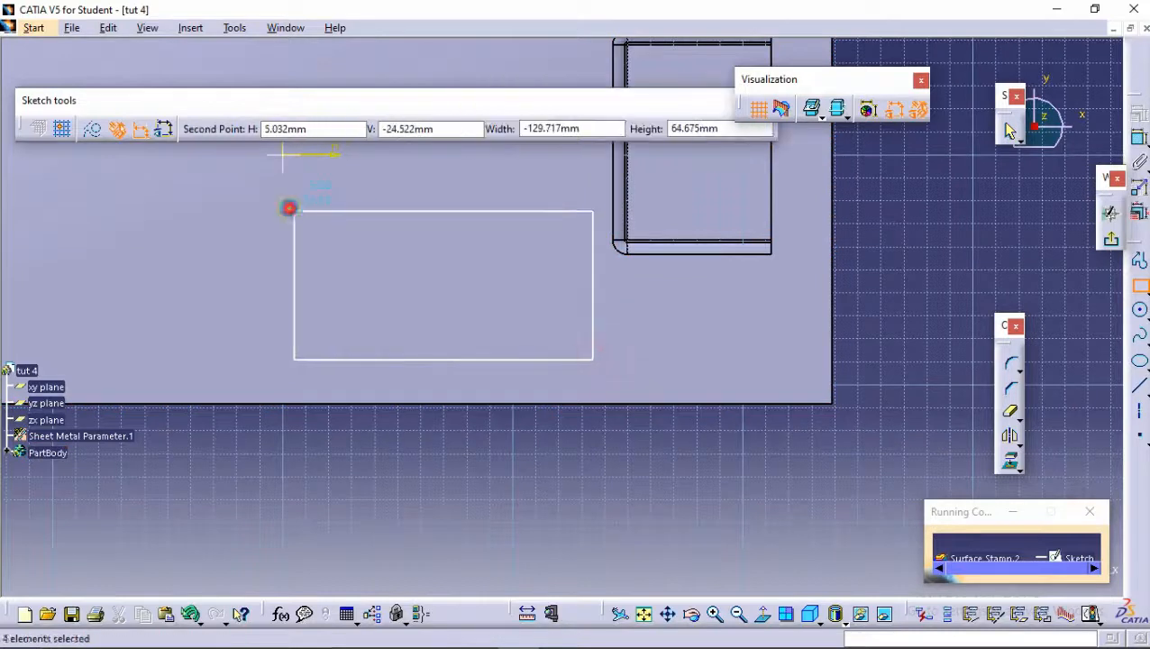
click(289, 208)
click(562, 319)
click(430, 227)
click(451, 260)
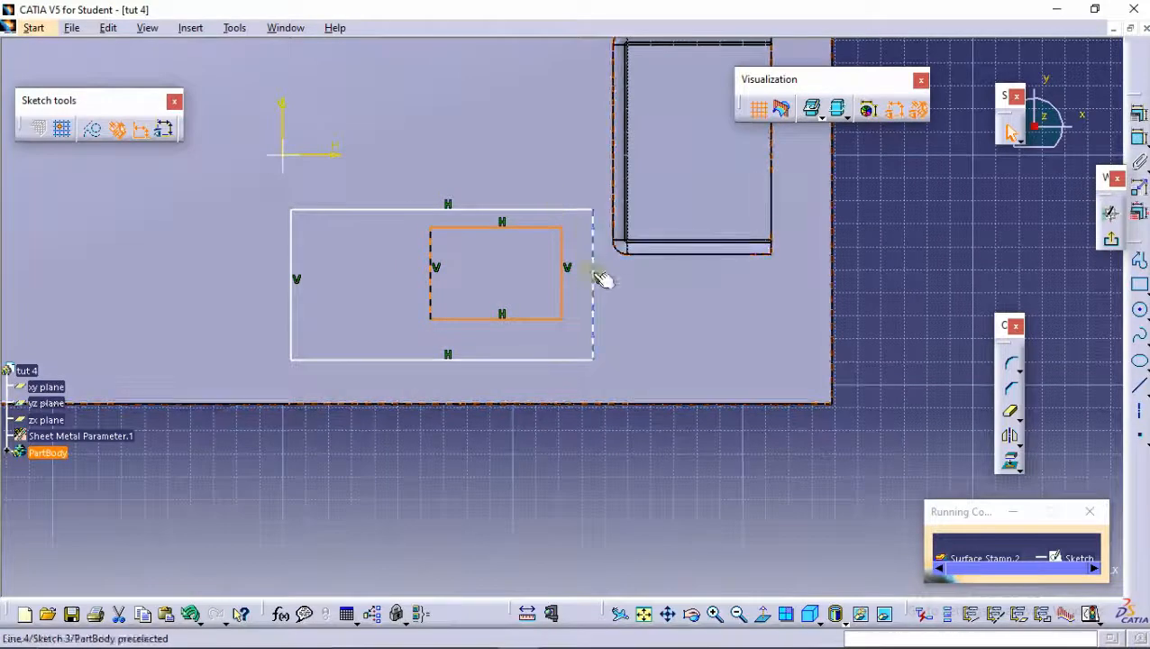
click(1110, 238)
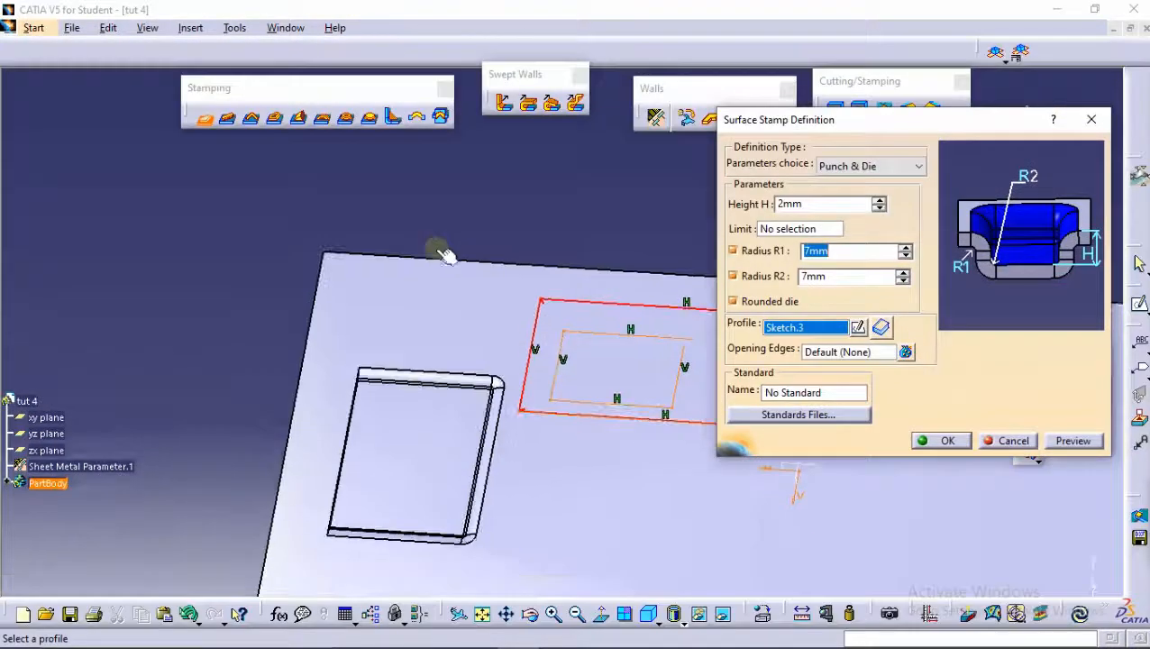
Preview the punch and die stamp made from the nested rectangles and inspect its sloped sides.
mouse_move(561, 329)
middle_down()
mouse_move(524, 313)
mouse_move(455, 308)
mouse_move(479, 330)
middle_up()
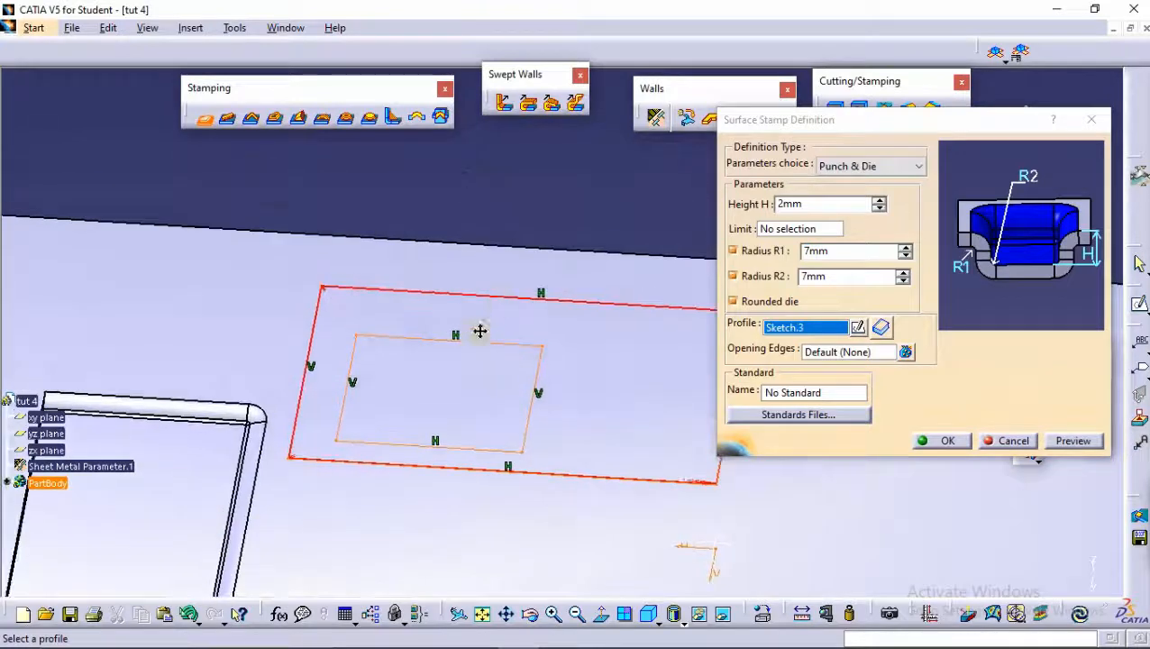
click(1071, 439)
middle_drag(631, 387, 612, 325)
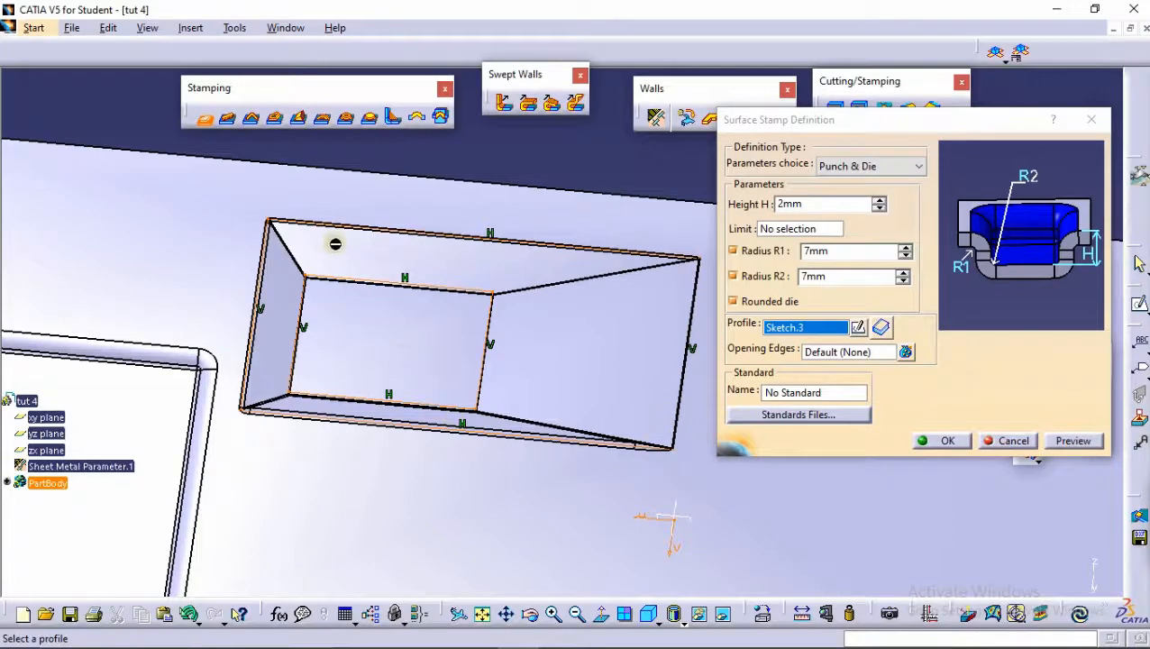
middle_drag(404, 319, 391, 256)
middle_drag(415, 375, 449, 295)
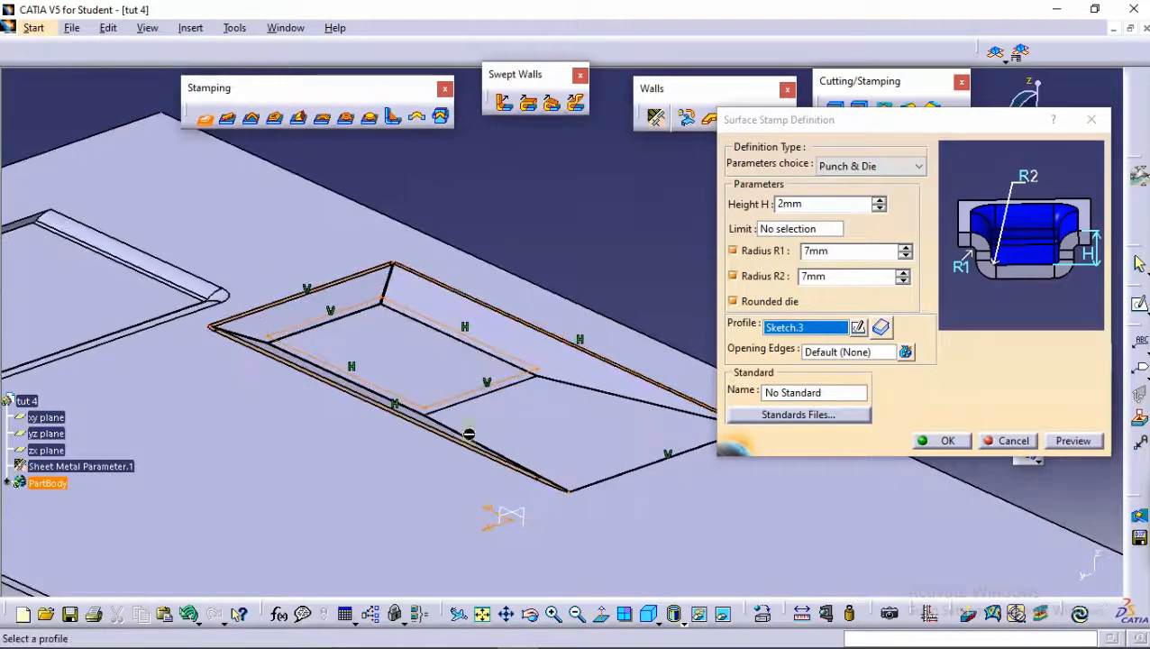
Raise the punch and die stamp's height H to 9 mm and preview its deeper shape.
click(880, 202)
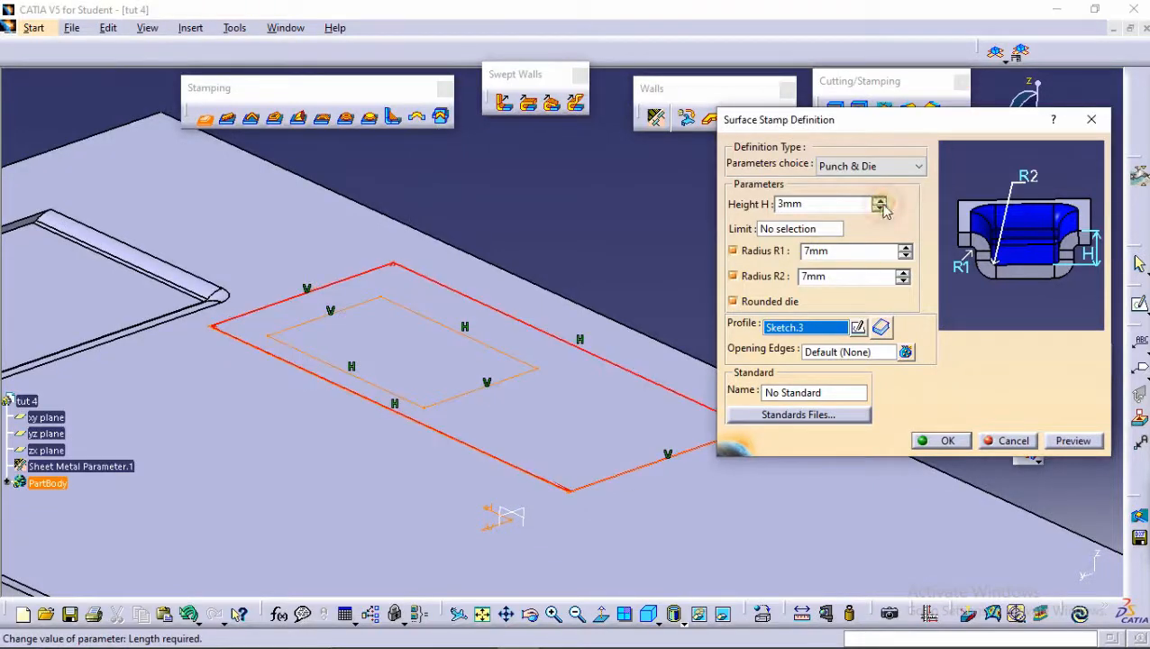
click(881, 202)
click(881, 202)
click(881, 202)
click(1061, 441)
middle_drag(603, 328, 474, 376)
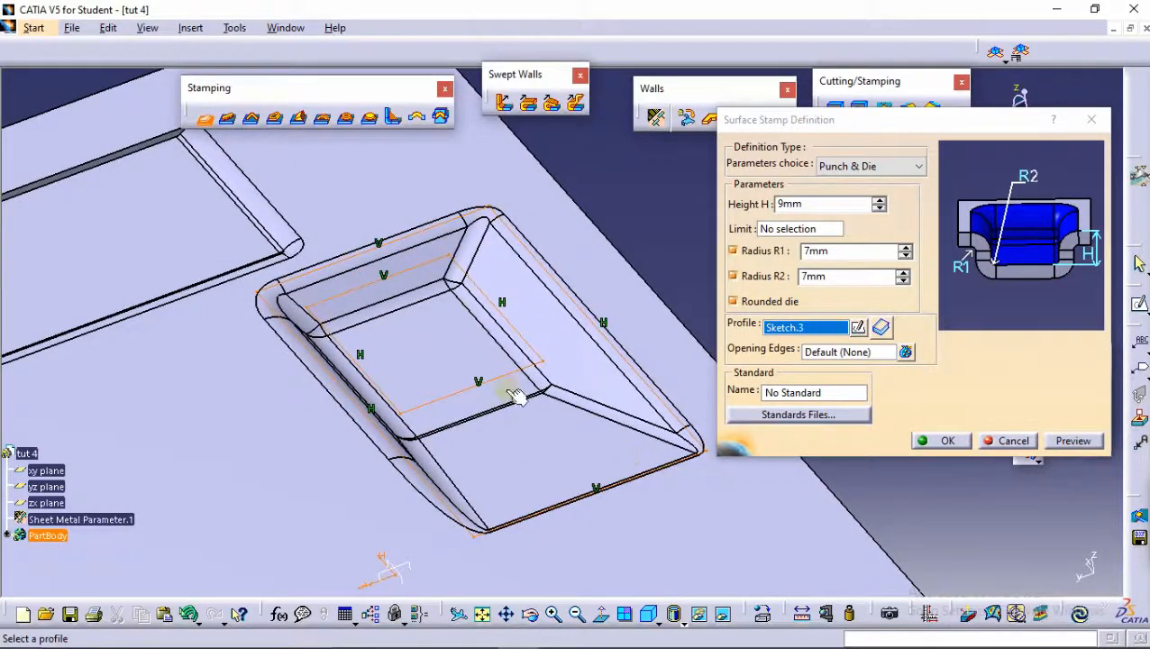
middle_drag(501, 370, 474, 412)
middle_drag(696, 229, 701, 327)
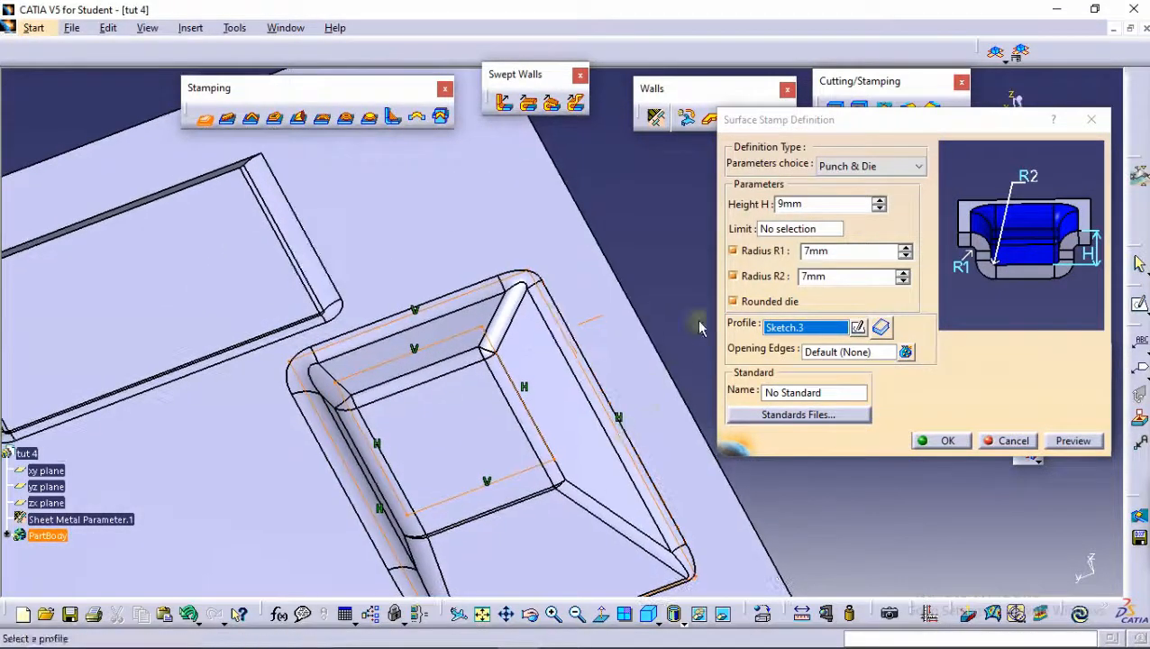
Look over the punch and die stamp's limit setting and its R1 and R2 radii.
click(777, 231)
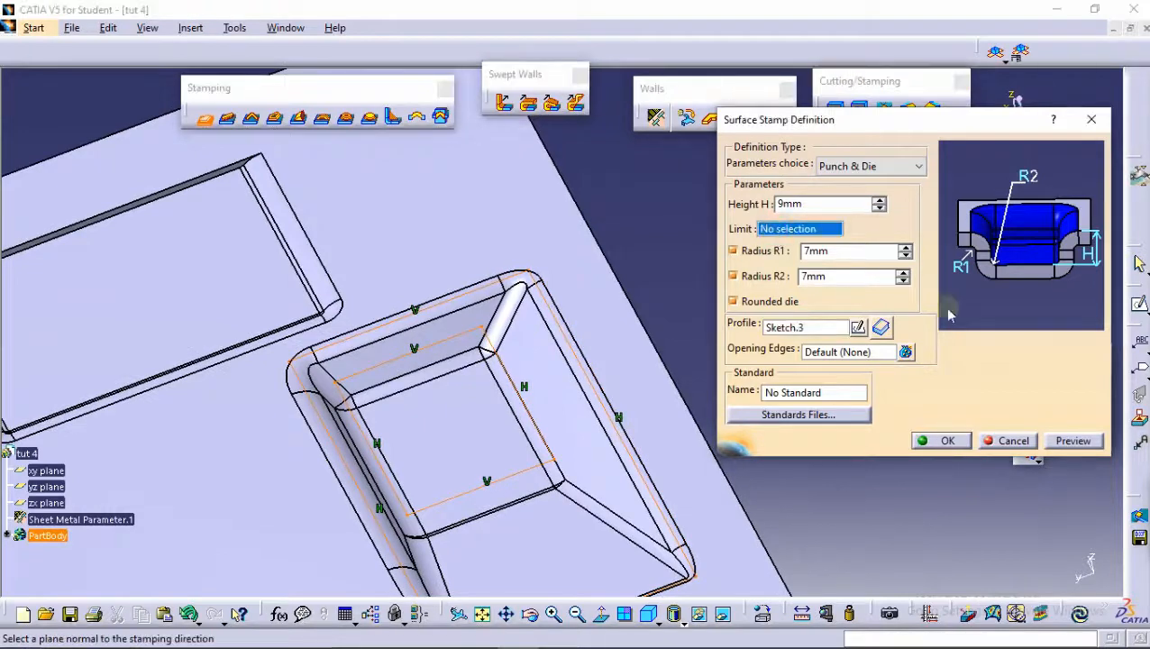
double_click(846, 250)
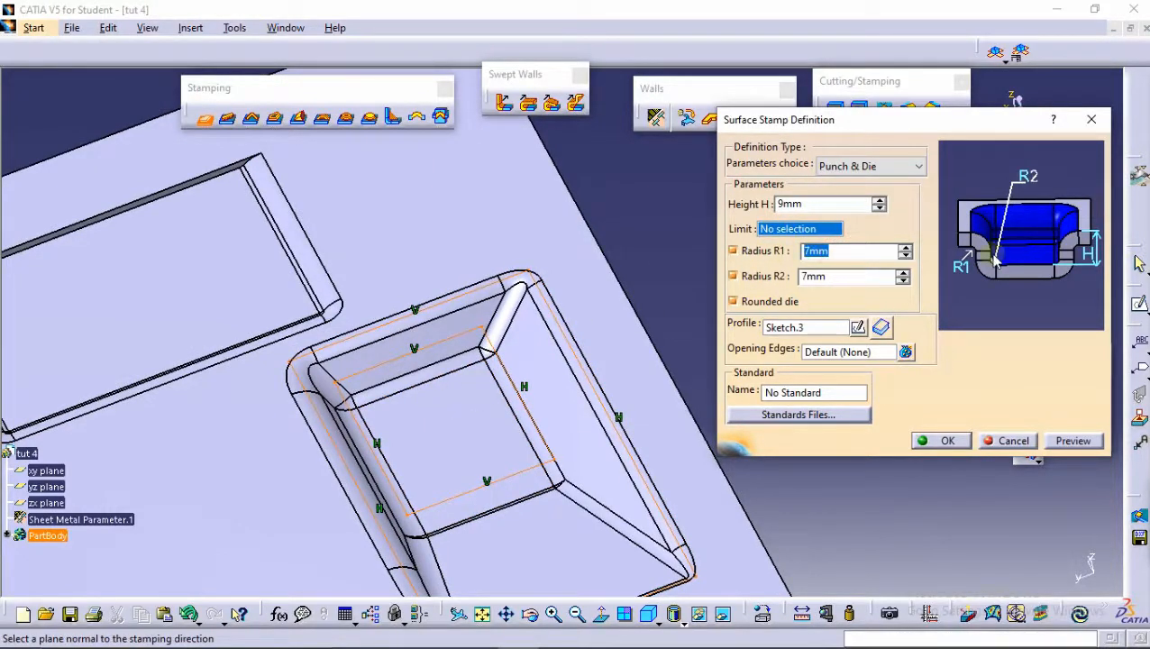
double_click(845, 277)
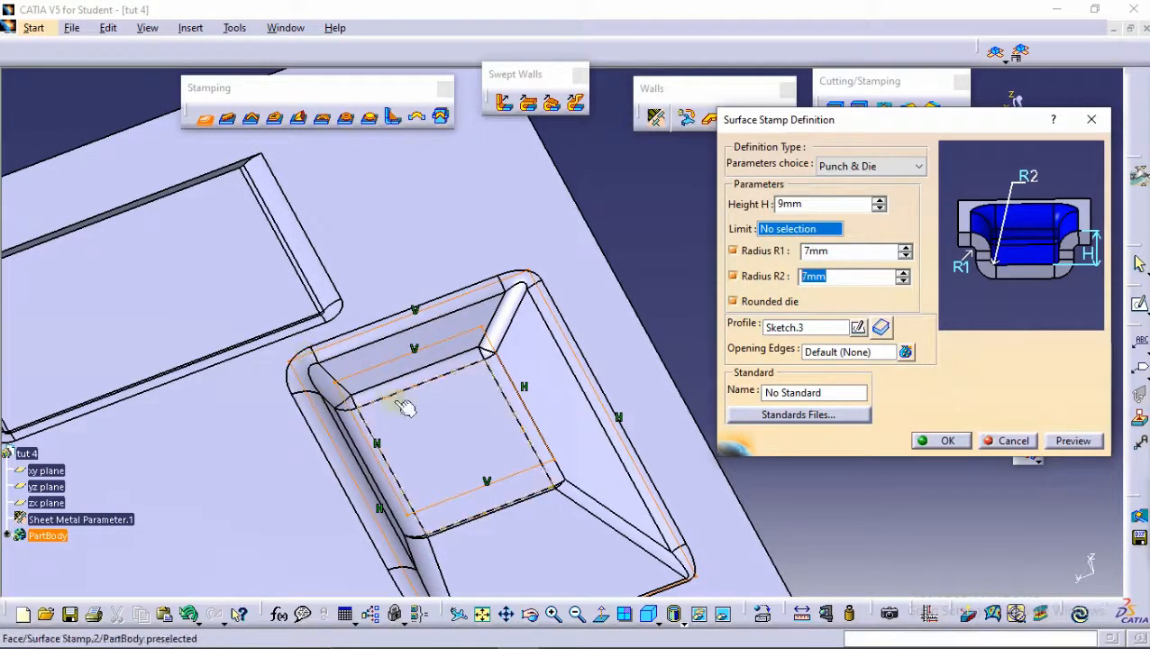
Open the punch and die stamp along the inner rectangle's short edge beside the longest slope, preview it and accept the stamp.
click(828, 353)
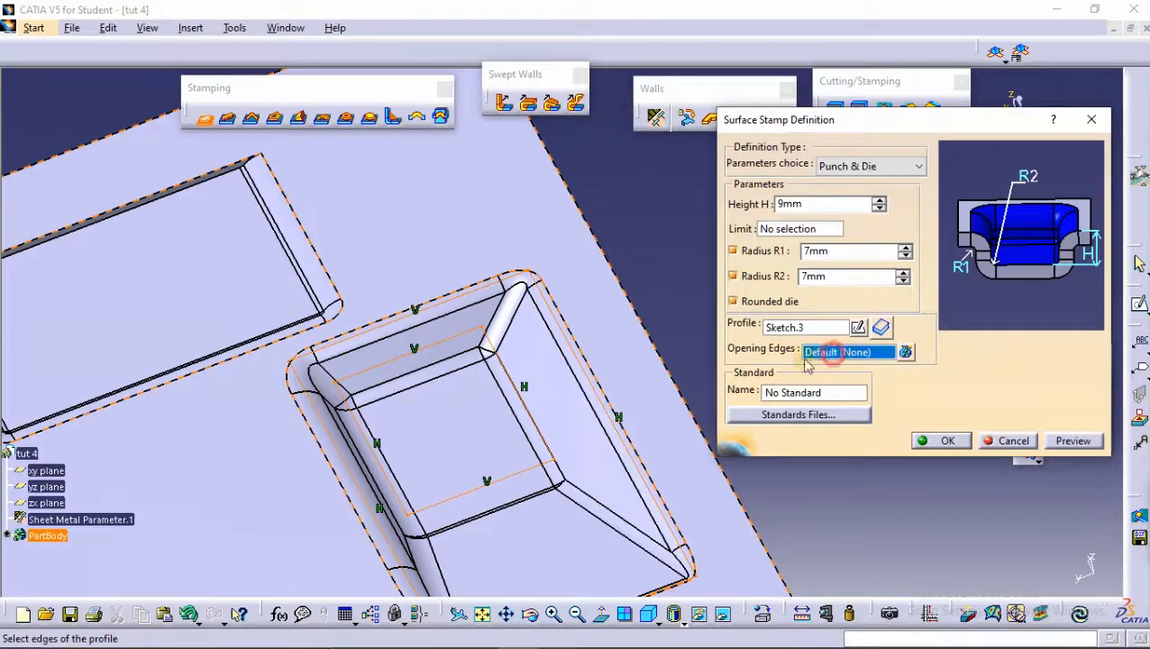
middle_drag(475, 475, 458, 427)
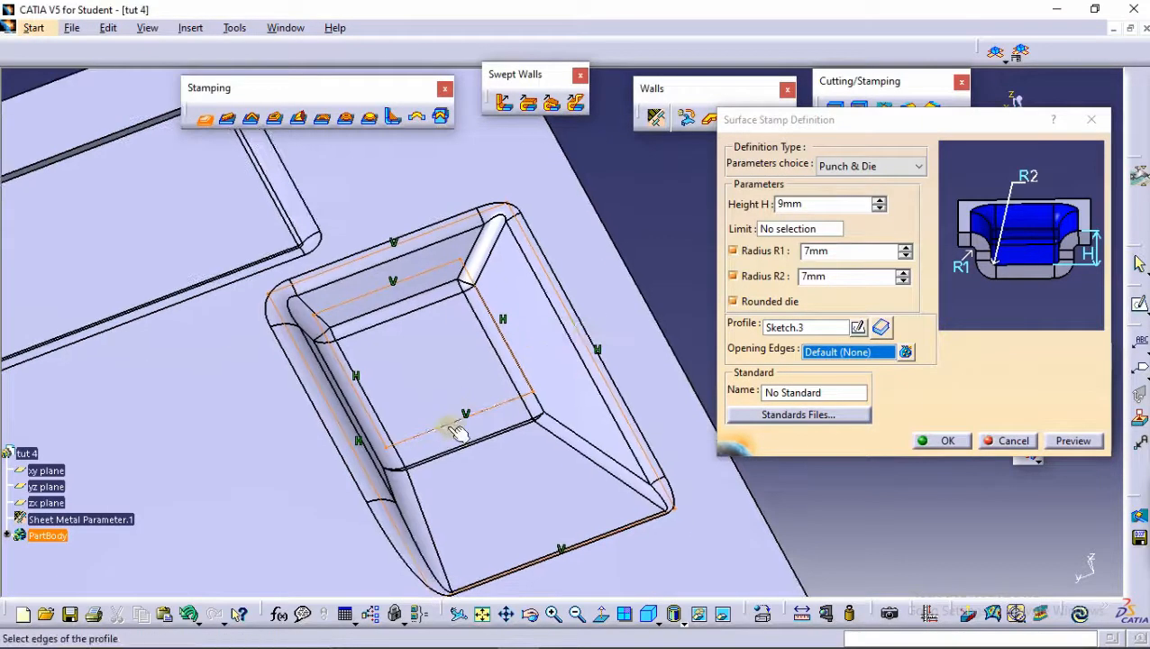
click(450, 424)
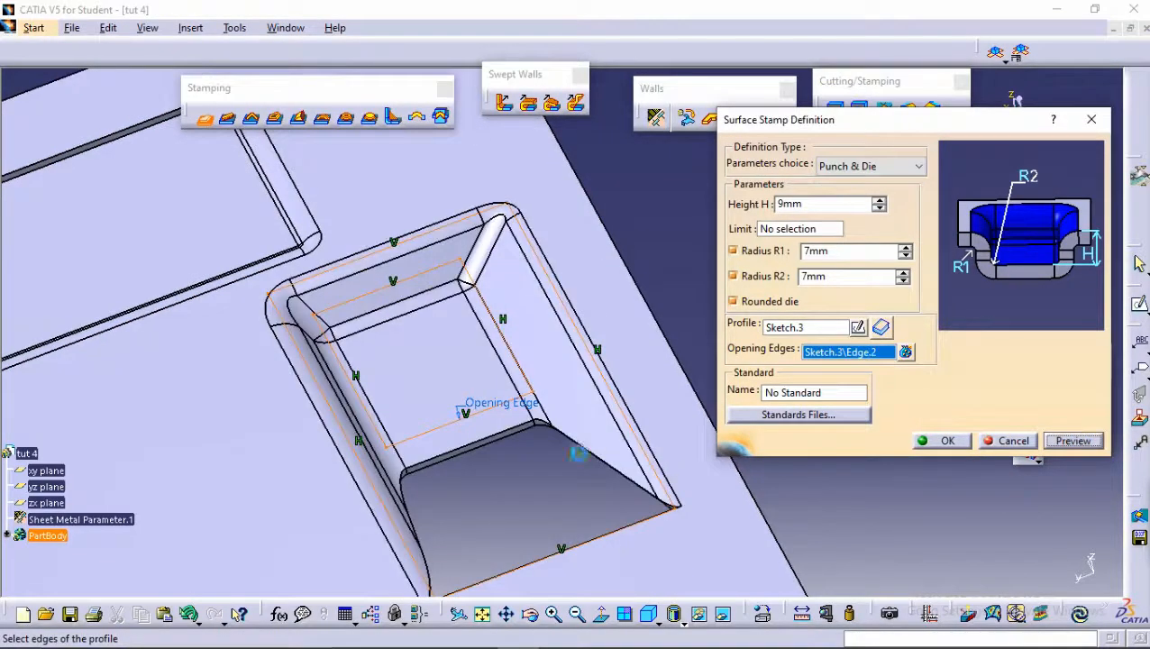
click(950, 443)
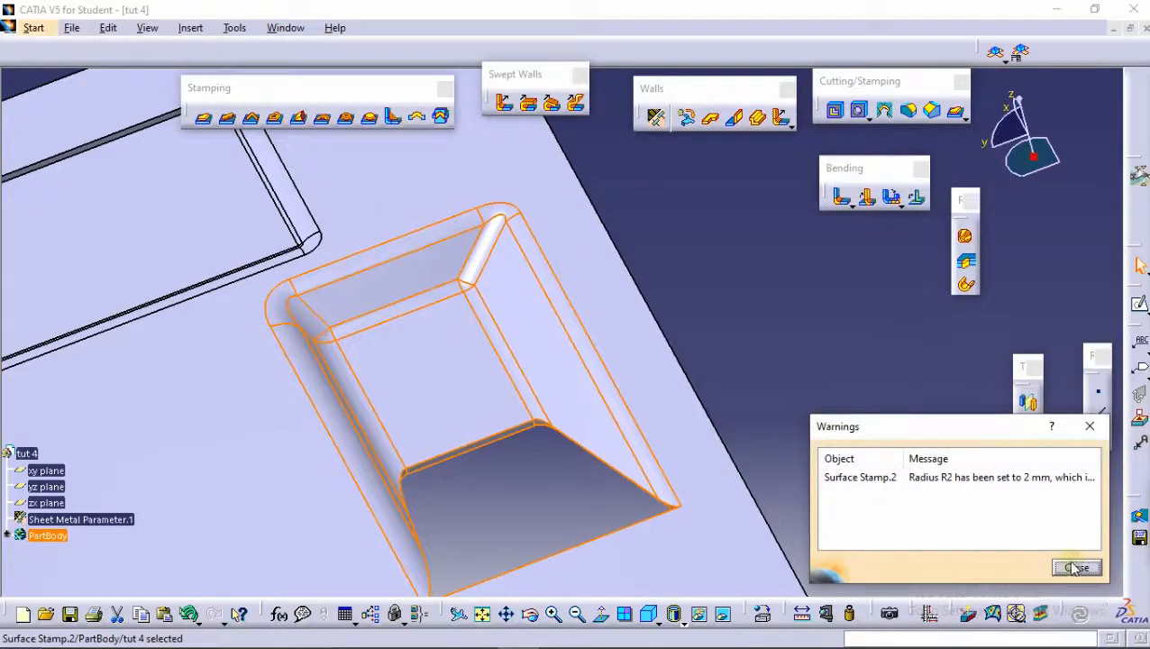
click(1075, 568)
Start another Surface Stamp and set its parameters choice to Two profiles.
click(204, 118)
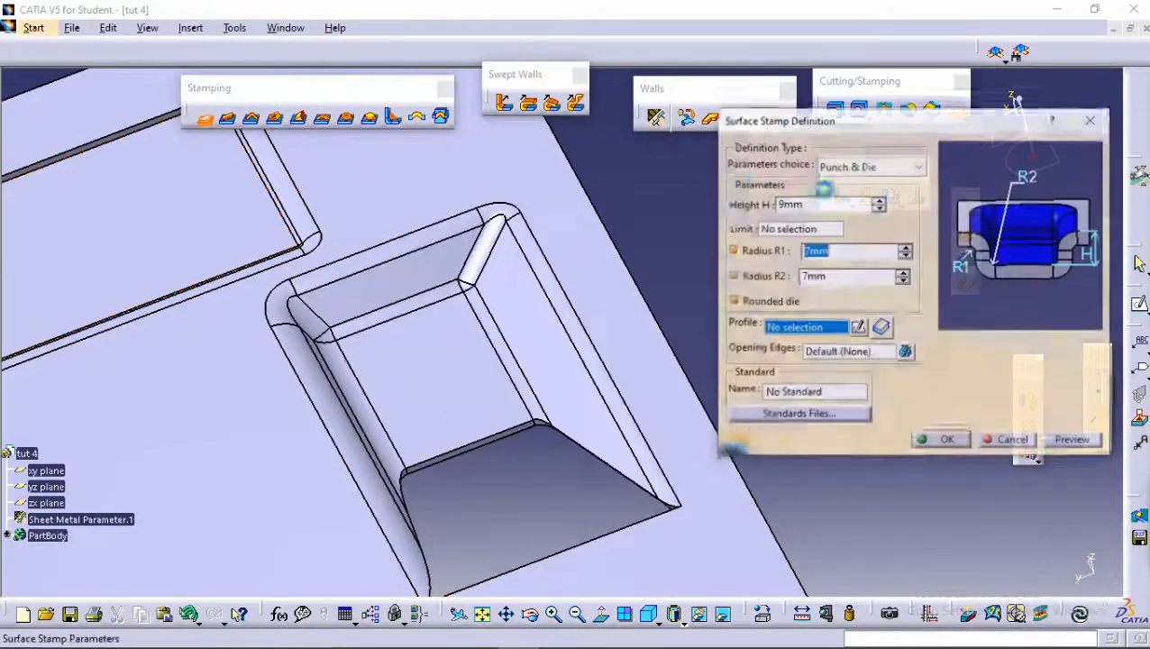
click(906, 166)
click(849, 206)
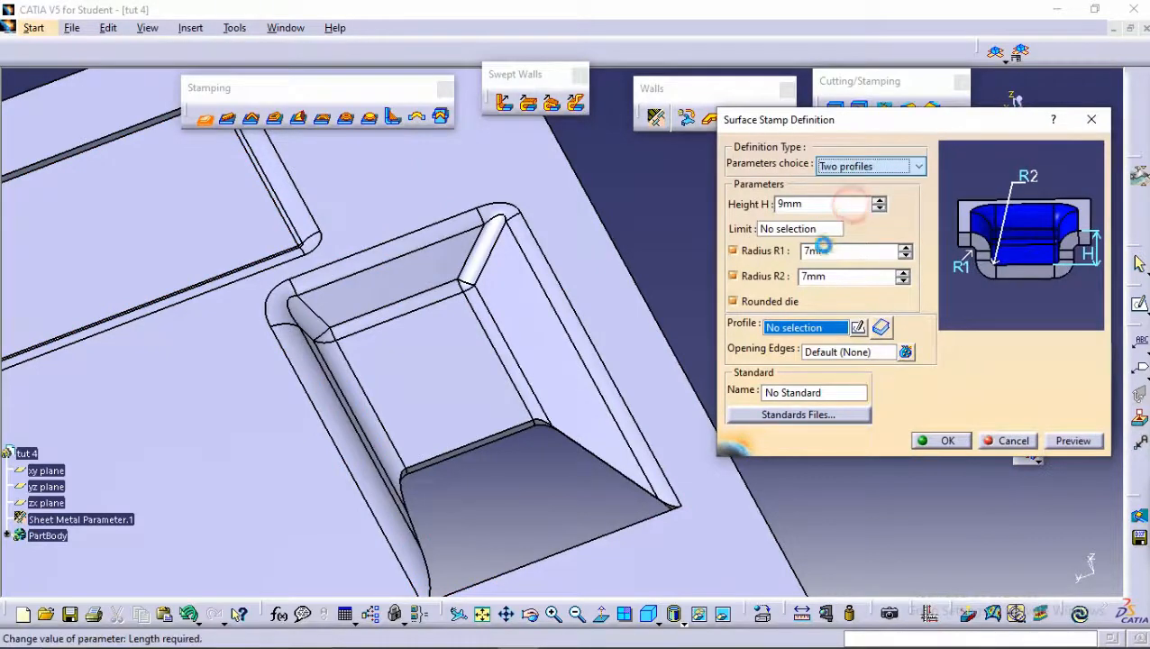
middle_drag(655, 350, 752, 231)
middle_drag(511, 257, 503, 426)
middle_drag(445, 342, 515, 374)
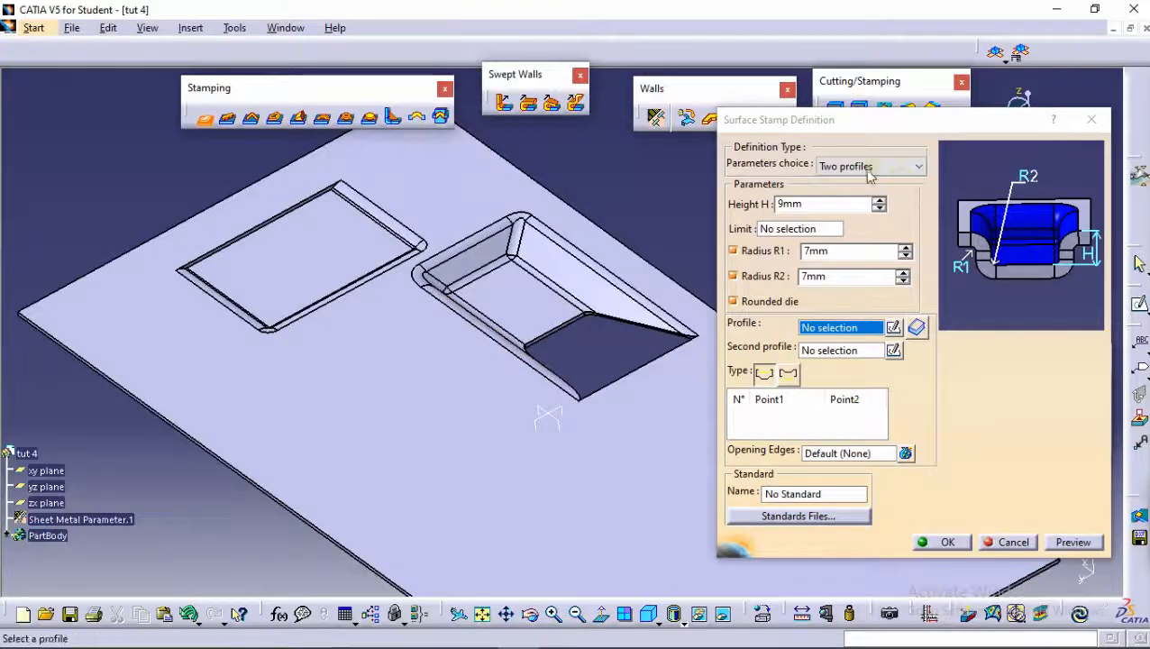
middle_drag(673, 254, 608, 330)
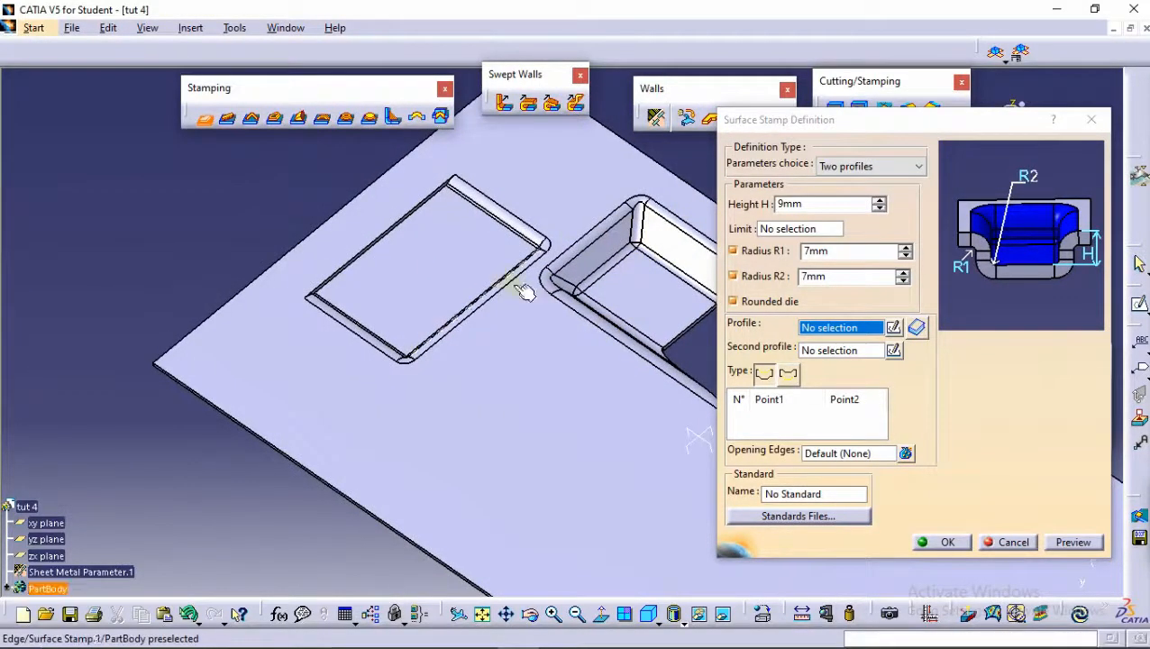
middle_drag(633, 309, 588, 282)
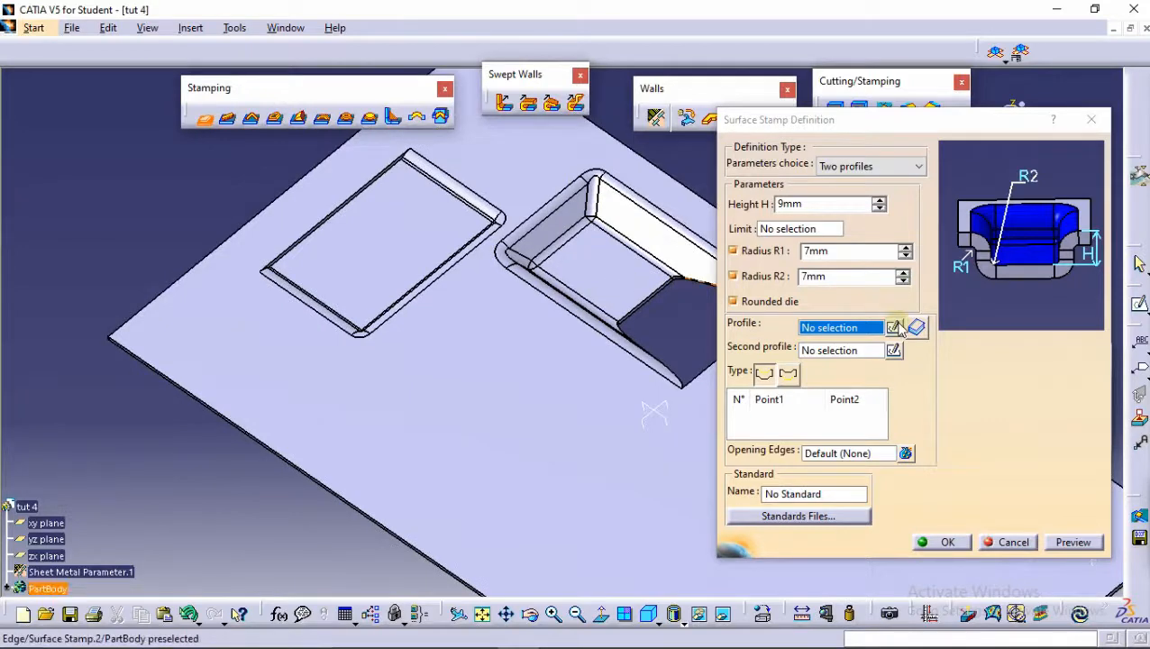
Sketch a horizontal rectangle on the wall beside the two existing stamps as the first profile and finish the sketch.
click(896, 328)
click(445, 387)
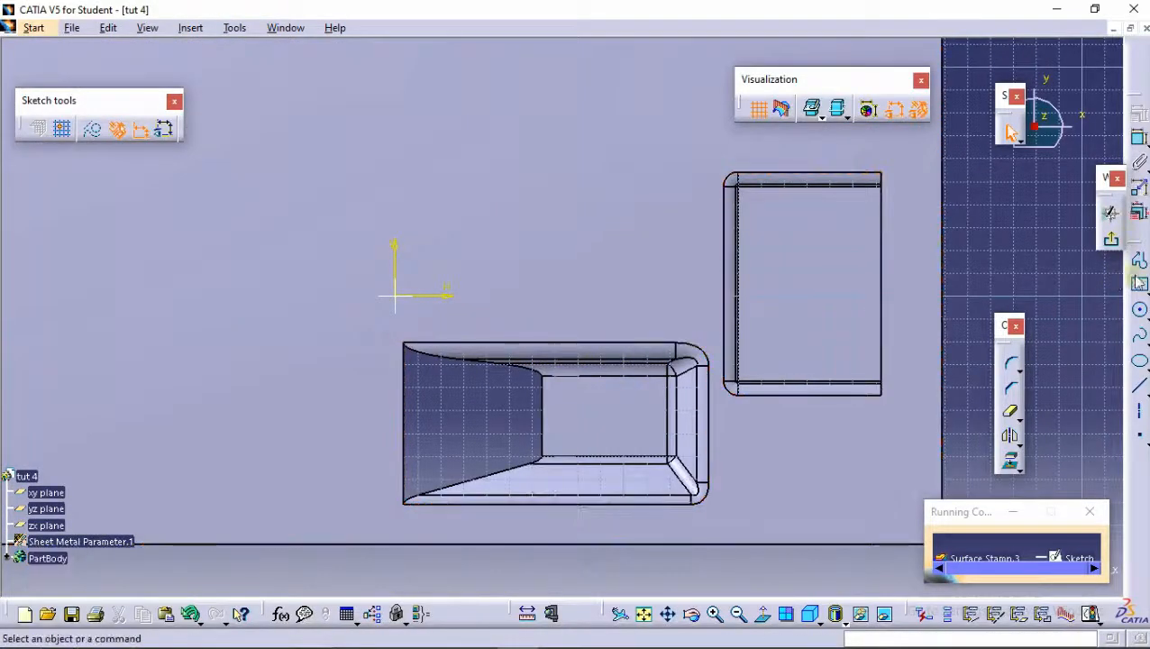
click(1139, 282)
click(433, 184)
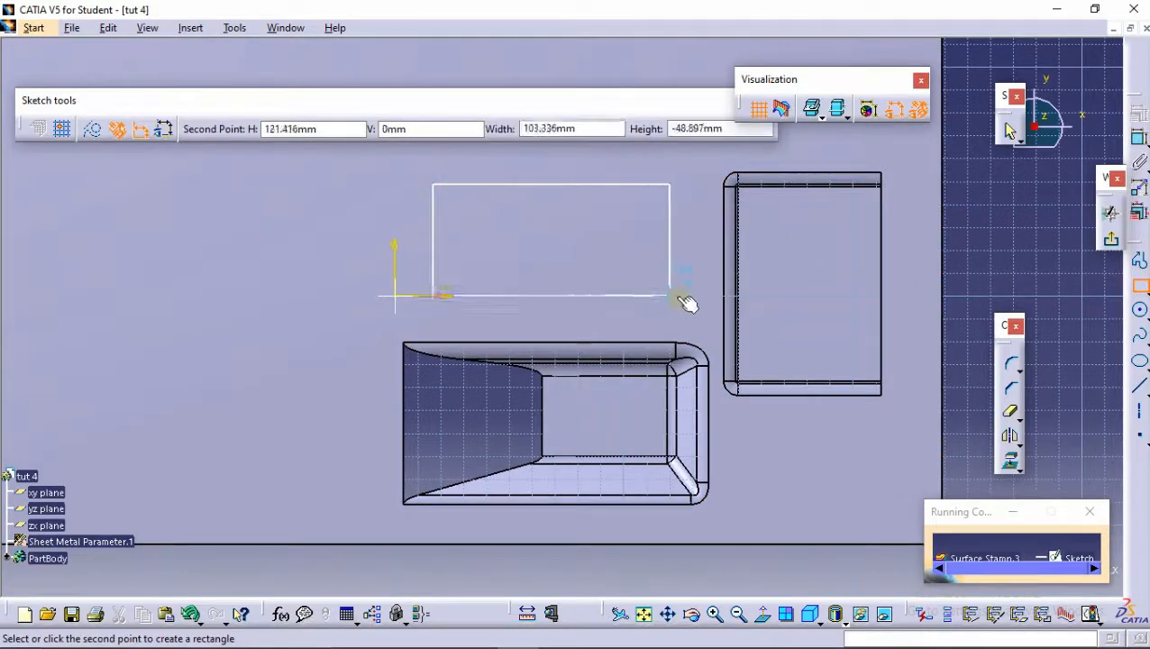
click(700, 302)
click(1111, 239)
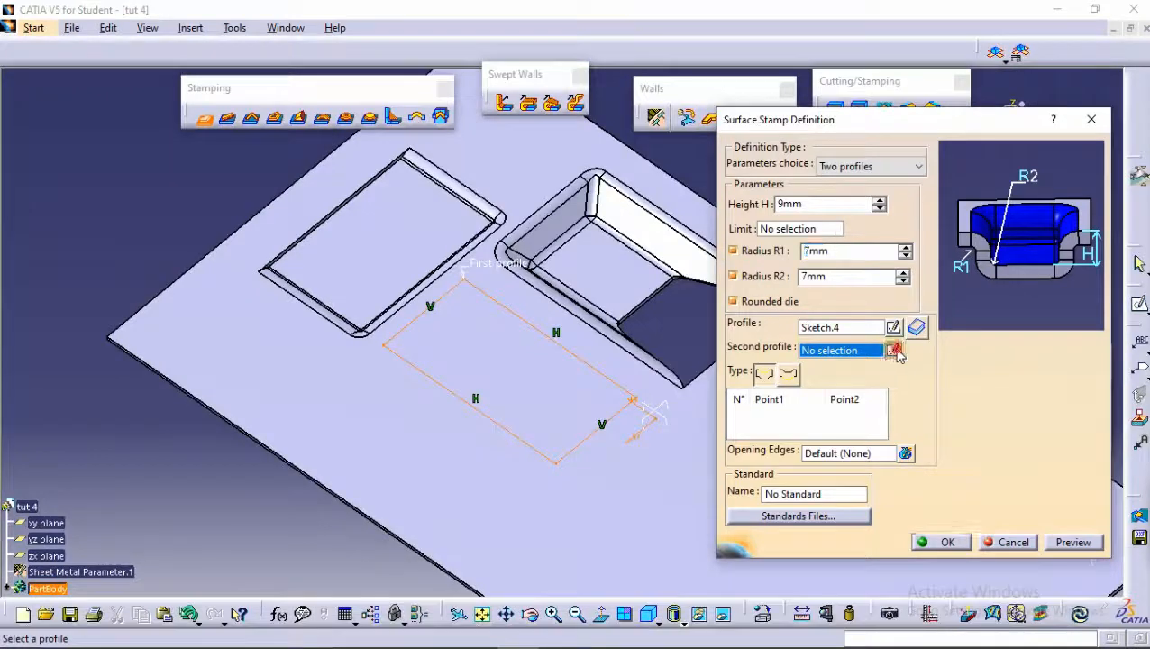
Sketch a smaller rectangle inside the first profile's area as the second profile and finish the sketch.
click(896, 351)
click(520, 374)
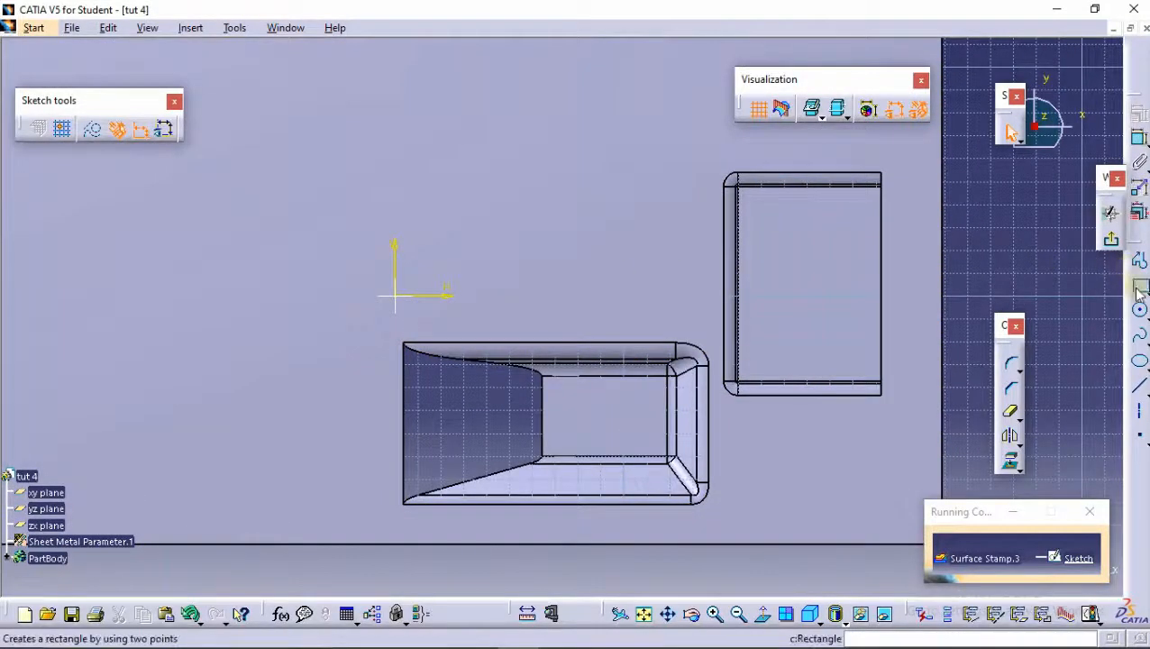
click(1141, 286)
click(535, 214)
click(626, 261)
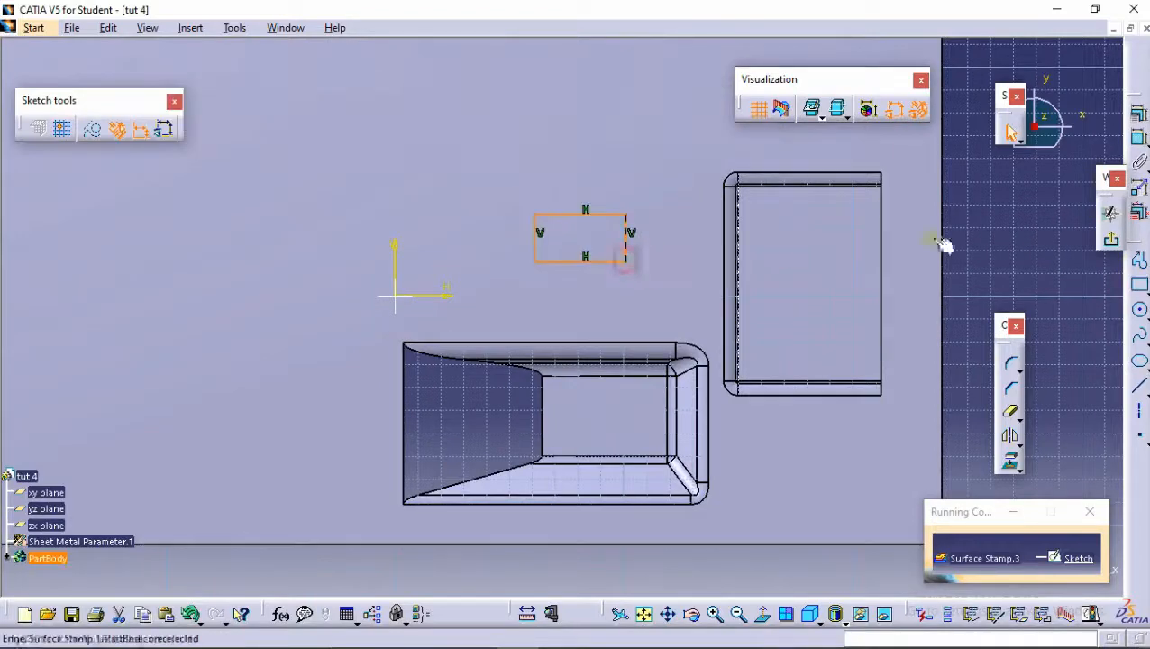
click(1110, 238)
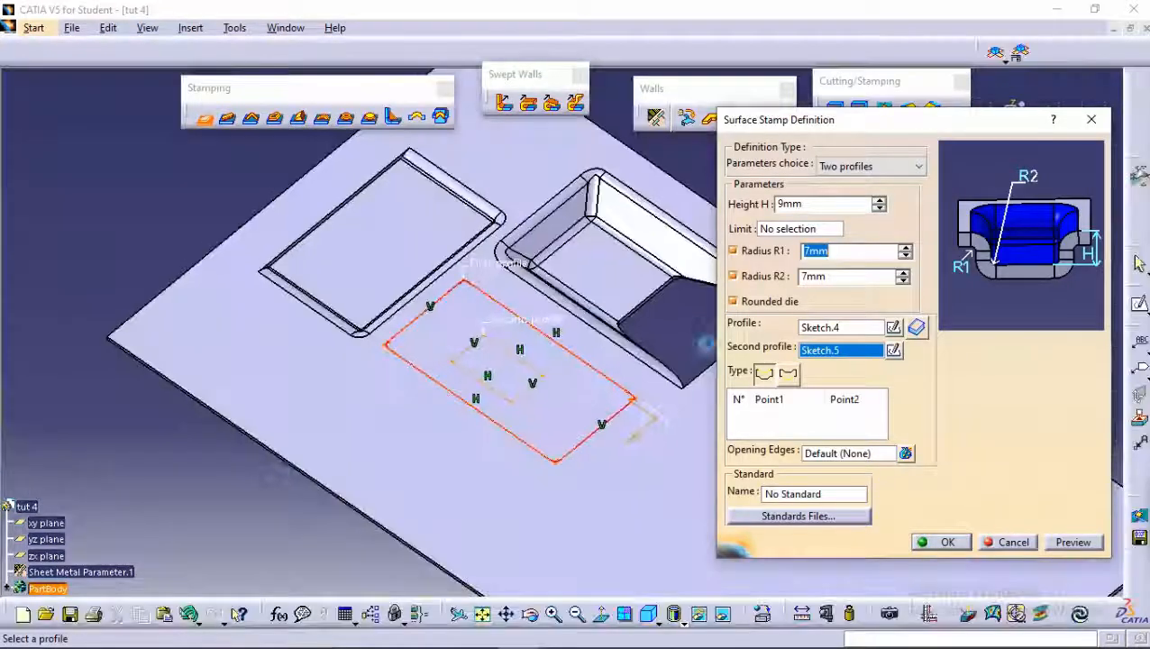
Preview the two-profile stamp at 9 mm height, inspect its sloped sides and accept it.
click(1072, 542)
middle_drag(629, 423, 464, 390)
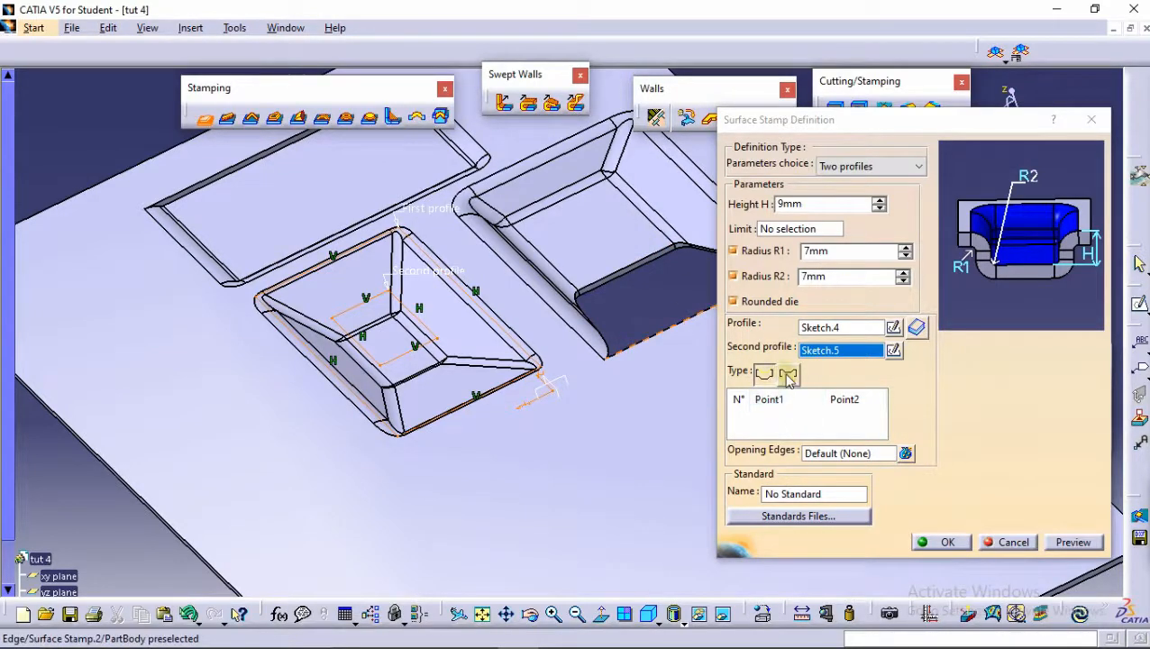
click(946, 543)
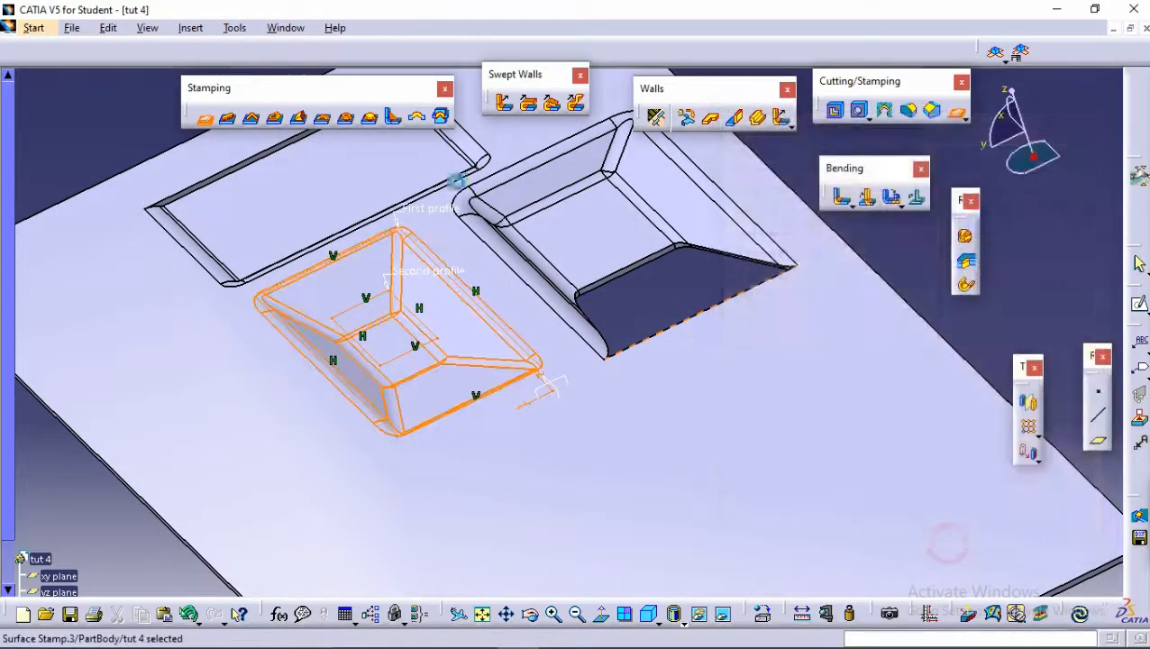
Start a Bead and open a sketch on the wall's face for its profile.
click(229, 115)
mouse_move(611, 233)
middle_down()
mouse_move(507, 240)
mouse_move(498, 267)
mouse_move(594, 283)
mouse_move(590, 231)
mouse_move(597, 239)
middle_up()
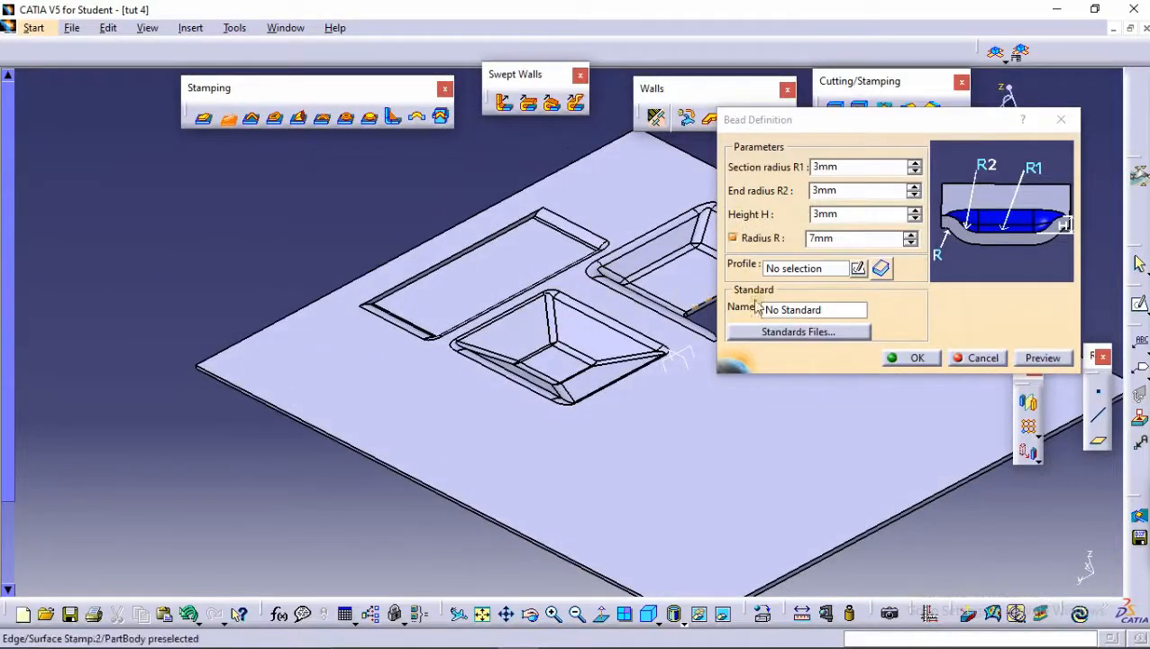
click(856, 271)
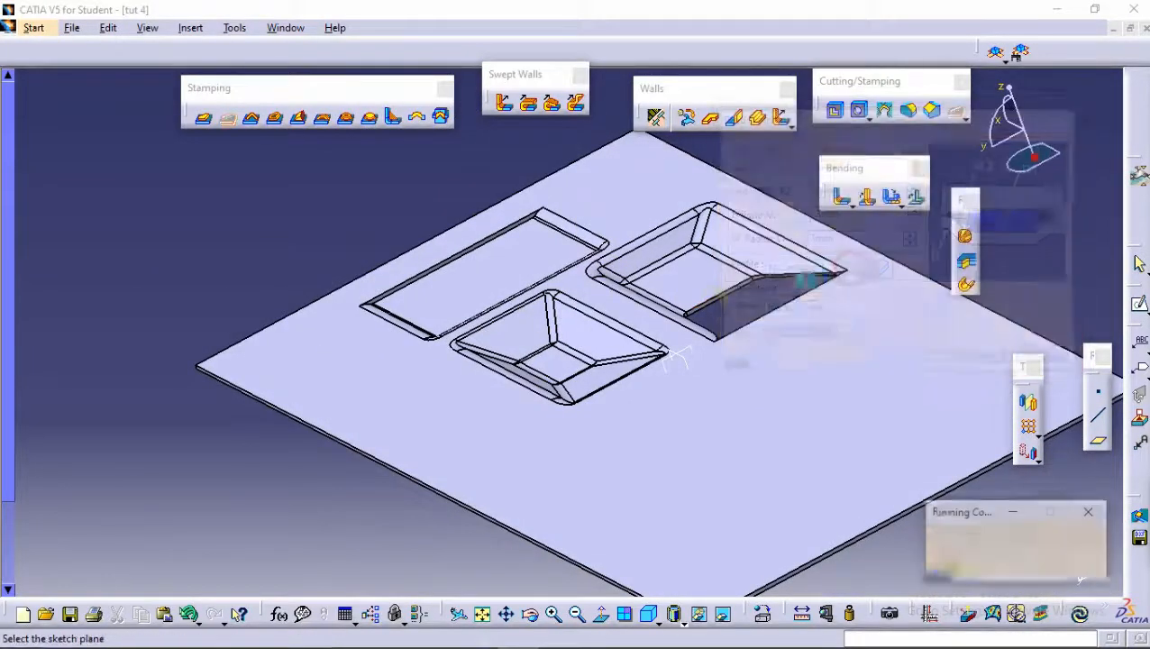
click(416, 389)
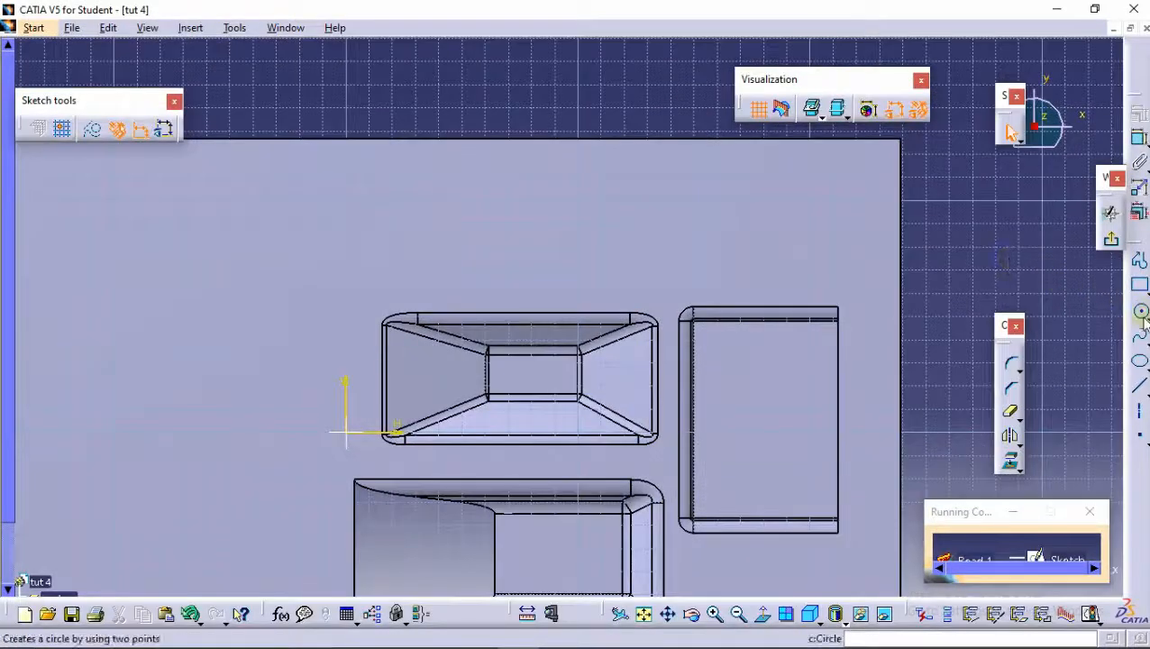
Sketch an arched three-point spline on the free area beside the stamps, finish the sketch and preview the bead.
click(1139, 334)
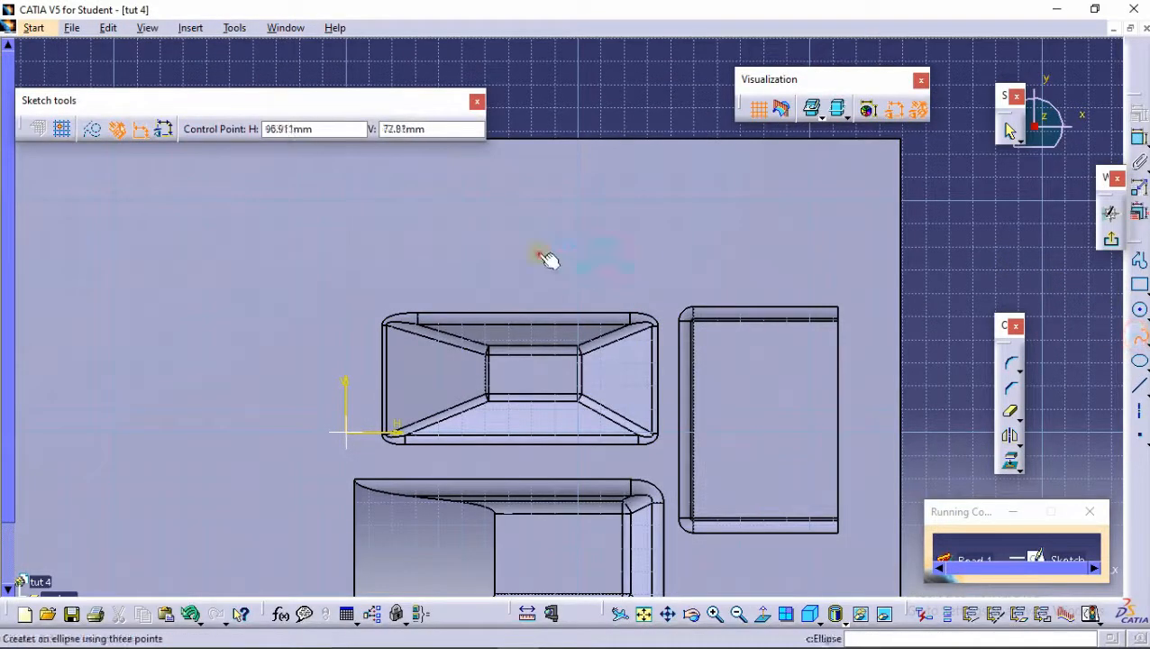
click(503, 251)
click(585, 195)
click(768, 240)
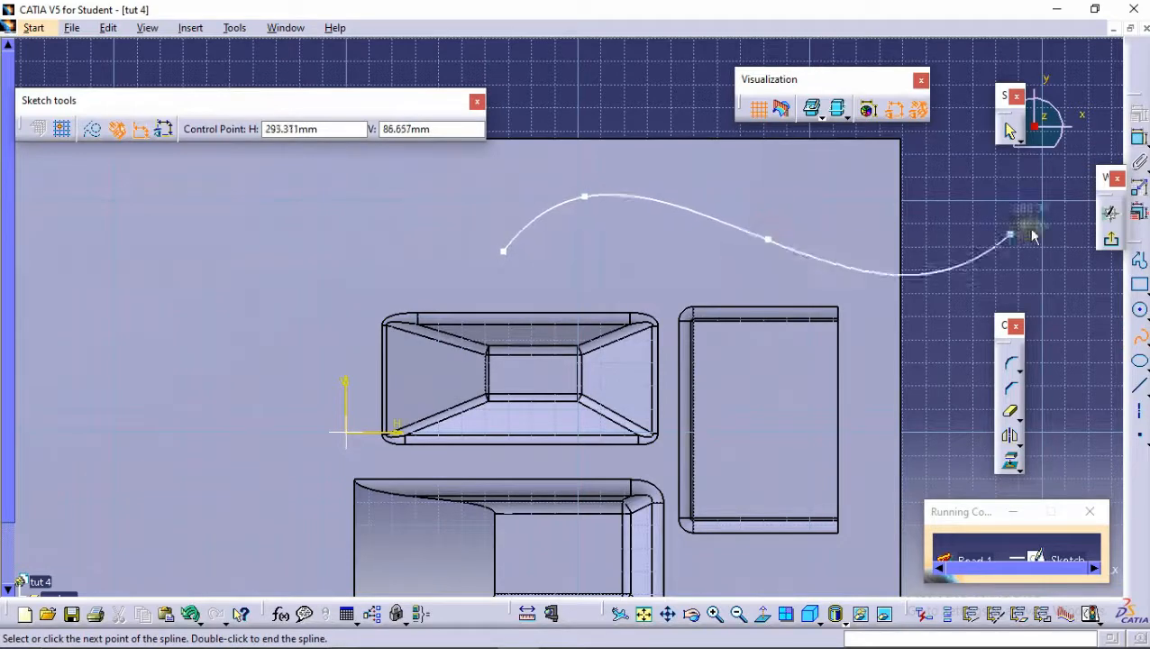
click(1104, 238)
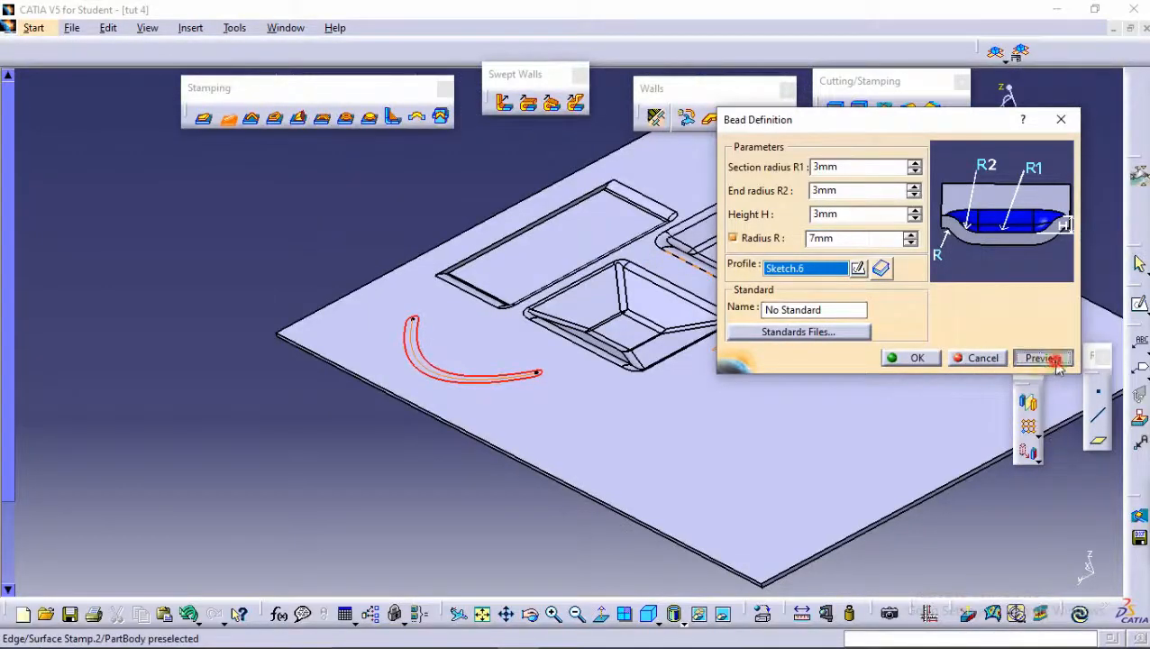
click(1056, 363)
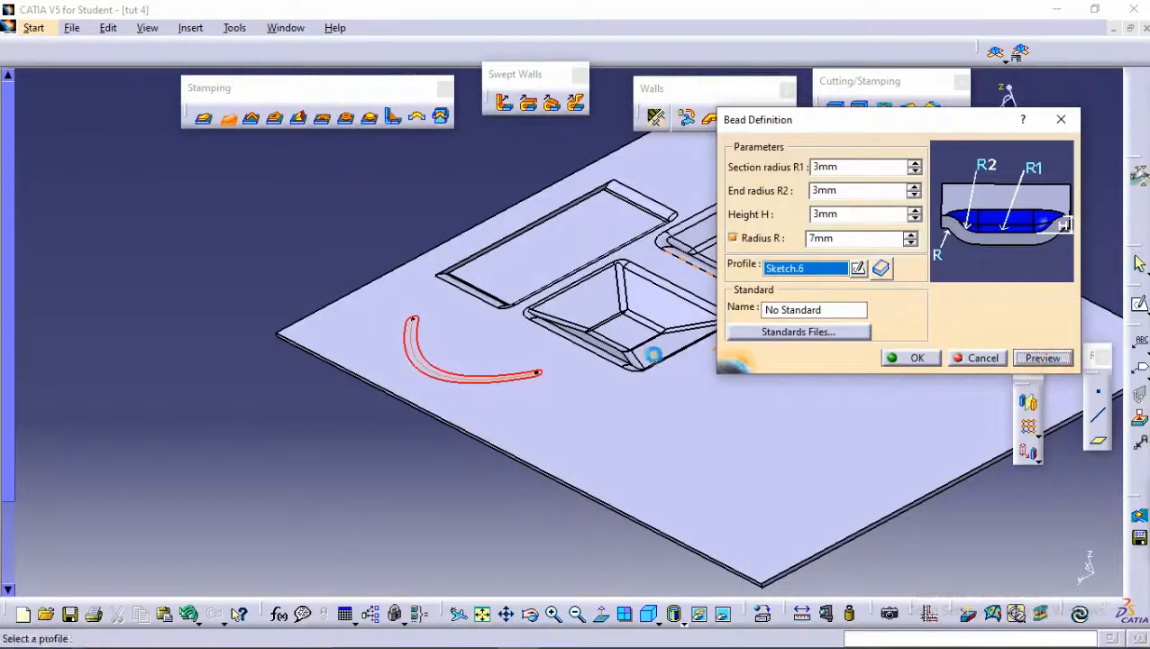
mouse_move(547, 326)
middle_down()
mouse_move(454, 303)
mouse_move(437, 311)
mouse_move(470, 200)
middle_up()
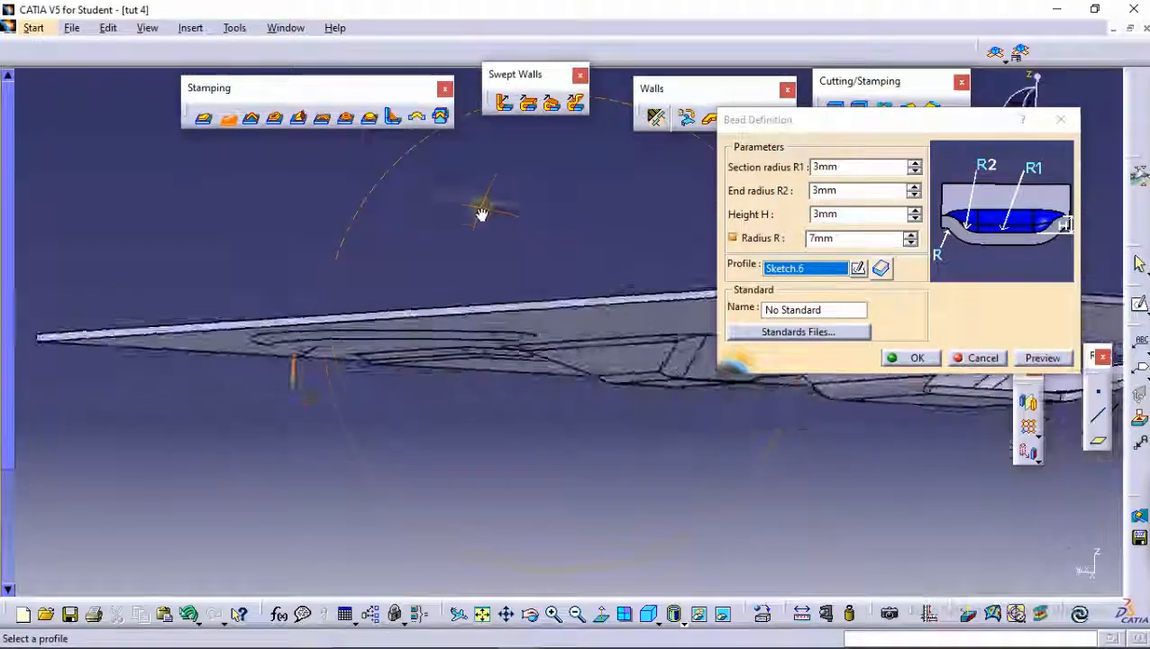
Try to preview the bead with its height H raised to 7 mm.
click(914, 211)
click(914, 211)
click(914, 211)
click(914, 211)
click(1056, 358)
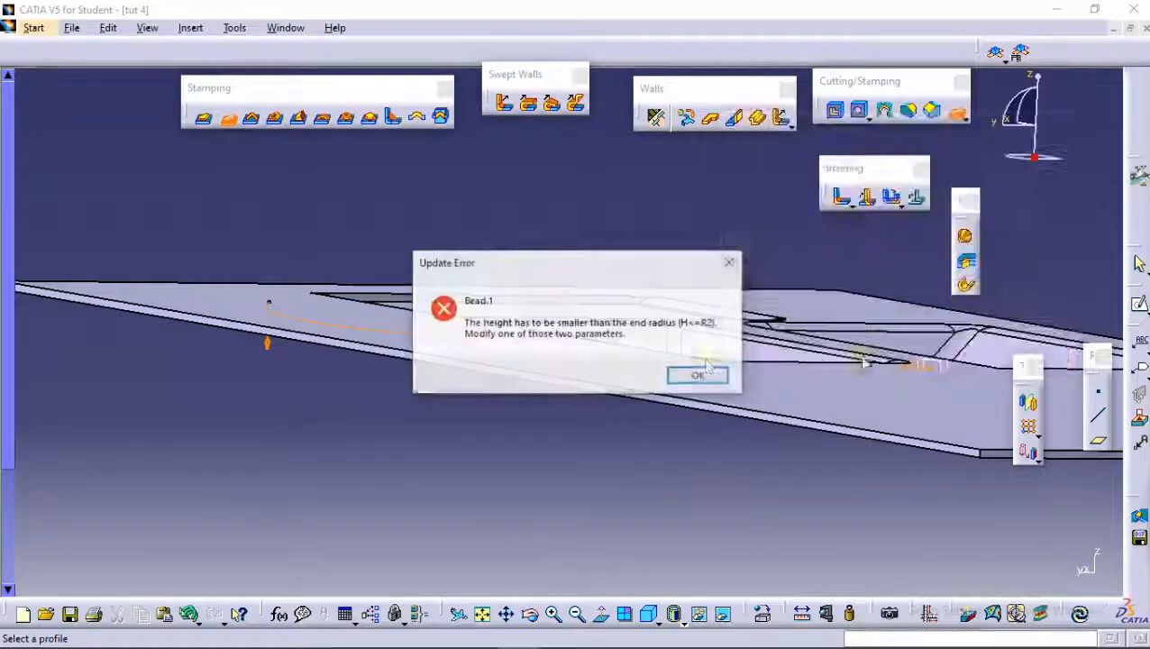
click(693, 374)
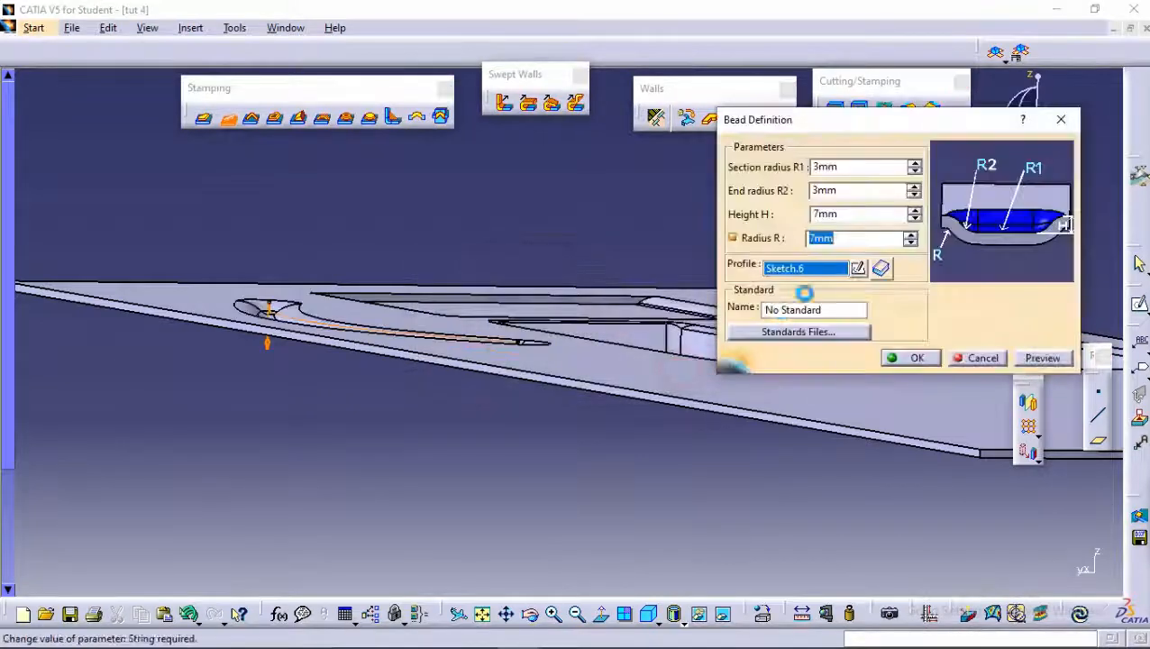
Set the bead's height H to 5 mm and try the preview again.
click(914, 218)
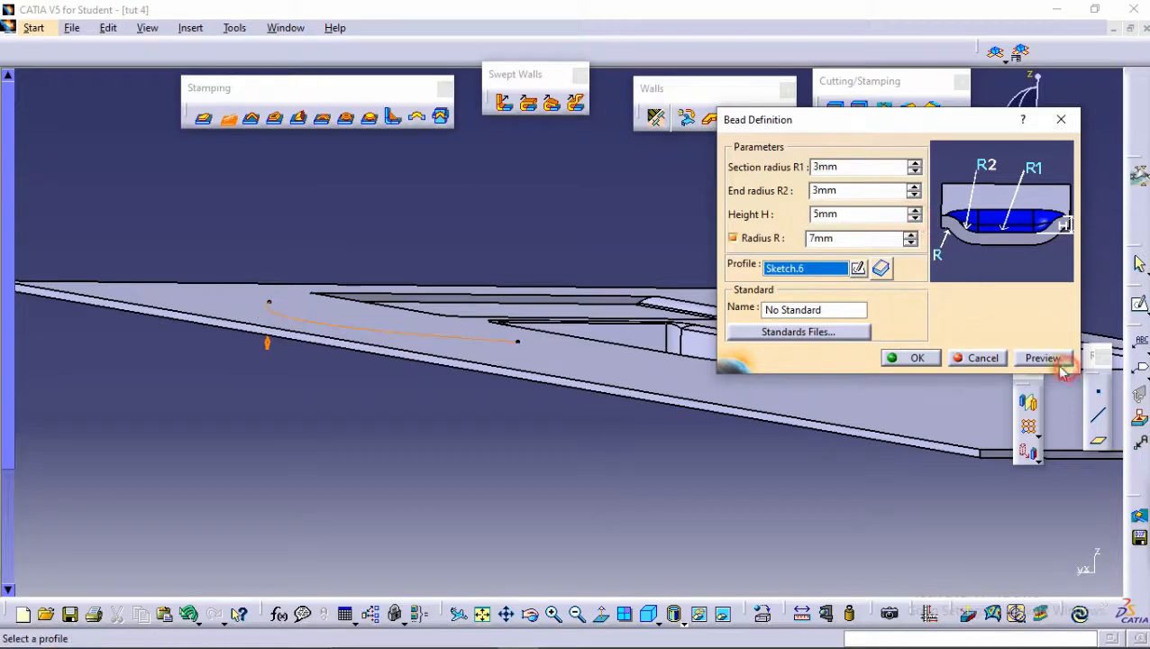
click(1060, 363)
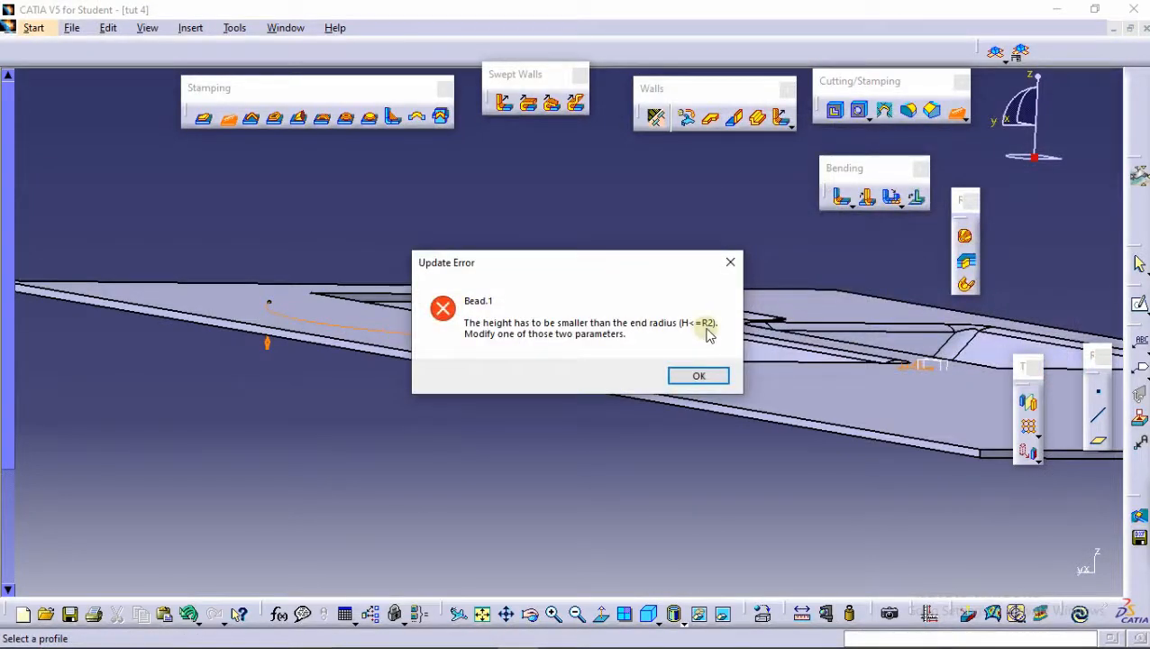
click(699, 375)
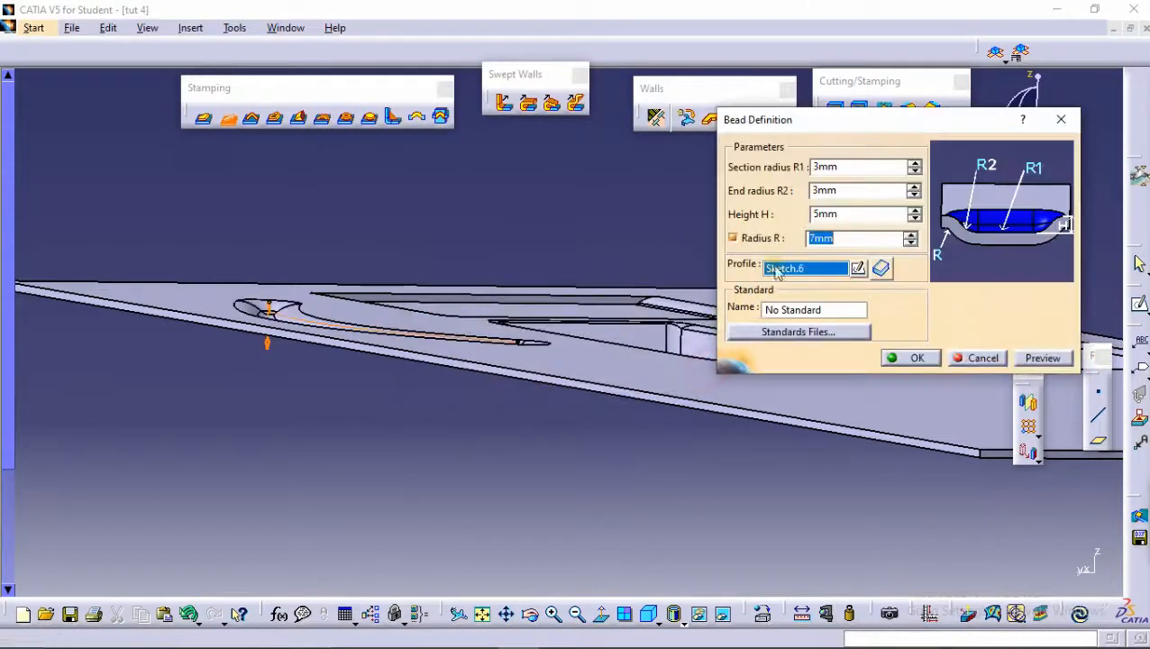
Set the bead's end radius R2 to 6 mm, preview and inspect it from both sides, and accept the bead.
click(914, 186)
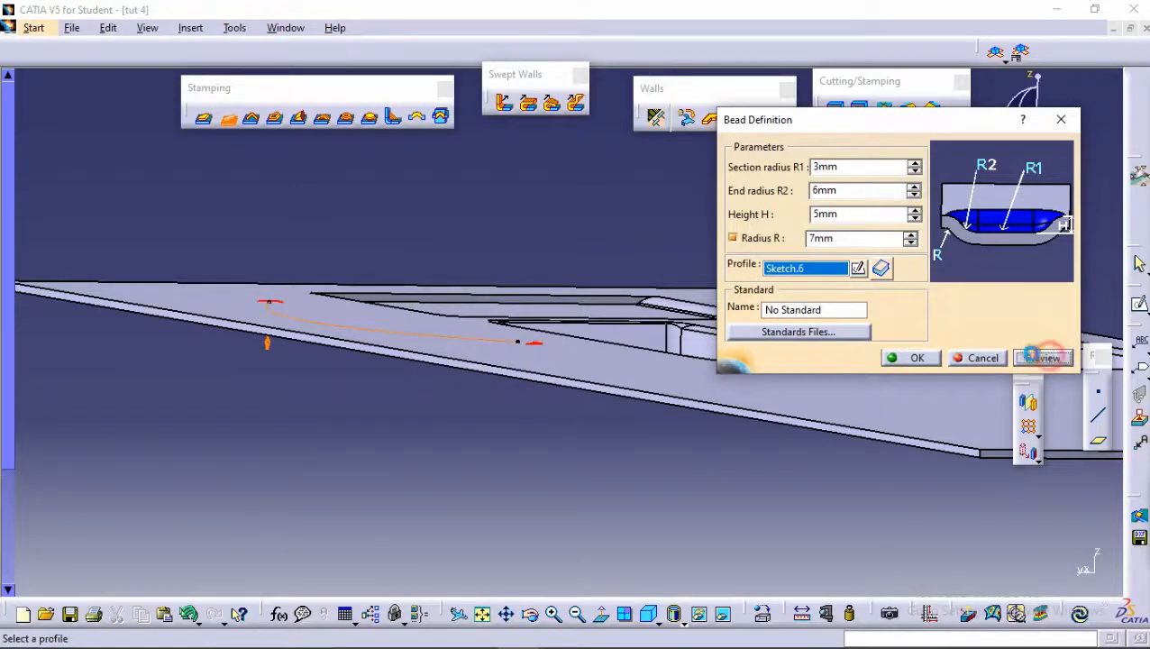
middle_drag(649, 311, 617, 234)
middle_drag(529, 325, 431, 313)
middle_drag(427, 258, 334, 436)
middle_drag(482, 194, 854, 302)
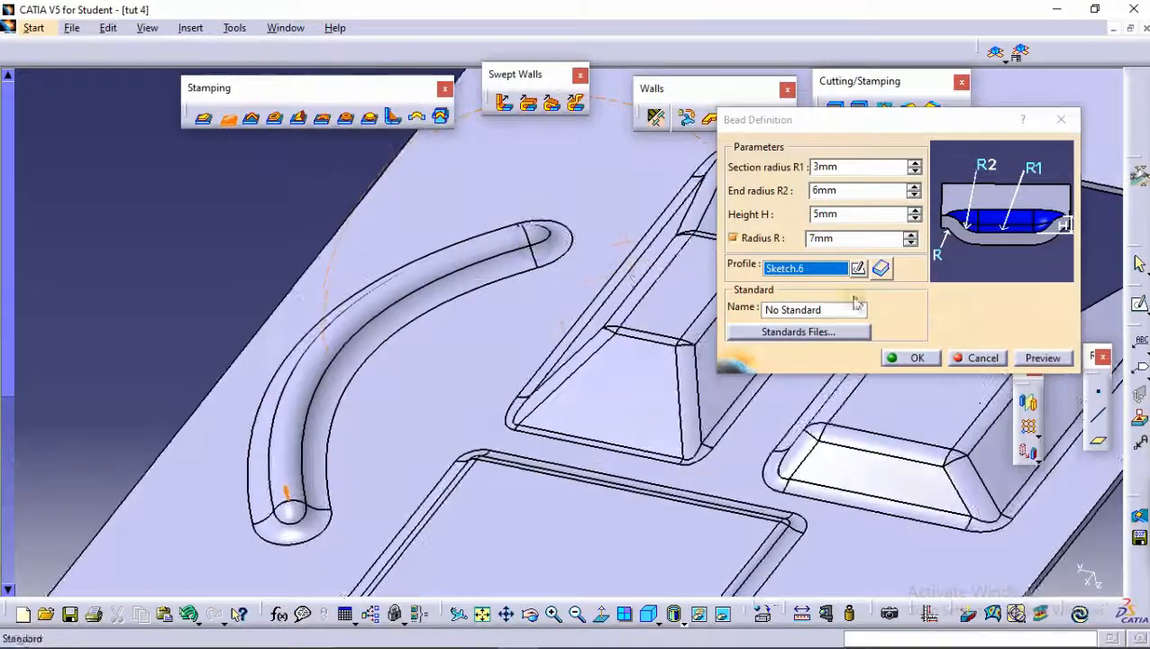
click(919, 359)
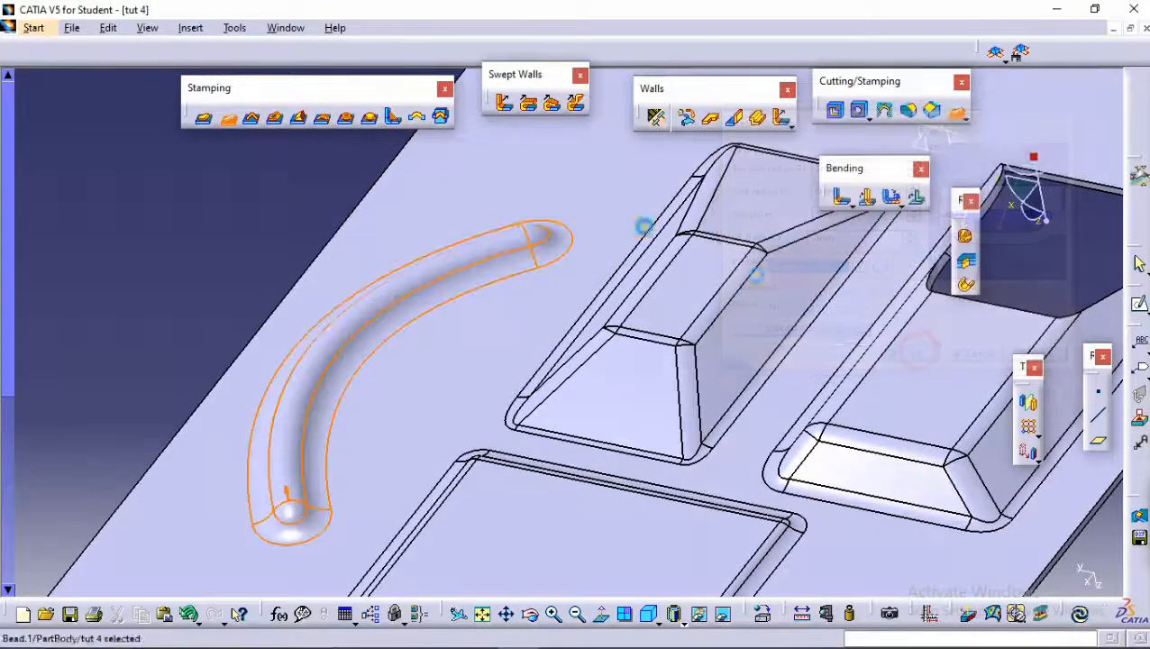
Start a Curve Stamp and sketch a short slanted line on the wall beside the arched bead as its profile.
click(249, 120)
middle_drag(406, 279, 481, 360)
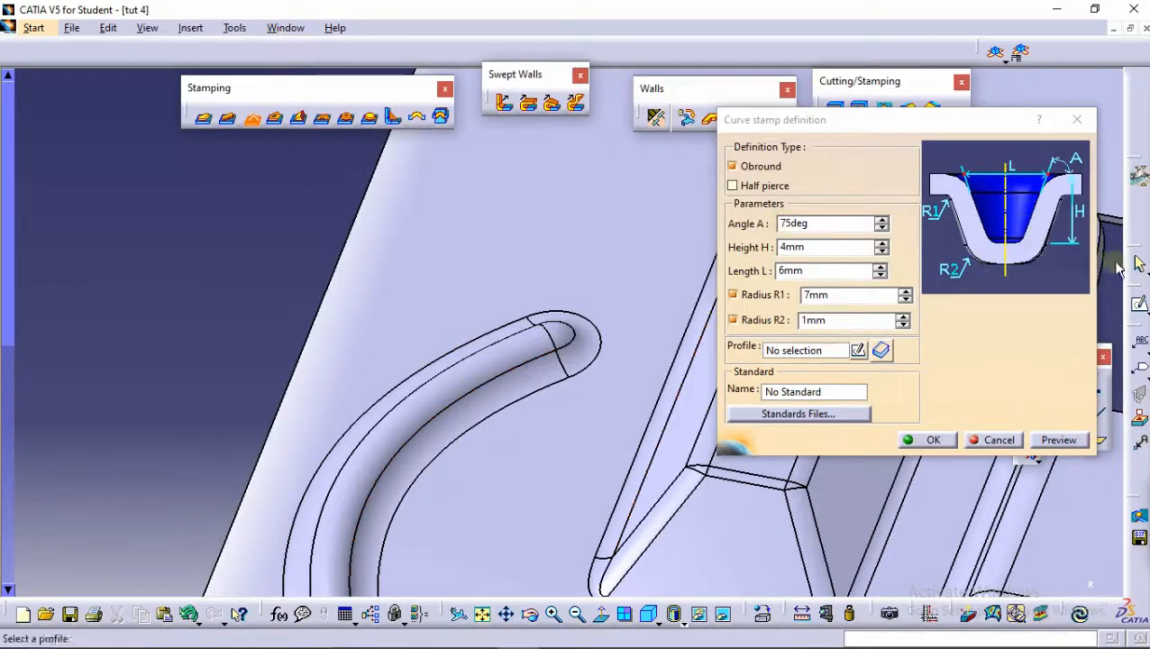
click(857, 352)
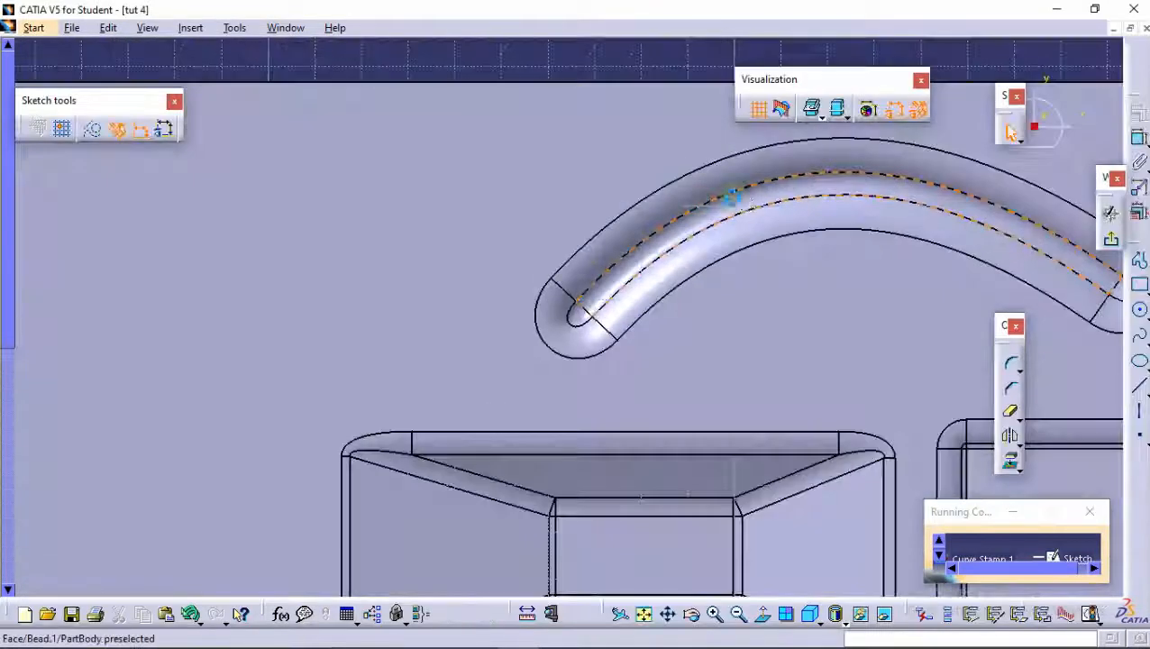
mouse_move(734, 198)
middle_down()
mouse_move(596, 195)
mouse_move(448, 248)
mouse_move(556, 259)
middle_up()
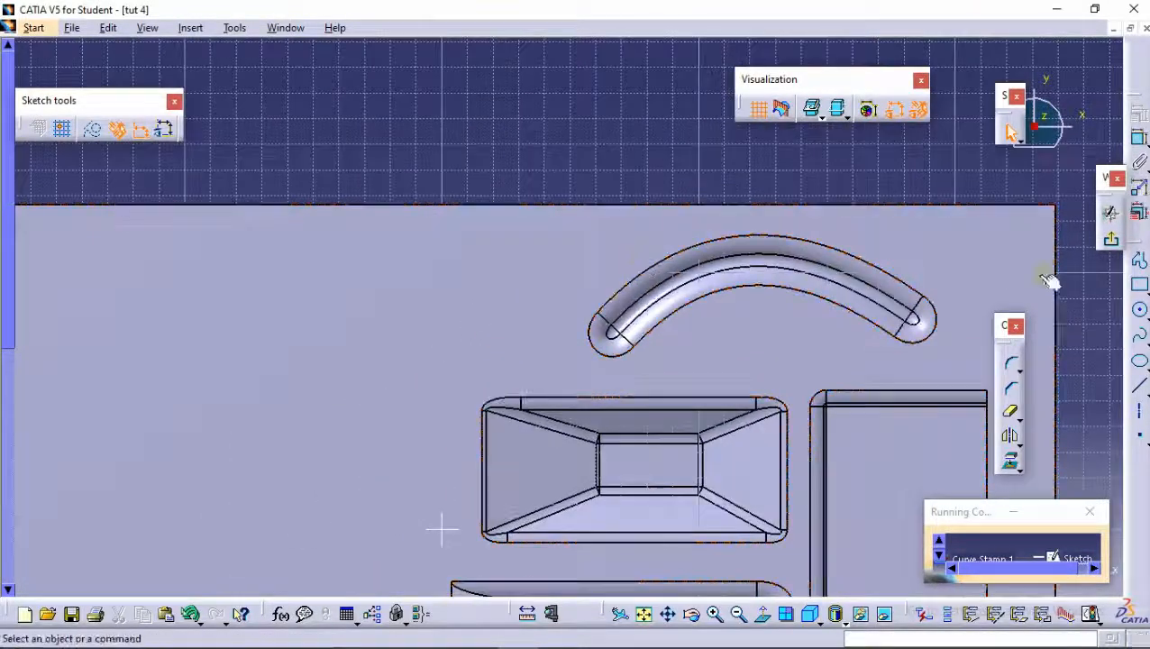
click(1140, 395)
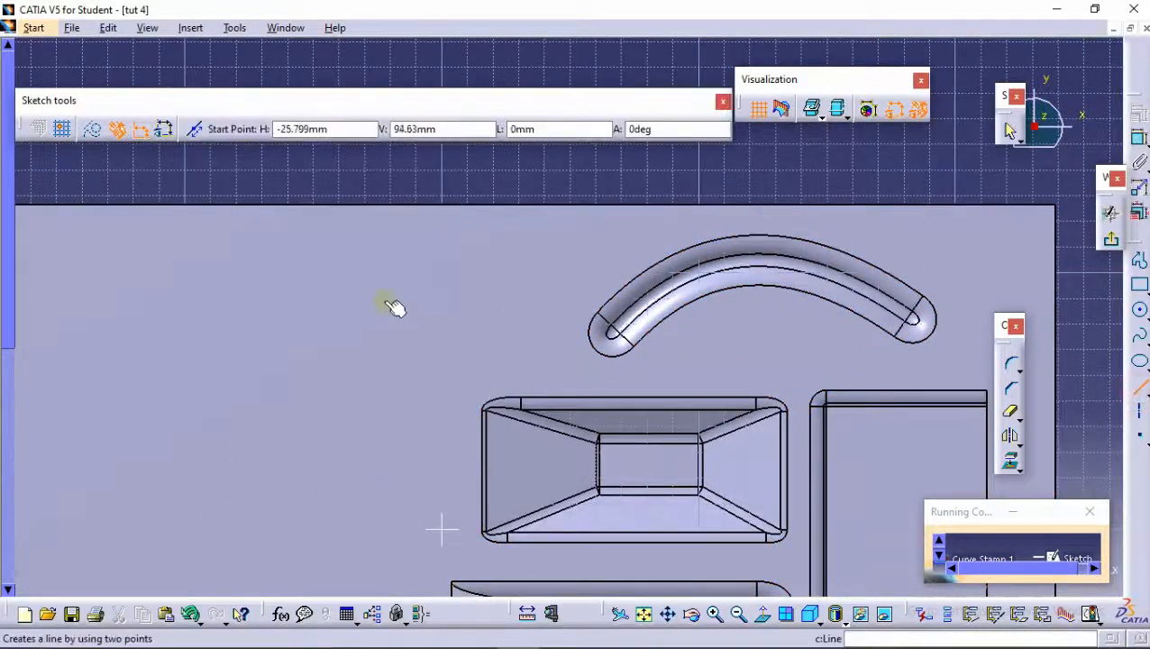
click(424, 357)
click(547, 254)
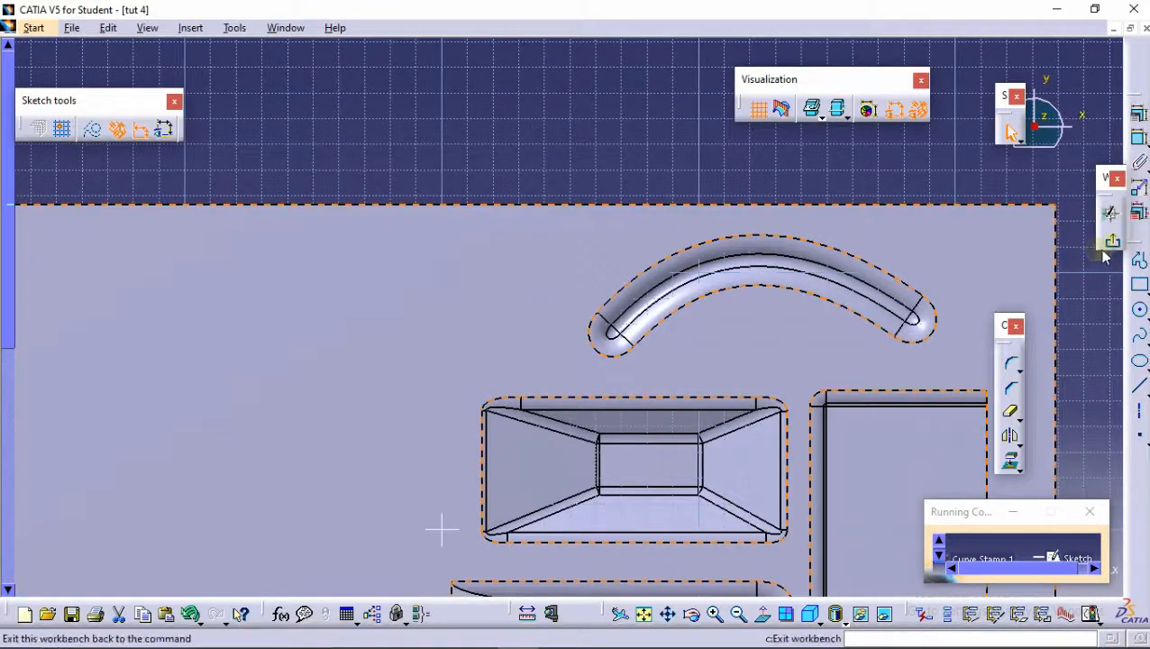
click(1108, 247)
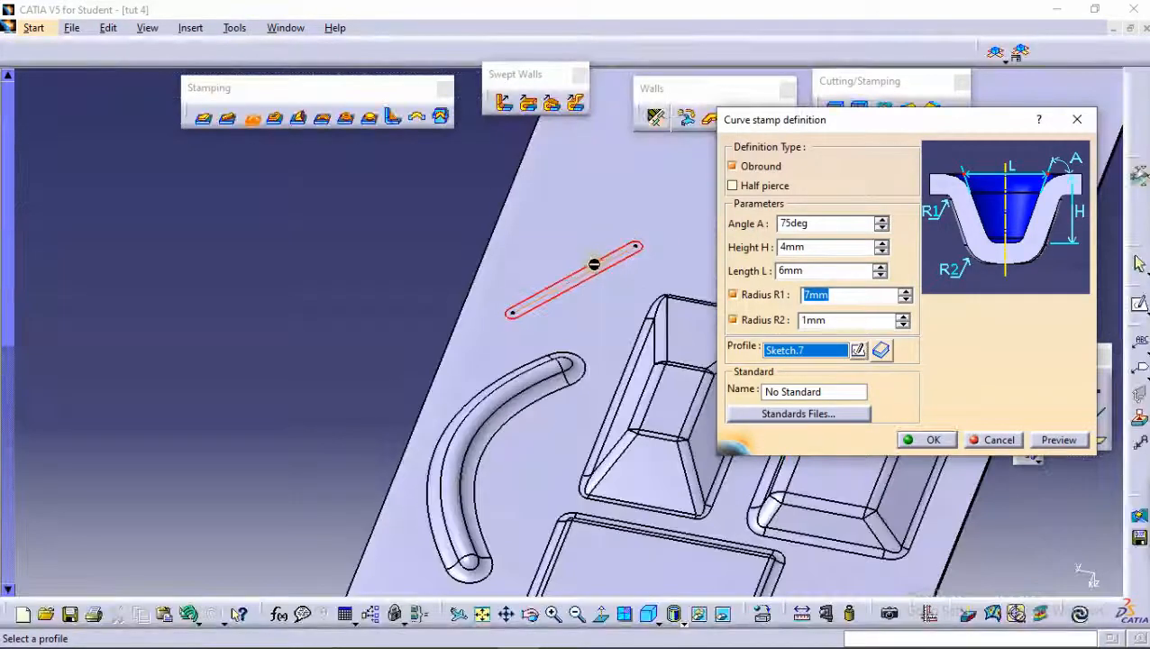
Preview the obround curve stamp, inspect its rounded end, and preview it with Half pierce enabled.
middle_drag(636, 301, 559, 282)
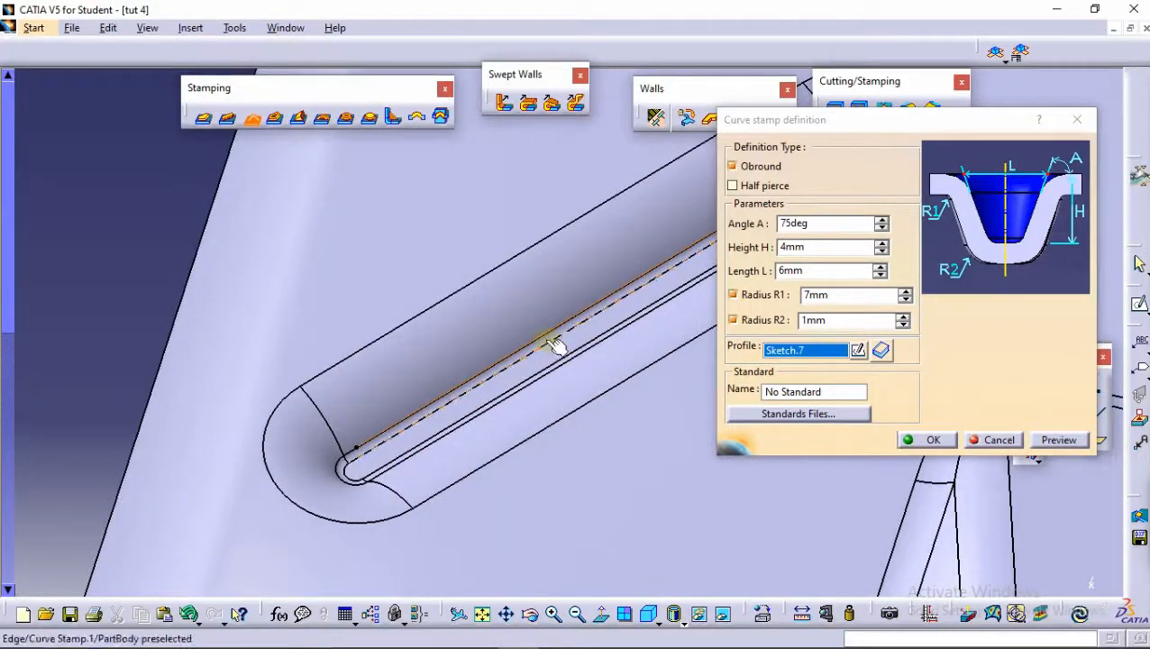
middle_drag(520, 319, 542, 293)
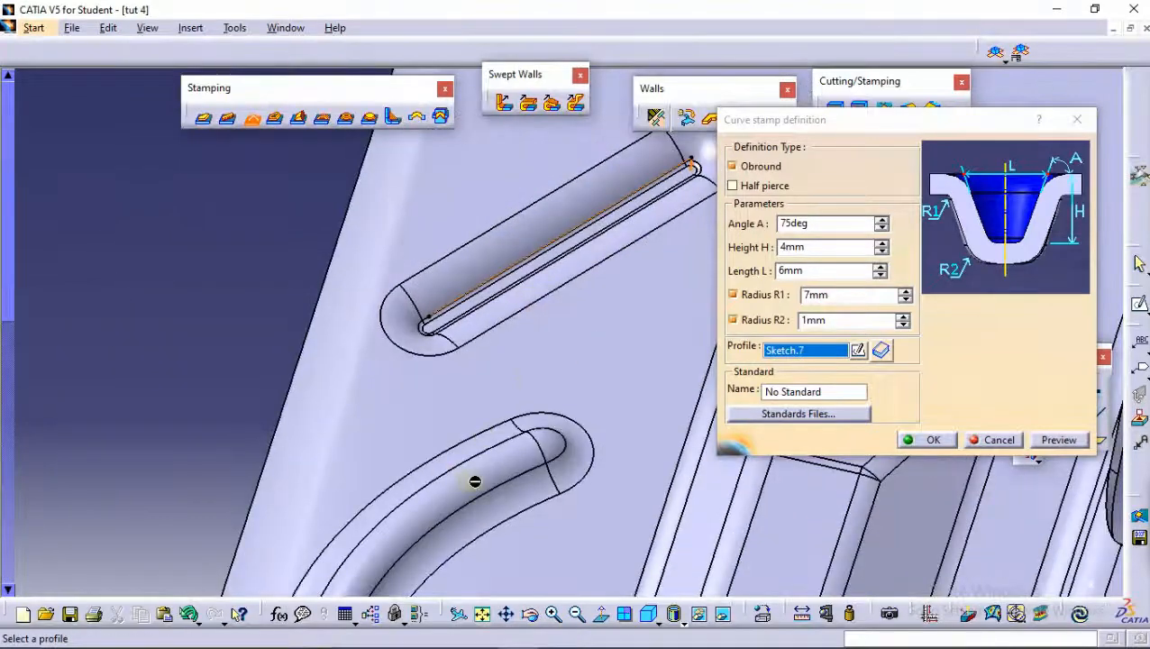
middle_drag(482, 440, 503, 282)
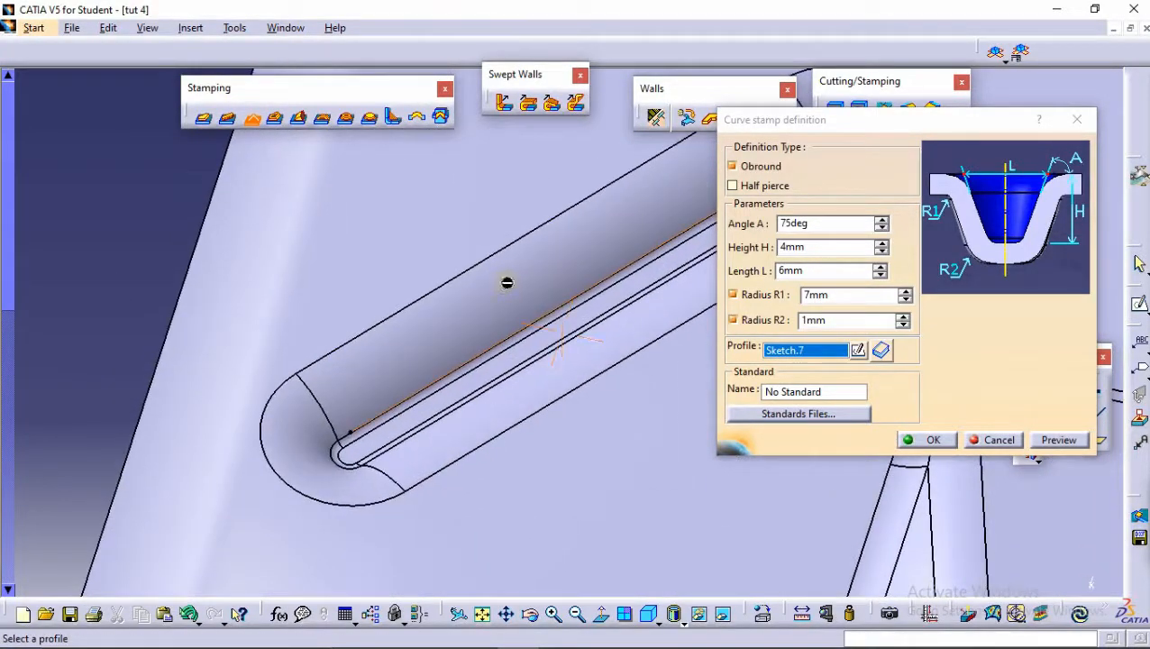
click(776, 187)
click(1063, 440)
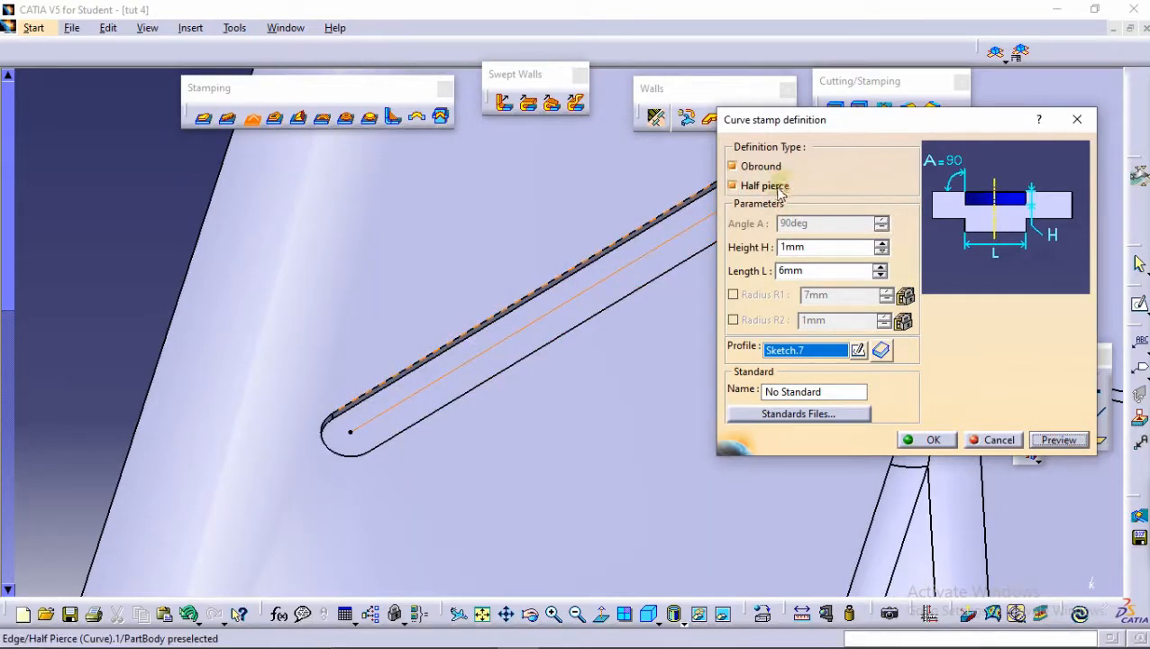
Turn off both Half pierce and Obround for the curve stamp and preview its squared ends.
click(773, 171)
click(765, 168)
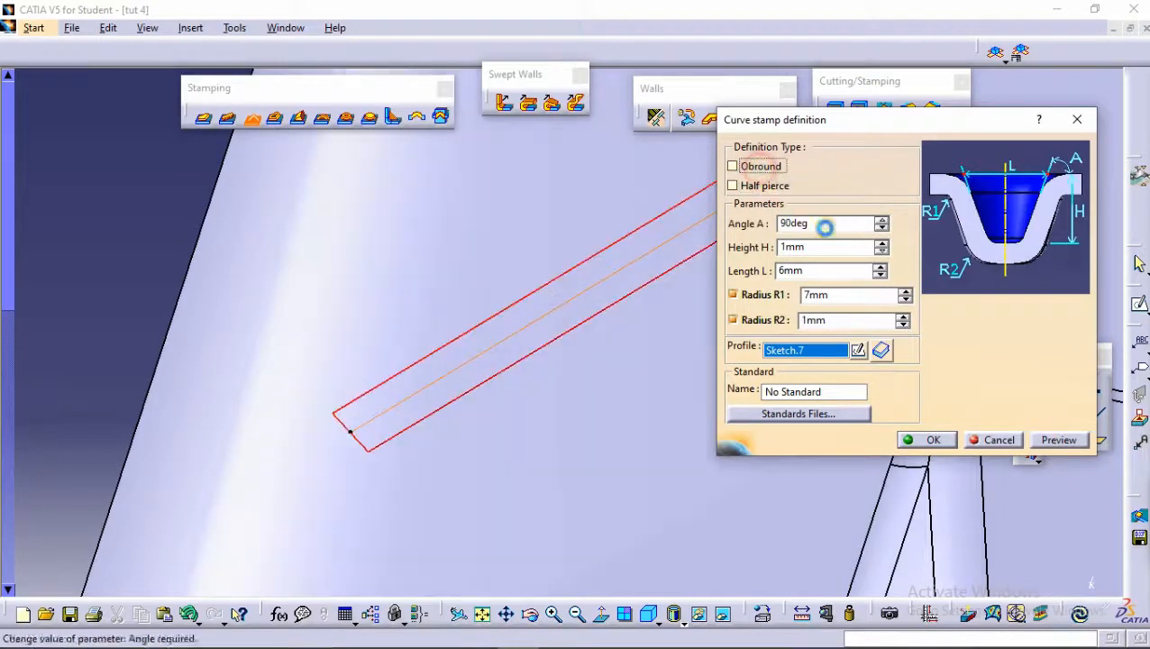
click(1059, 440)
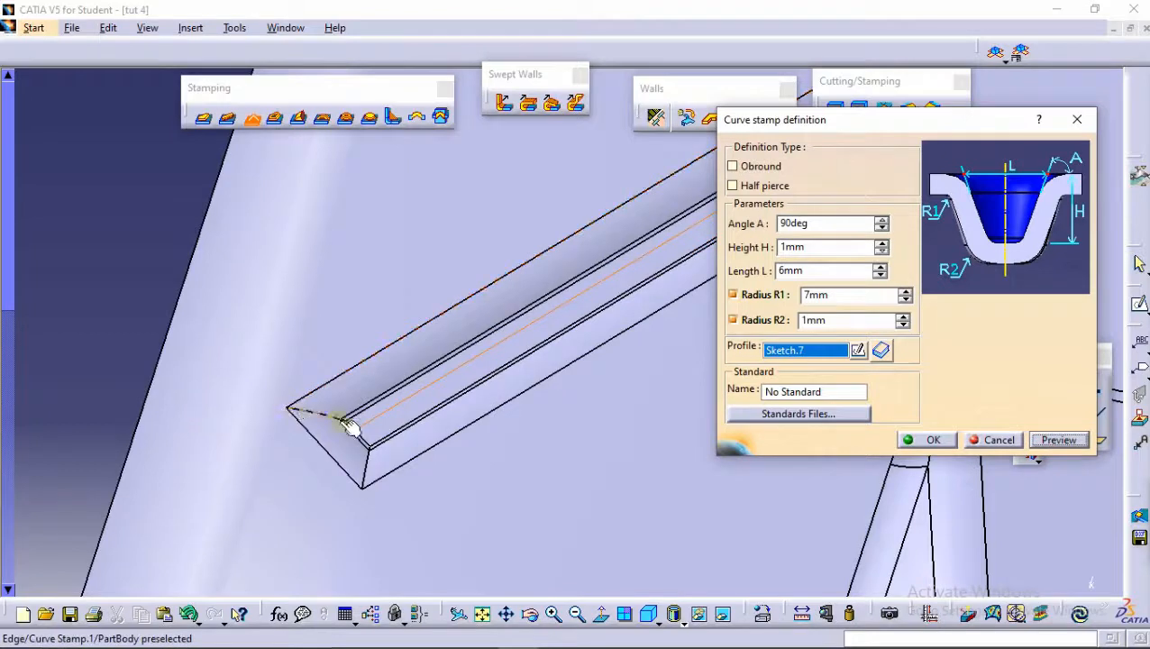
Re-enable Obround for the curve stamp, preview it, and accept the feature.
click(748, 167)
click(1059, 440)
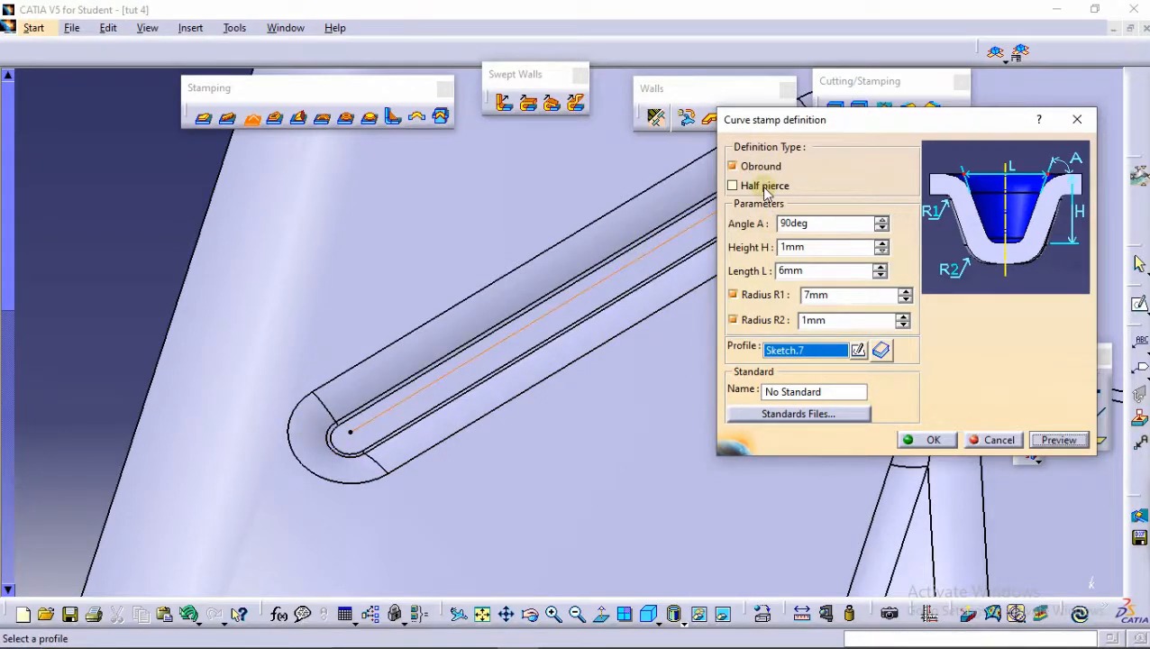
double_click(817, 222)
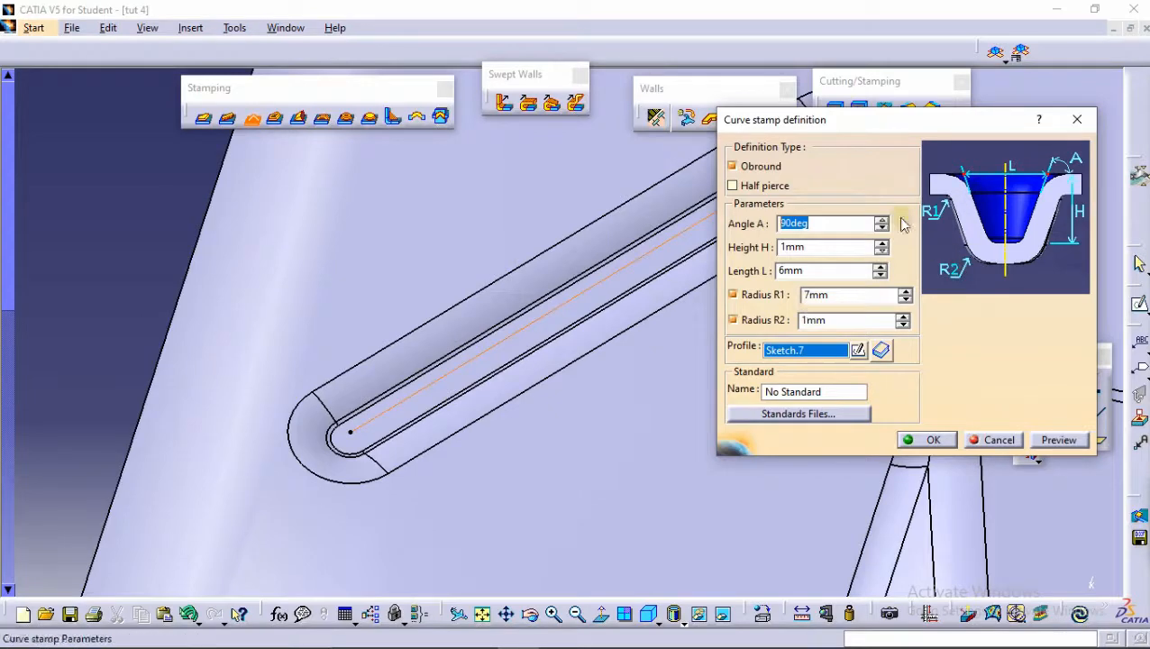
click(1075, 447)
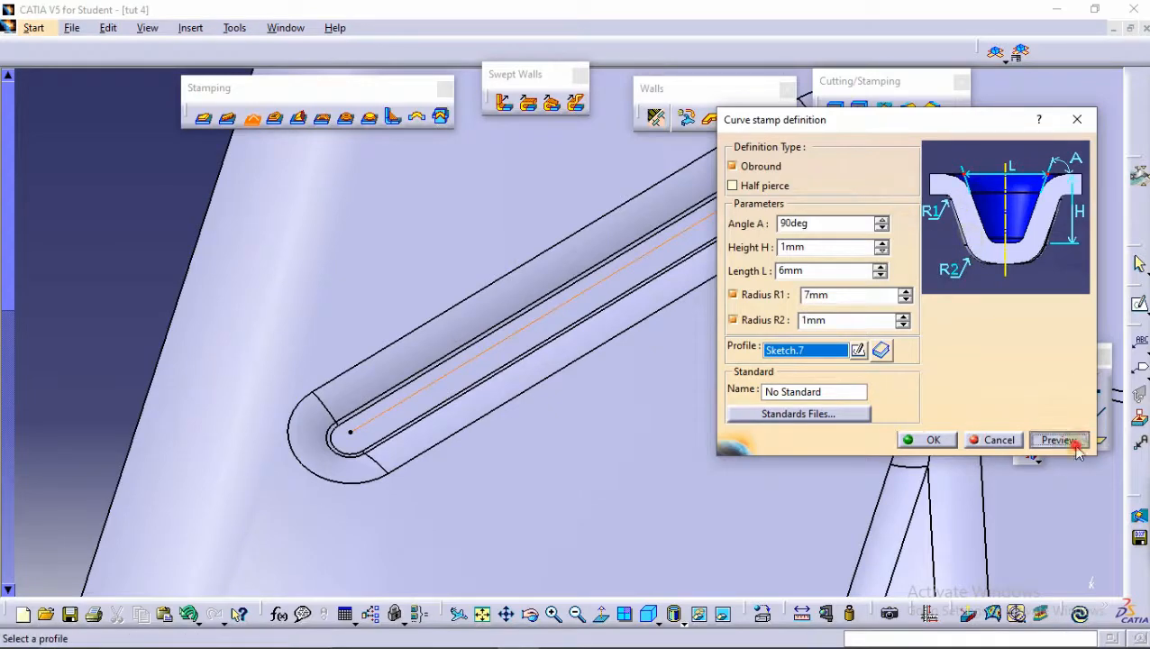
click(928, 441)
Start a Louver and sketch its profile on the wall's free area as a rectangle about 30 mm wide and 86 mm tall.
middle_drag(660, 288, 465, 336)
click(300, 117)
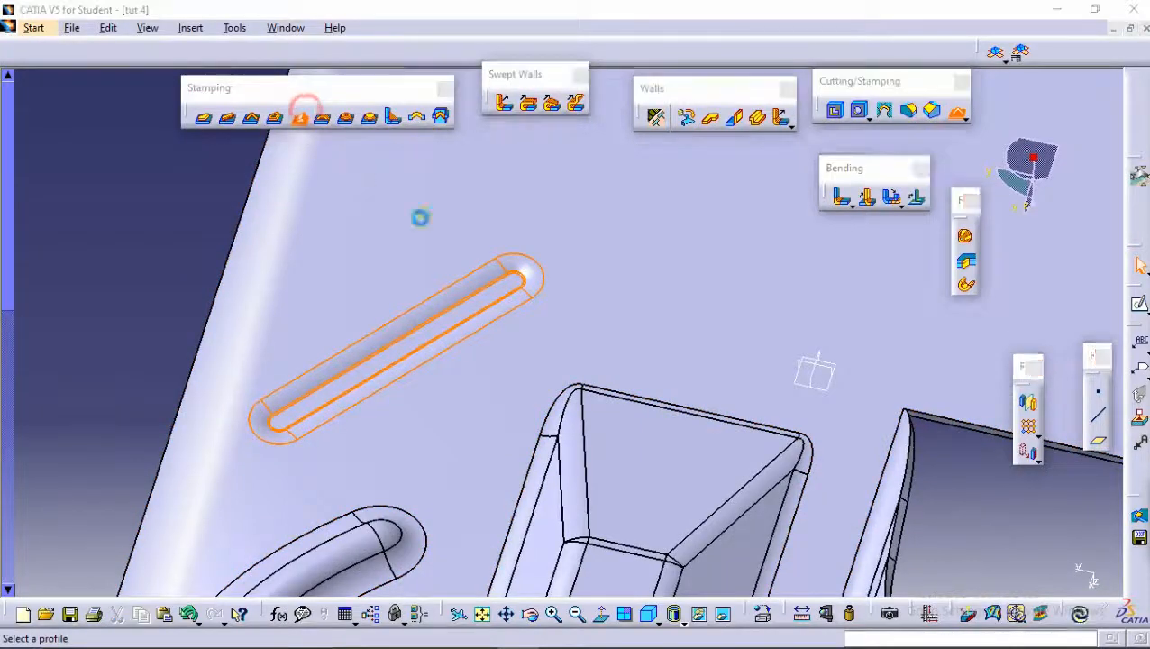
middle_drag(668, 353, 440, 487)
middle_drag(464, 376, 434, 323)
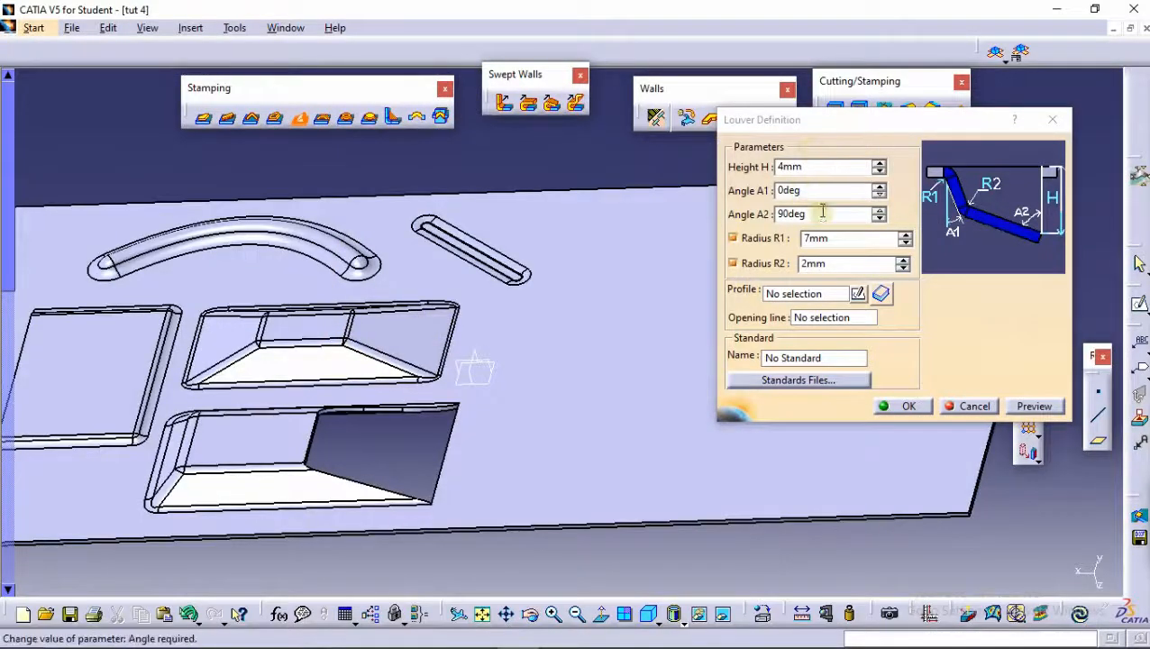
click(858, 293)
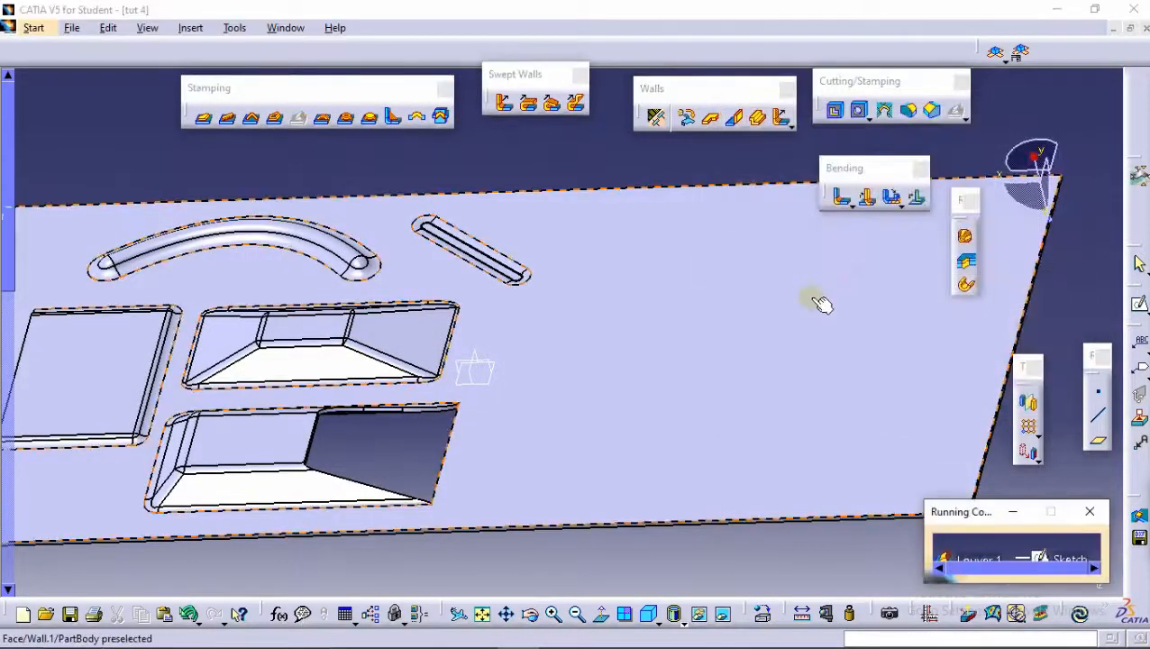
click(543, 370)
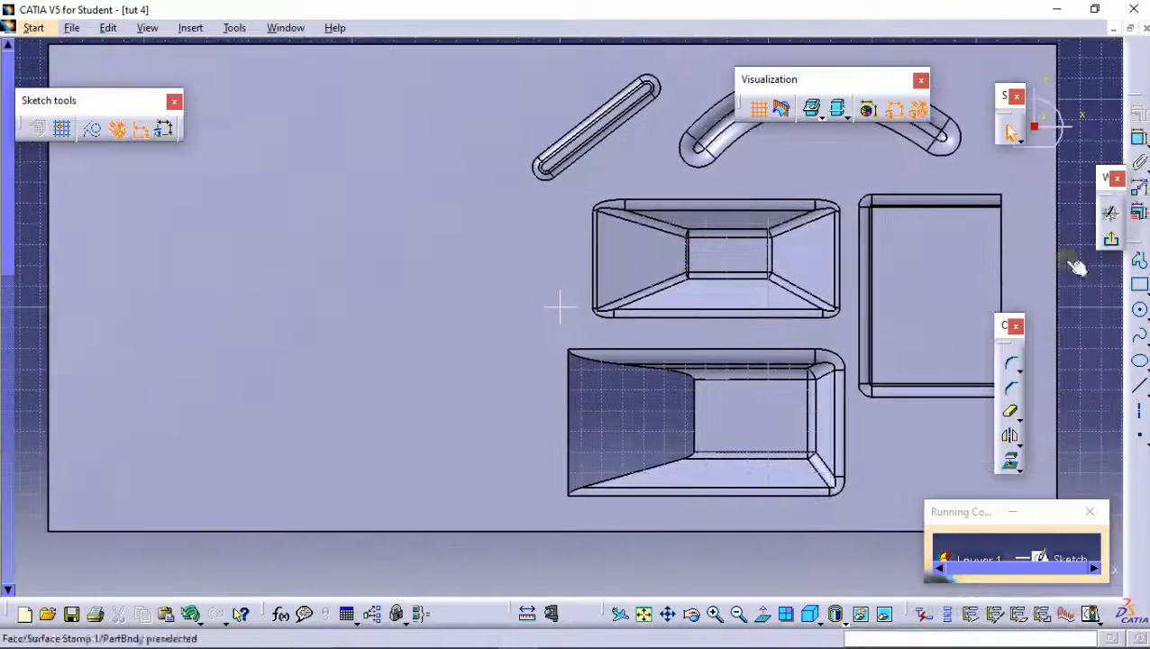
click(1140, 285)
click(533, 306)
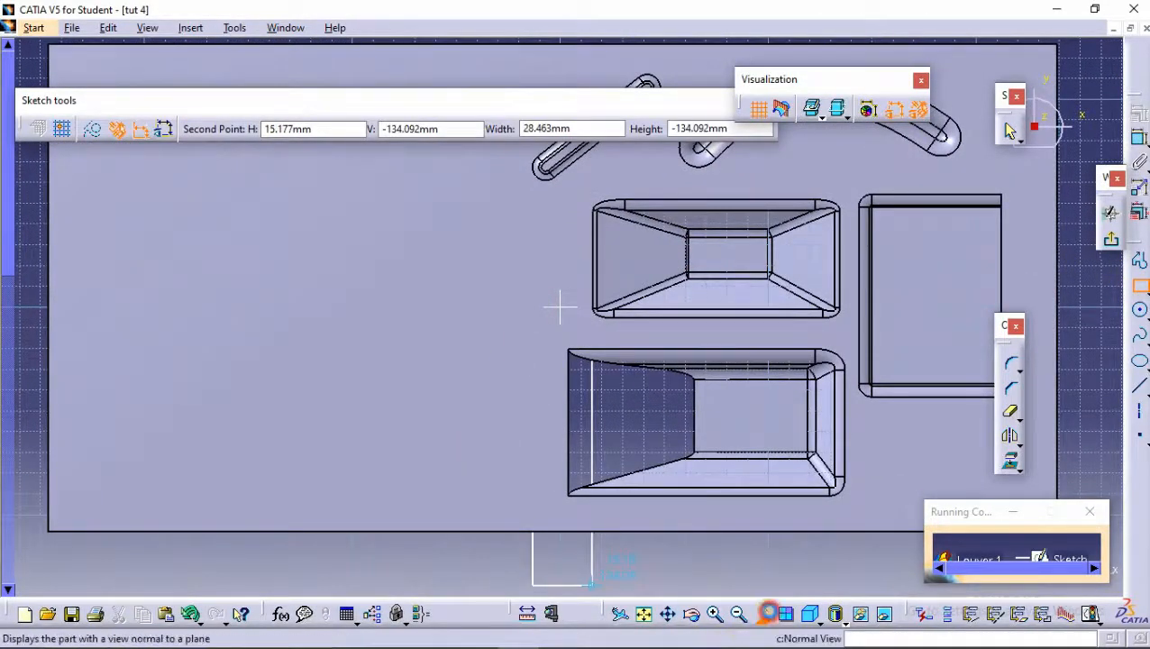
click(762, 614)
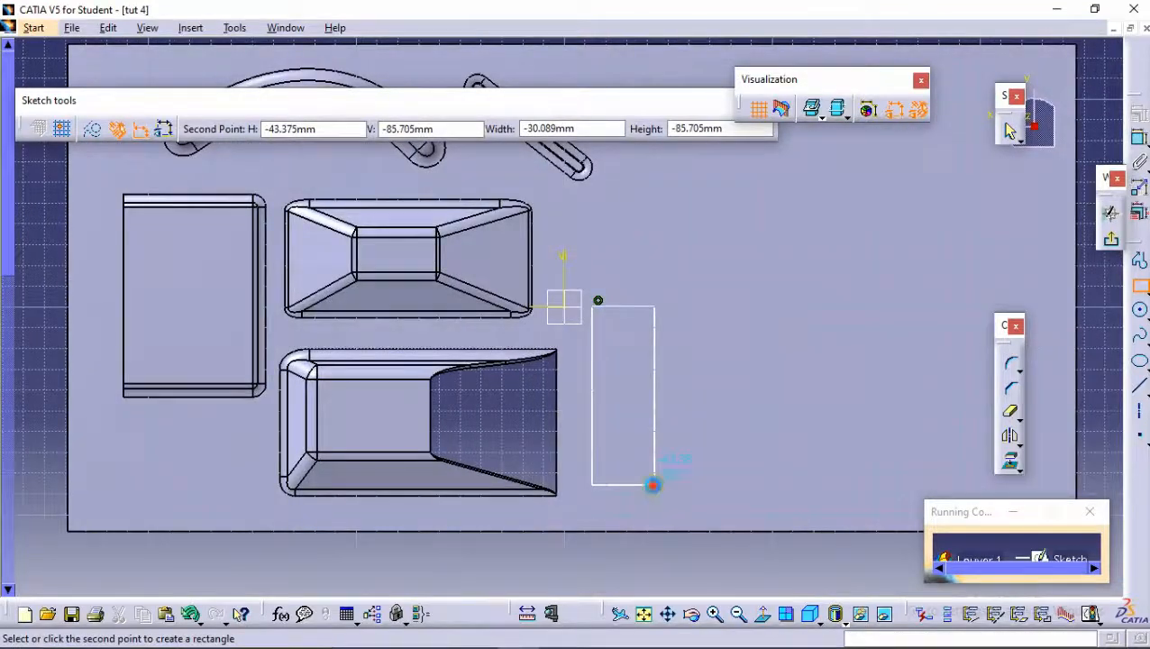
click(654, 483)
click(1111, 240)
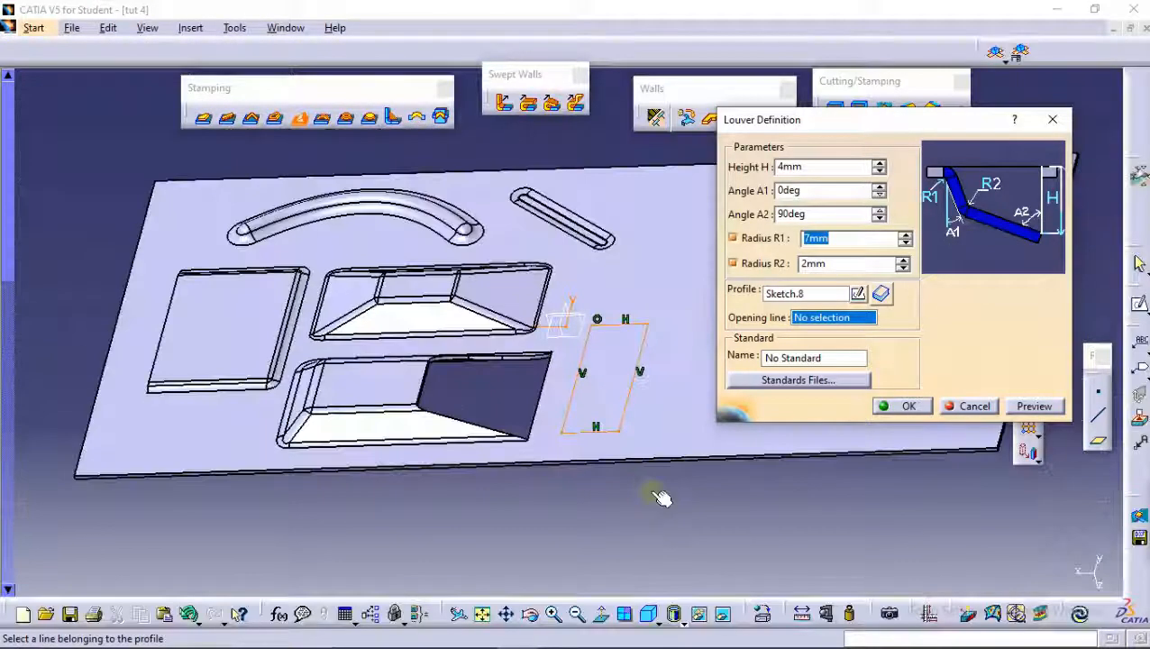
Choose the rectangle's long edge farther from the existing stamps as the louver's opening line and preview the result.
middle_drag(636, 493, 521, 395)
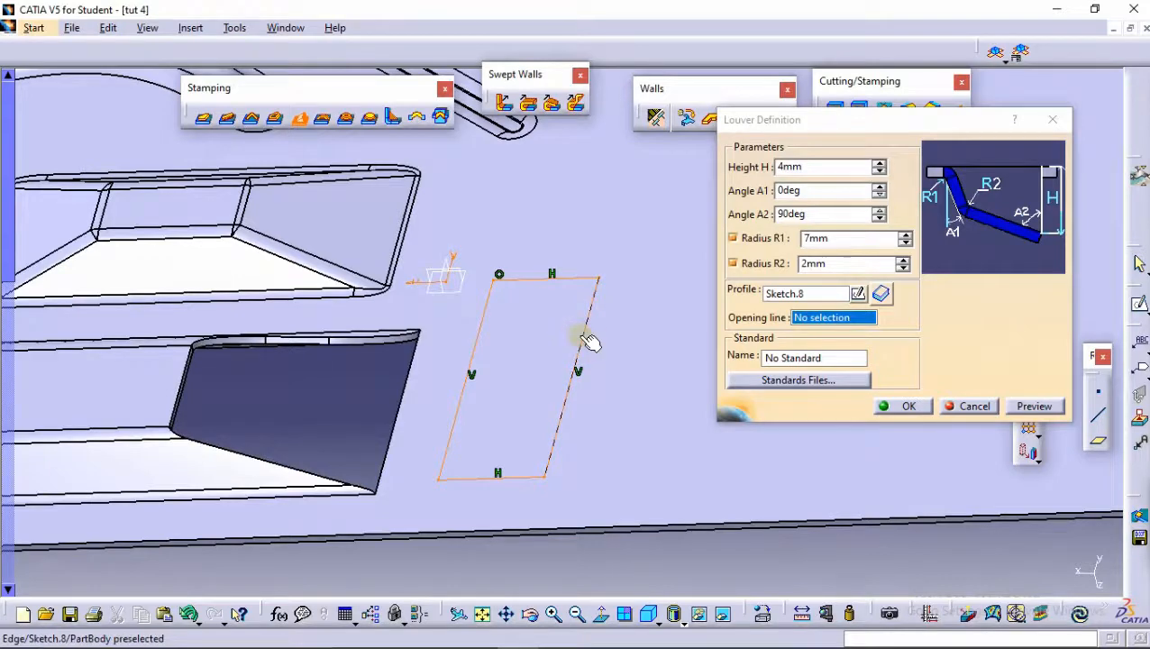
click(582, 338)
mouse_move(578, 364)
middle_down()
mouse_move(633, 332)
mouse_move(629, 307)
middle_up()
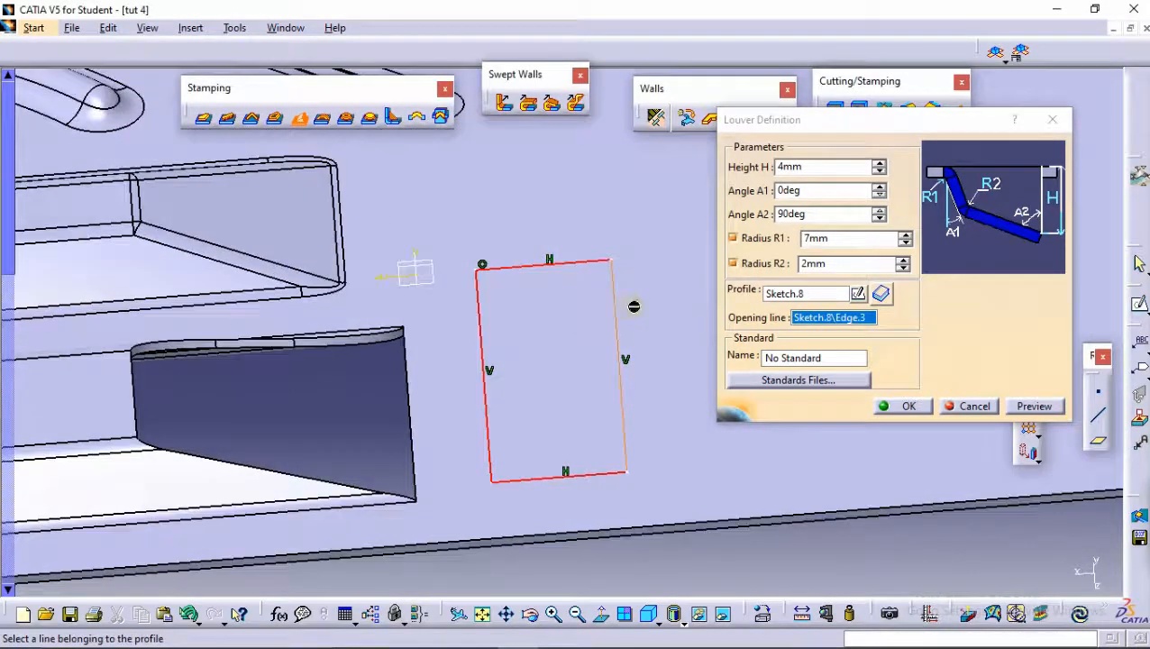
click(1034, 405)
mouse_move(577, 432)
middle_down()
mouse_move(592, 270)
mouse_move(586, 298)
mouse_move(616, 372)
middle_up()
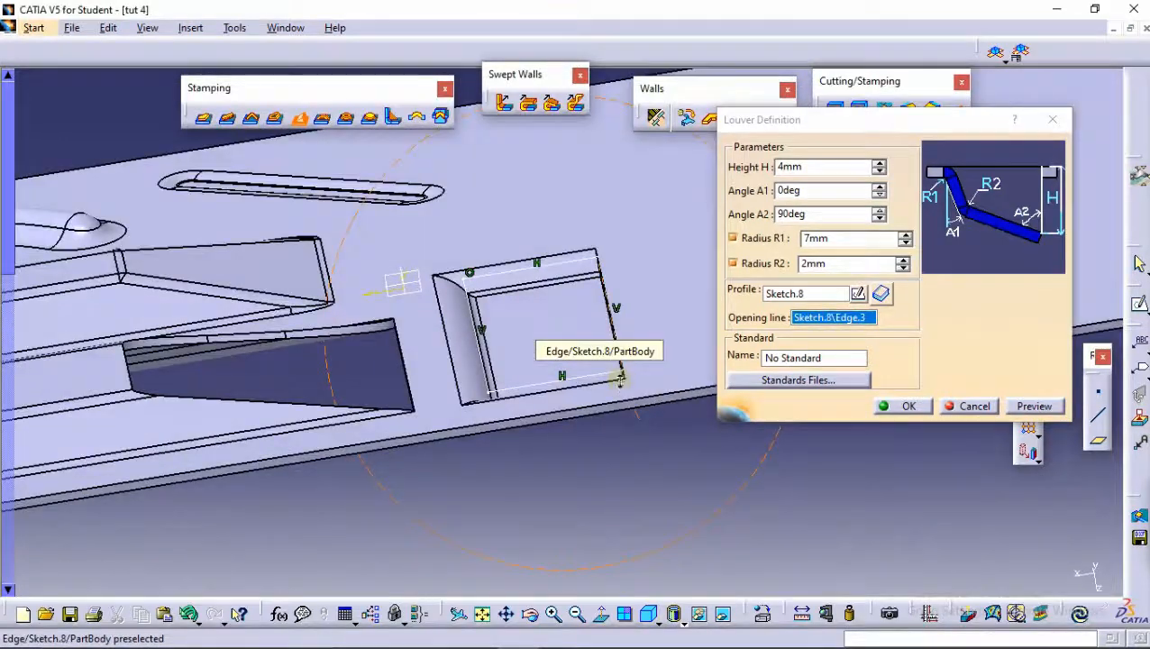
Set the louver's height H to 10 mm, preview it, and inspect its profile from the side.
click(879, 163)
click(878, 172)
click(880, 172)
click(1034, 405)
middle_drag(475, 483, 460, 433)
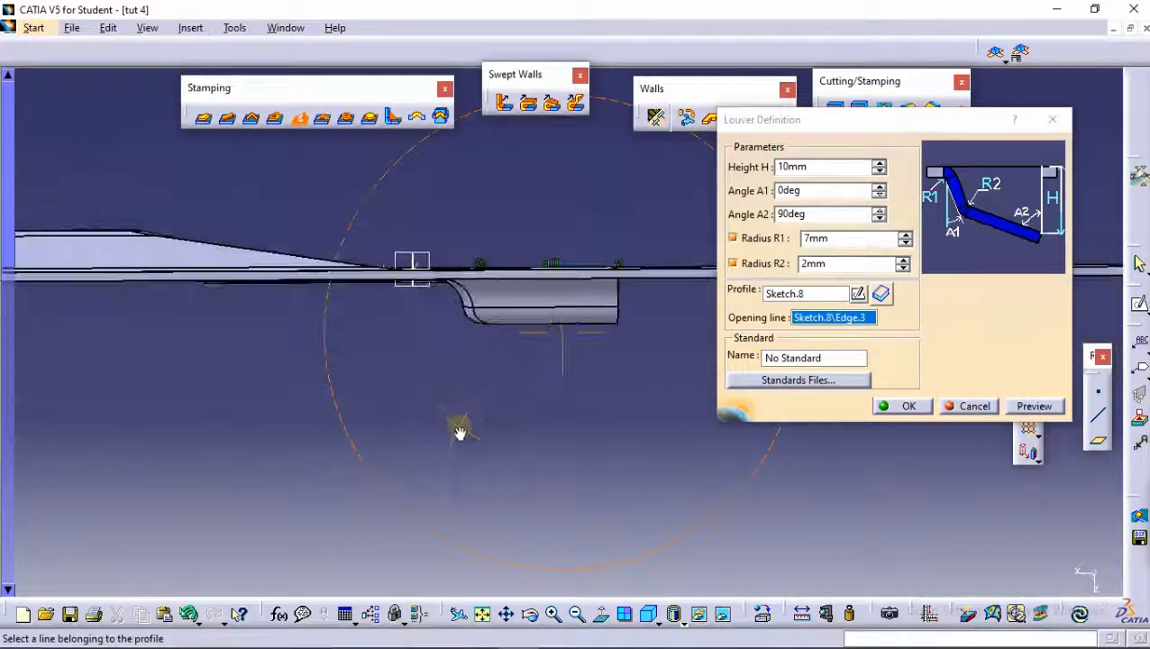
Set the louver's angle A1 to 52 deg, keep A2 at 90 deg, preview it, and accept the louver.
click(879, 188)
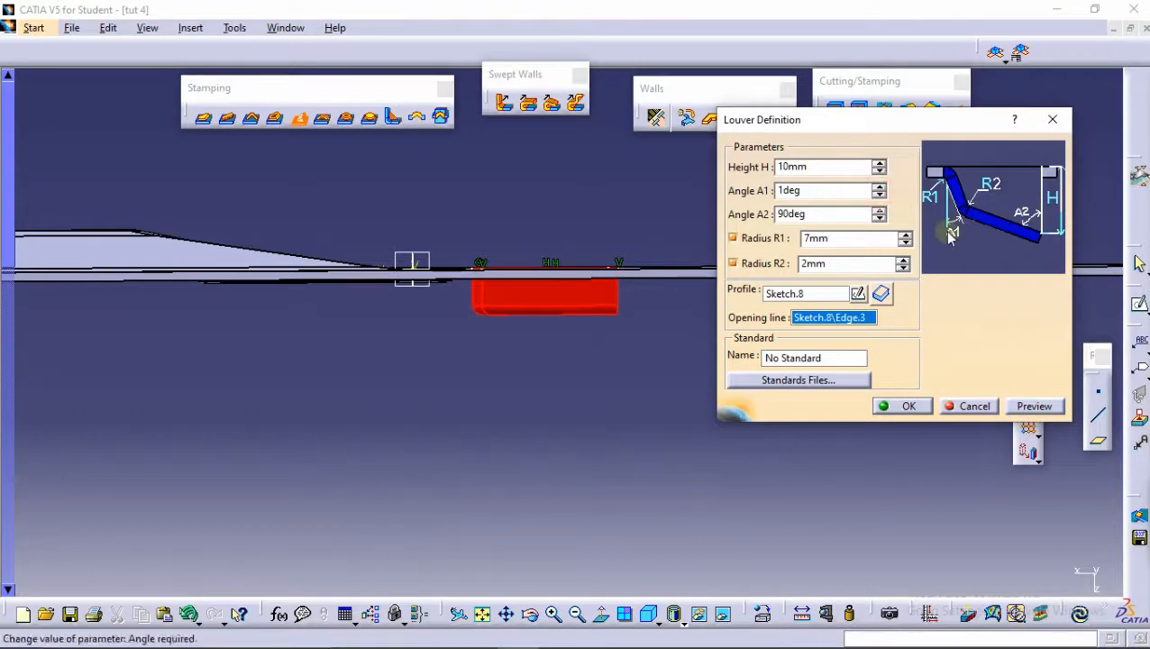
click(878, 187)
click(879, 189)
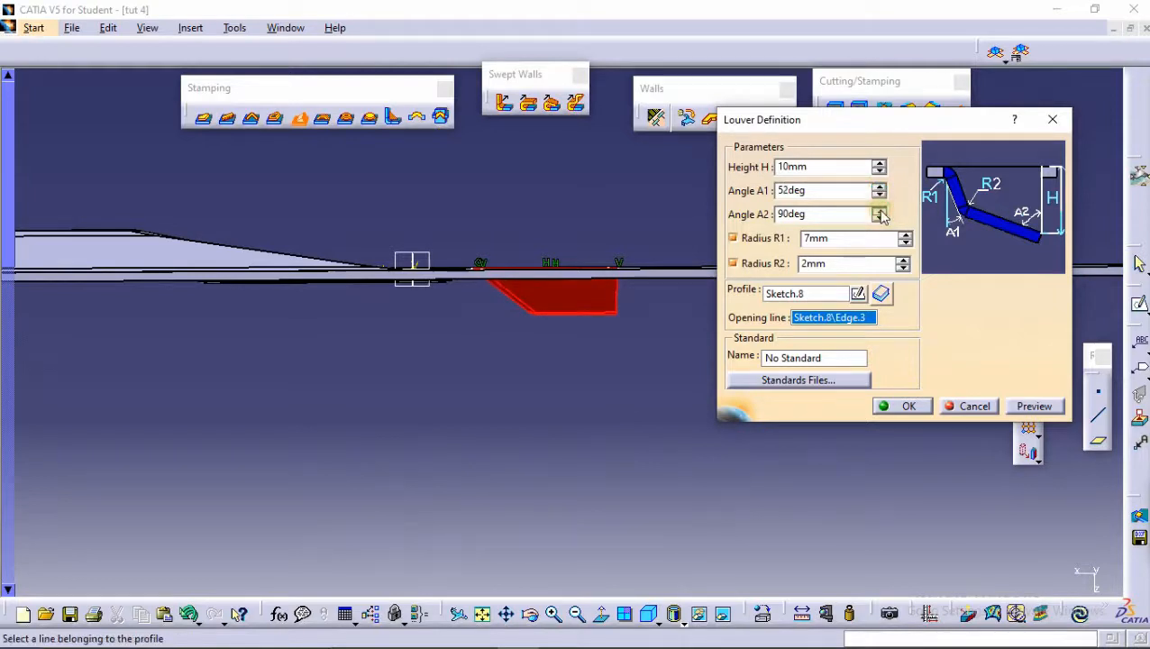
click(880, 213)
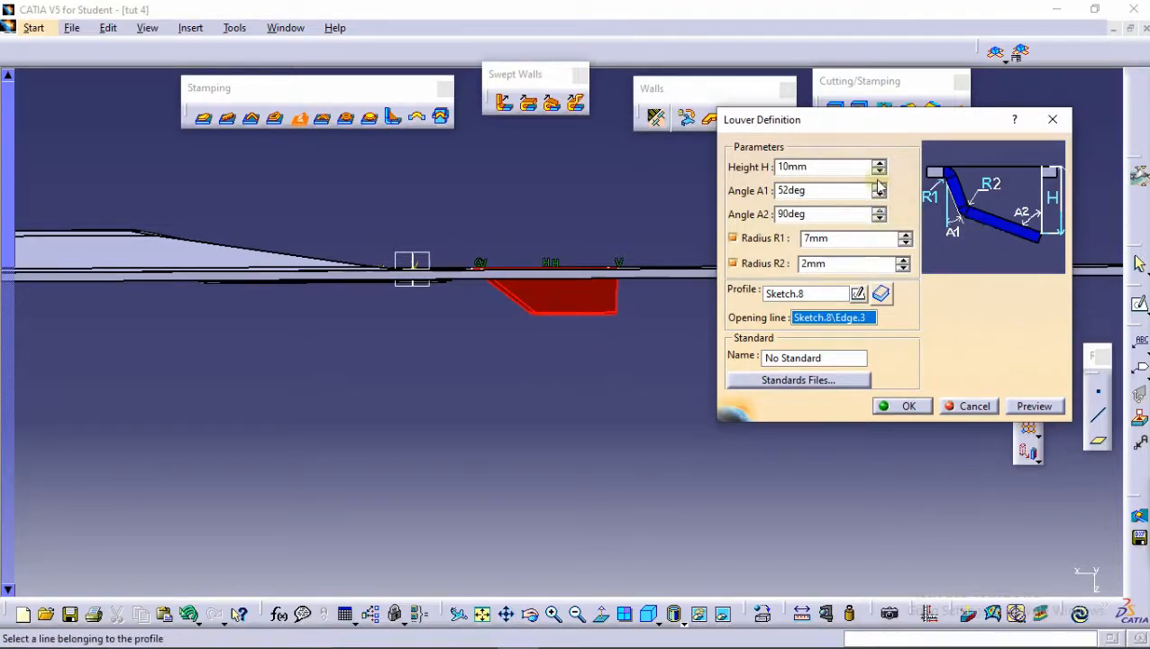
middle_drag(613, 283, 591, 293)
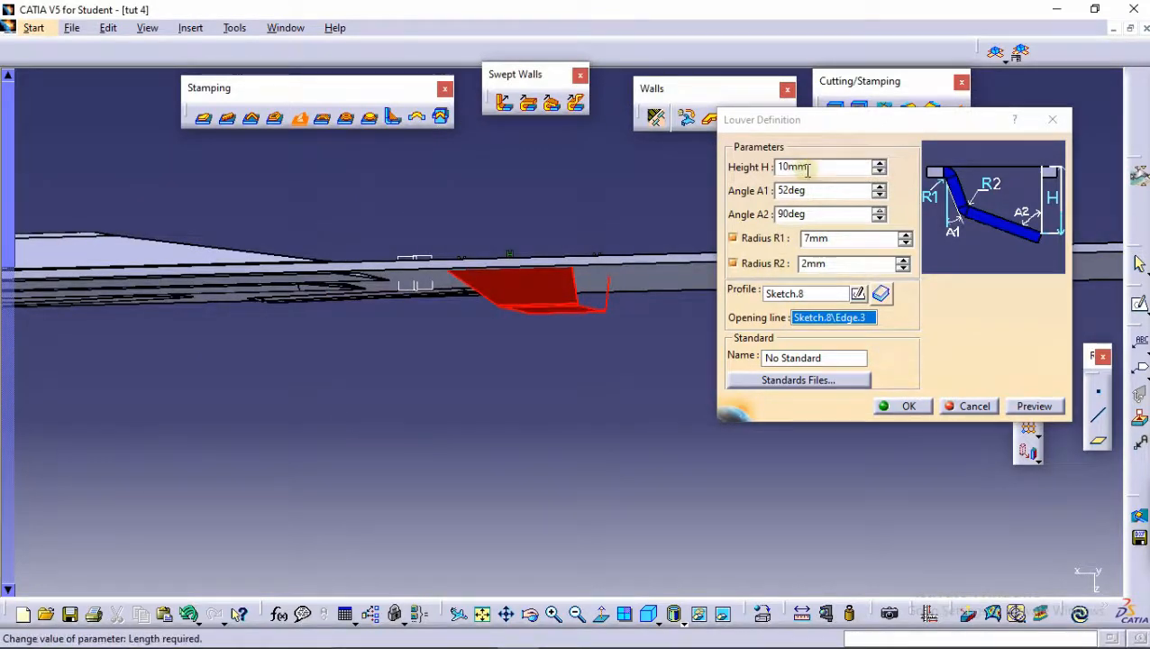
click(1032, 406)
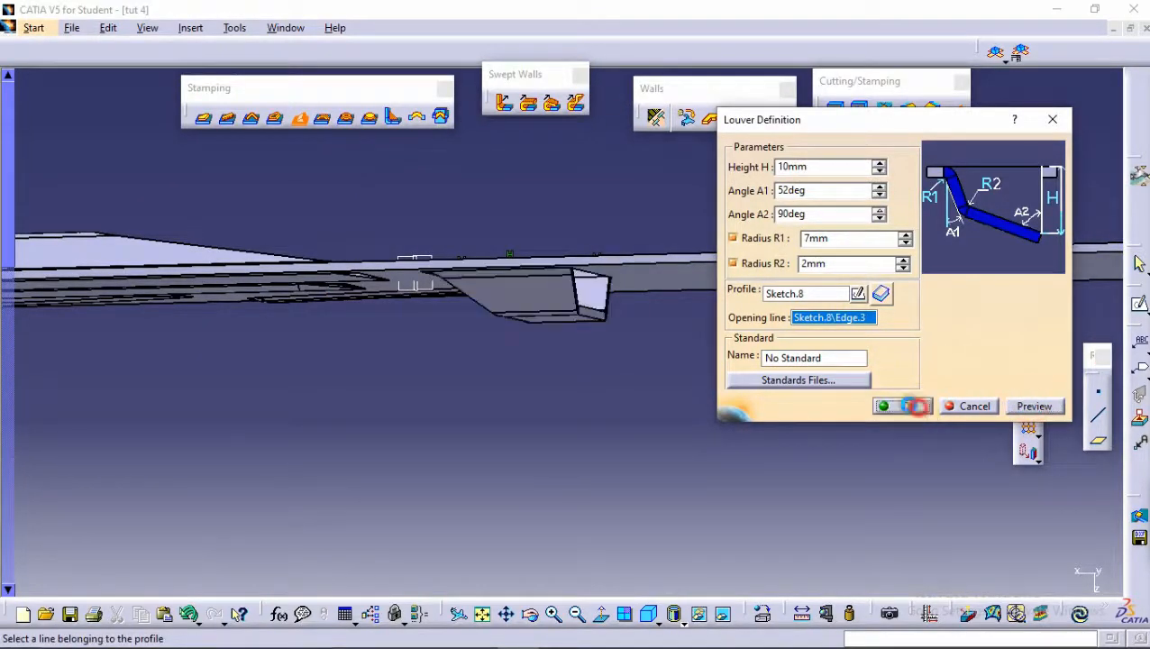
click(901, 406)
Start a Bridge stamp on the wall's free area beyond the end of the straight bead.
middle_drag(664, 324, 520, 266)
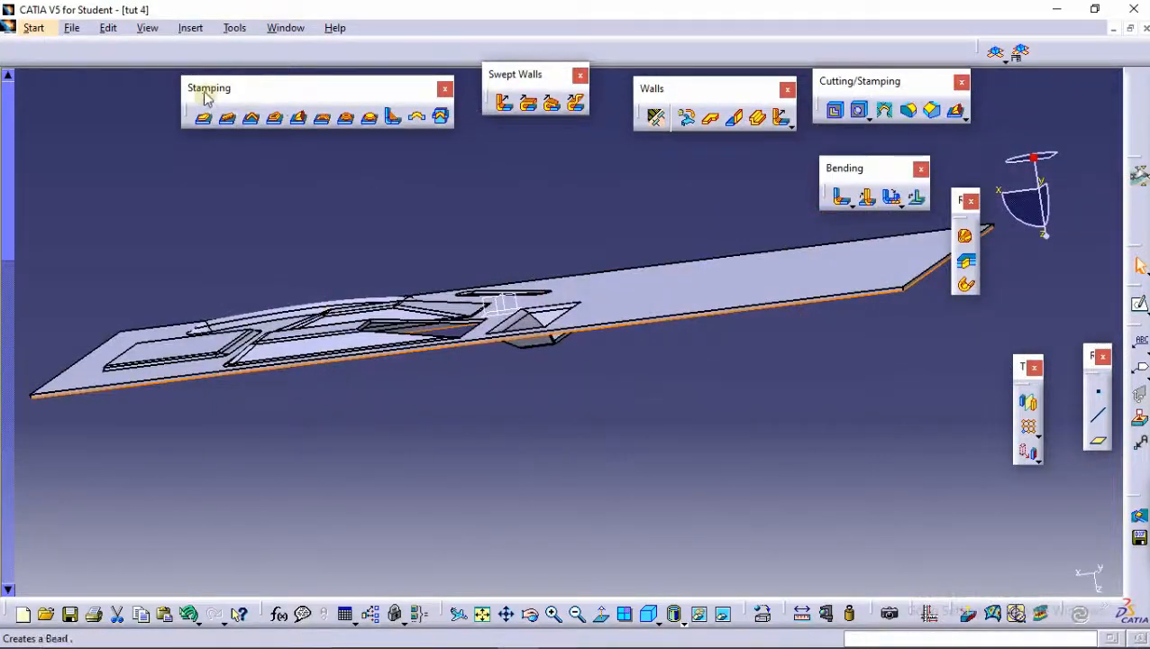
click(324, 119)
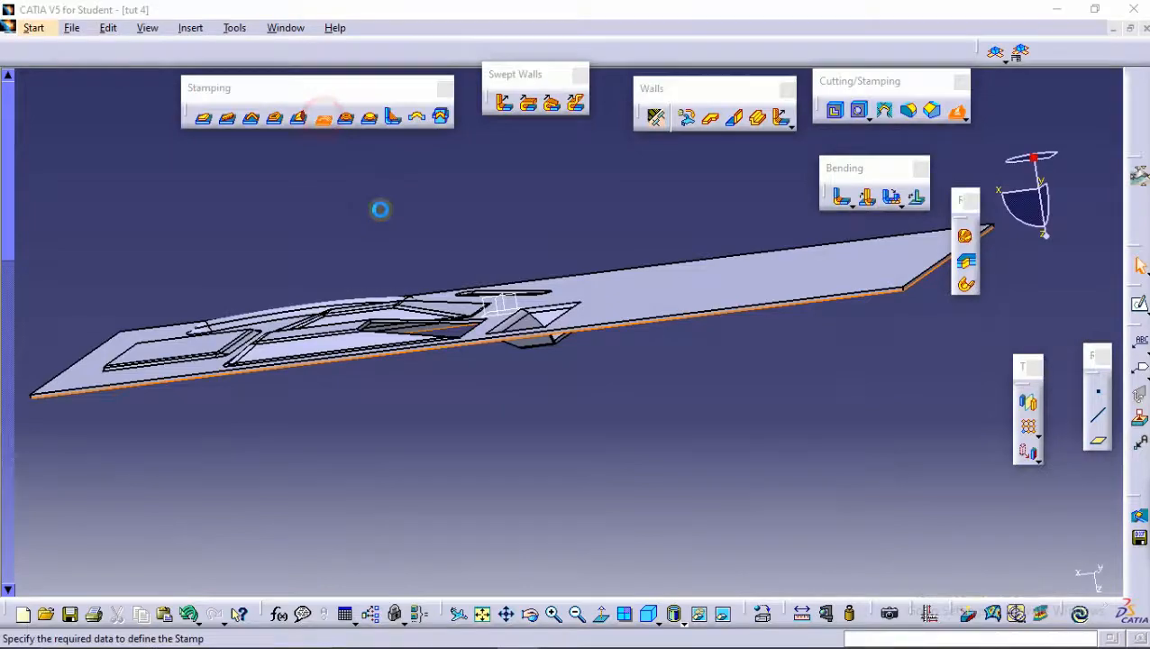
middle_drag(452, 223, 505, 356)
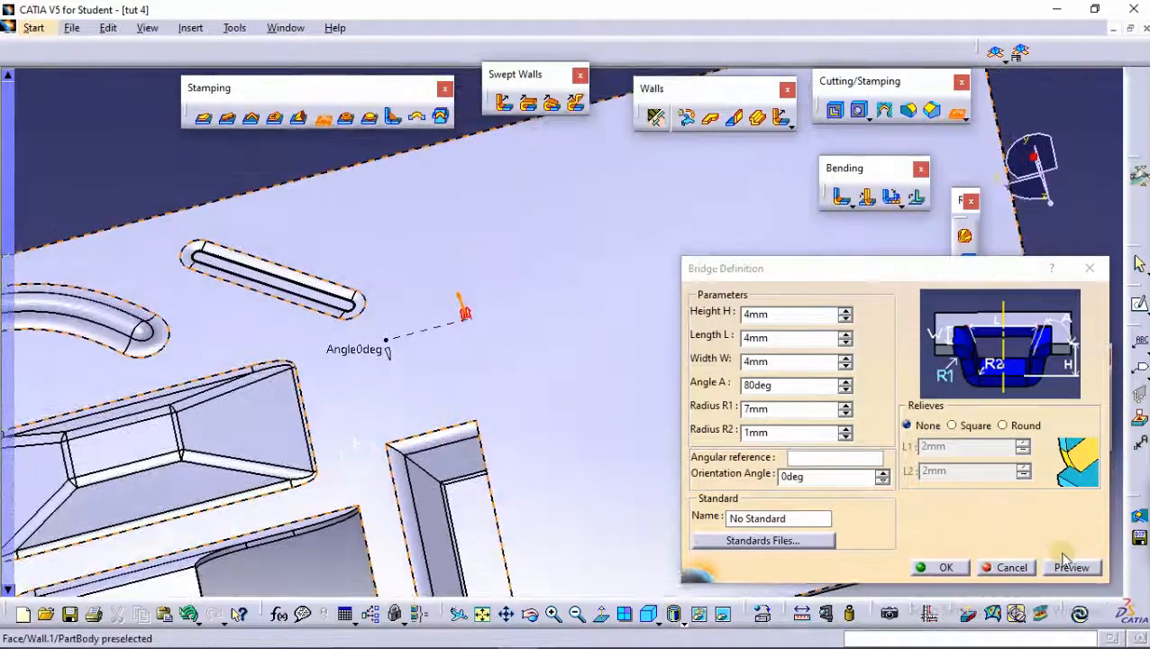
middle_drag(491, 332, 476, 293)
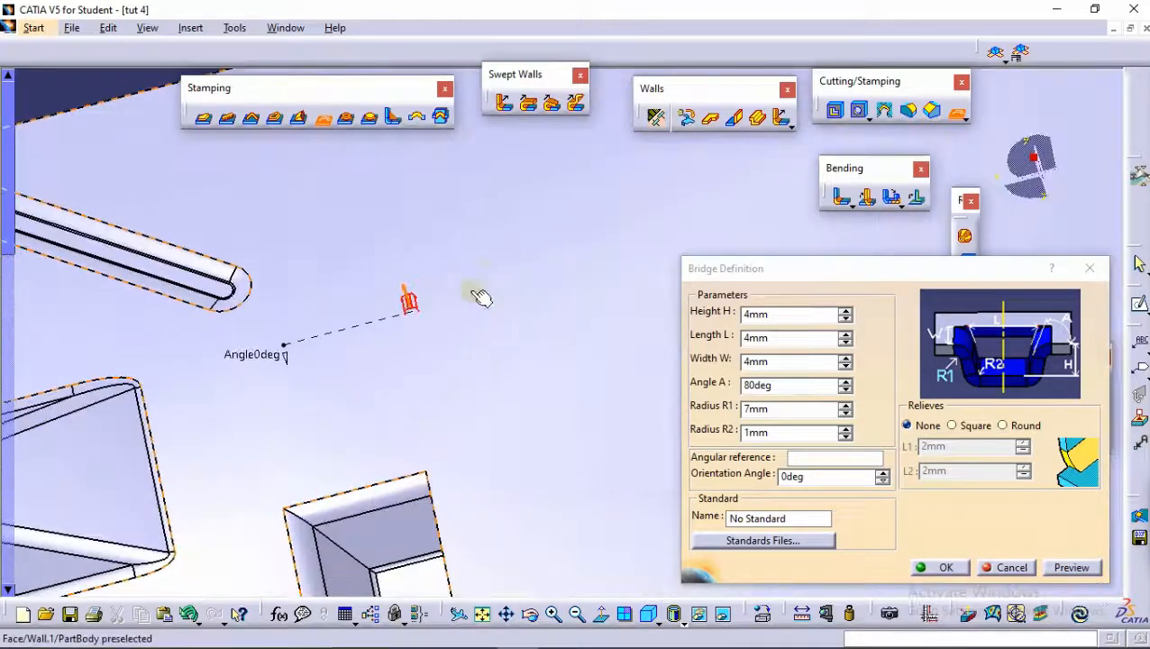
Set the bridge's height H to 5 mm, length L to 16 mm and width W to 11 mm, and try to preview it.
click(845, 311)
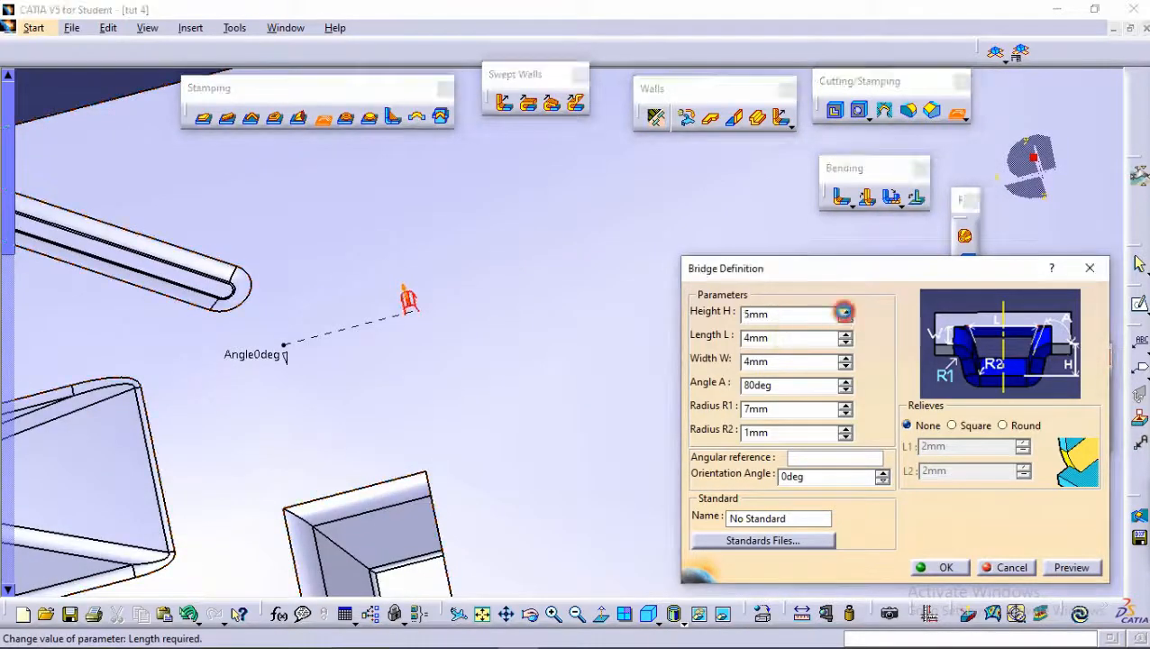
click(846, 337)
click(846, 359)
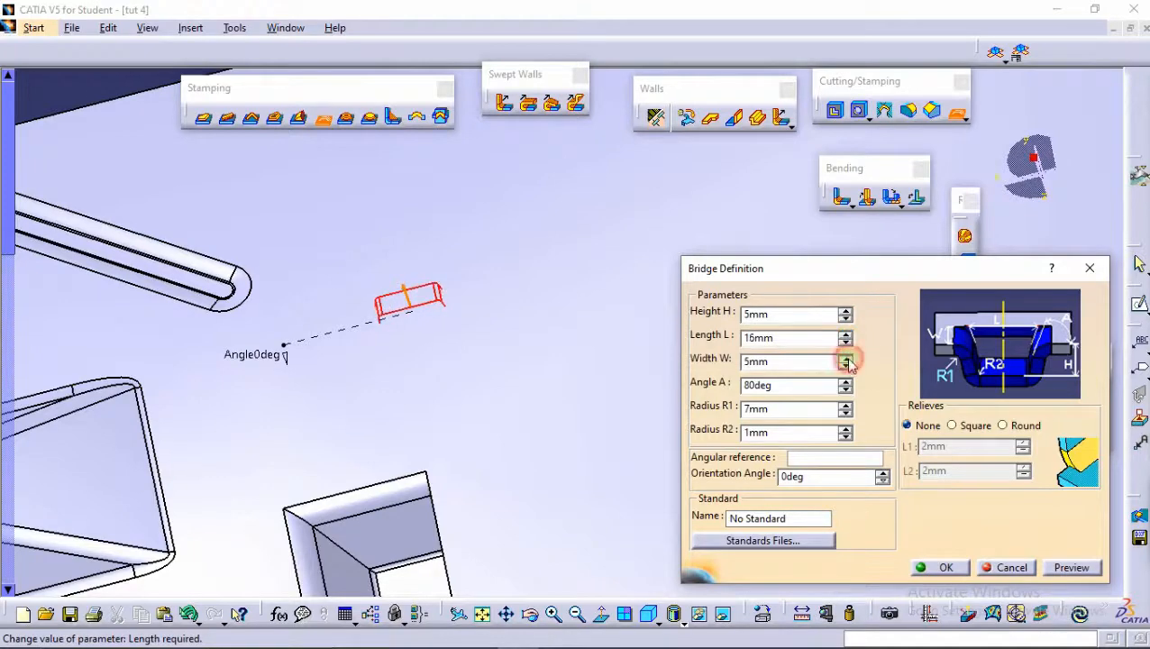
click(1081, 568)
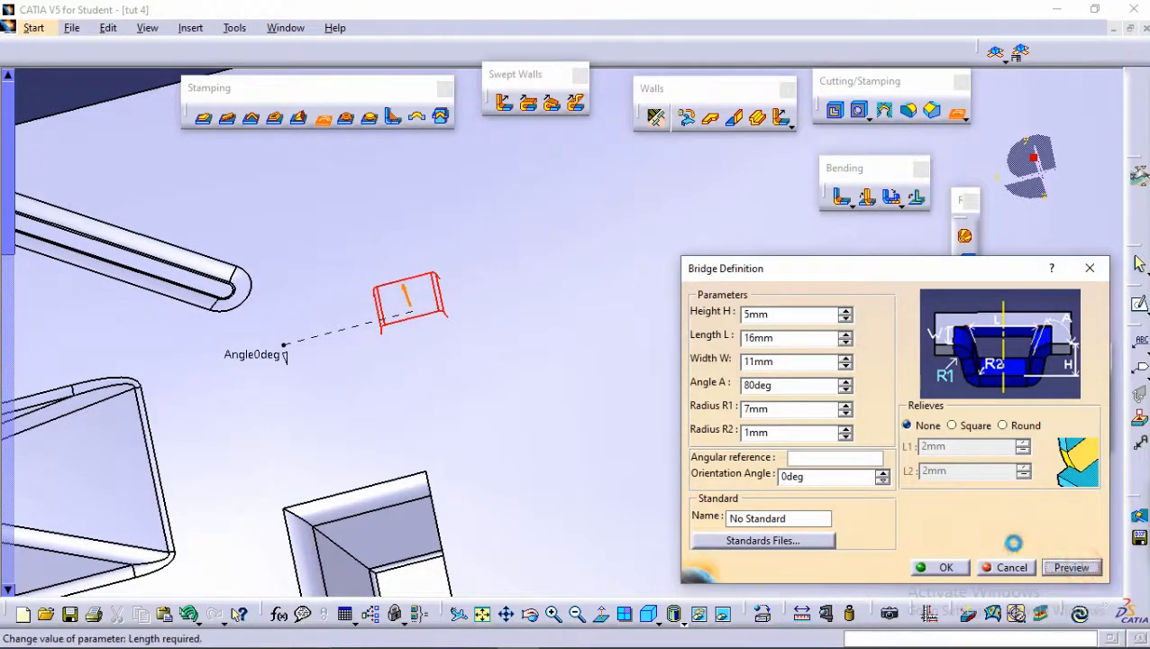
click(696, 380)
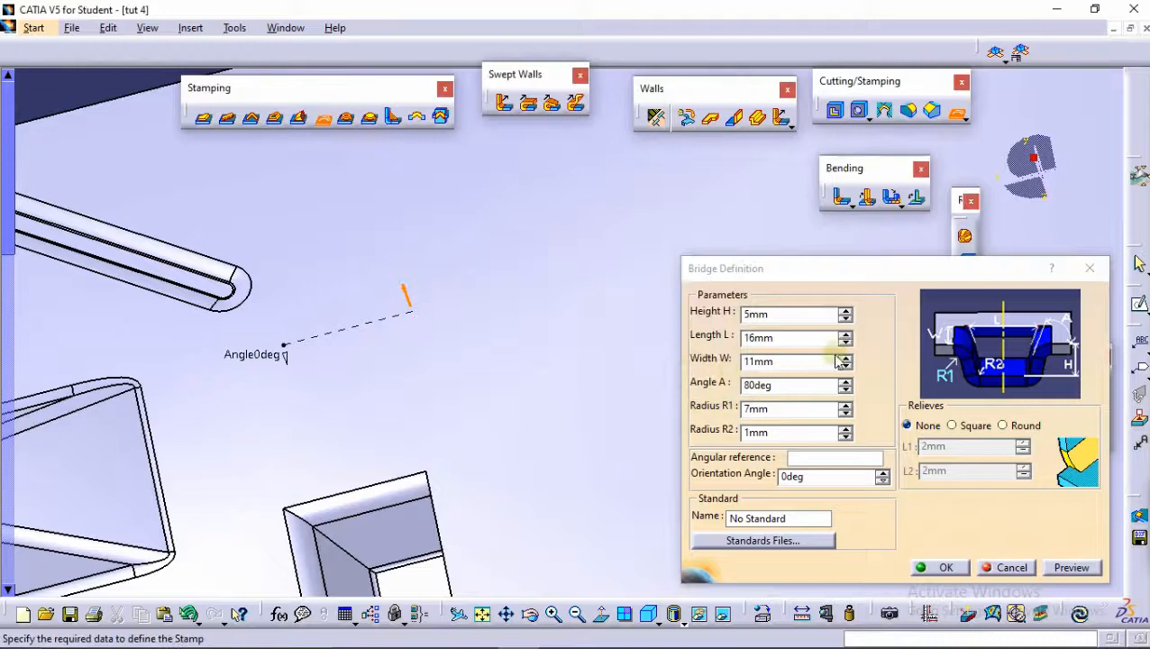
Set the bridge's height H to 9 mm, radius R1 to 12 mm and radius R2 to 3 mm, preview it, and accept the bridge.
click(845, 312)
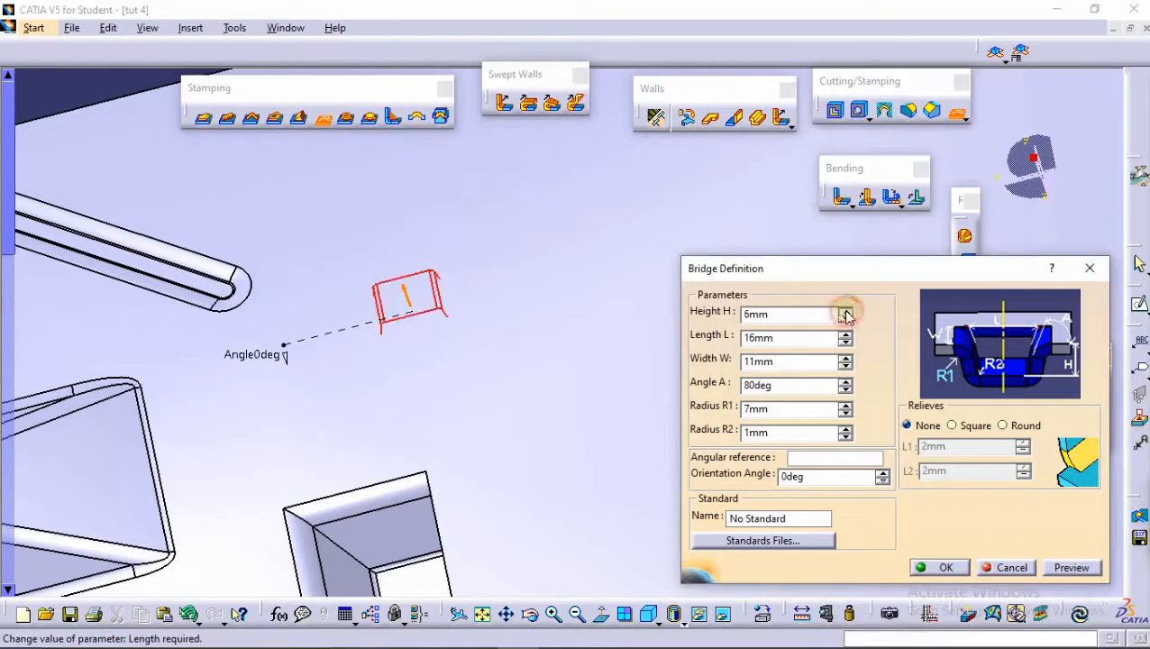
click(846, 407)
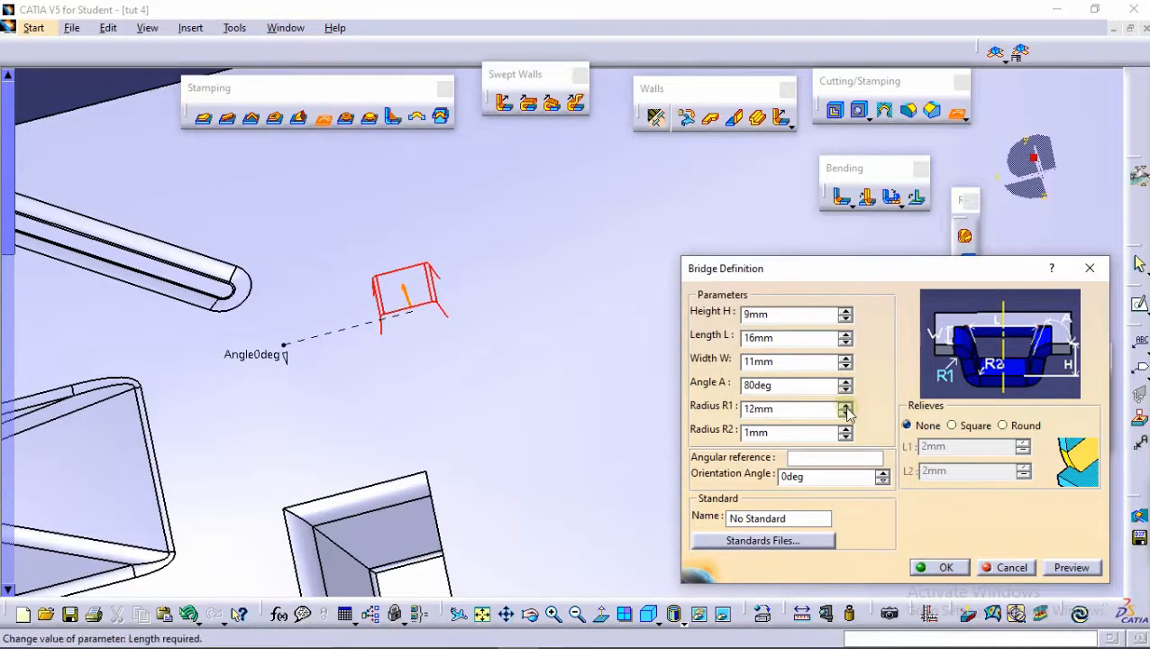
click(846, 431)
click(1073, 568)
mouse_move(620, 364)
middle_down()
mouse_move(567, 271)
mouse_move(619, 303)
mouse_move(566, 384)
mouse_move(585, 367)
mouse_move(528, 283)
mouse_move(536, 351)
middle_up()
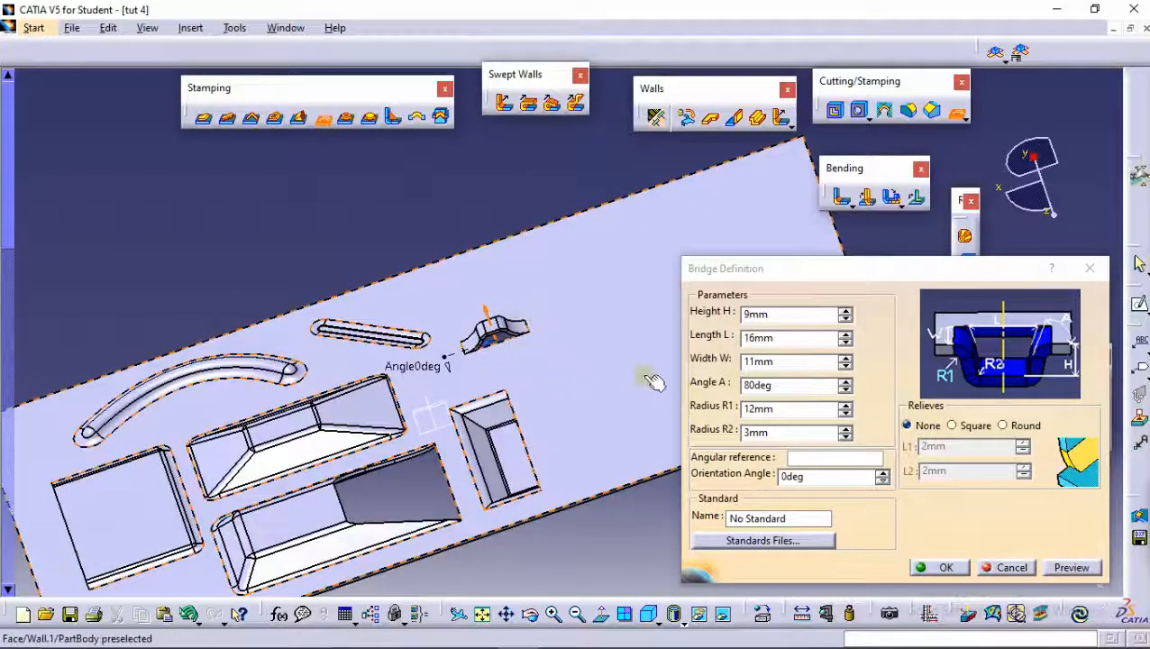
middle_drag(518, 358, 577, 397)
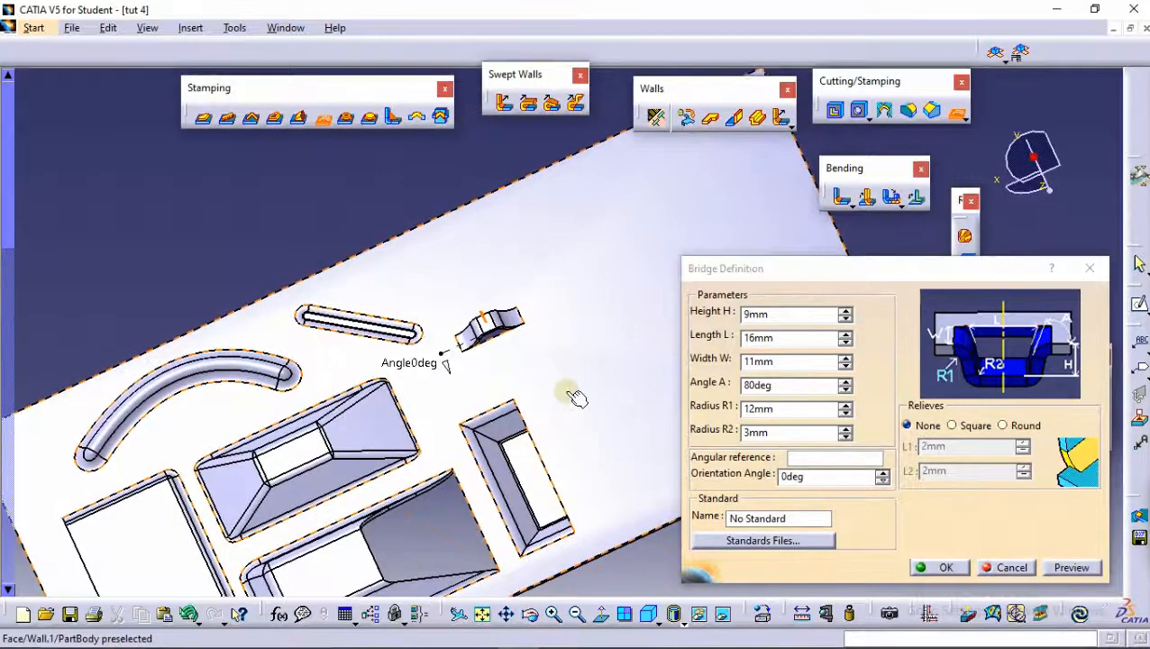
click(934, 566)
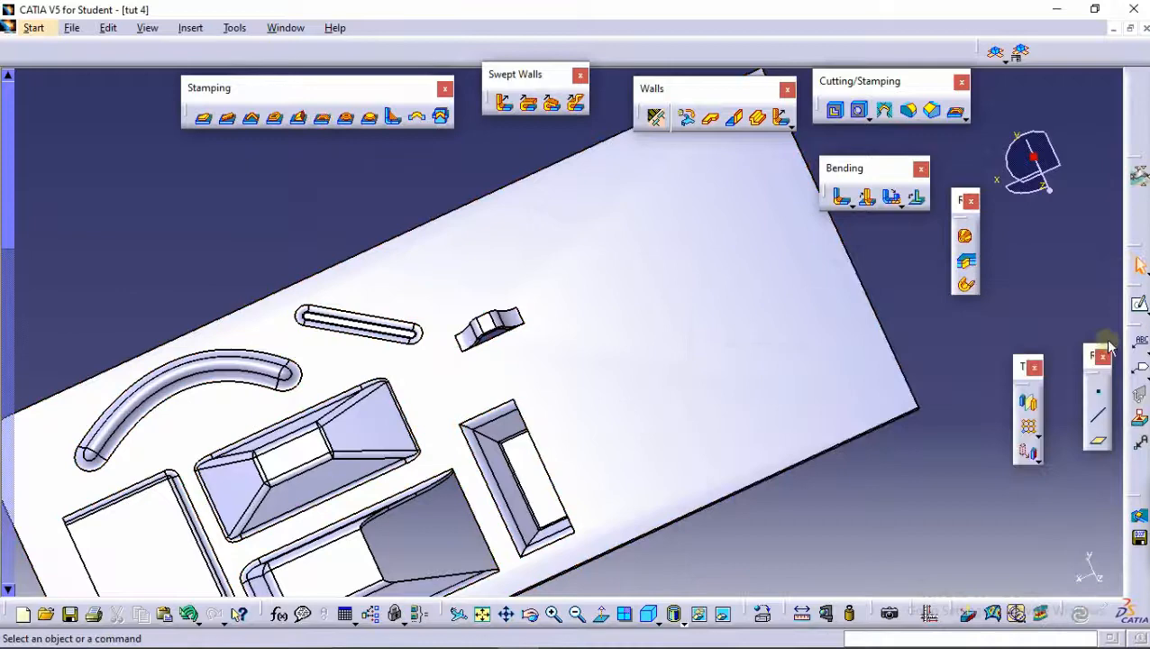
click(1141, 305)
click(811, 326)
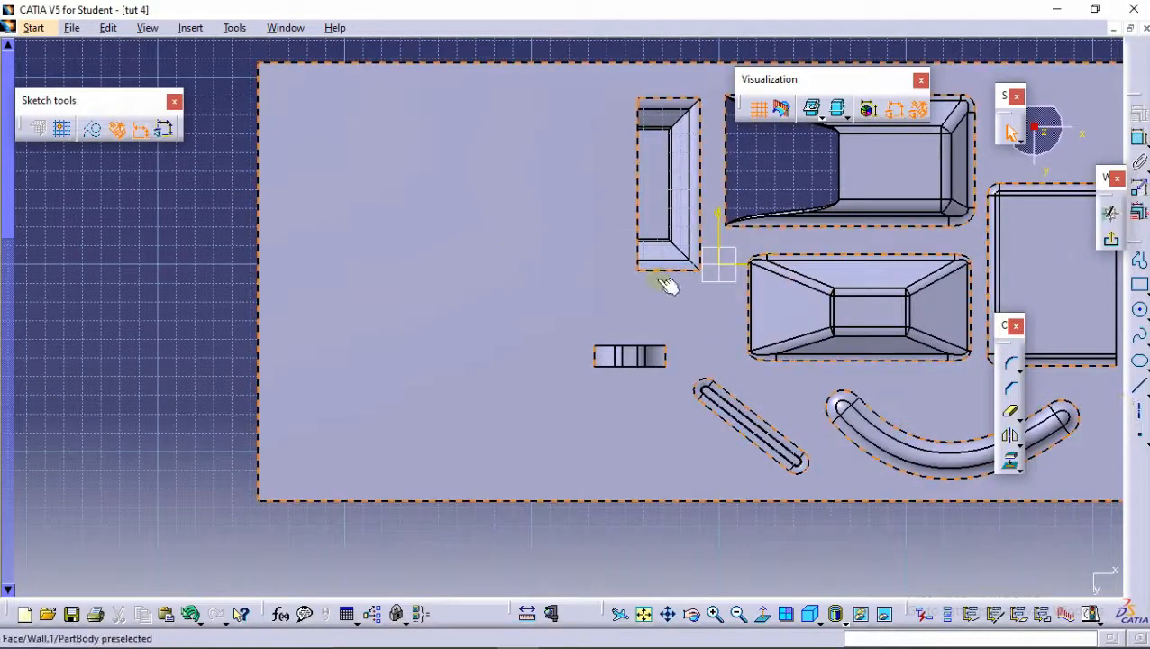
click(1109, 214)
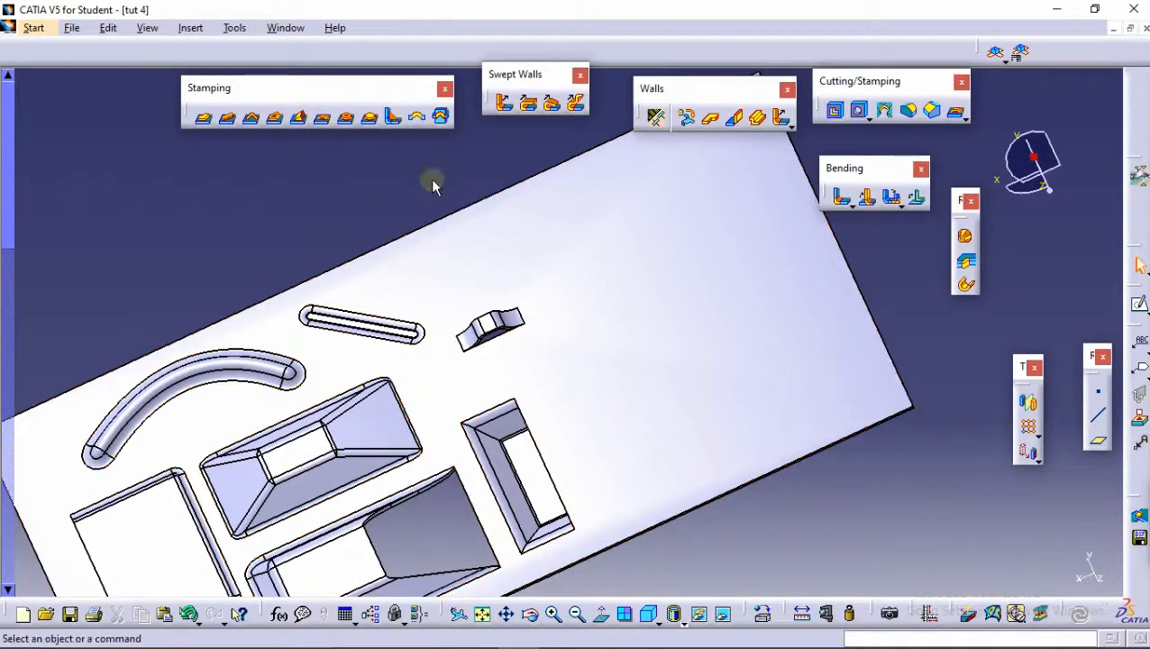
Start a Flanged Hole on the wall's free area beside the bridge and try to preview it with the default parameters.
middle_drag(548, 346, 550, 303)
click(800, 523)
click(350, 124)
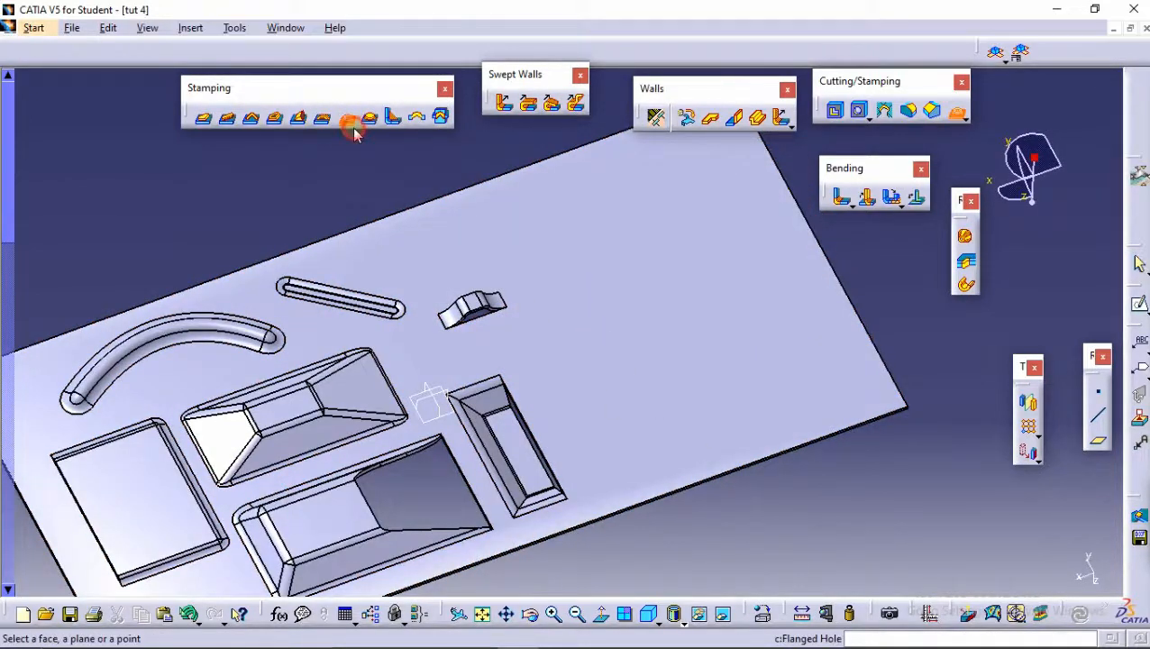
click(546, 347)
ctrl+middle_drag(559, 383, 542, 313)
click(1074, 567)
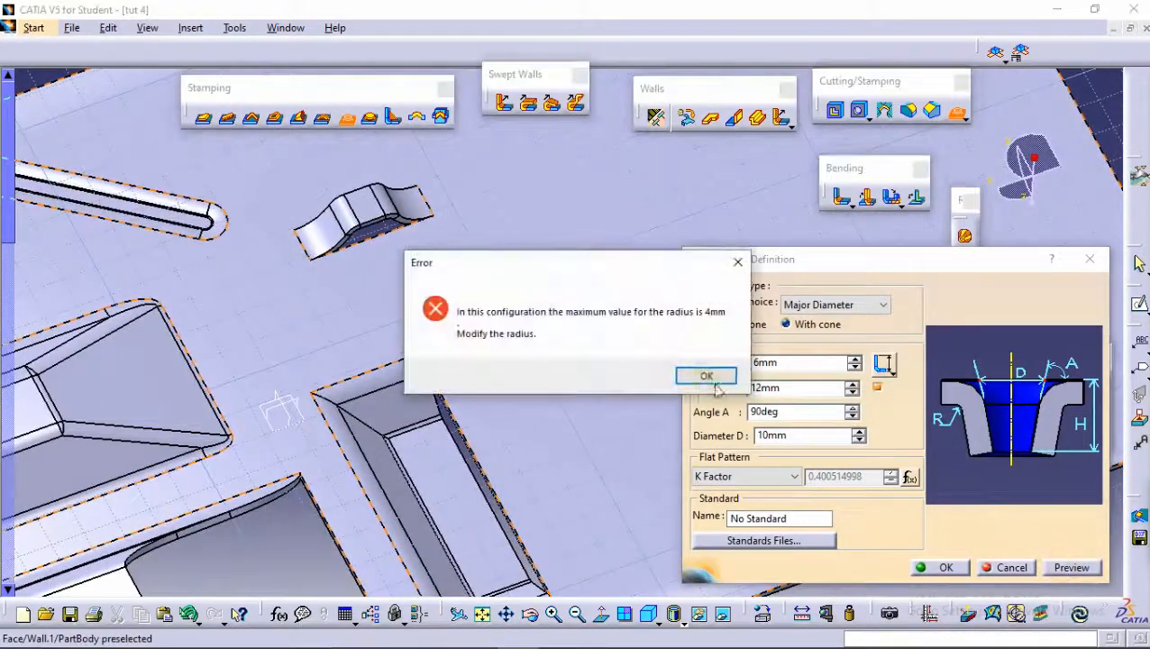
click(694, 376)
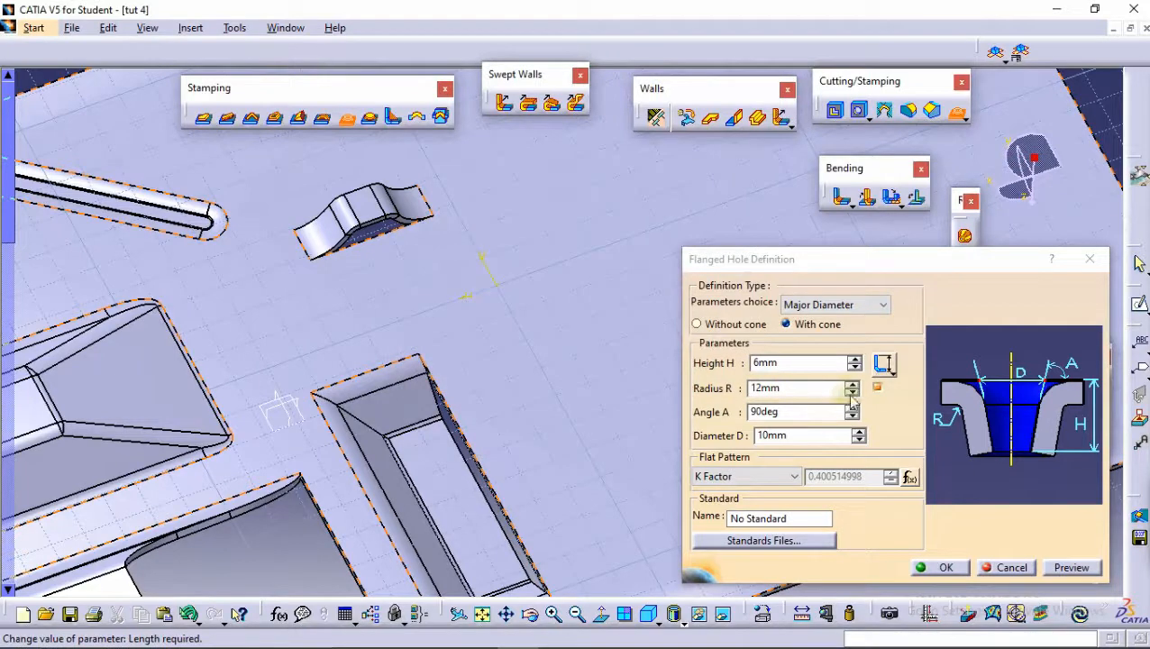
Set the flanged hole's height H to 10 mm, try to preview it, and reduce radius R to 8 mm.
click(855, 361)
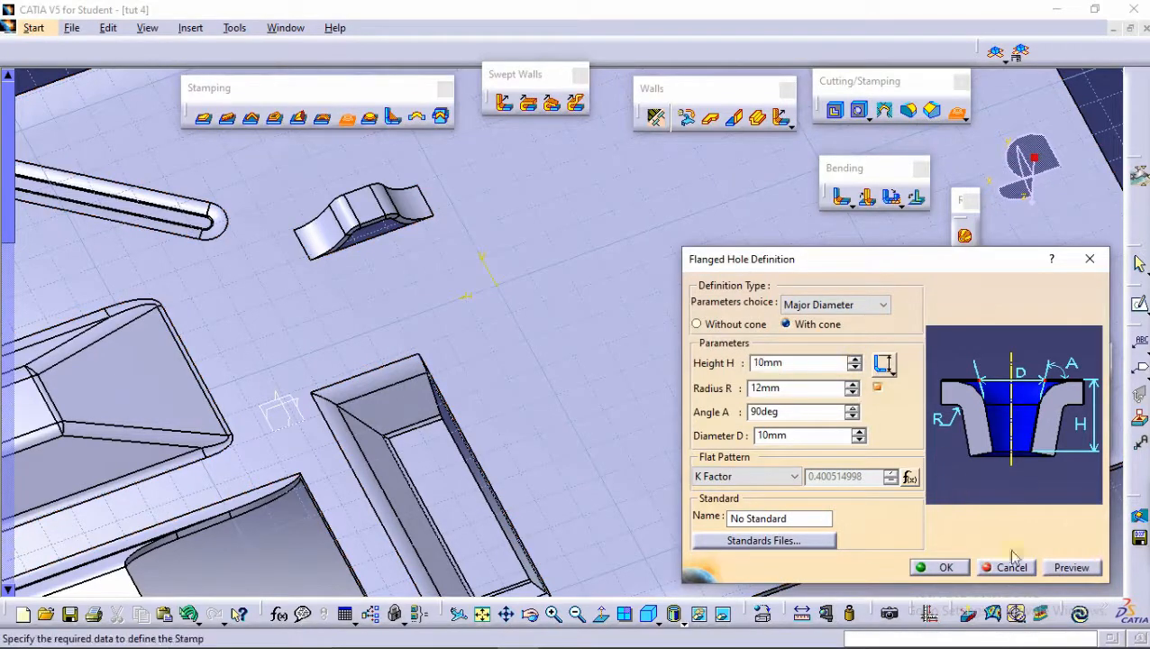
click(1072, 567)
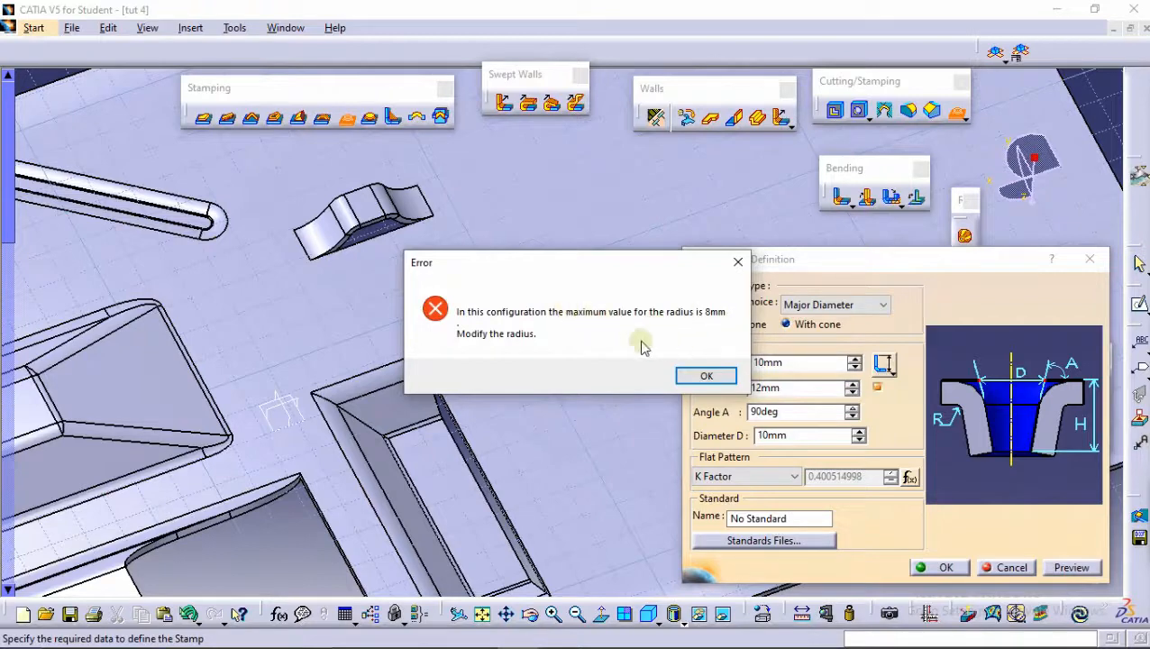
click(706, 376)
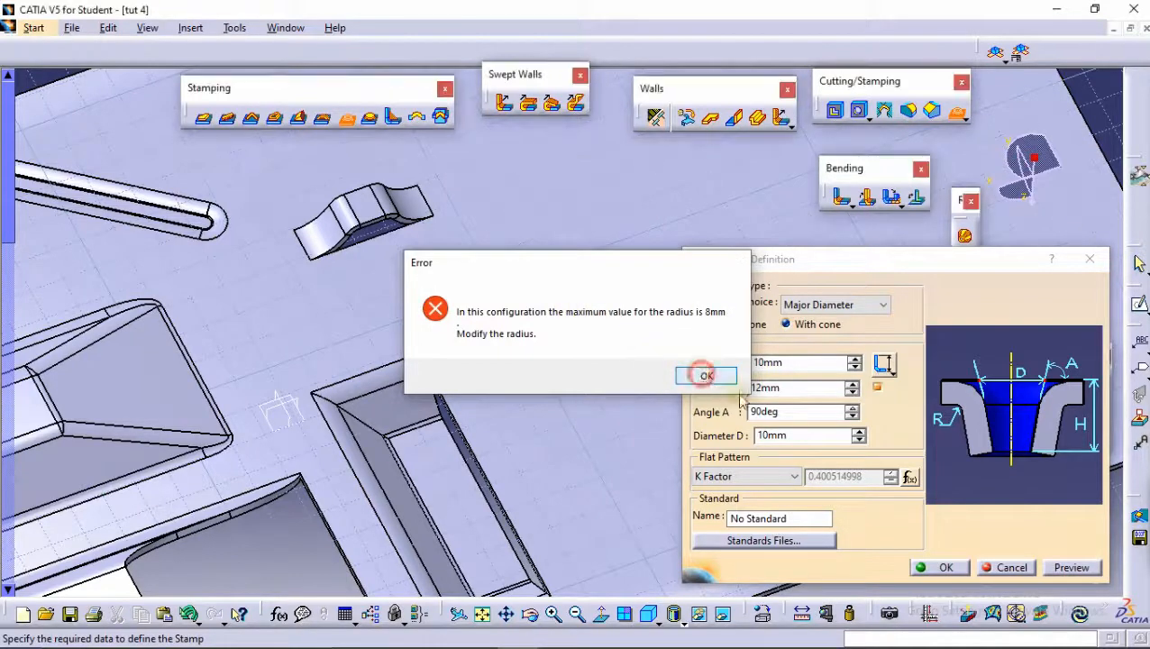
click(851, 393)
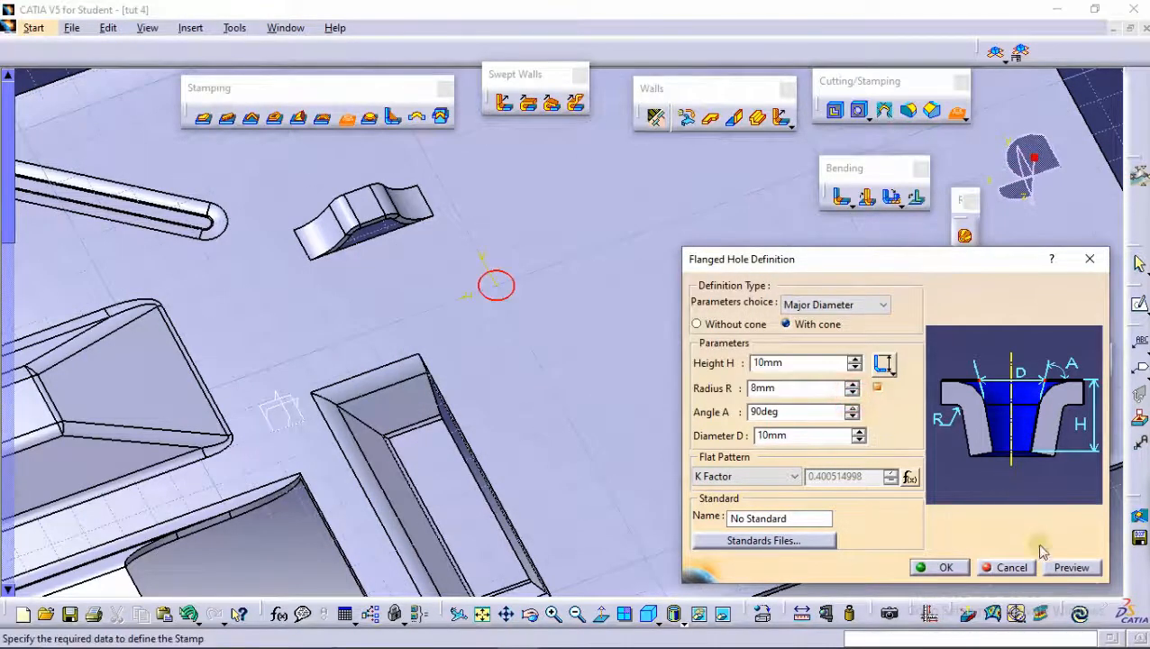
Set the flanged hole's diameter D to 14 mm, preview it, and inspect the flange from the wall's underside.
middle_drag(622, 377, 615, 363)
click(858, 431)
click(858, 432)
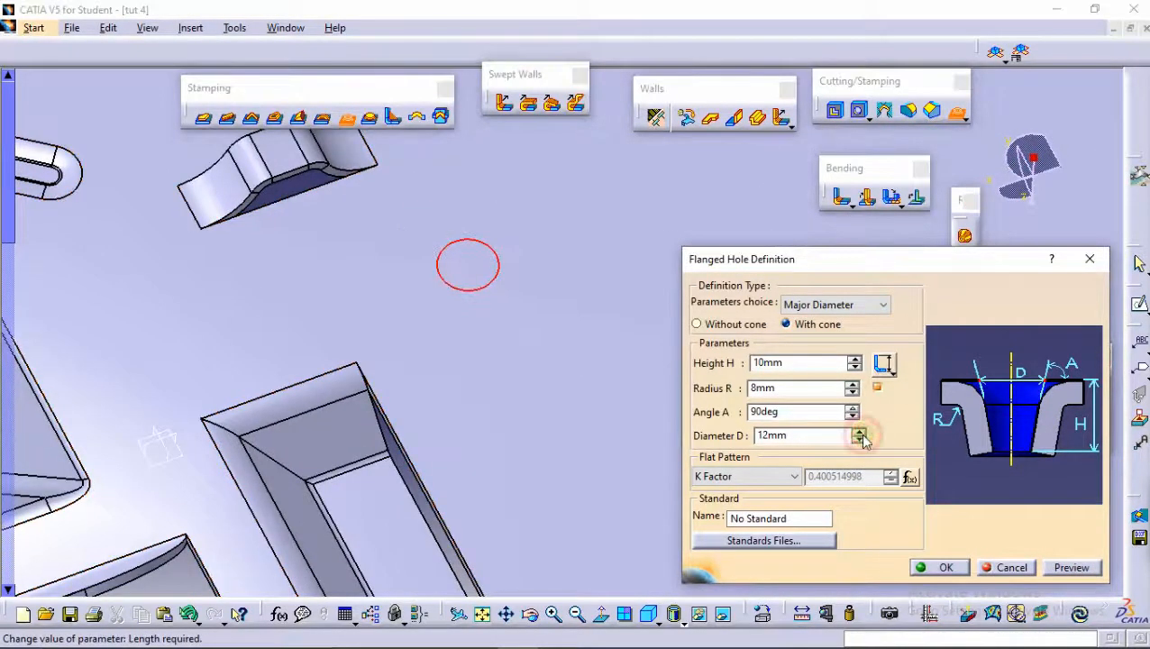
click(859, 431)
click(859, 431)
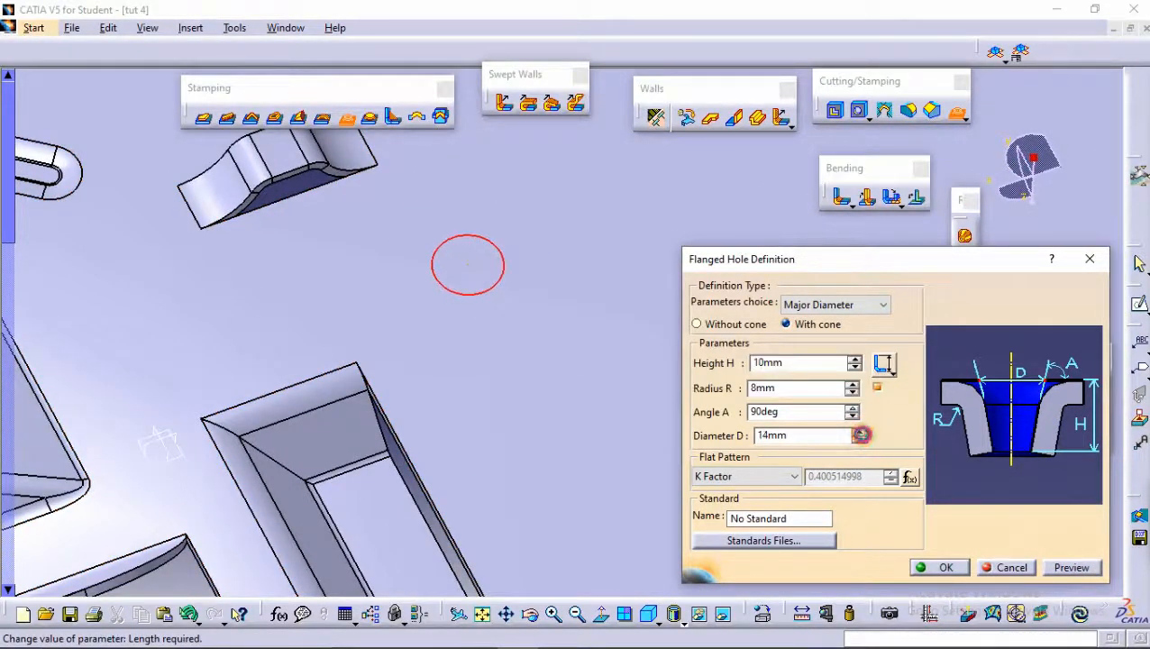
click(1068, 568)
middle_drag(614, 333, 541, 260)
Set the flanged hole's height H to 15 mm, try to preview it, and look at the hole from above.
click(855, 359)
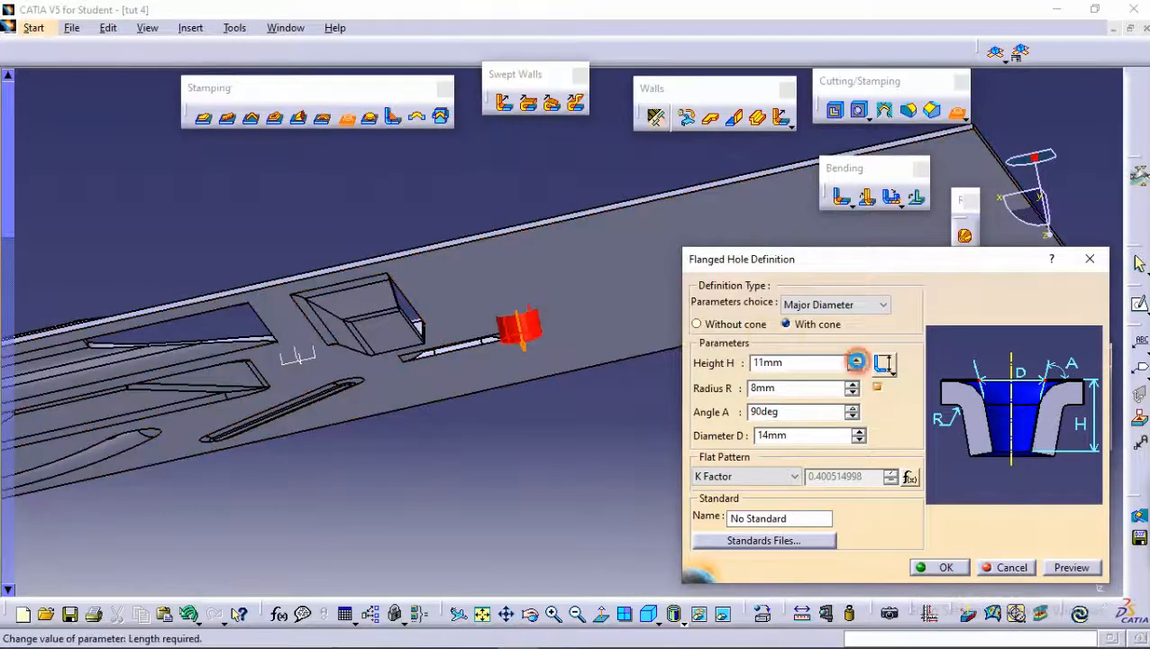
click(1055, 566)
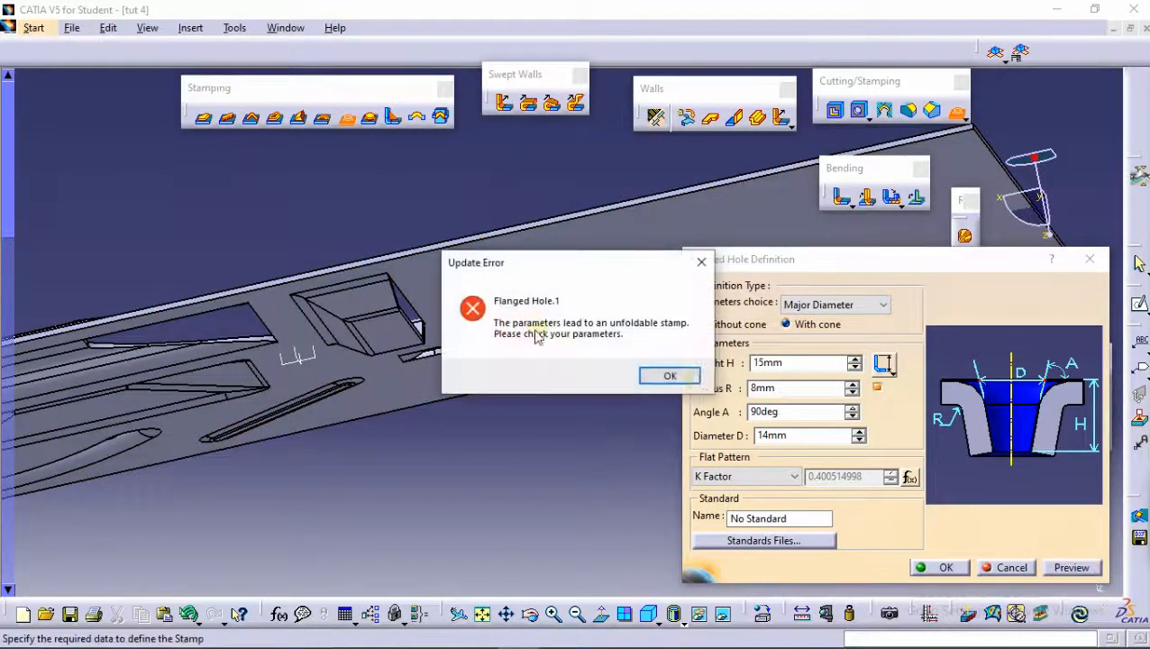
click(671, 377)
middle_drag(535, 320, 565, 342)
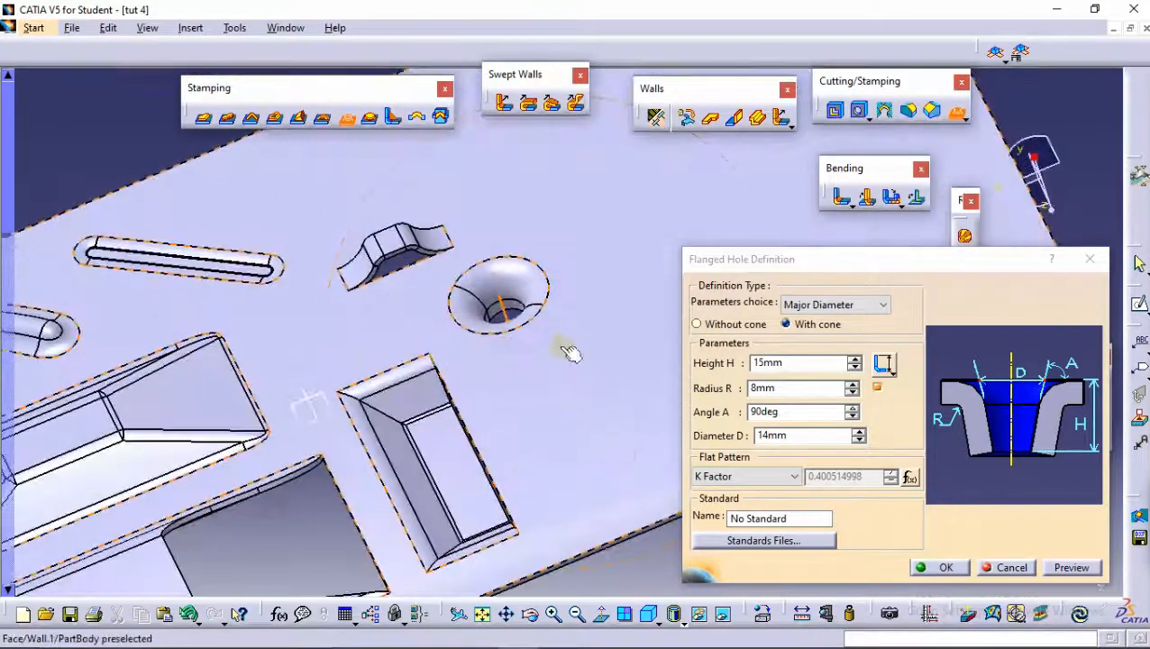
Try the Without cone option, return to With cone, and change the flanged hole's parameters choice to Minor Diameter.
click(698, 324)
click(795, 324)
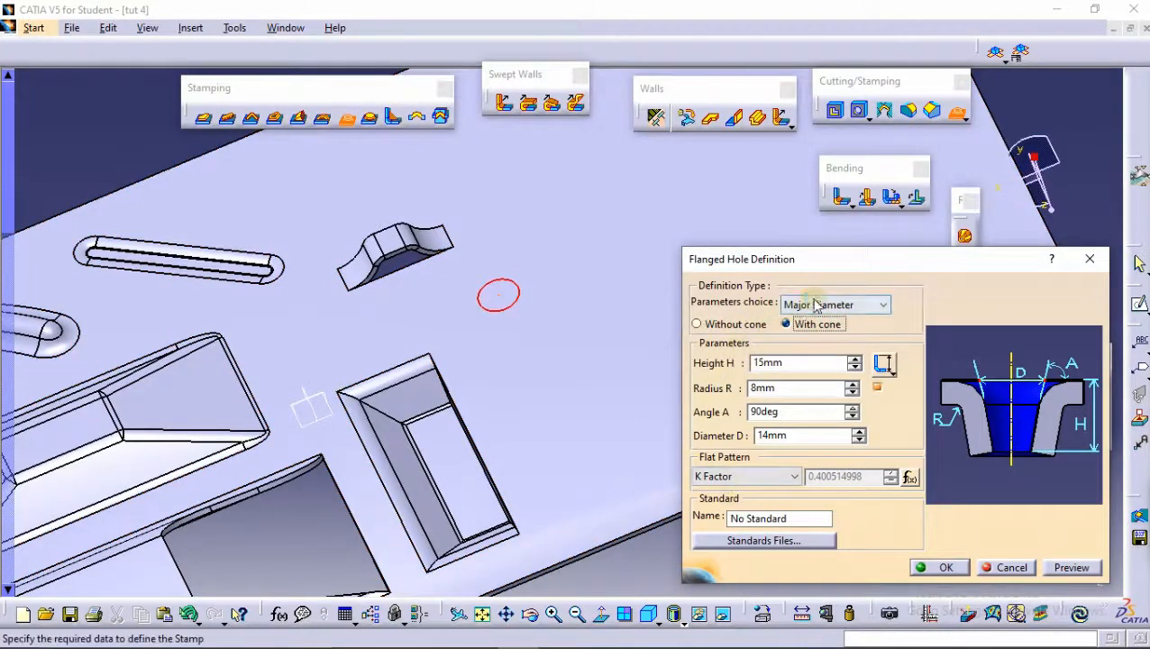
click(816, 306)
click(826, 329)
middle_drag(535, 304, 542, 334)
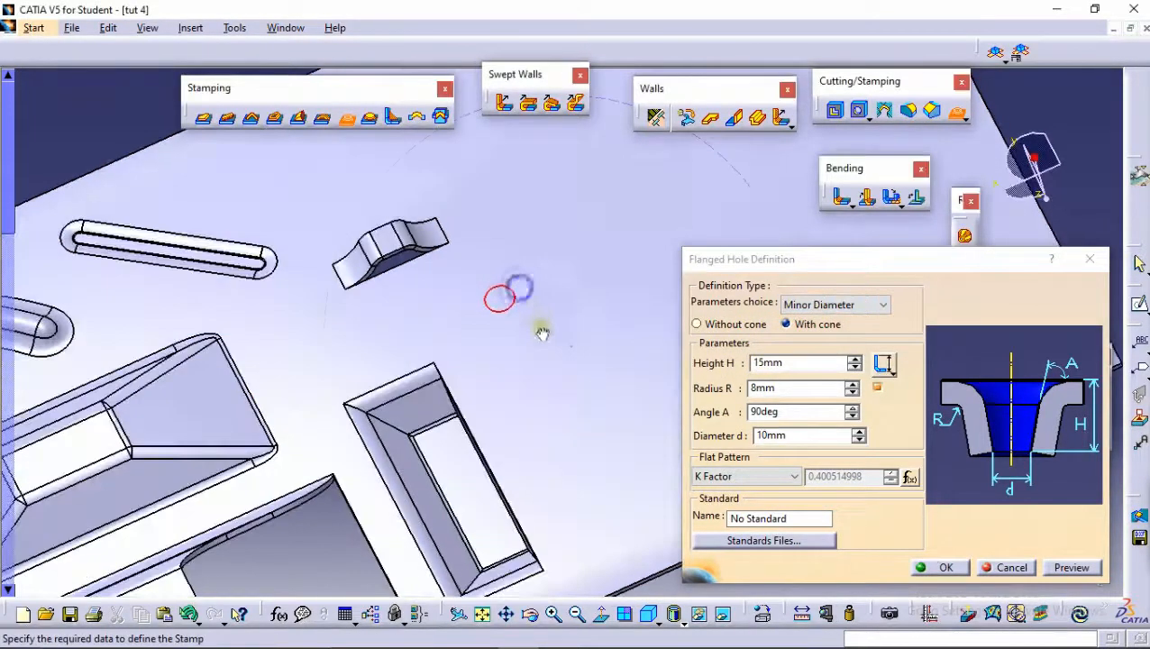
Try the Two diameters and Punch & Die parameter choices, return to Major Diameter, and cancel the flanged hole.
click(871, 305)
click(826, 333)
click(831, 305)
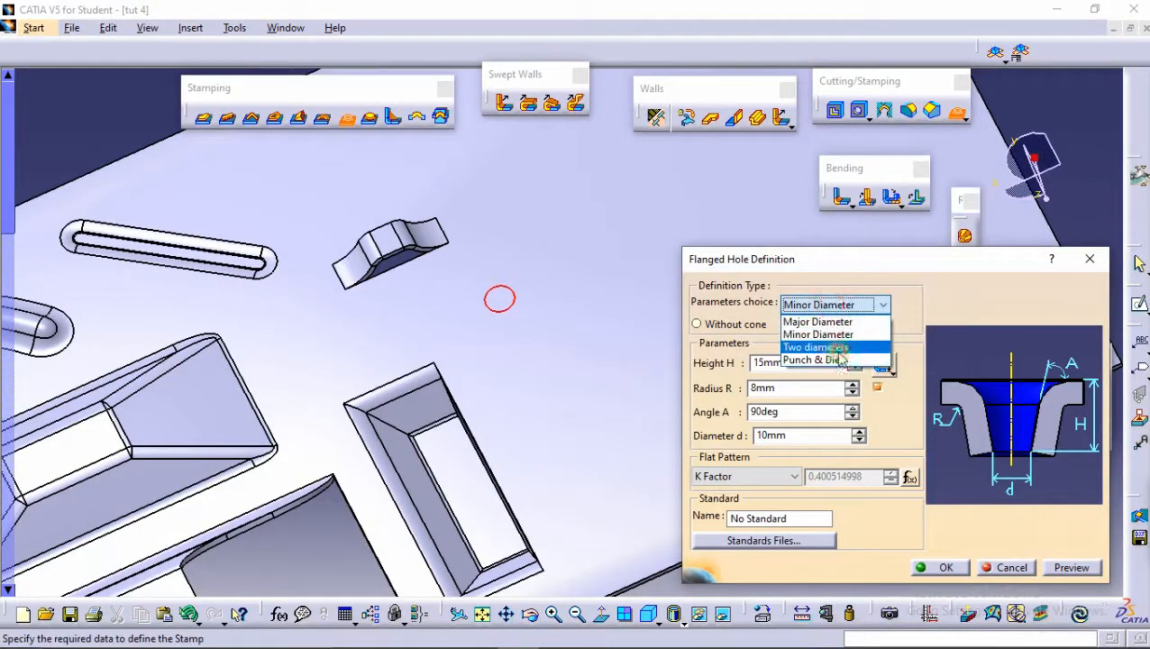
click(838, 347)
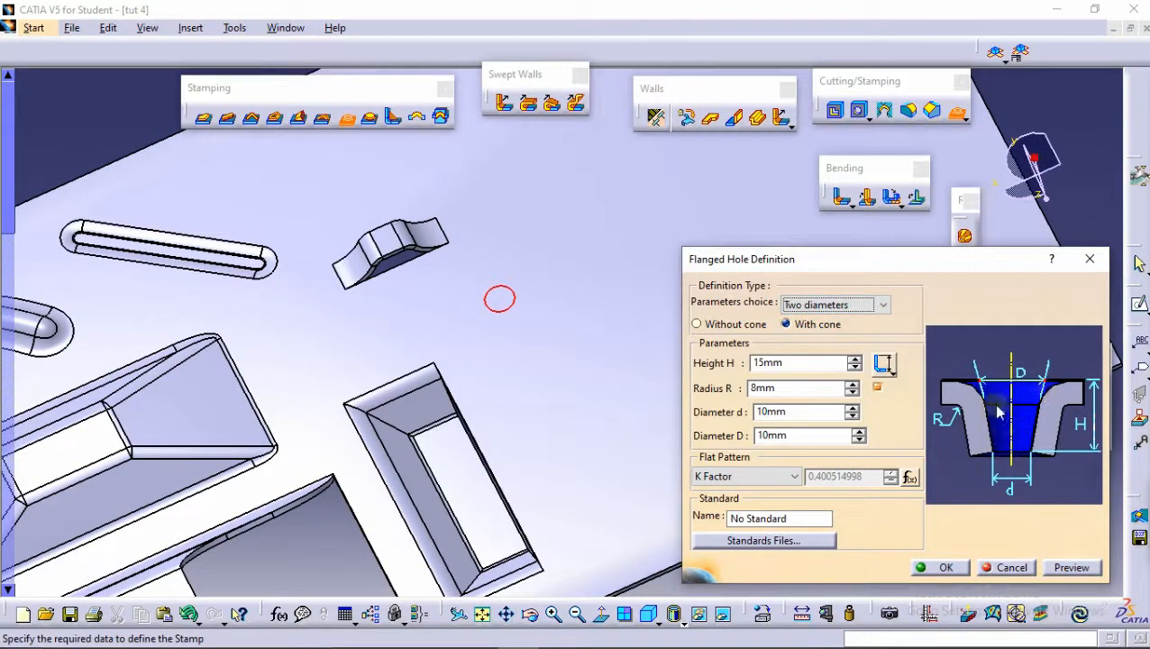
click(815, 304)
click(827, 360)
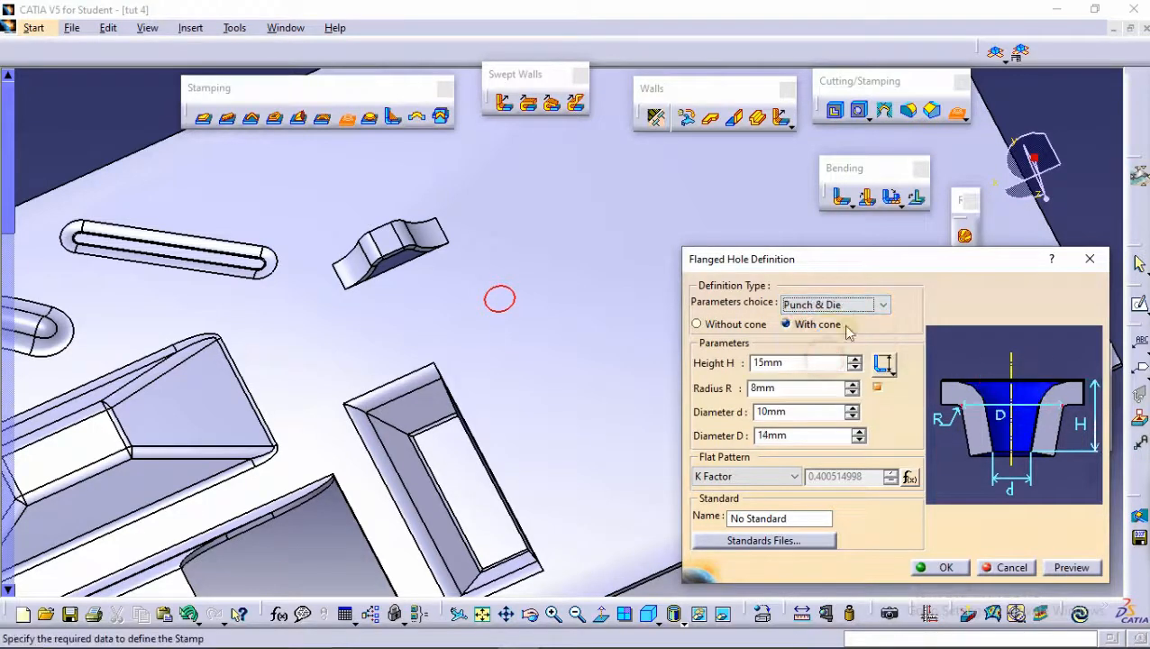
click(856, 305)
click(822, 320)
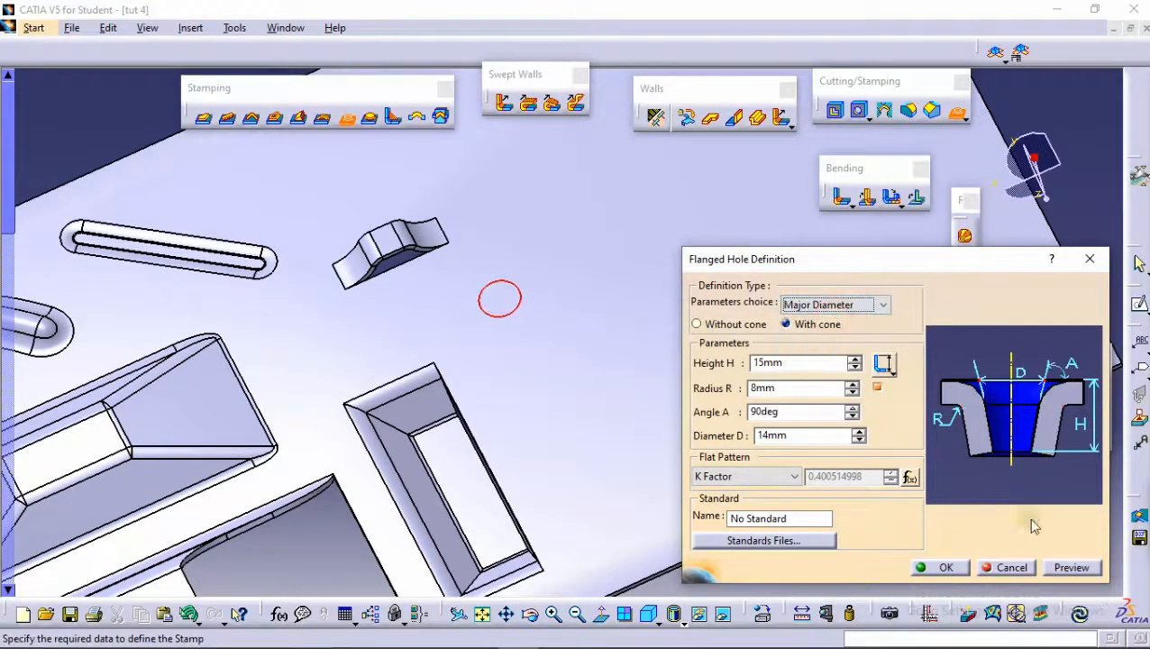
click(1003, 566)
Start a Circular Stamp on the wall's free area beside the bridge.
click(371, 117)
click(543, 296)
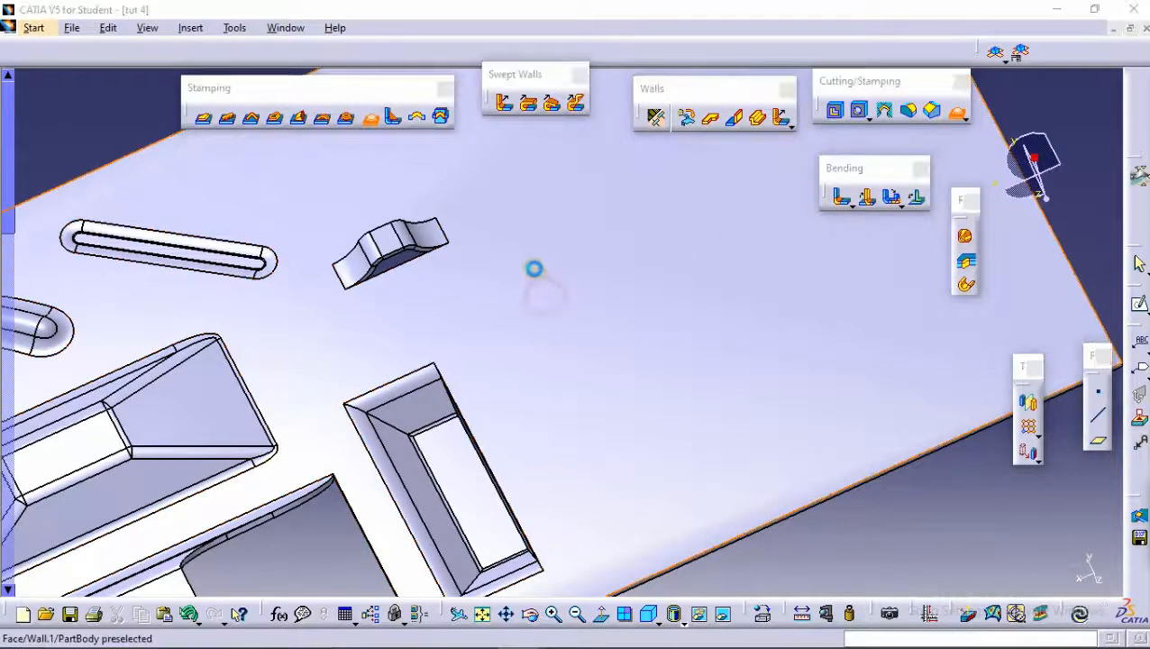
middle_drag(631, 347, 559, 308)
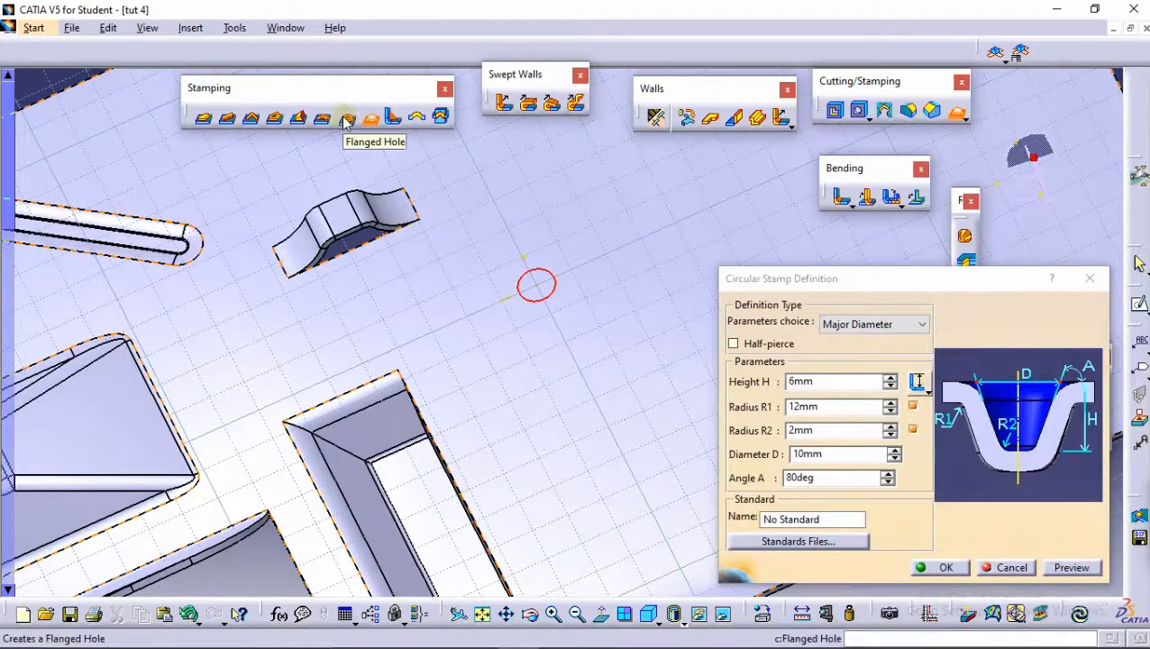
Preview the circular stamp, set its height H to 11 mm, preview it again, and create the stamp.
click(1069, 569)
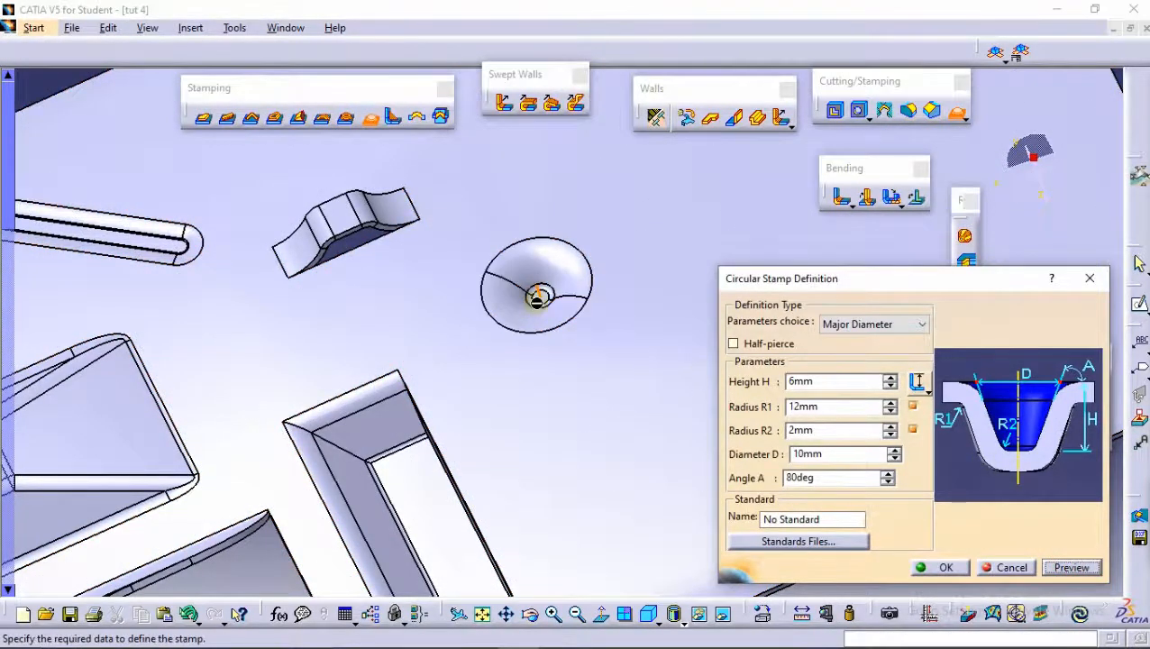
middle_drag(579, 392, 535, 288)
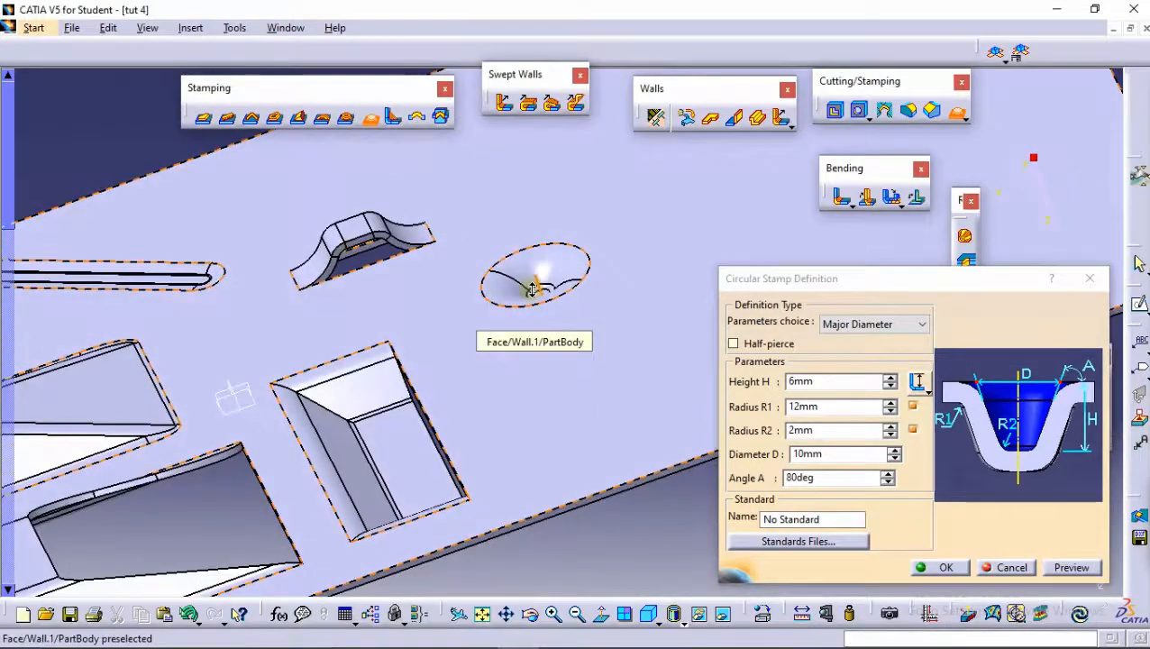
click(890, 379)
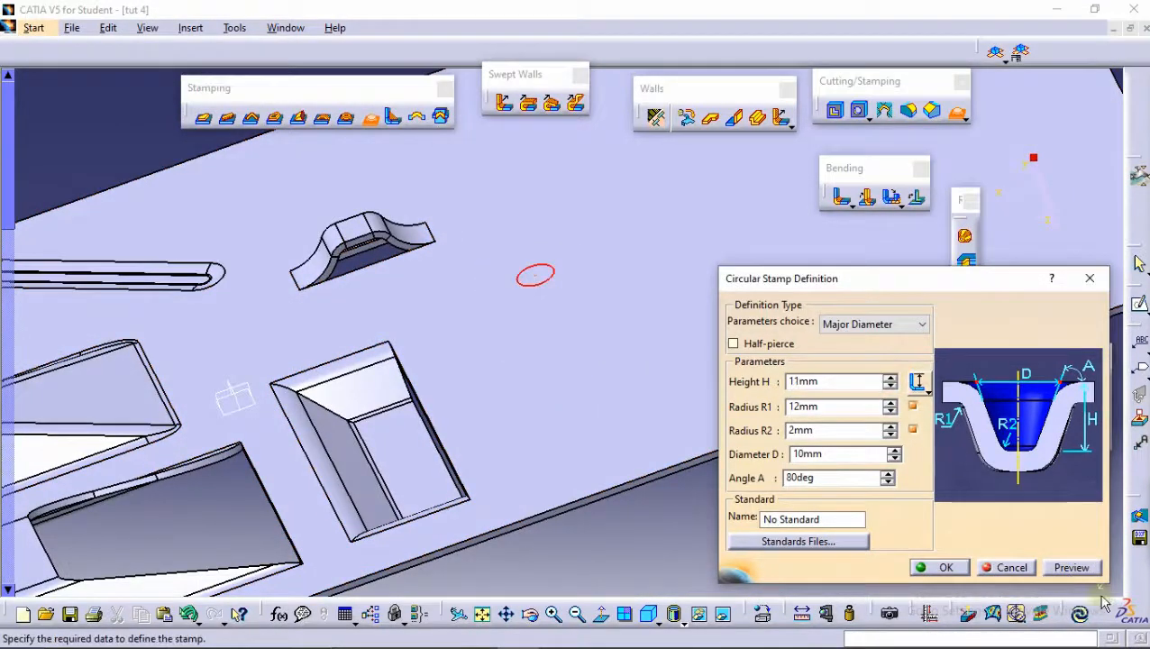
click(1073, 567)
mouse_move(581, 321)
middle_down()
mouse_move(575, 426)
mouse_move(564, 326)
middle_up()
click(942, 567)
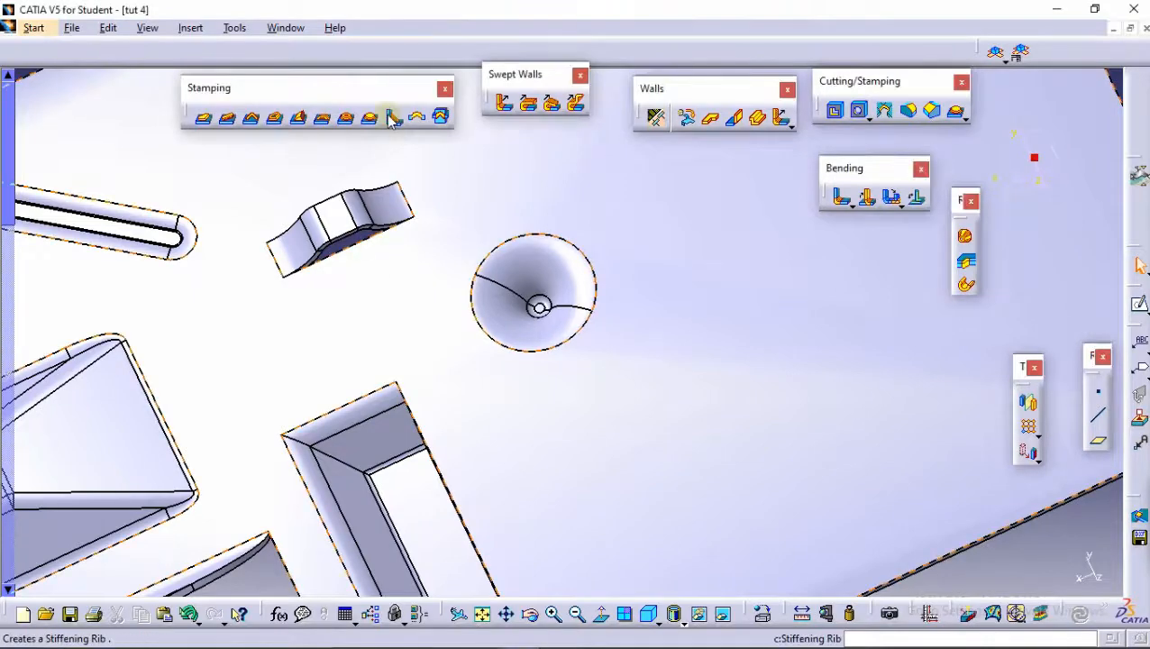
Add a Wall On Edge at 90 degrees with a bend along the plate's short edge beside the square stamp.
middle_drag(549, 279, 595, 296)
click(476, 184)
click(710, 118)
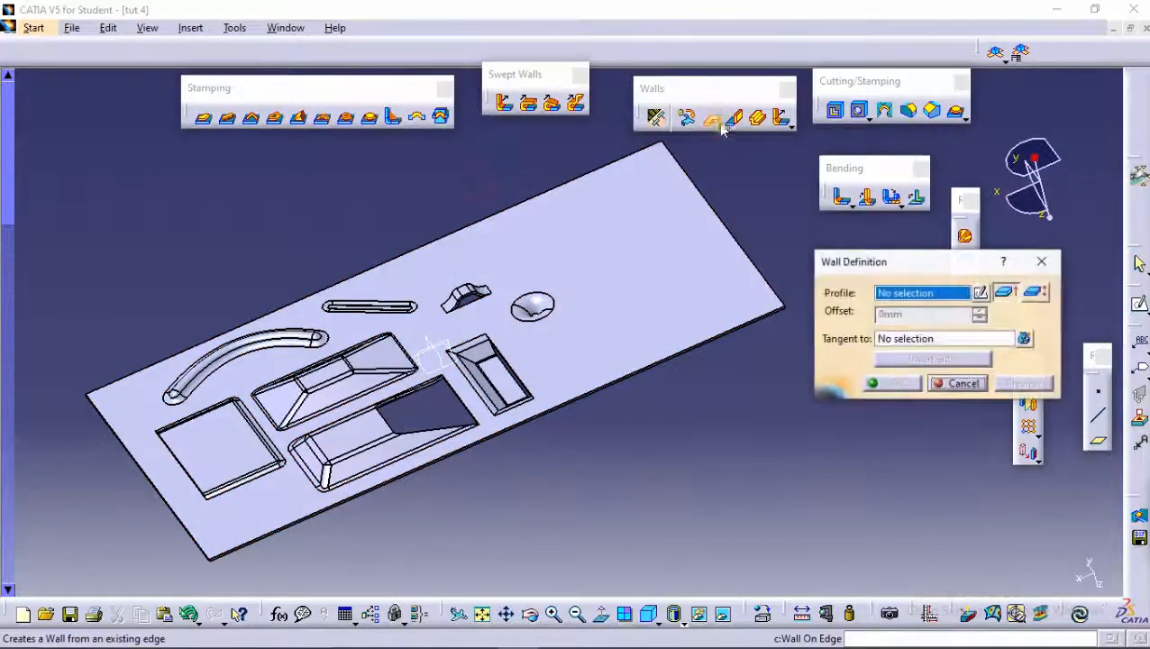
click(966, 384)
click(734, 118)
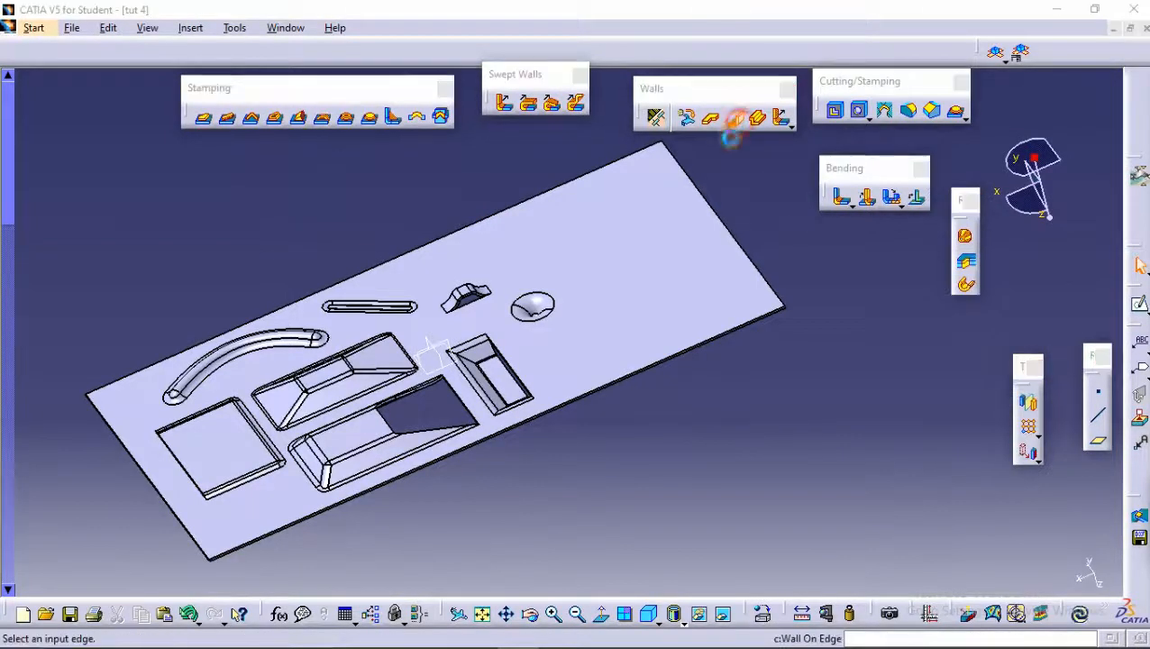
middle_drag(397, 419, 489, 293)
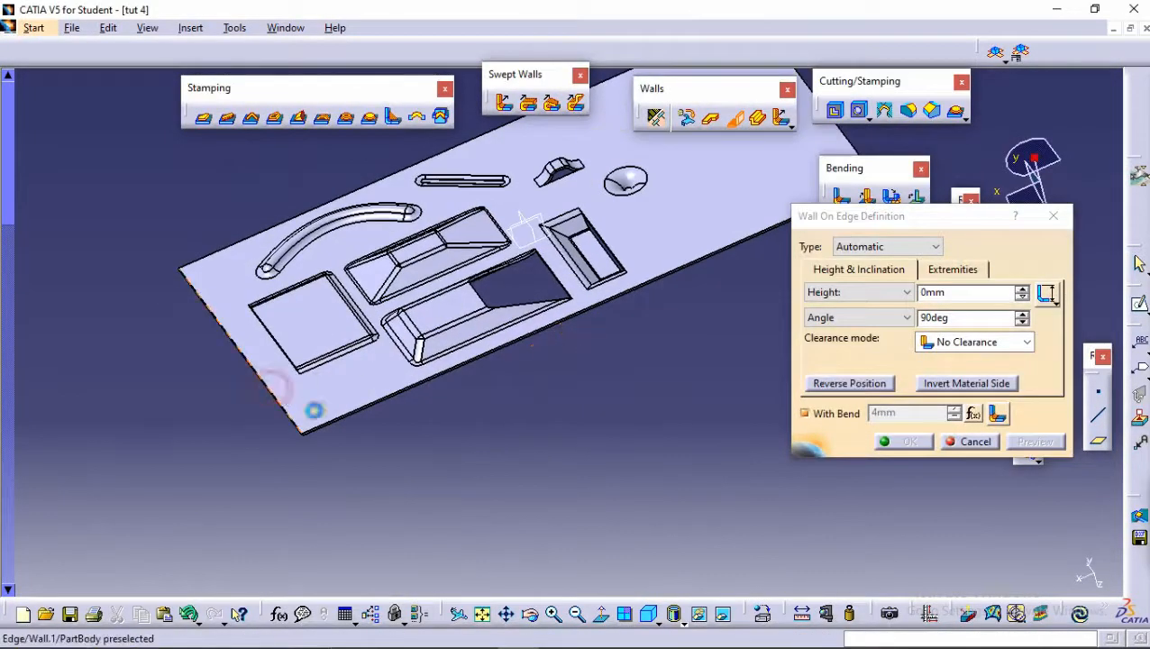
click(285, 394)
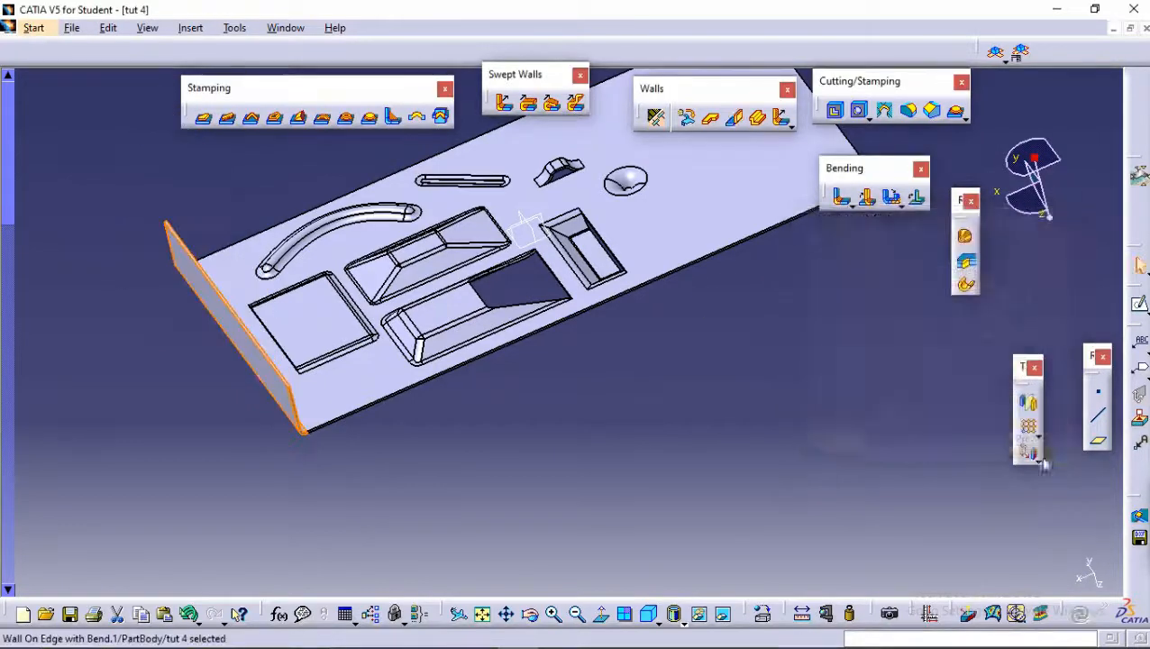
Start a Stiffening Rib on the bend's outer face near the plate corner and preview it with length 30 mm and radius R1 12 mm.
click(391, 121)
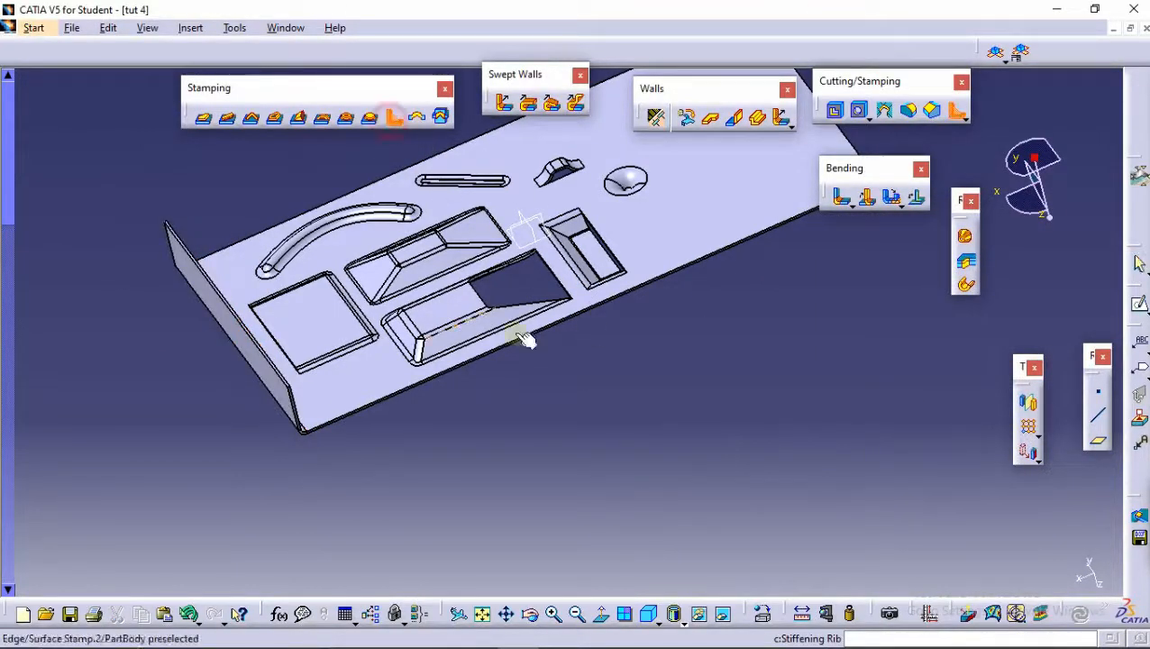
middle_drag(511, 331, 642, 273)
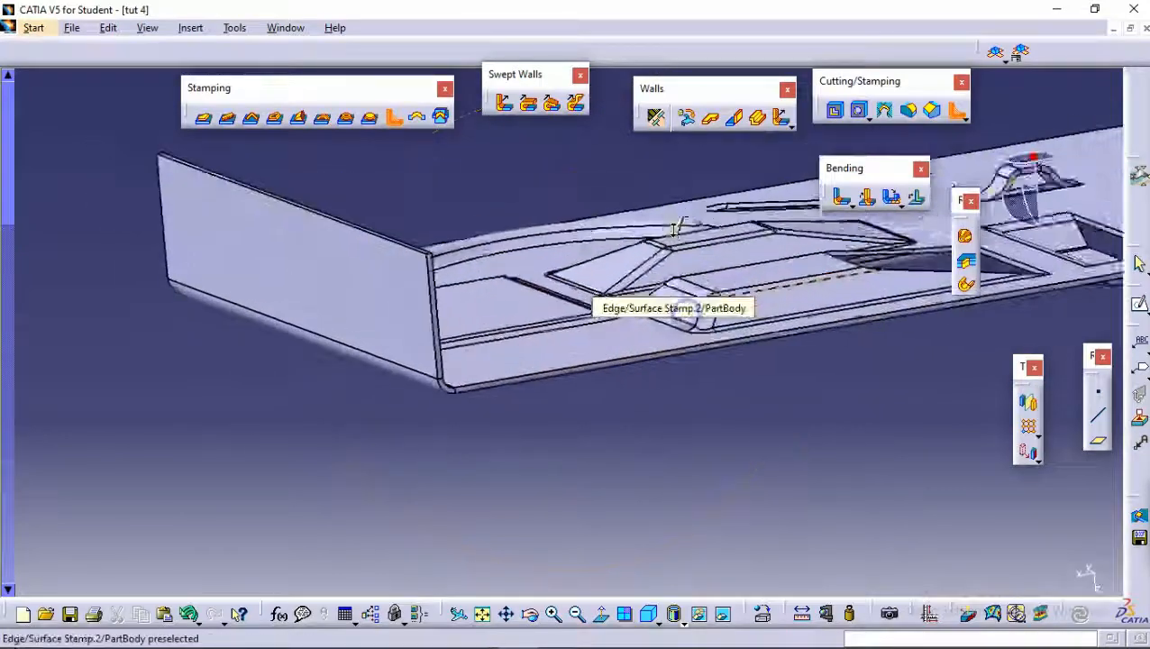
middle_drag(514, 372, 539, 291)
click(468, 220)
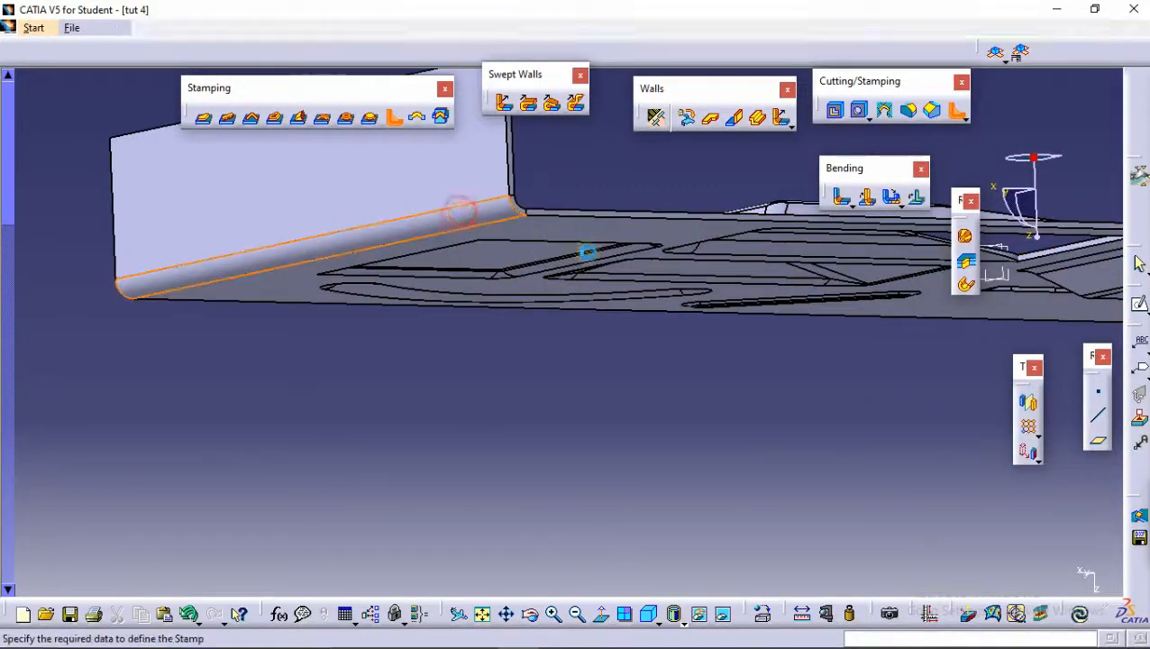
middle_drag(585, 251, 552, 277)
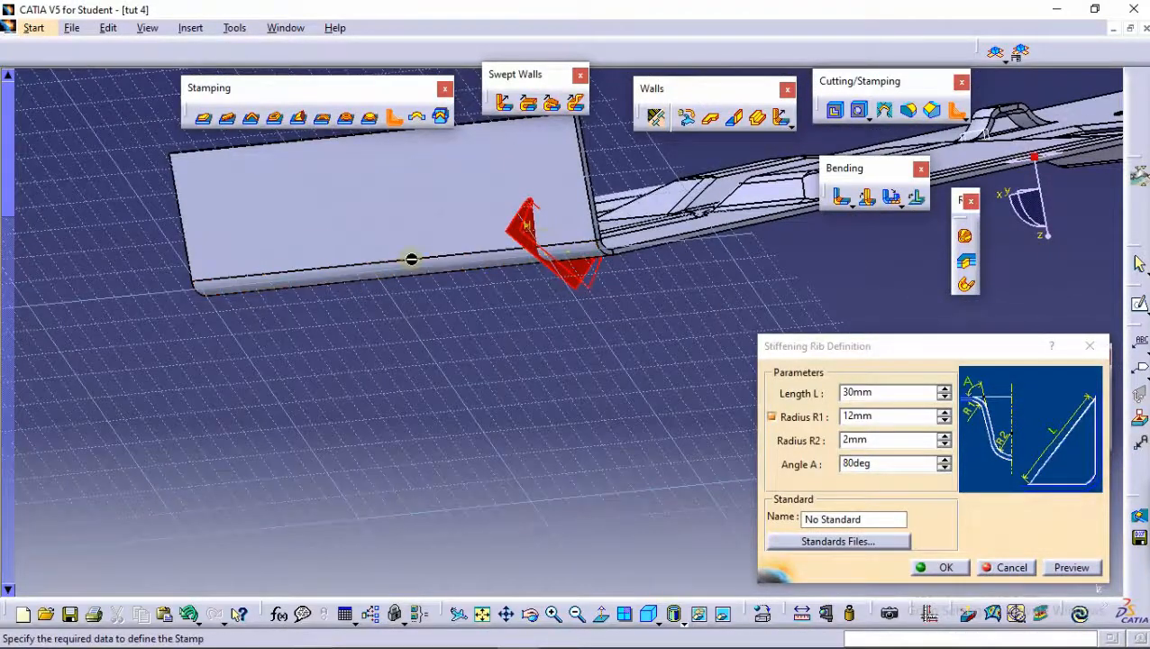
middle_drag(401, 277, 475, 282)
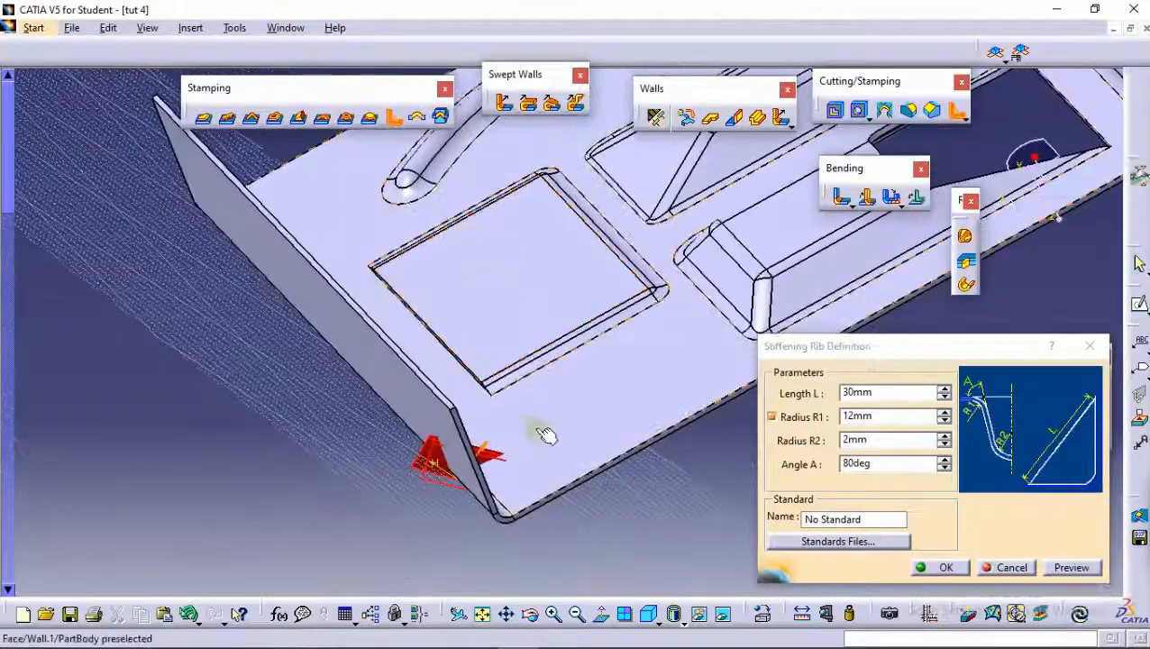
middle_drag(542, 434, 543, 340)
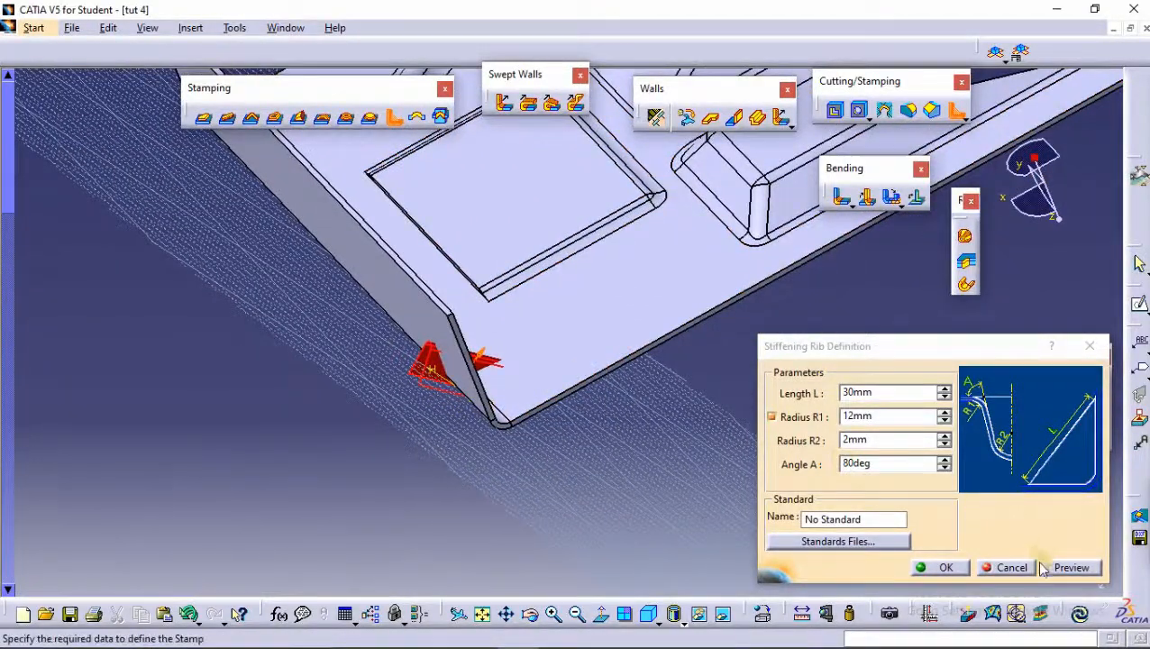
middle_drag(424, 387, 613, 377)
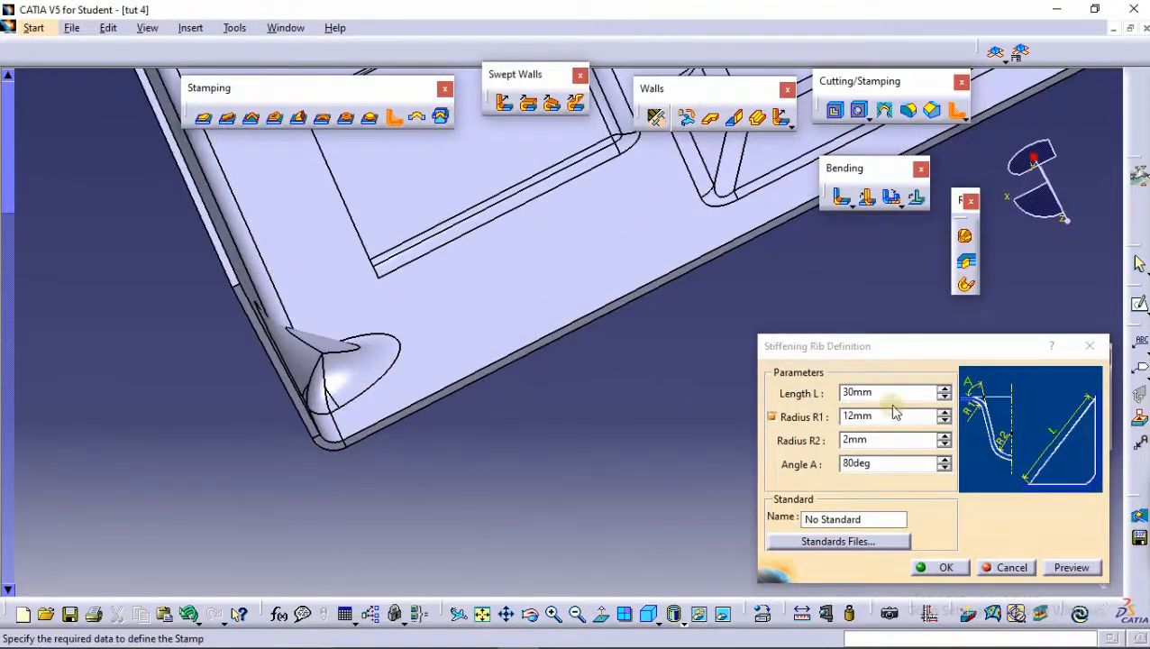
middle_drag(494, 384, 436, 398)
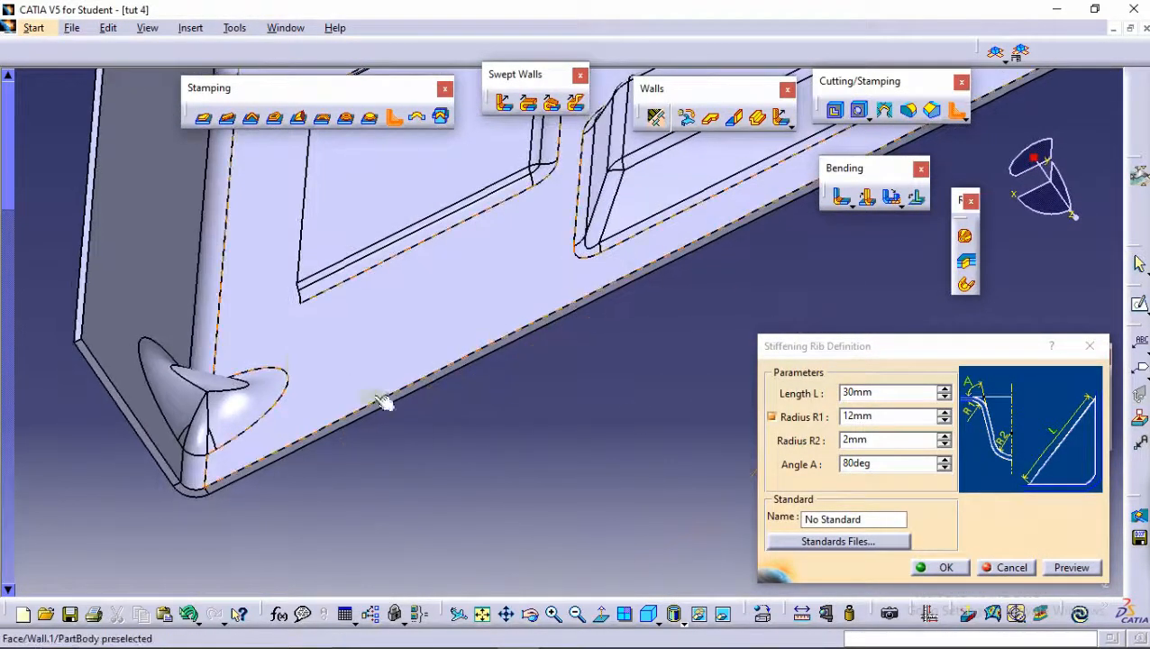
Preview the stiffening rib with radius R1 at 7 mm, reduce R1 to 1 mm, and create the rib.
click(944, 420)
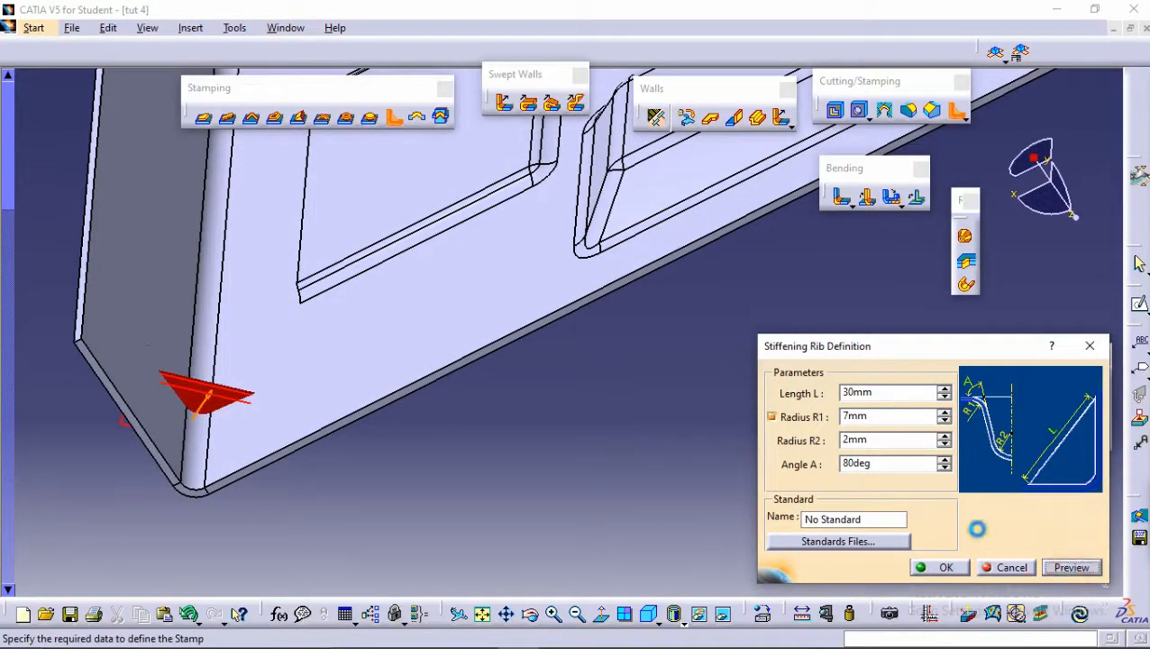
middle_drag(514, 379, 566, 323)
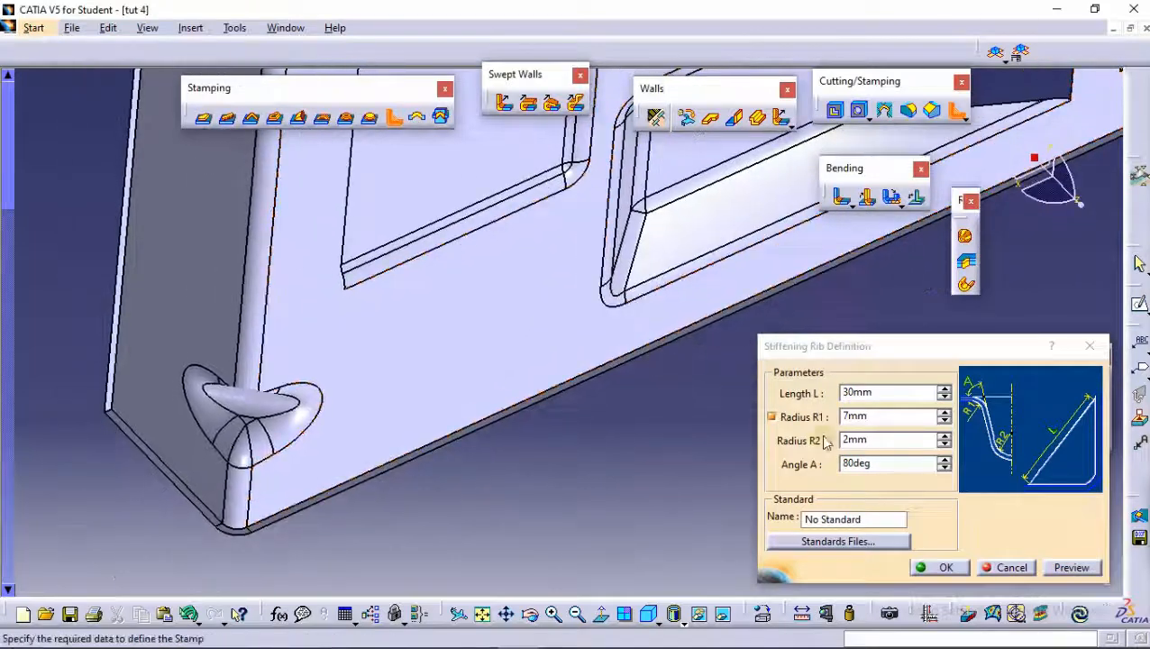
click(944, 421)
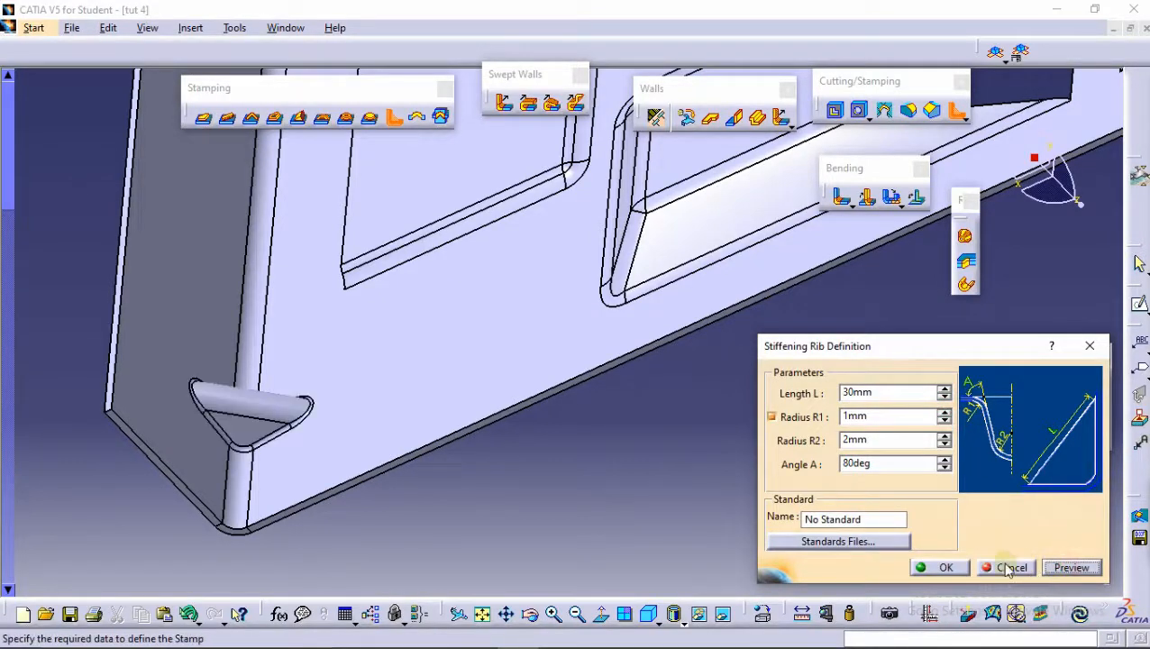
middle_drag(547, 362, 518, 426)
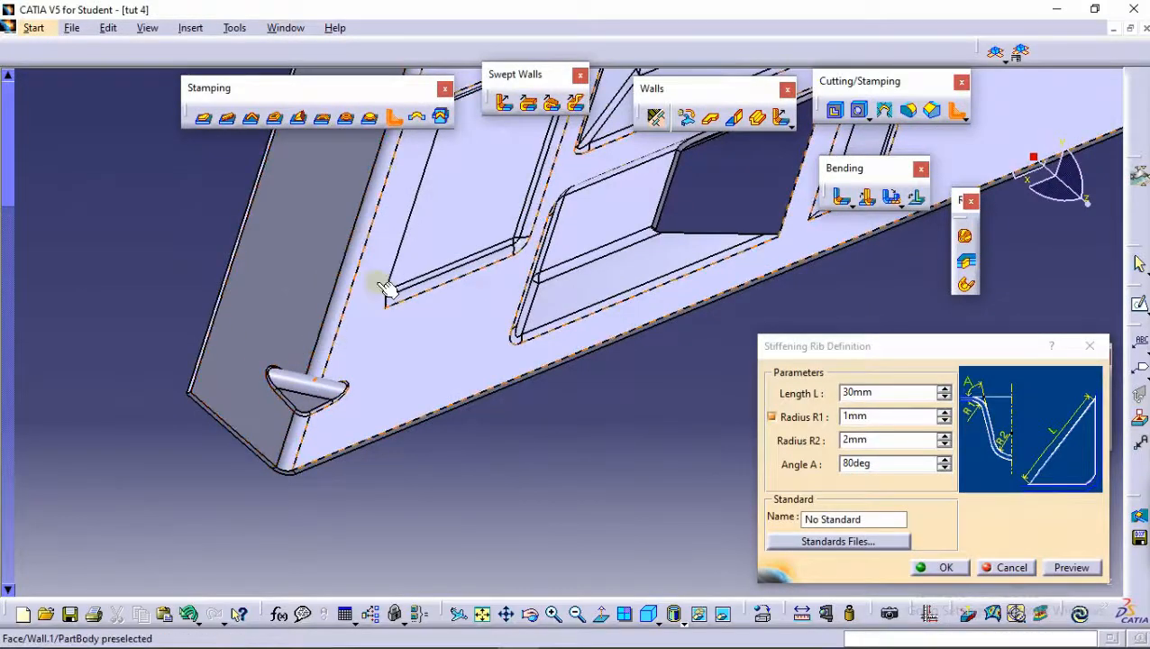
click(928, 570)
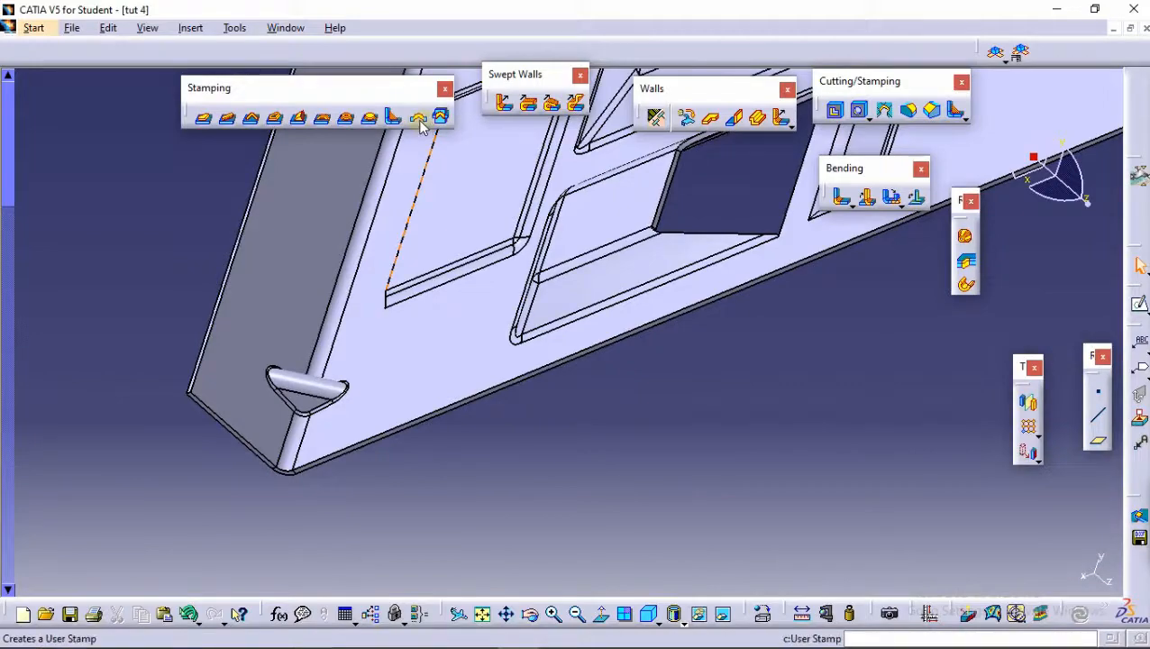
Create a Dowel with diameter 11 mm on the wall between the stiffening rib and the rectangular stamps.
click(418, 118)
click(419, 335)
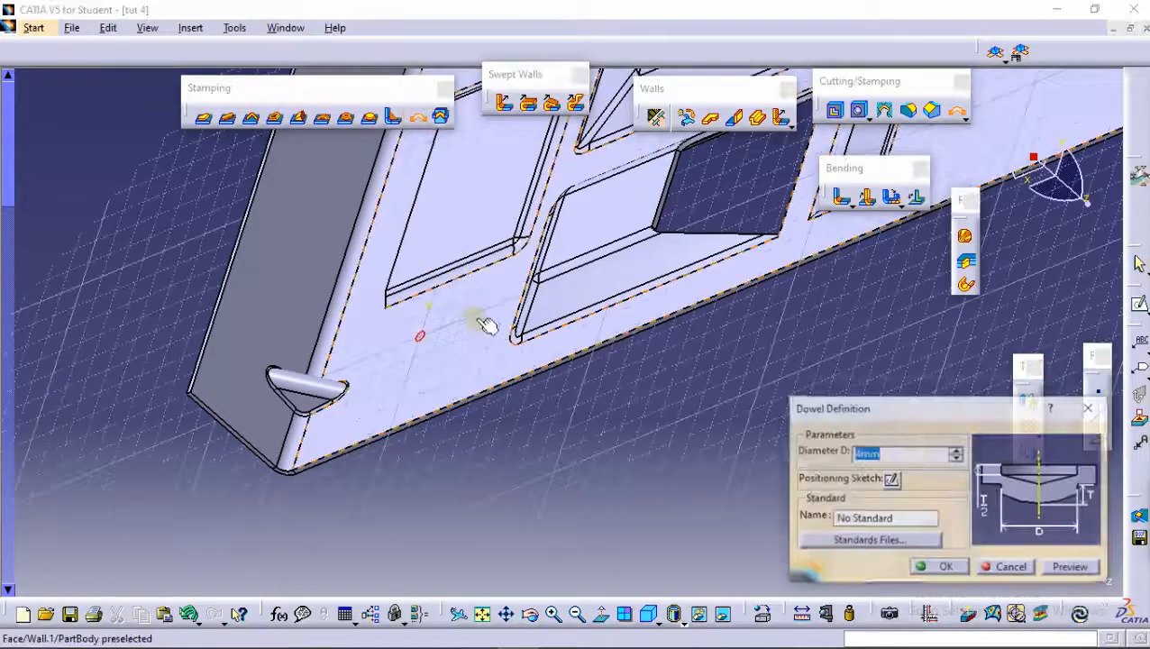
middle_drag(480, 319, 478, 279)
mouse_move(413, 312)
middle_down()
mouse_move(526, 320)
mouse_move(565, 252)
mouse_move(577, 271)
middle_up()
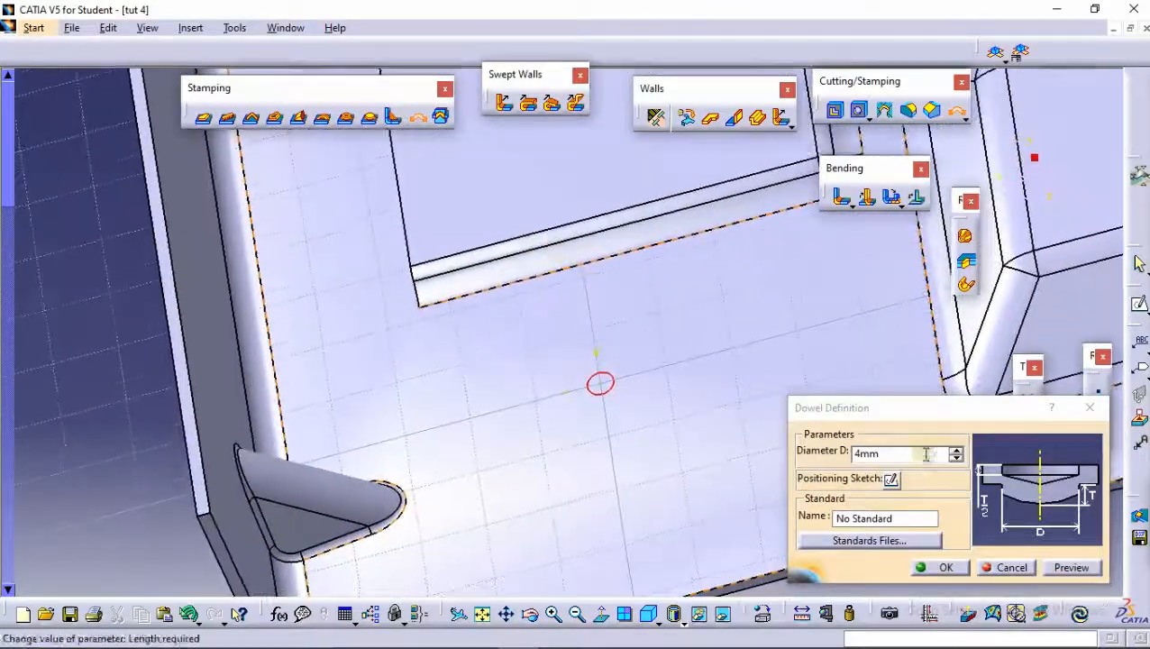
click(957, 450)
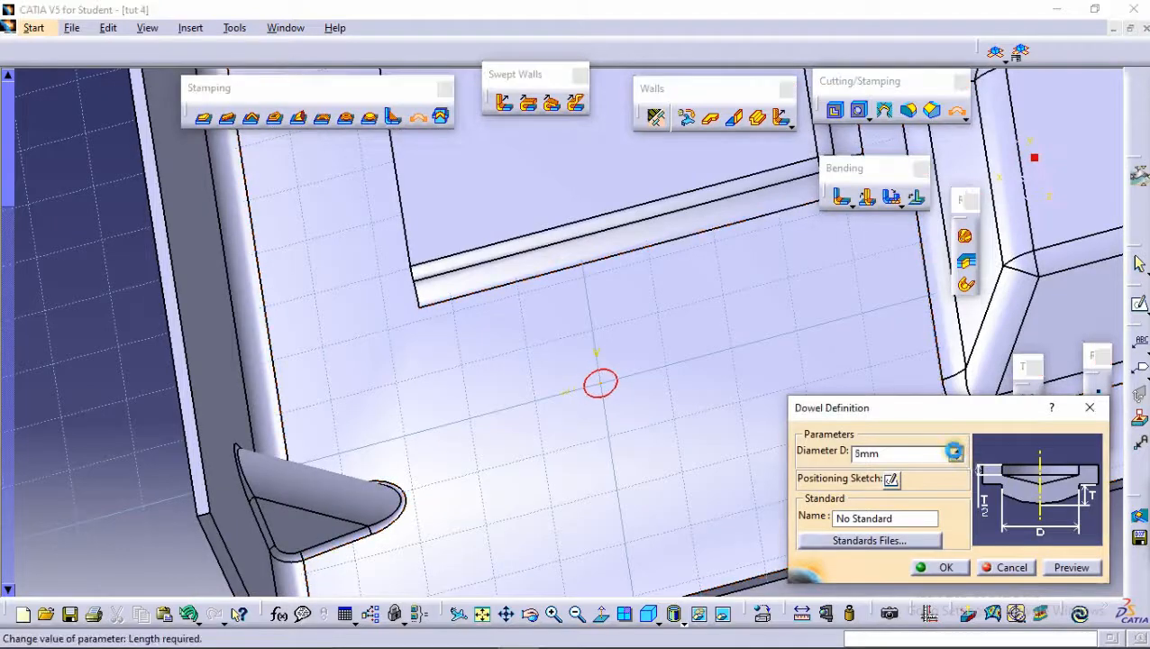
click(1066, 568)
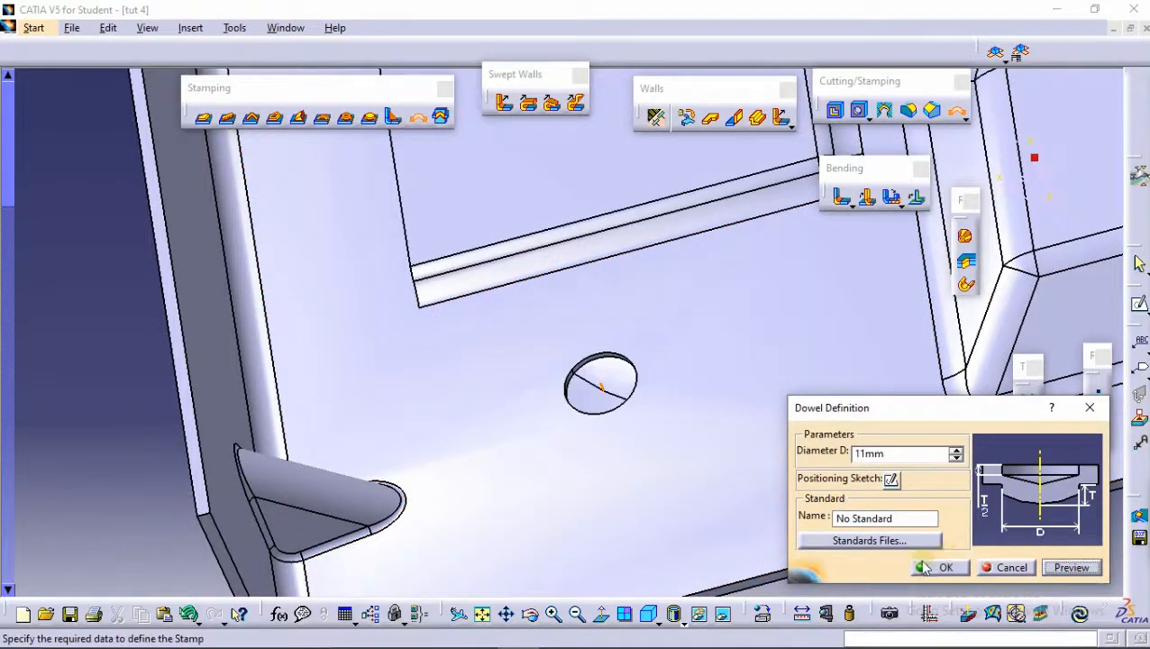
click(929, 568)
Select the entire stamped sheet metal part and delete all its features.
middle_drag(578, 255, 429, 167)
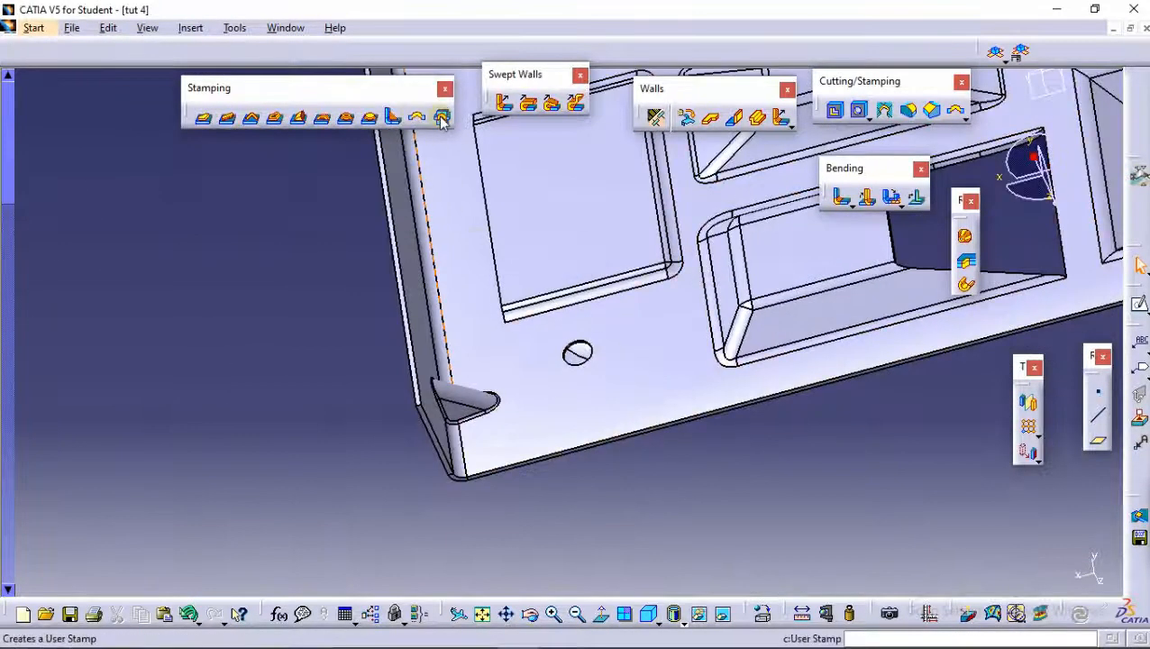
middle_drag(500, 192, 552, 391)
middle_drag(784, 249, 851, 305)
drag(897, 419, 407, 178)
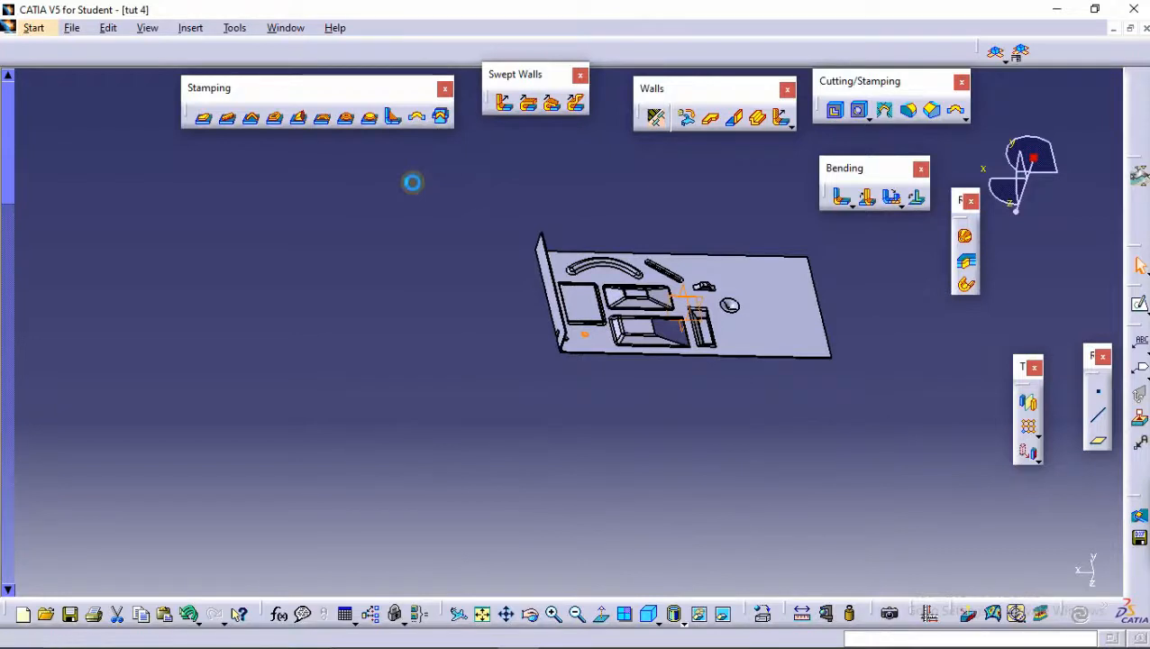
key(Delete)
key(Return)
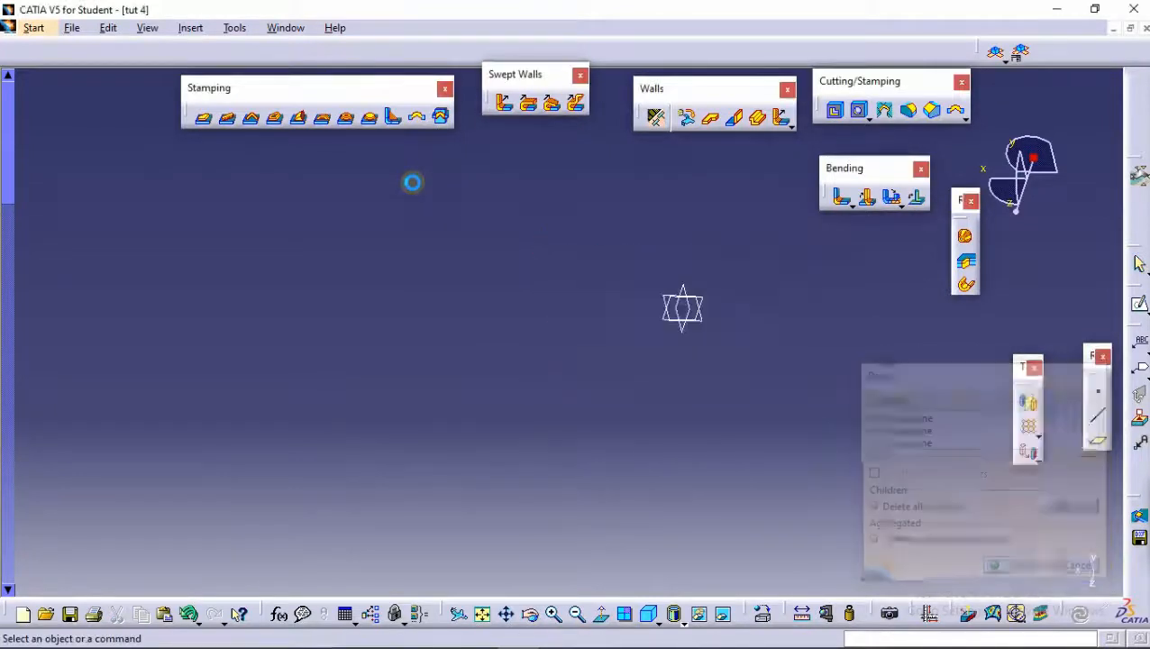
Start a new Wall and open a sketch on the xy plane for its profile.
click(735, 119)
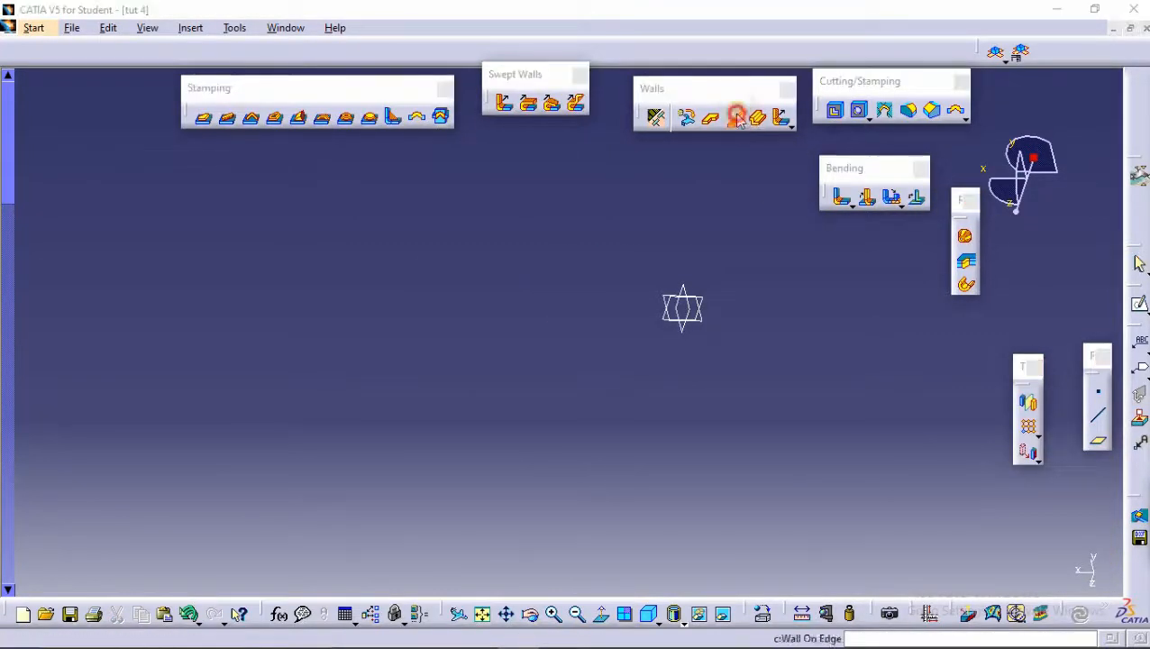
click(713, 368)
click(711, 118)
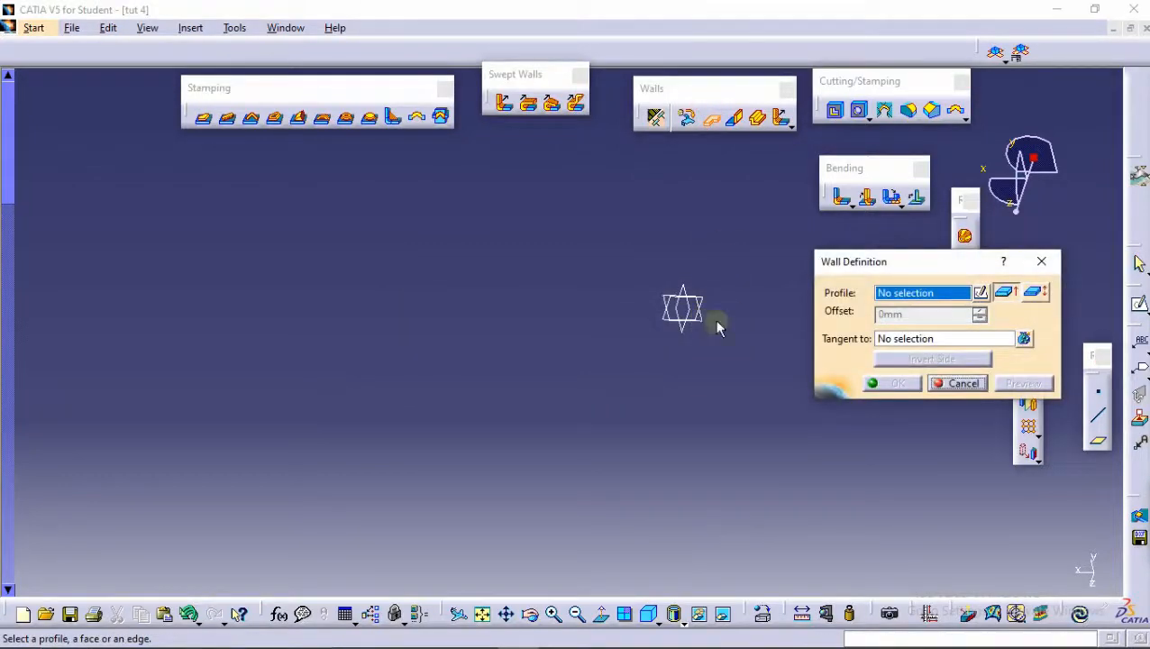
click(979, 292)
click(700, 323)
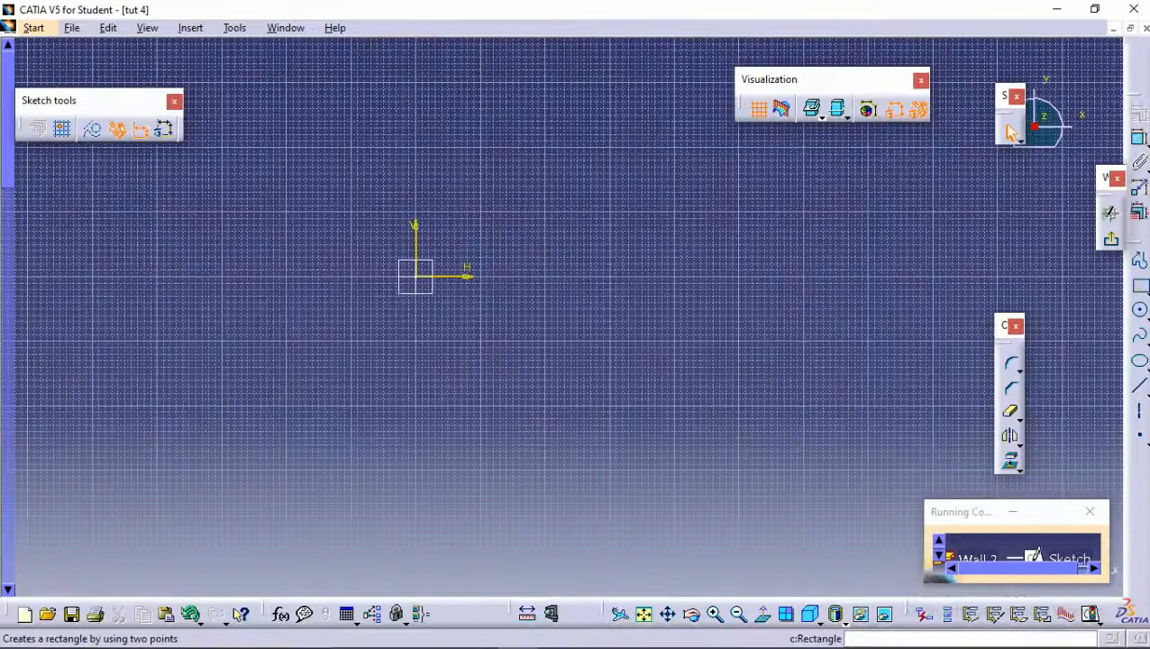
Sketch a centered rectangle around the origin, create the wall from it with 0 mm offset, and reopen and confirm its definition.
click(1147, 291)
click(1118, 302)
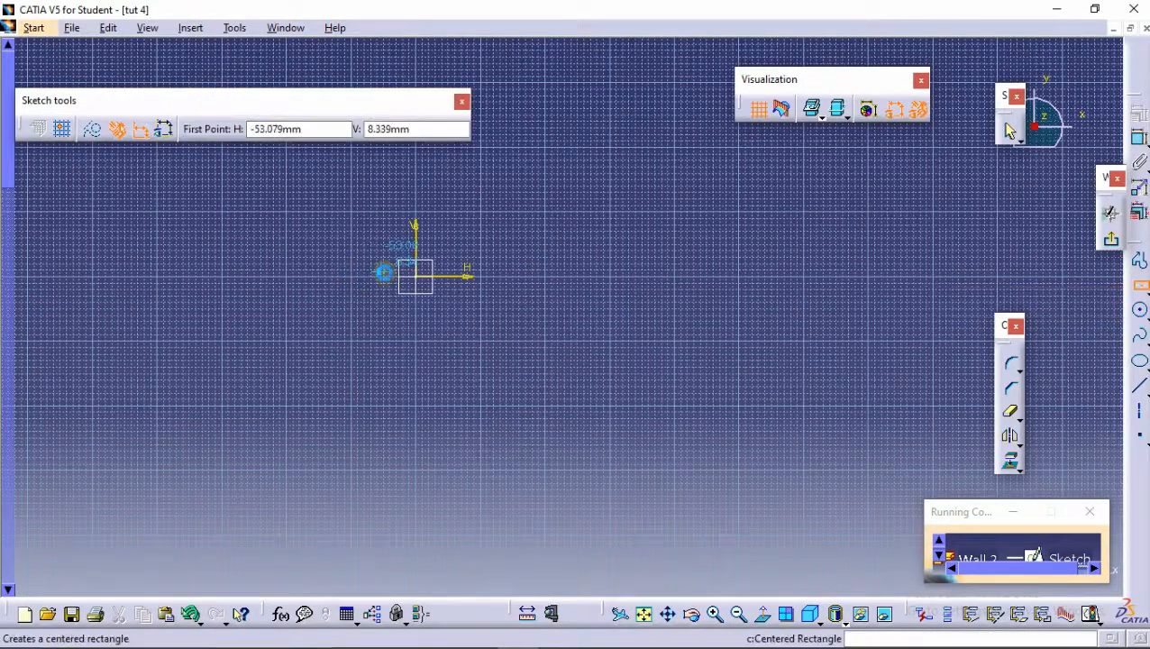
click(238, 169)
click(1112, 243)
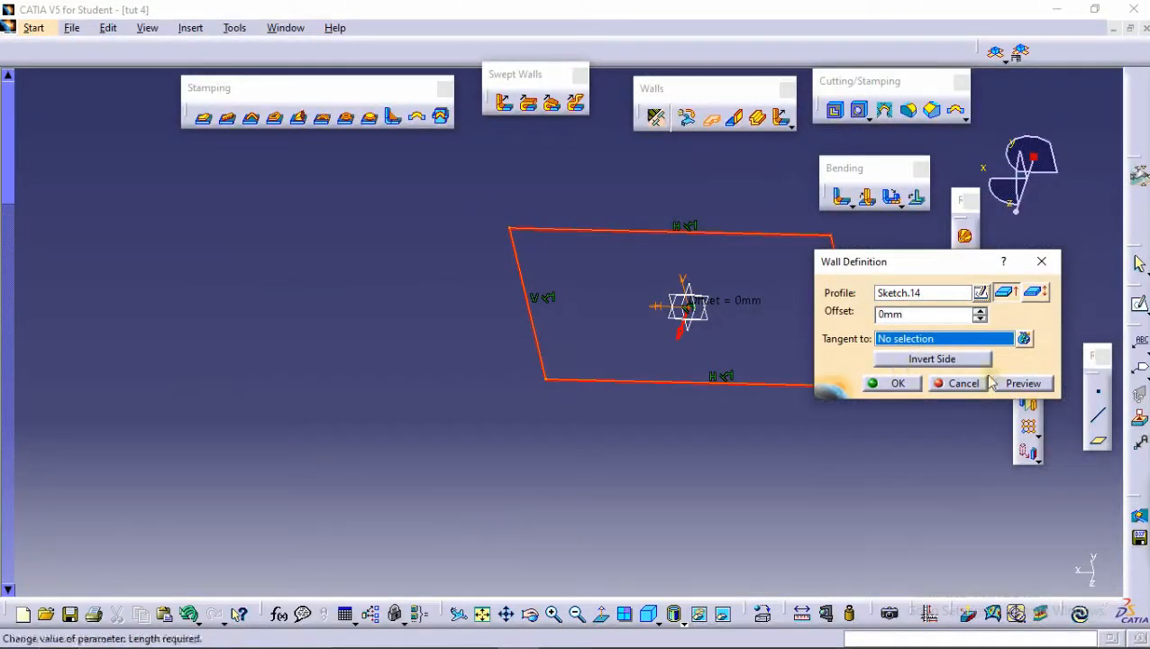
click(893, 383)
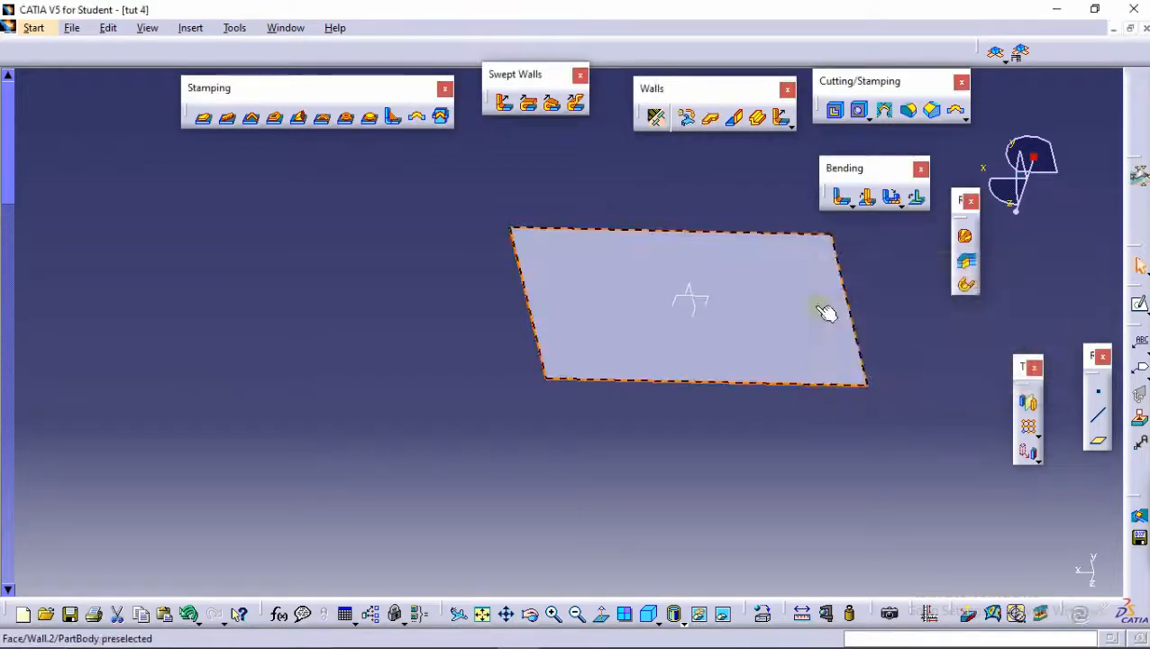
double_click(784, 291)
click(888, 383)
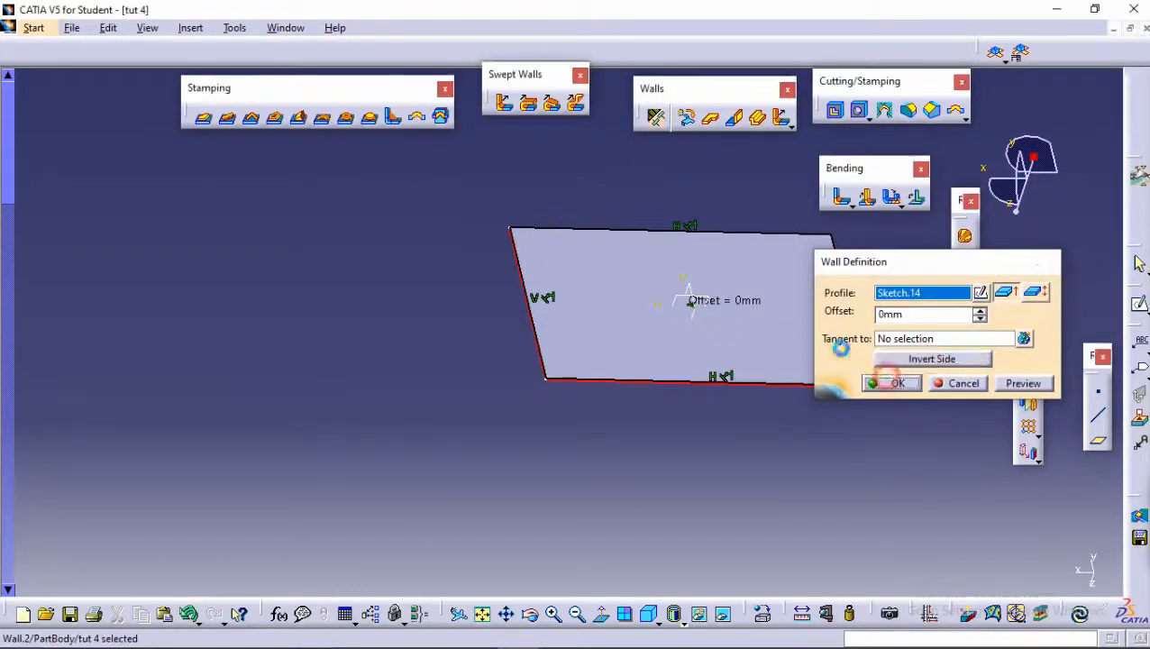
Reopen the new wall's definition to check its profile and offset, and accept it unchanged.
middle_drag(646, 174, 599, 346)
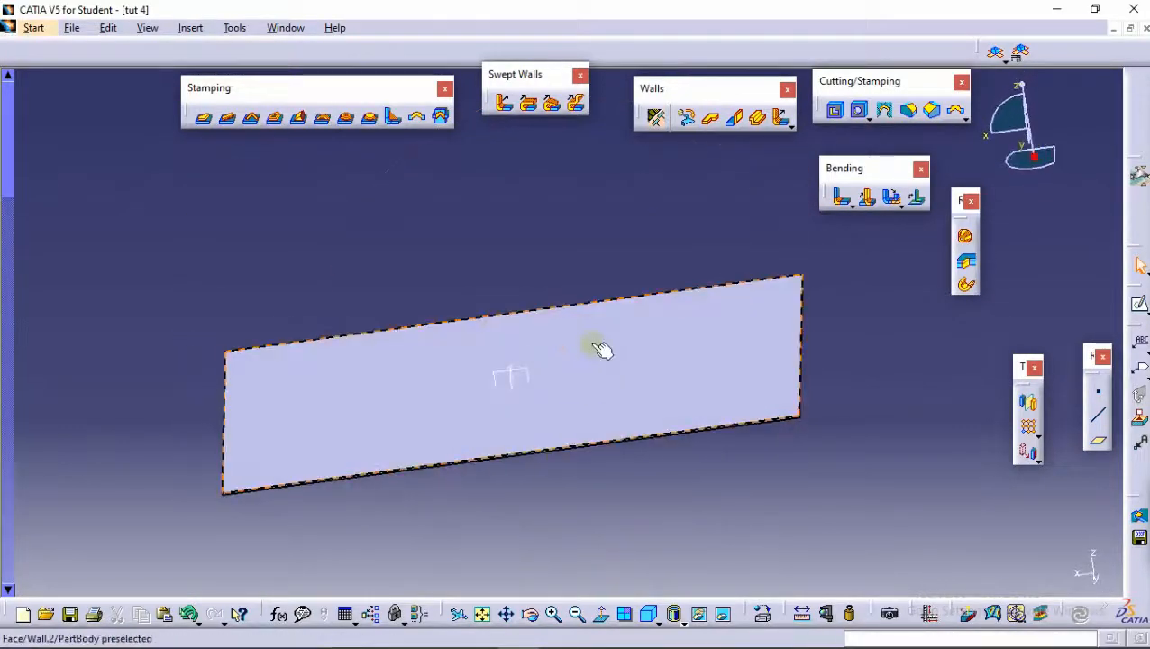
click(750, 364)
click(890, 380)
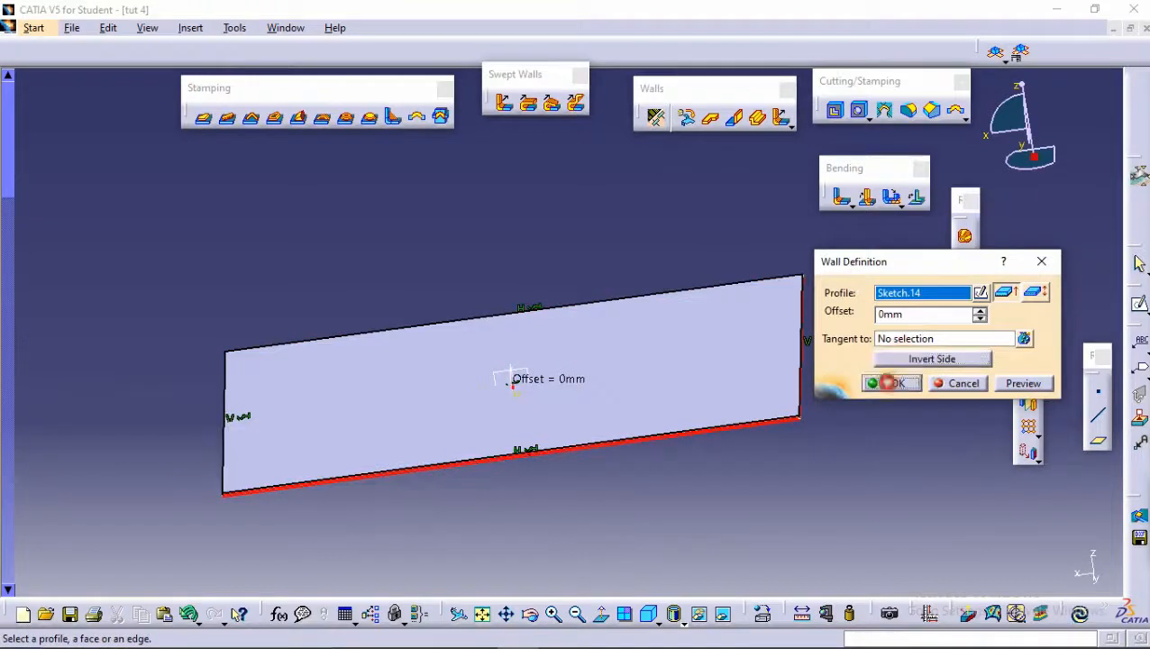
click(641, 228)
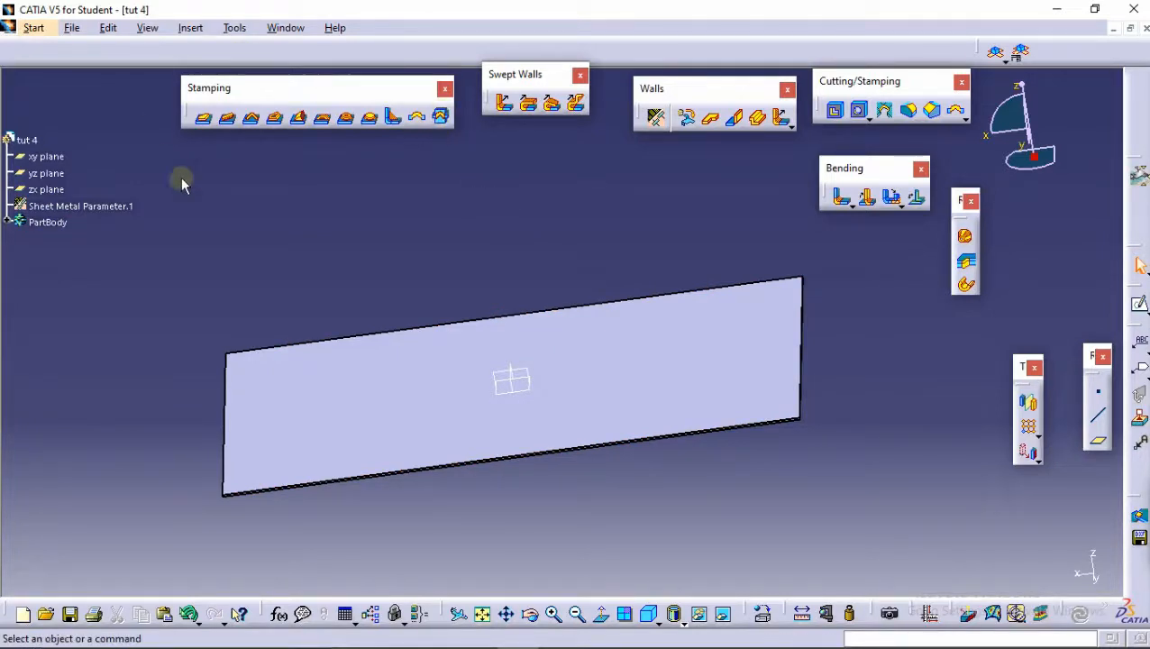
Insert a new body into the part and switch to the Part Design workbench.
click(191, 28)
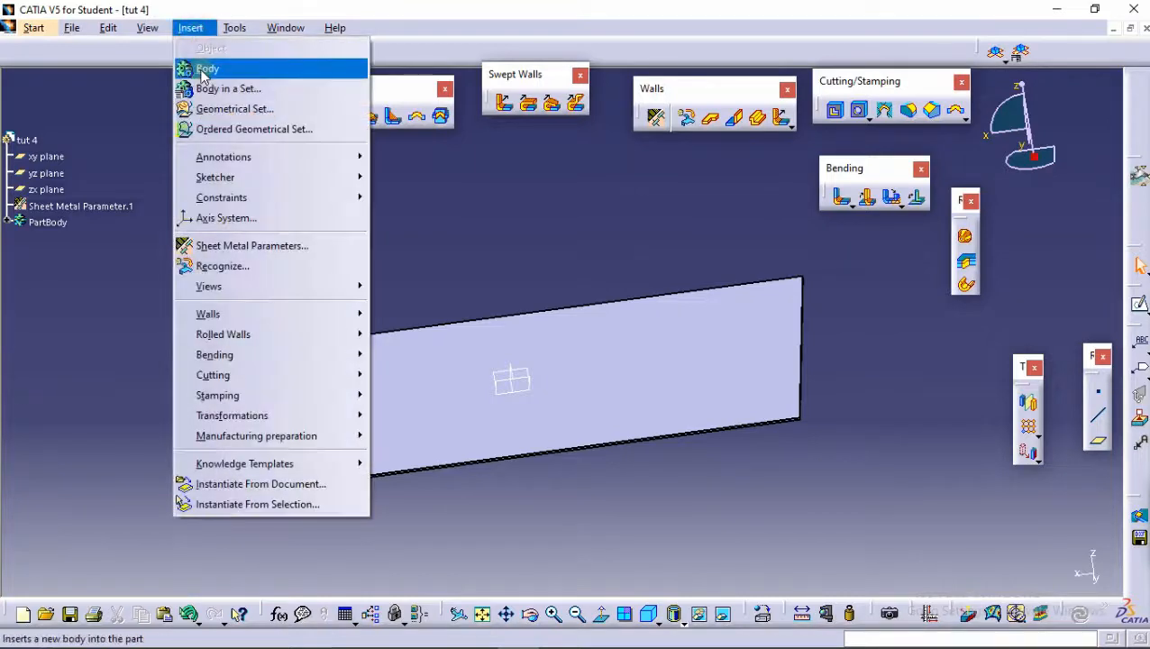
click(200, 72)
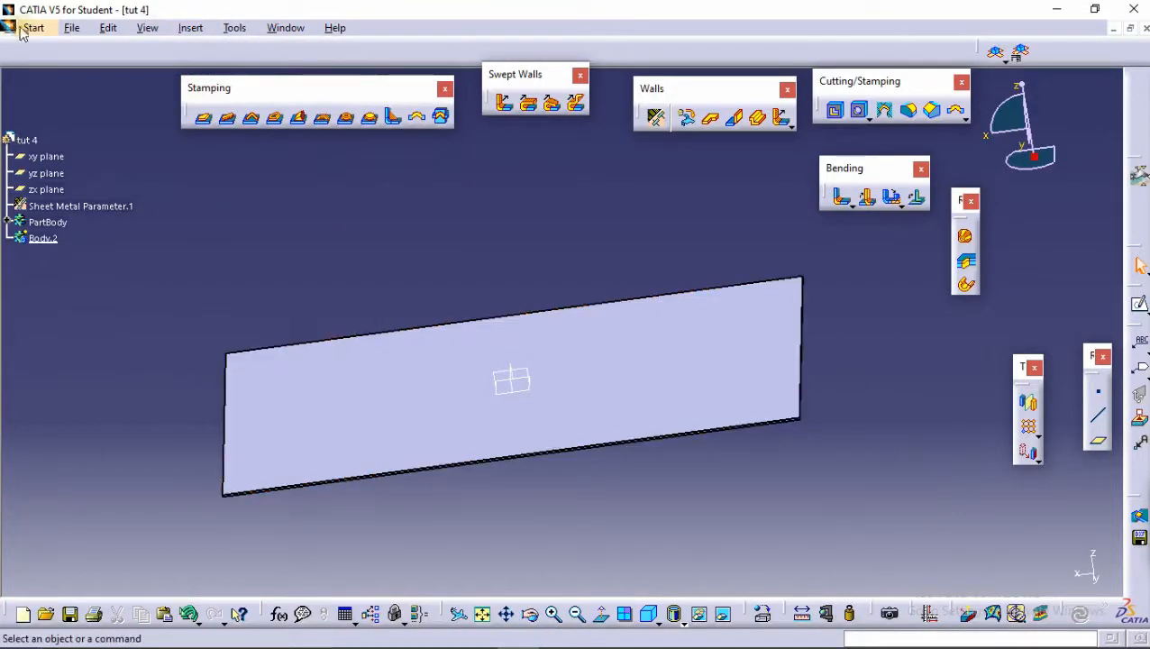
click(31, 28)
mouse_move(80, 69)
click(270, 70)
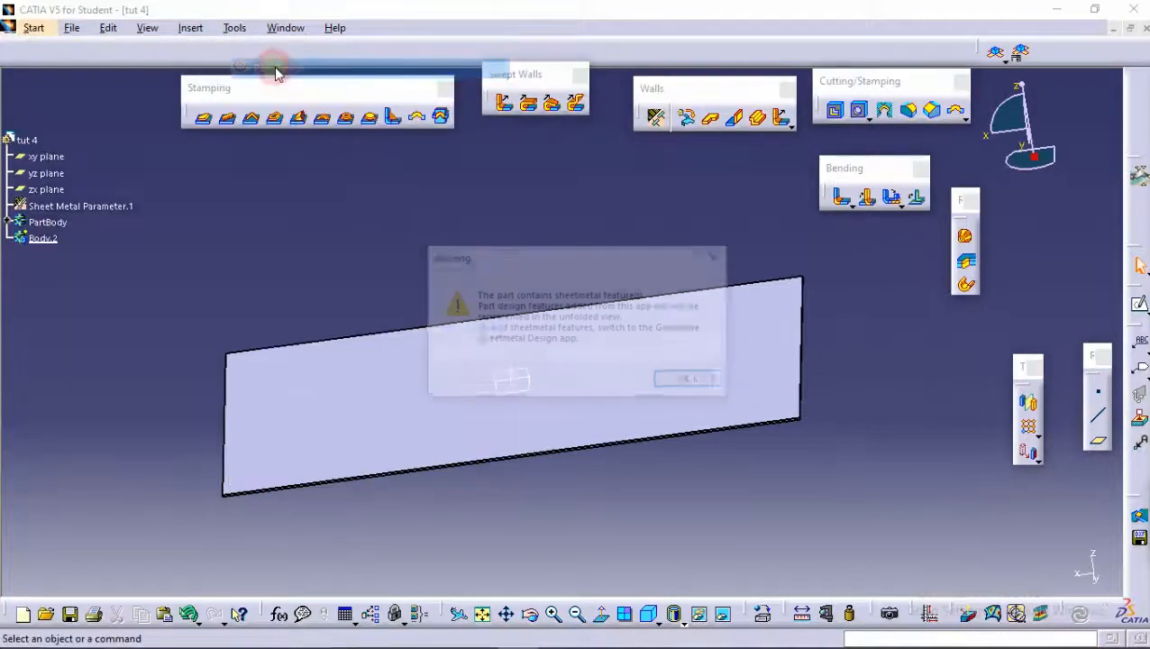
click(687, 381)
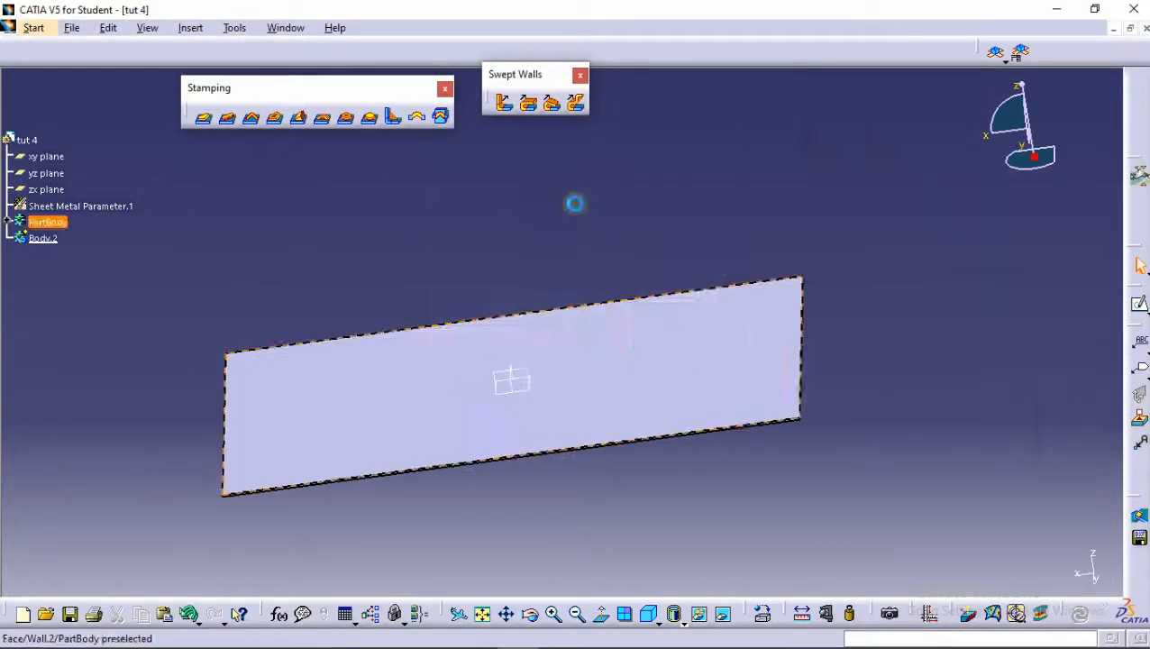
Sketch a horizontal ellipse on the wall's face, centered on the H axis beside the origin, with a major radius of about 100 mm.
middle_drag(558, 190, 685, 264)
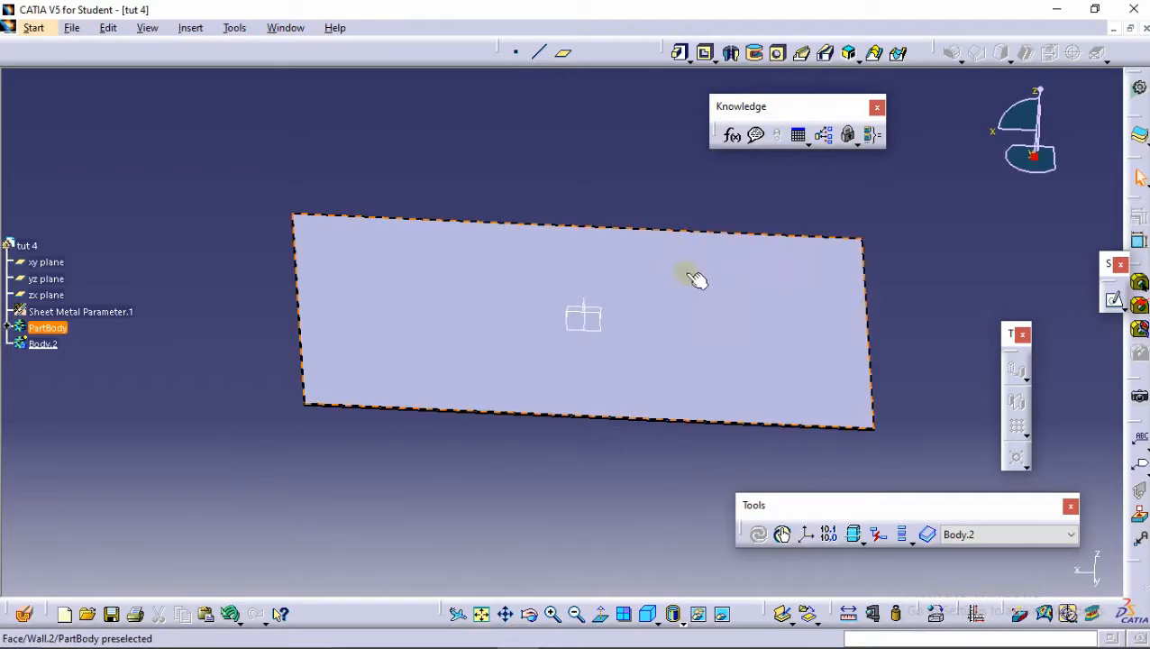
click(1115, 300)
click(685, 306)
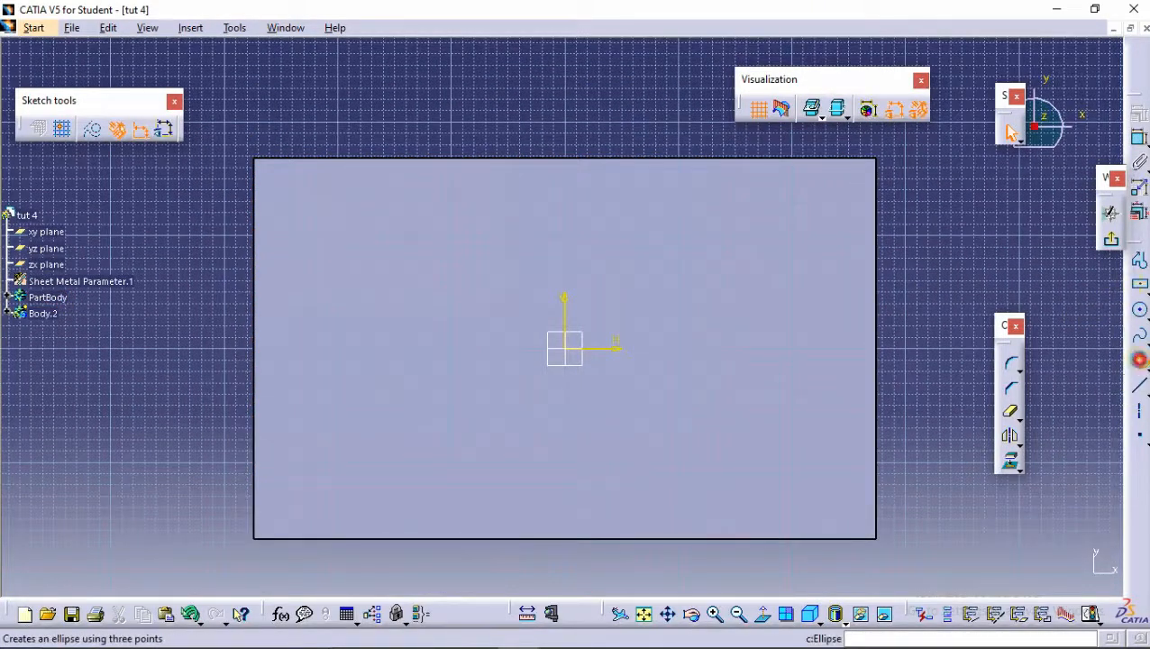
click(1140, 362)
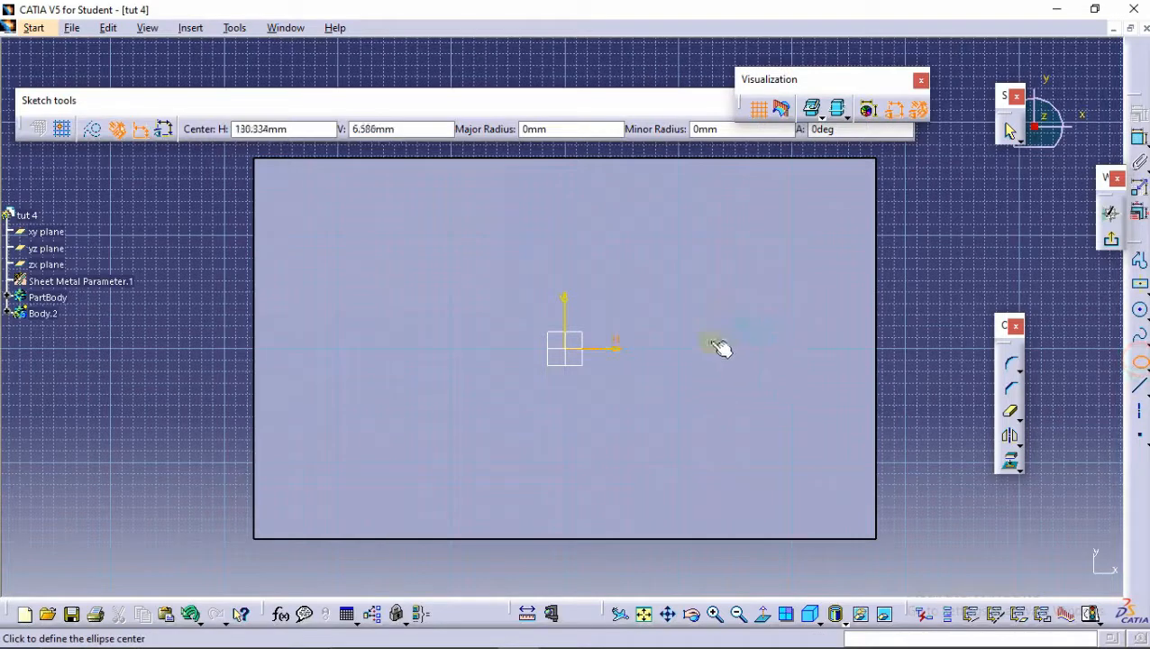
click(765, 346)
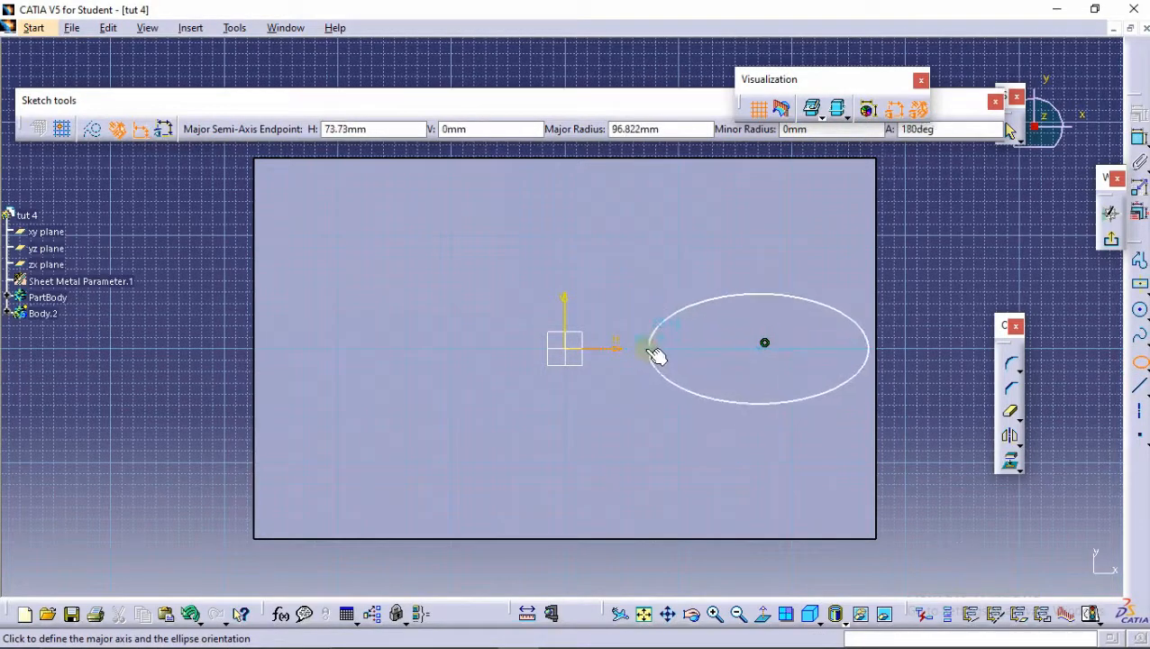
click(650, 349)
click(773, 308)
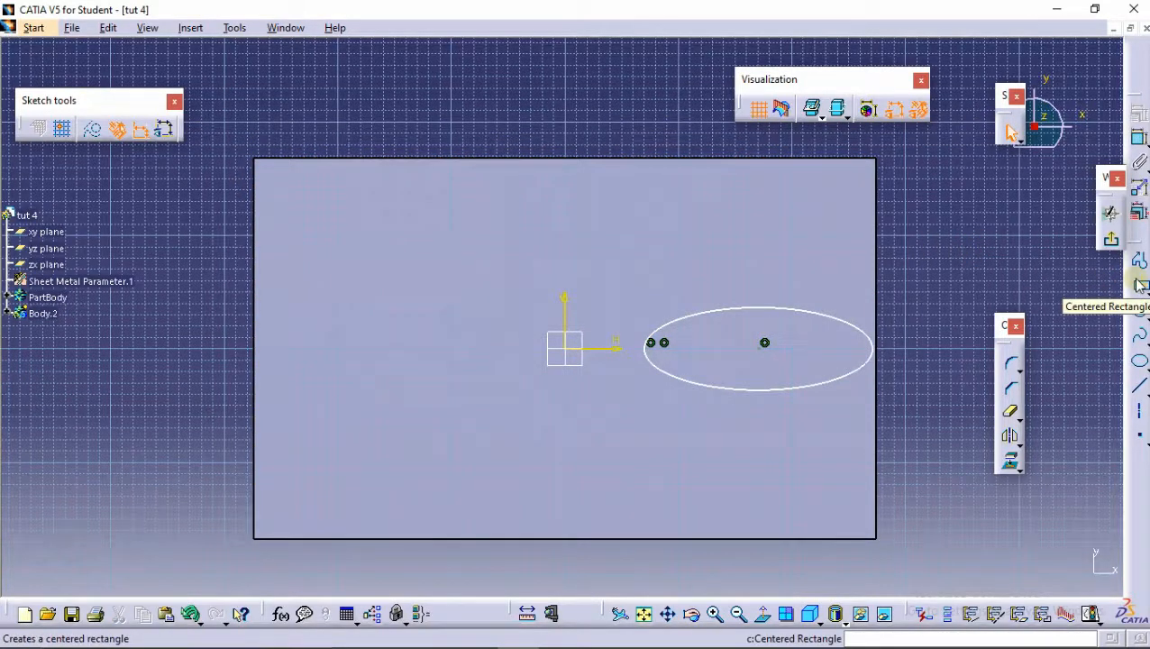
Move the ellipse's center along the H axis toward the origin and leave the sketch.
mouse_move(764, 305)
middle_down()
mouse_move(660, 267)
mouse_move(737, 282)
mouse_move(615, 299)
middle_up()
drag(598, 293, 568, 293)
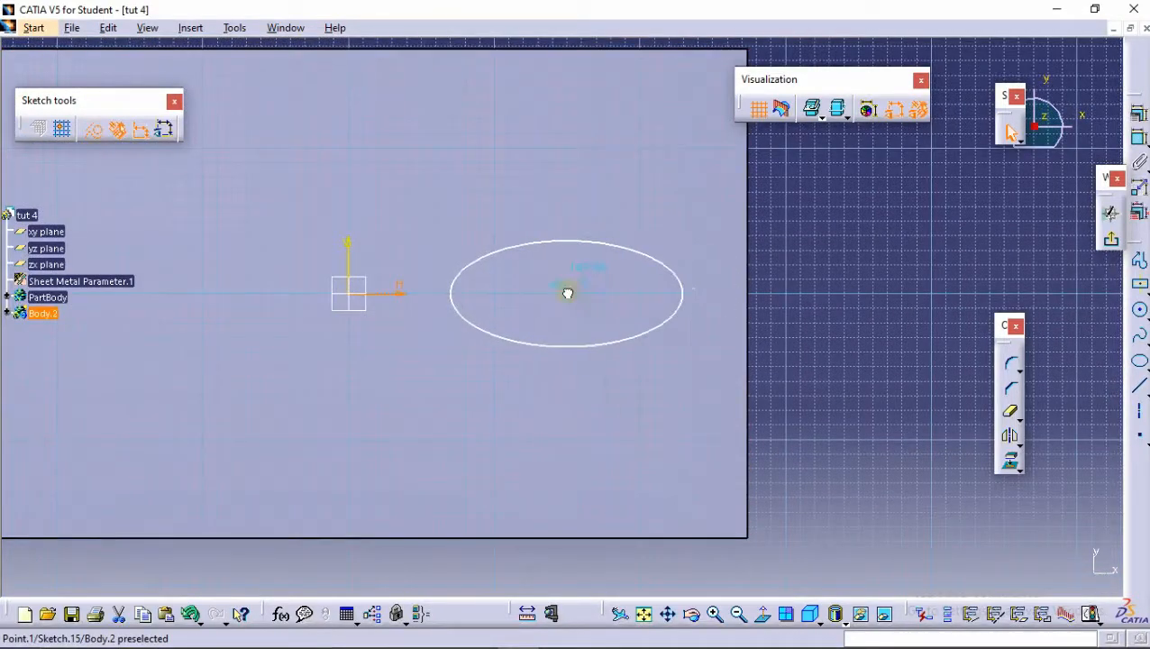
click(1110, 239)
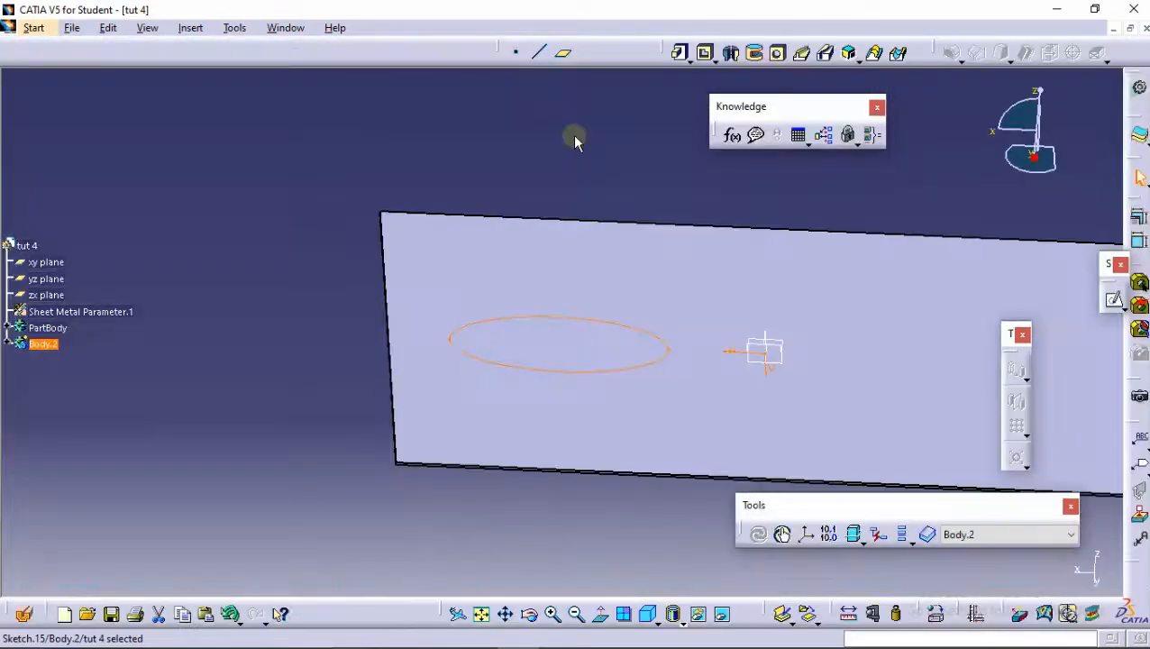
Extrude the ellipse into a Pad with a length of 50 mm.
mouse_move(570, 136)
middle_down()
mouse_move(591, 205)
mouse_move(613, 204)
mouse_move(631, 180)
middle_up()
click(681, 52)
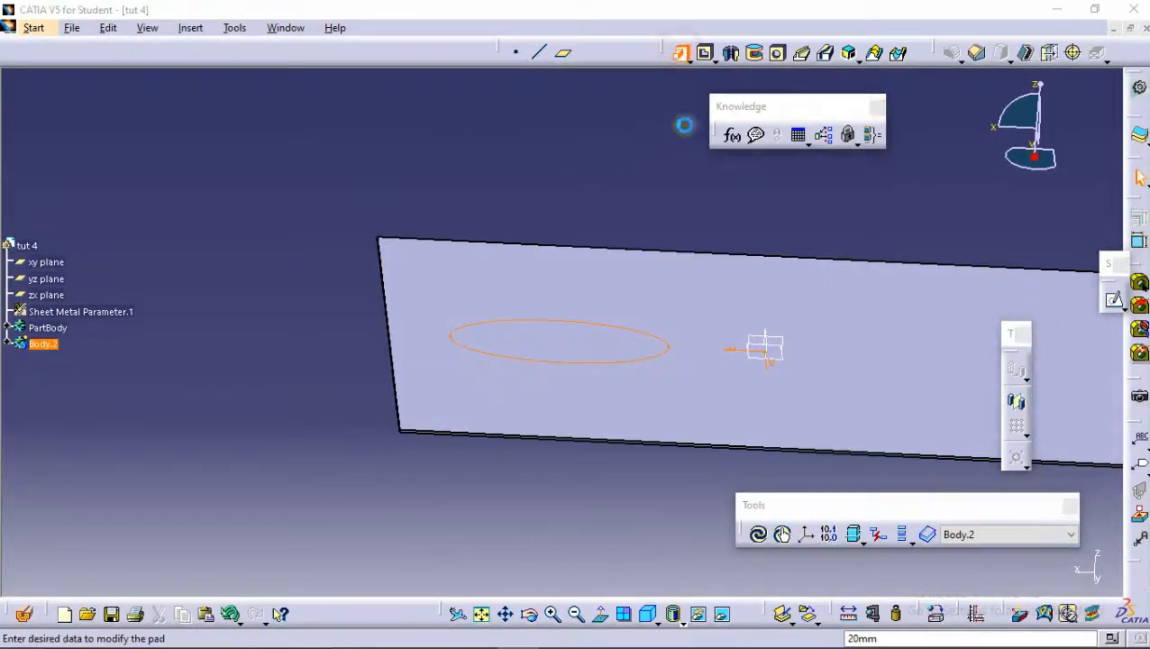
drag(585, 315, 584, 275)
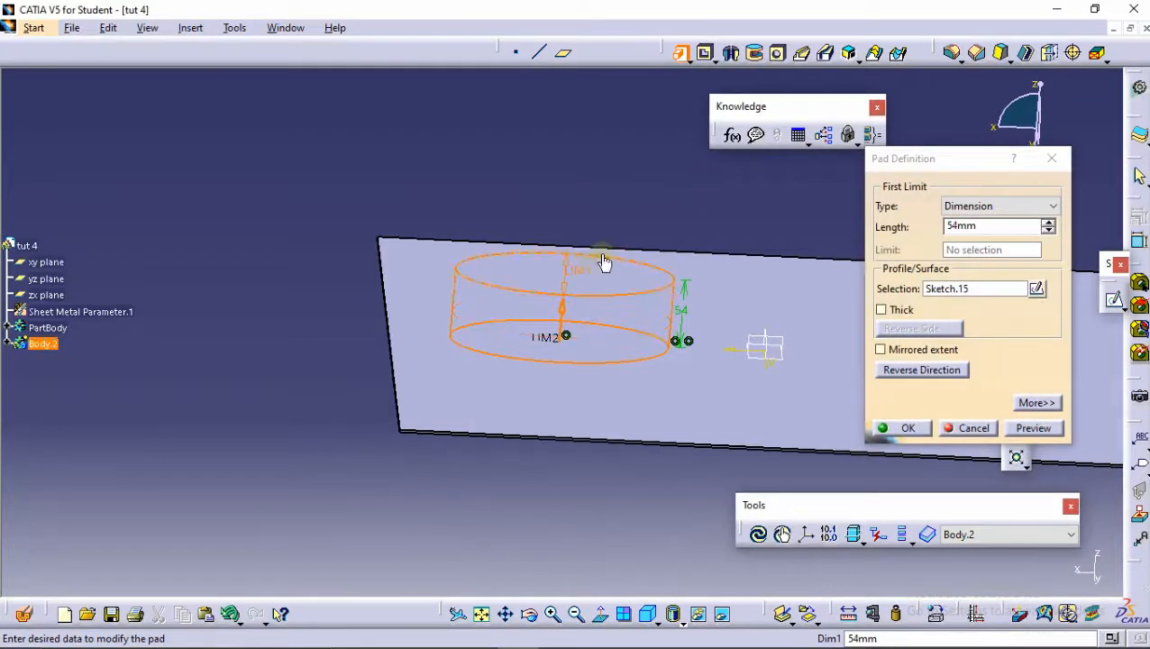
click(1033, 427)
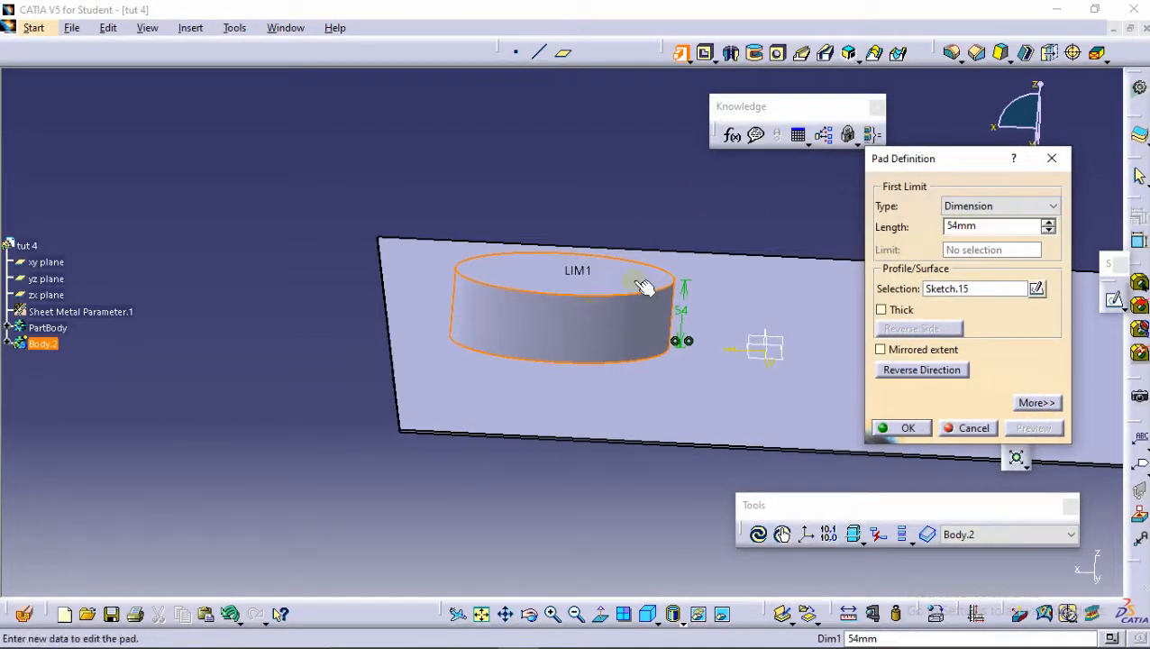
double_click(989, 226)
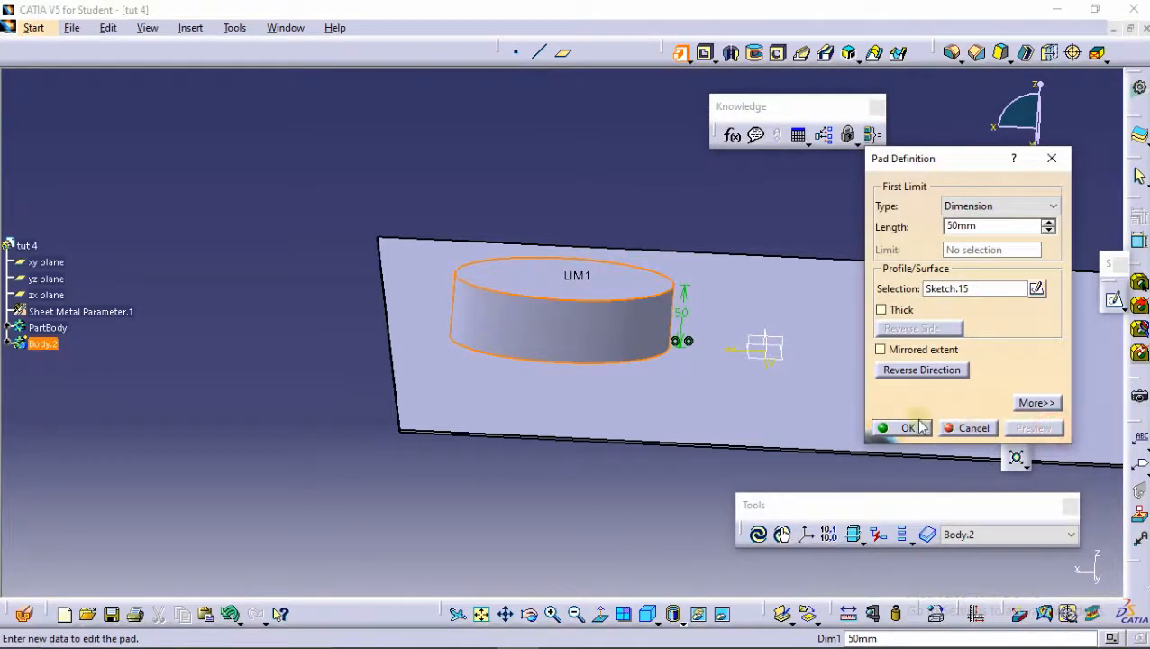
click(901, 428)
click(464, 94)
Draft the elliptical pad's side face by 5 deg, with the pad's top face as the neutral element.
click(1025, 52)
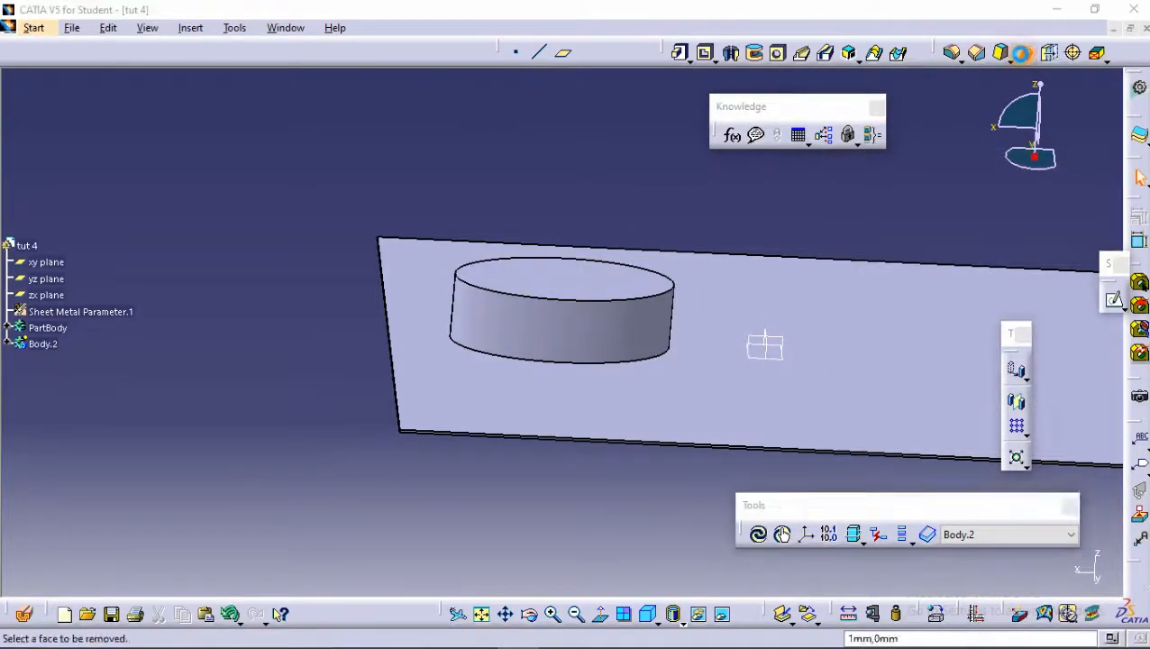
click(1077, 567)
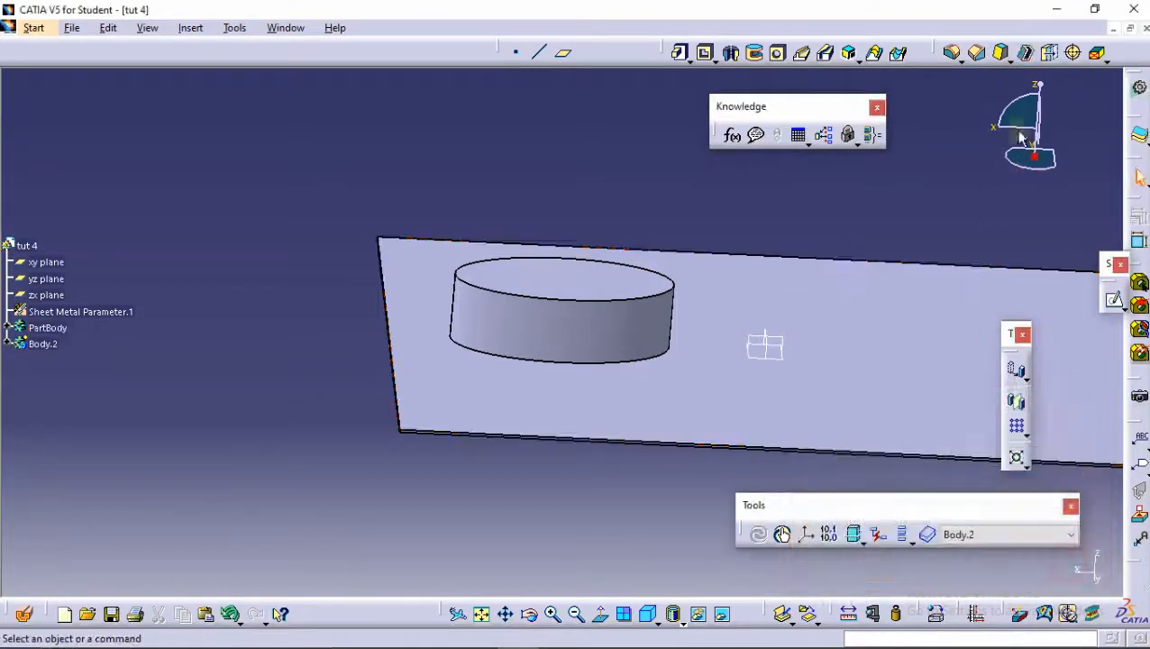
click(1001, 52)
click(621, 333)
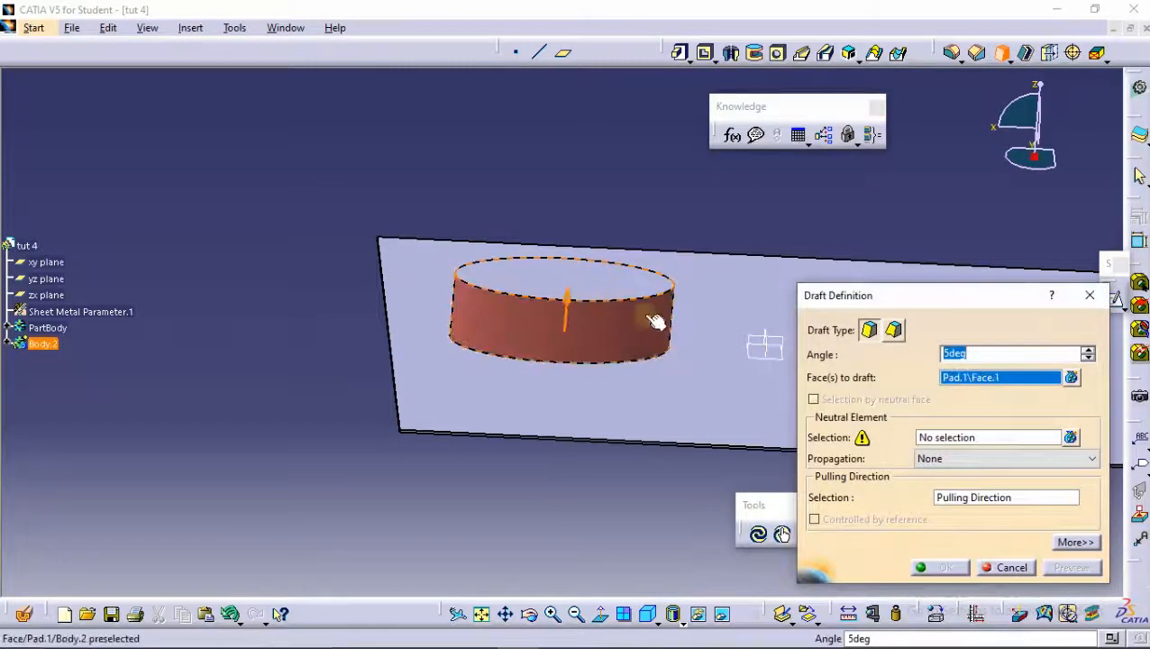
click(642, 284)
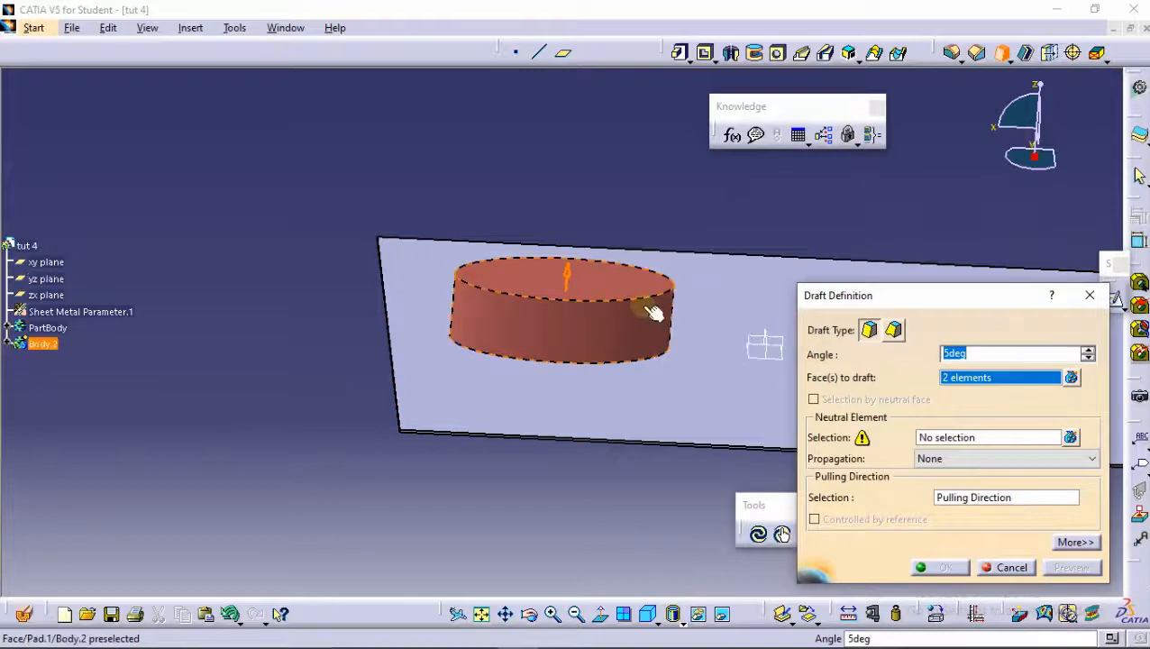
click(616, 287)
click(964, 440)
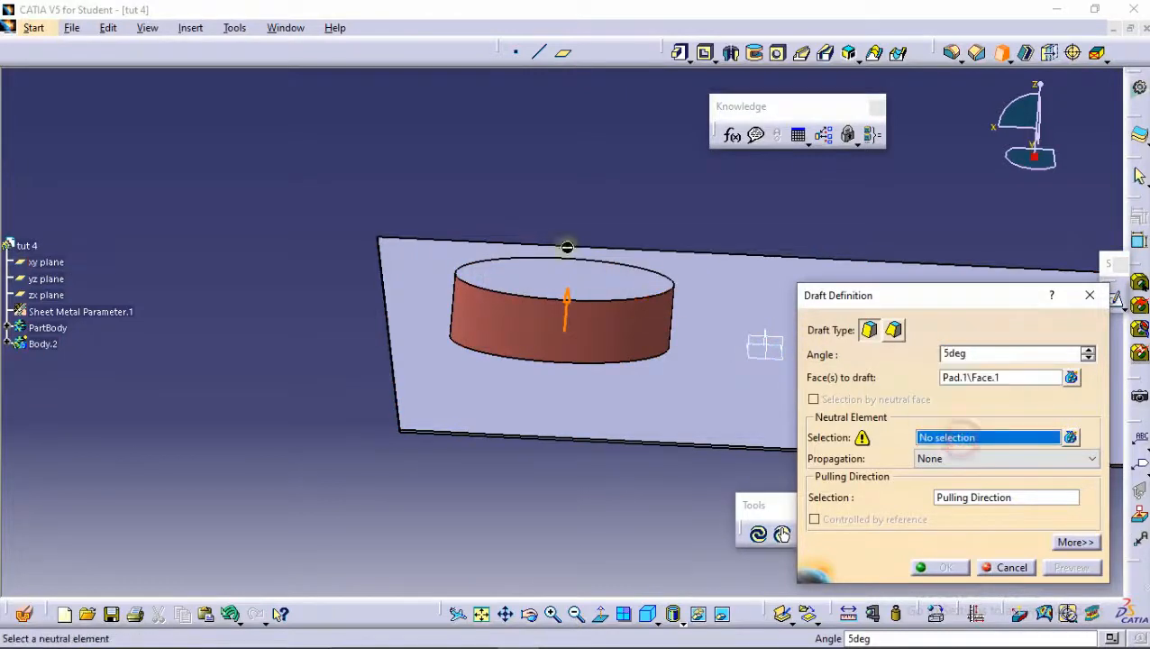
click(599, 283)
click(1070, 568)
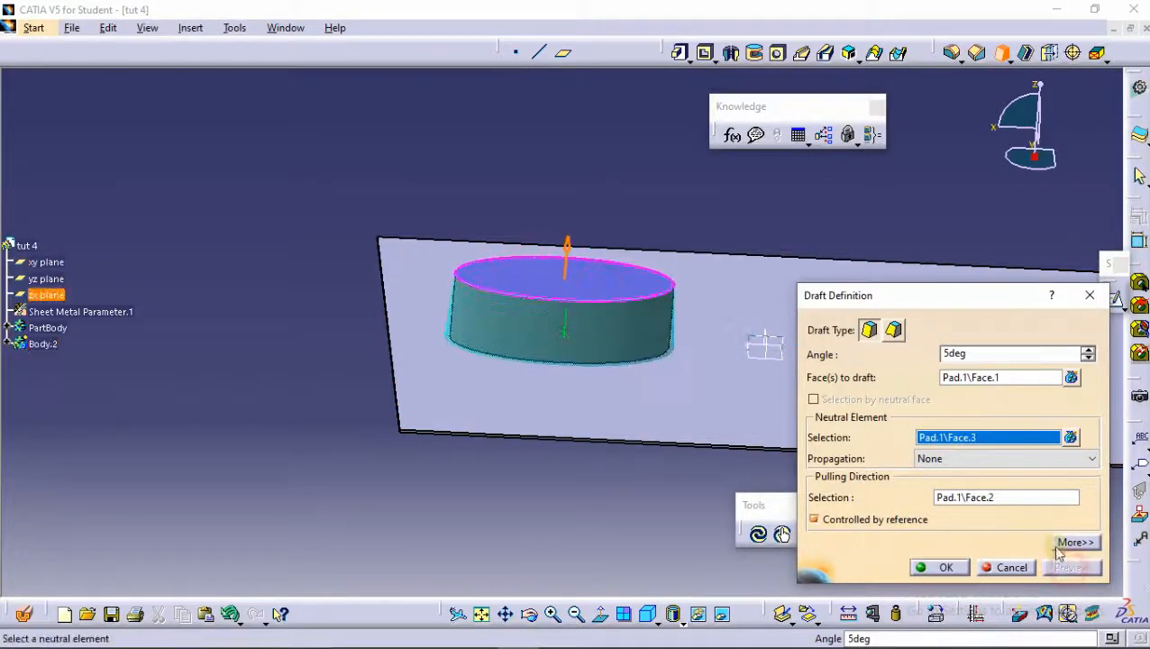
click(942, 566)
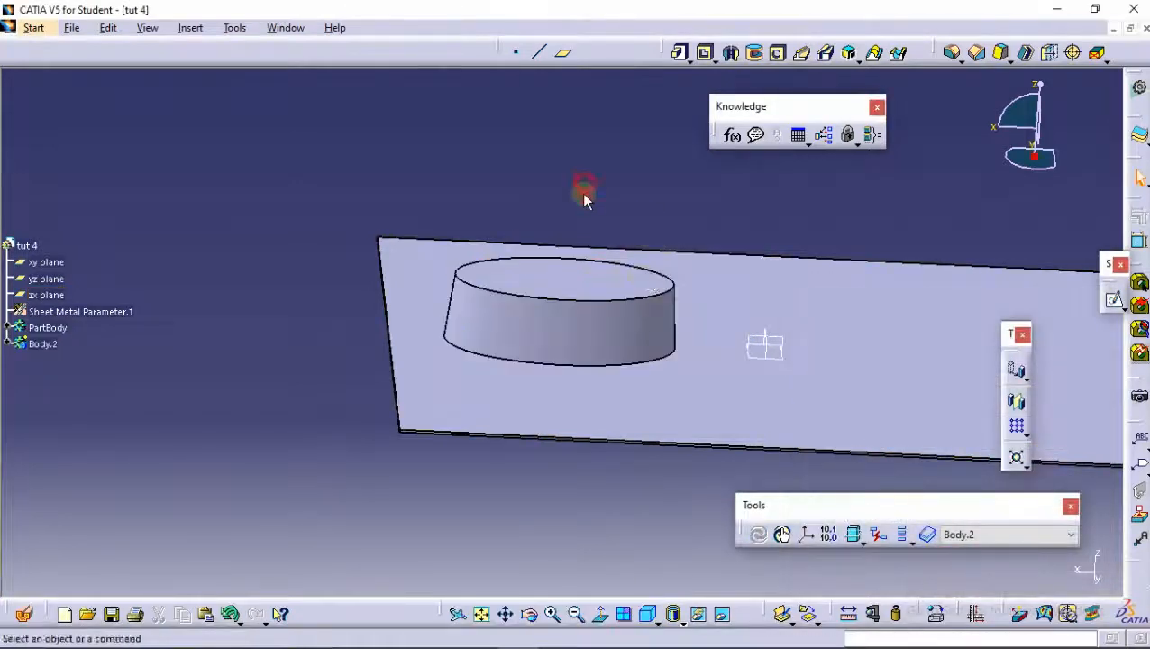
middle_drag(671, 307, 631, 329)
click(954, 54)
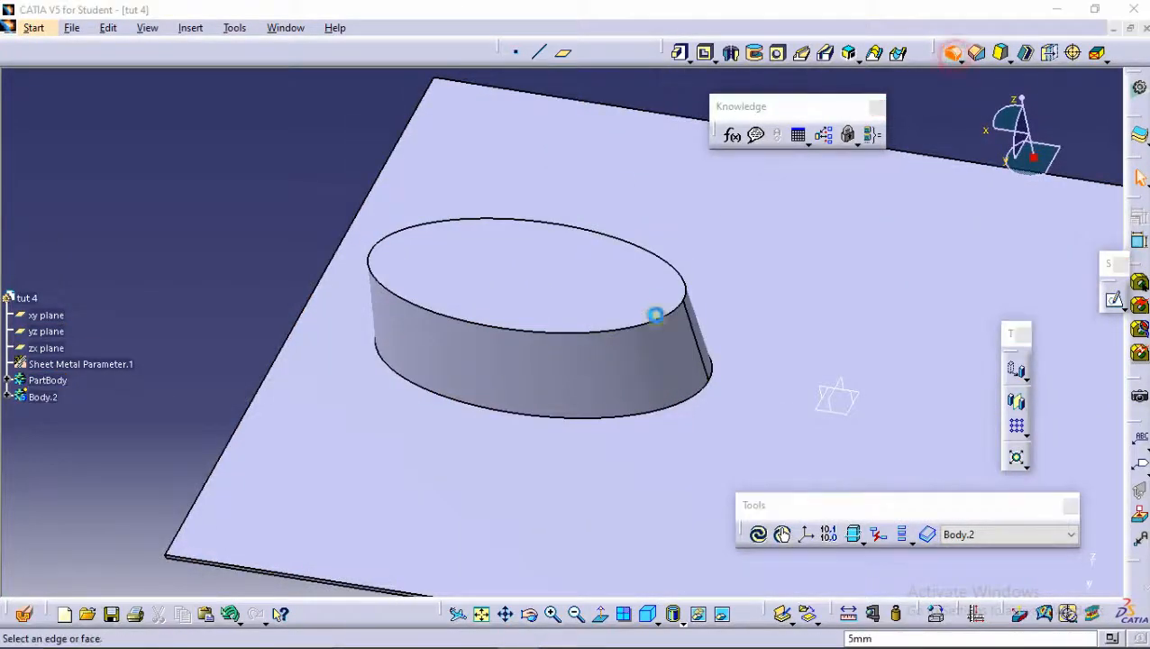
click(641, 330)
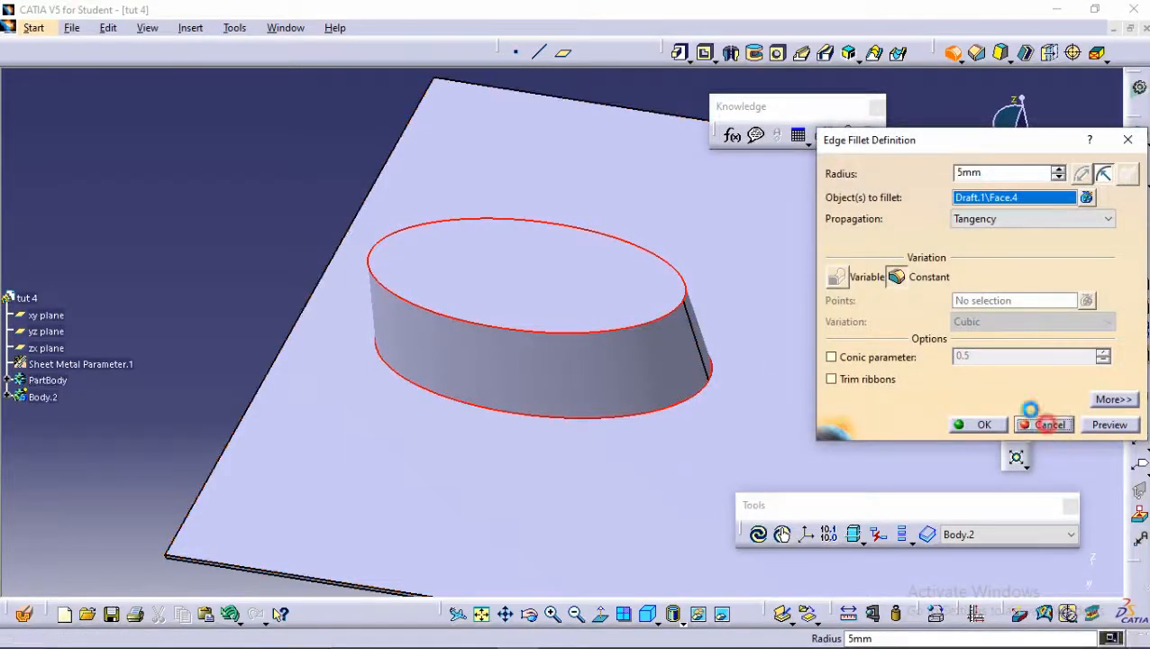
click(1048, 425)
Apply a constant-radius Edge Fillet larger than 5 mm around the drafted pad's top edge.
click(951, 54)
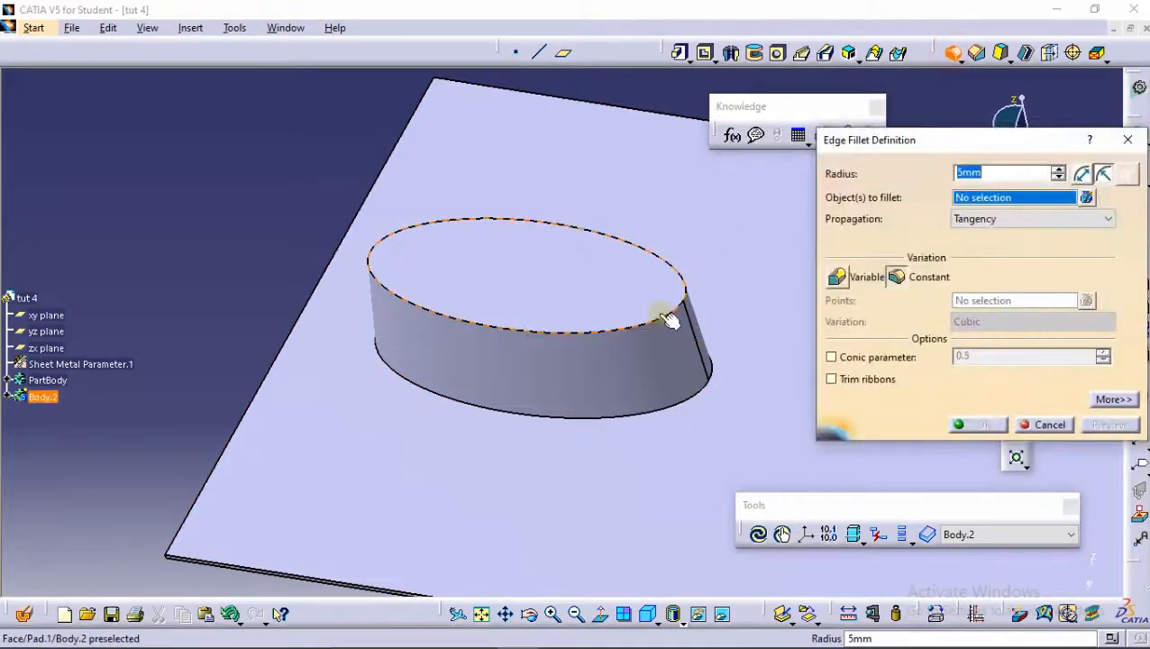
click(658, 312)
click(1107, 427)
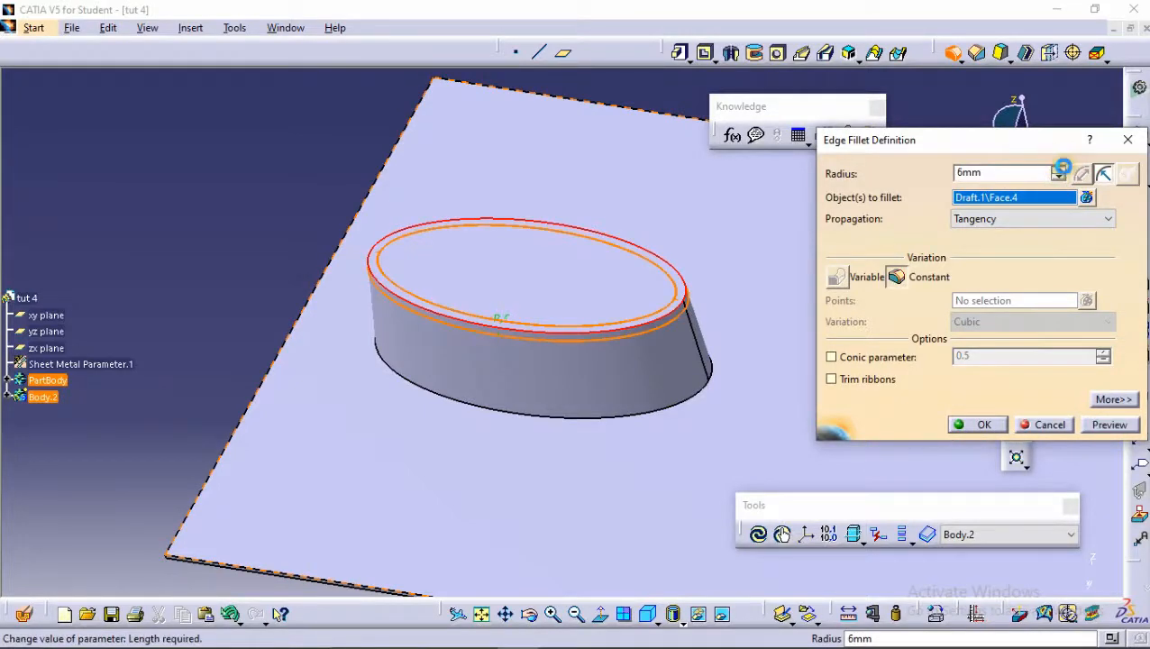
click(985, 426)
middle_drag(349, 282, 575, 259)
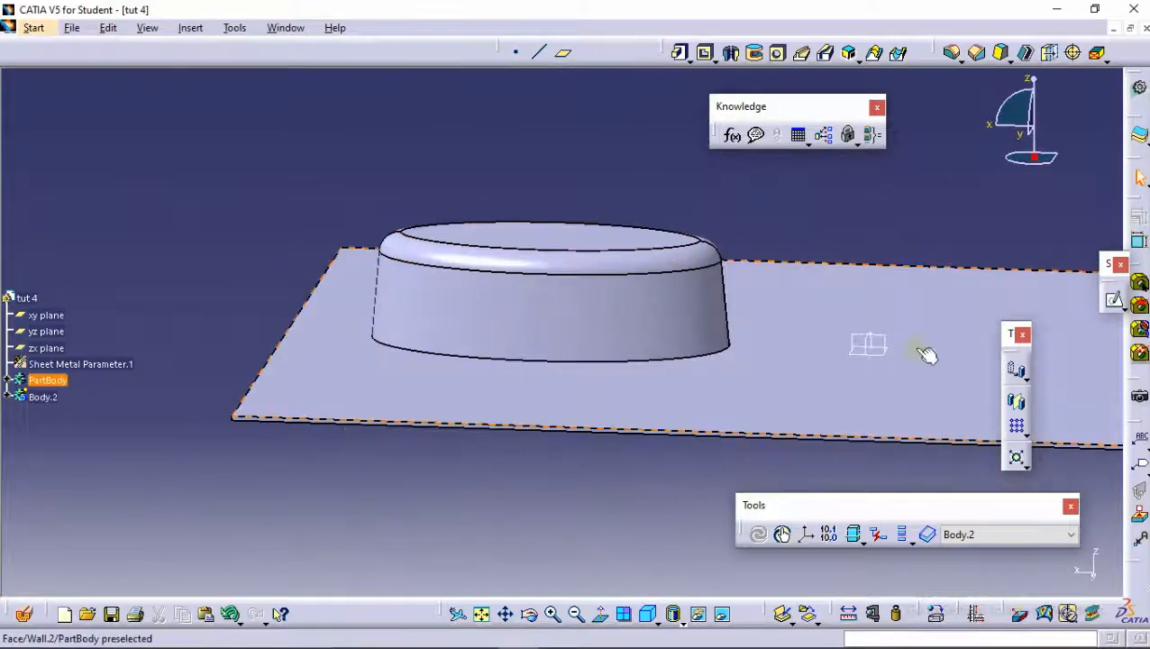
middle_drag(640, 230, 706, 311)
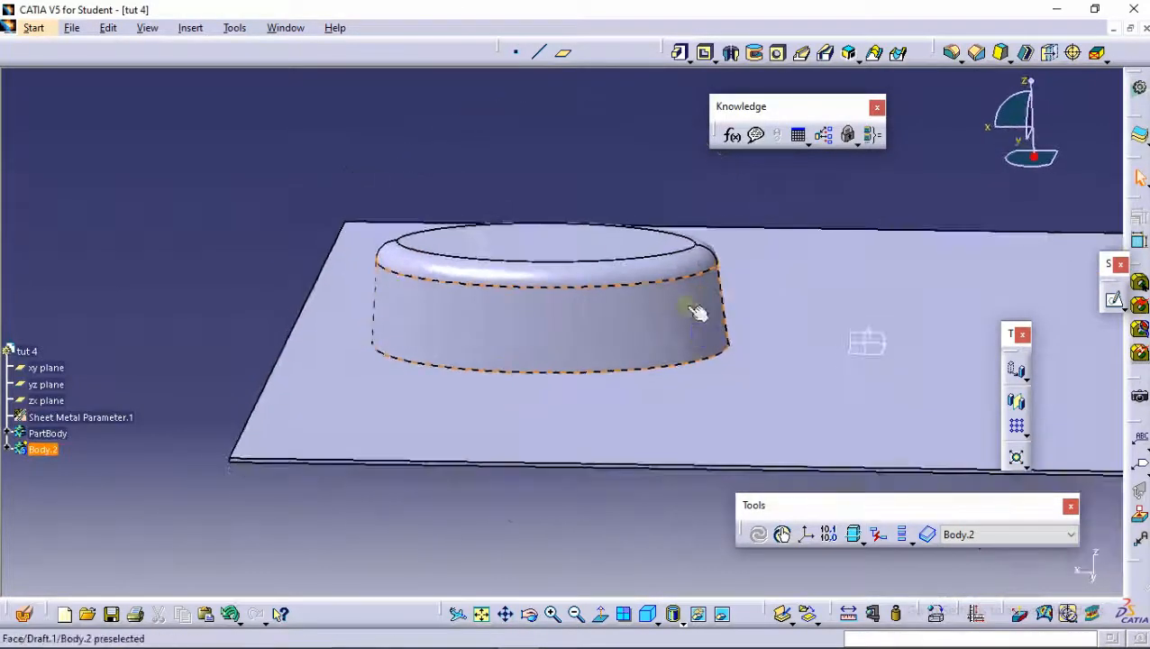
middle_drag(537, 276, 534, 246)
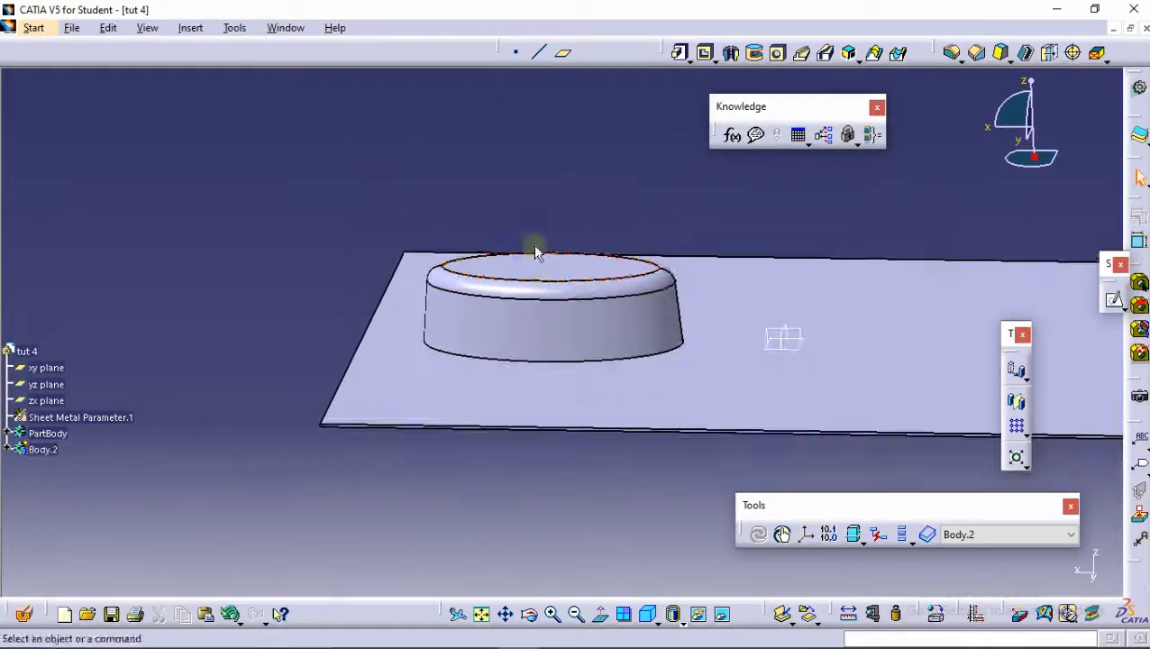
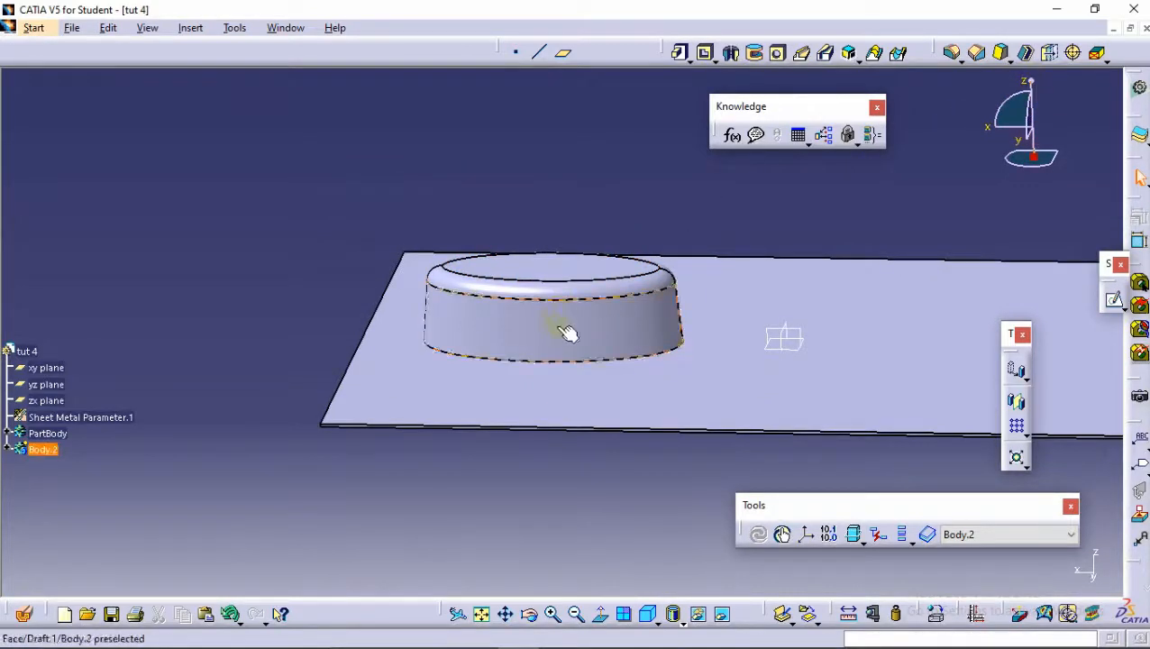
middle_drag(570, 289, 396, 246)
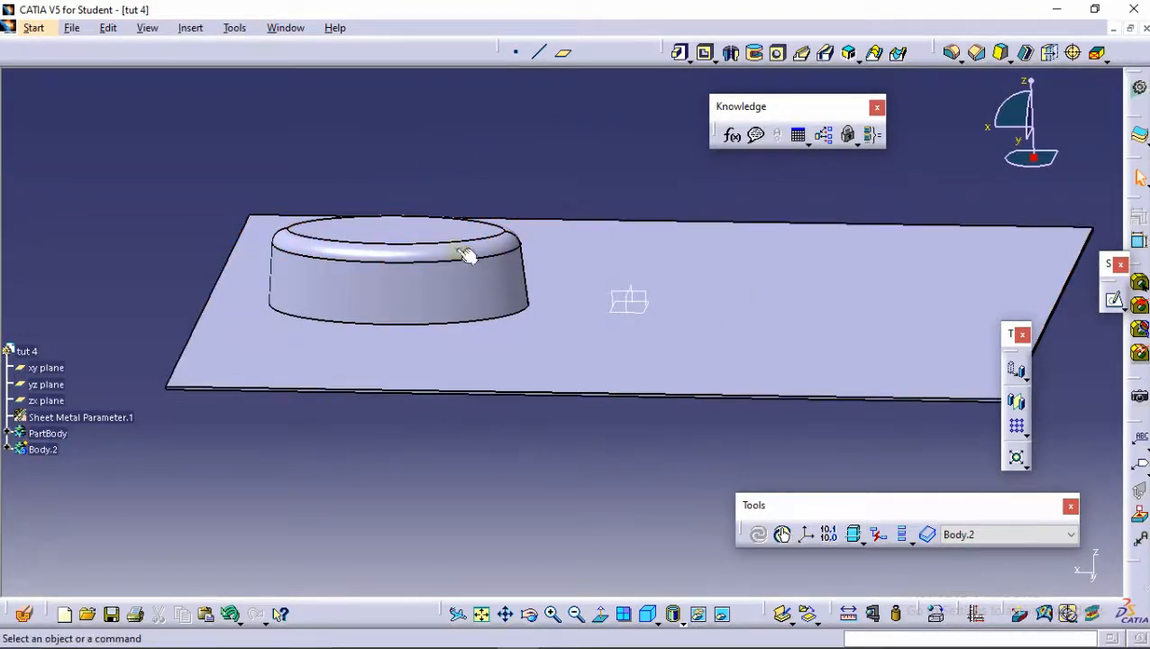
click(390, 230)
click(727, 326)
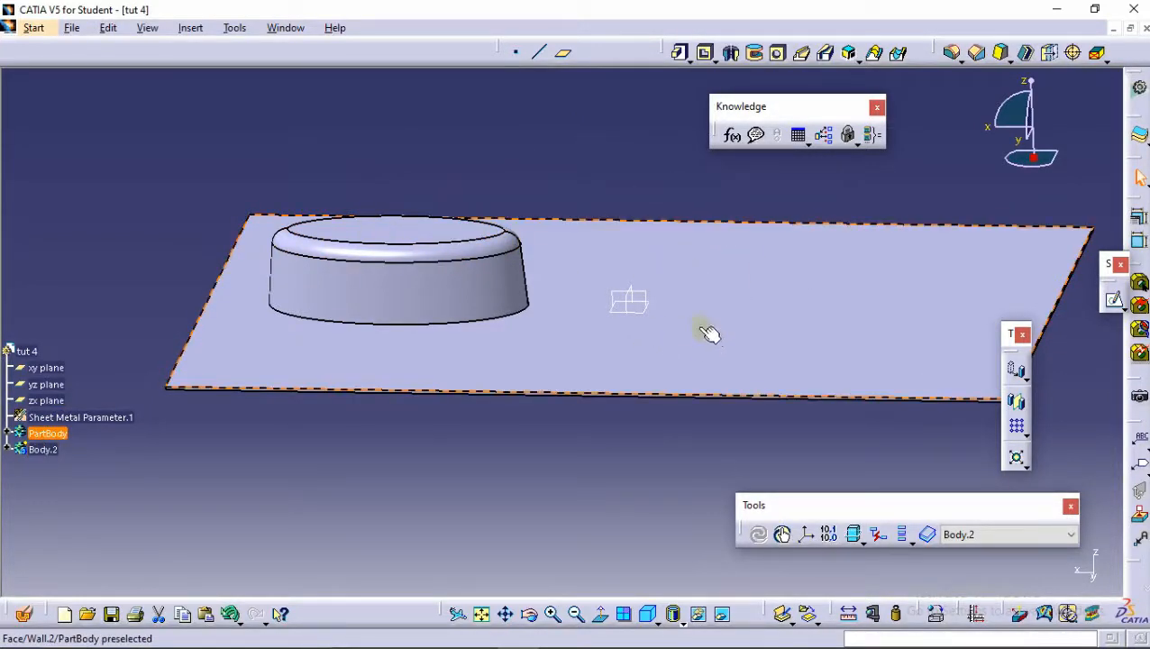
Switch from Part Design to the Generative Sheetmetal Design workbench.
click(305, 123)
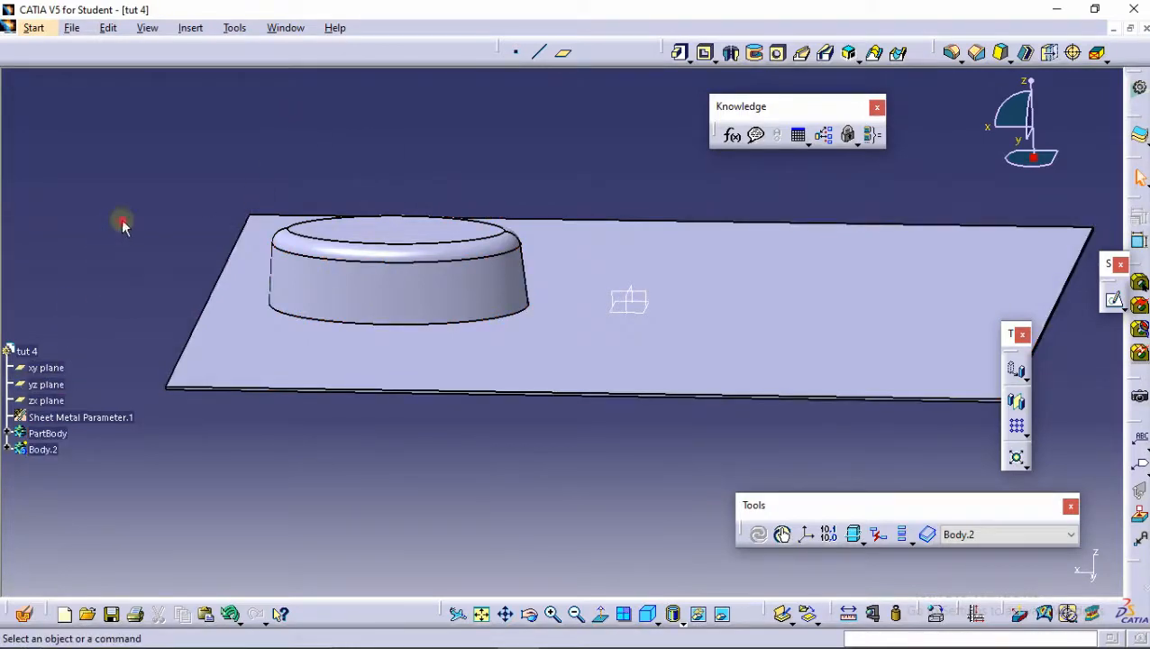
click(36, 33)
mouse_move(80, 69)
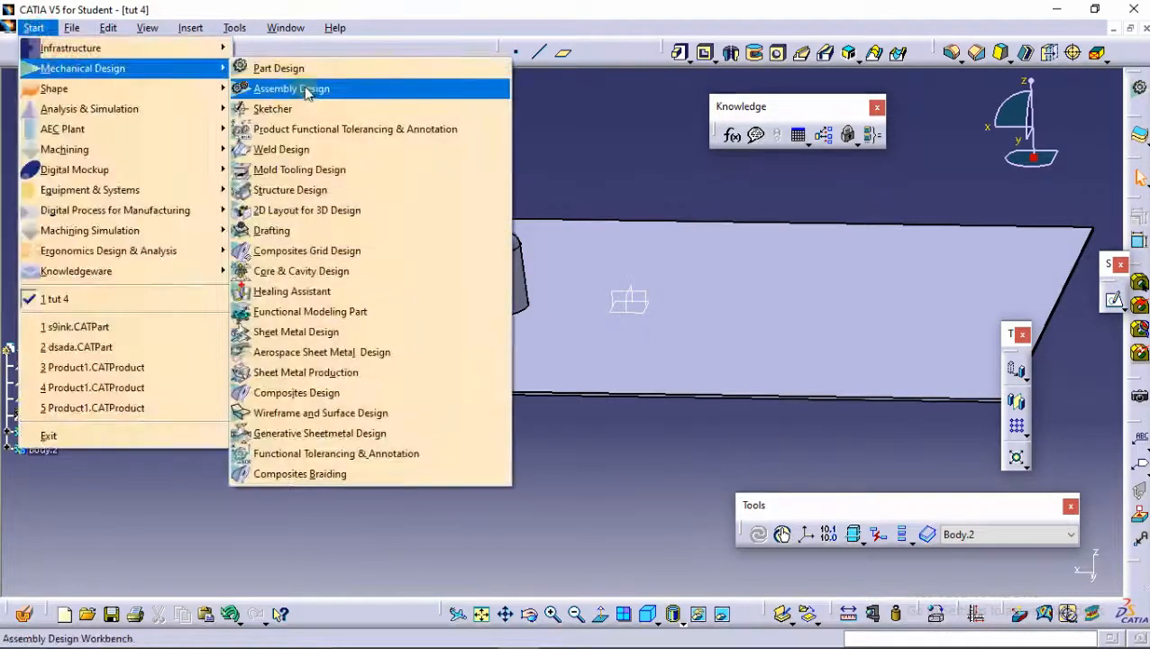
click(361, 434)
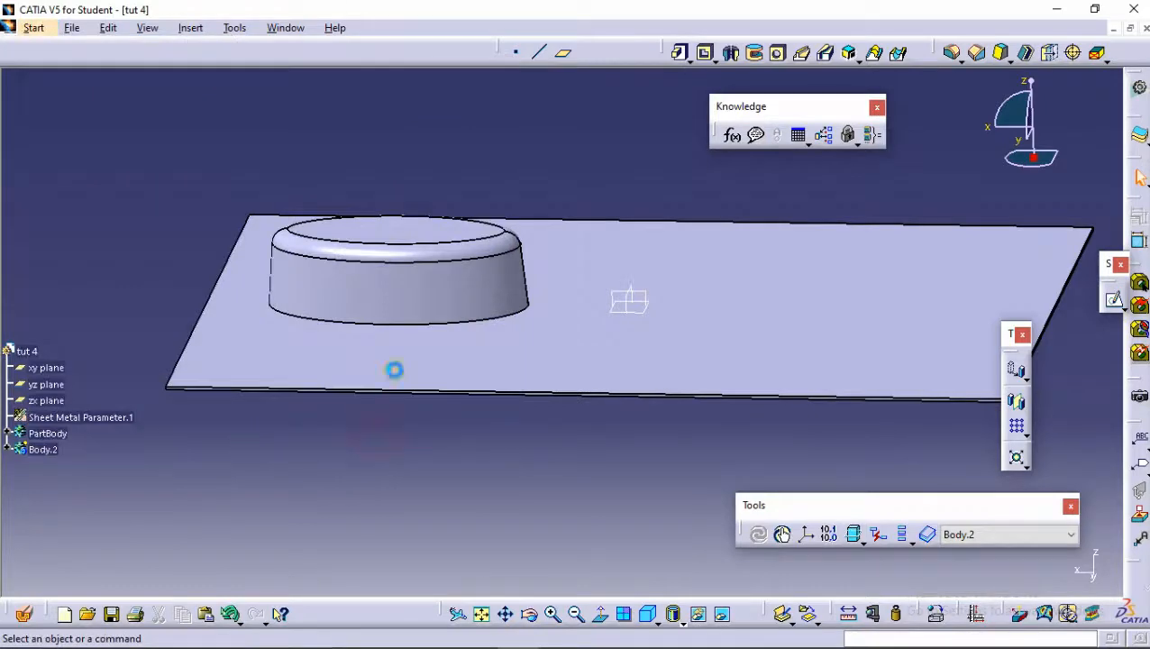
click(297, 502)
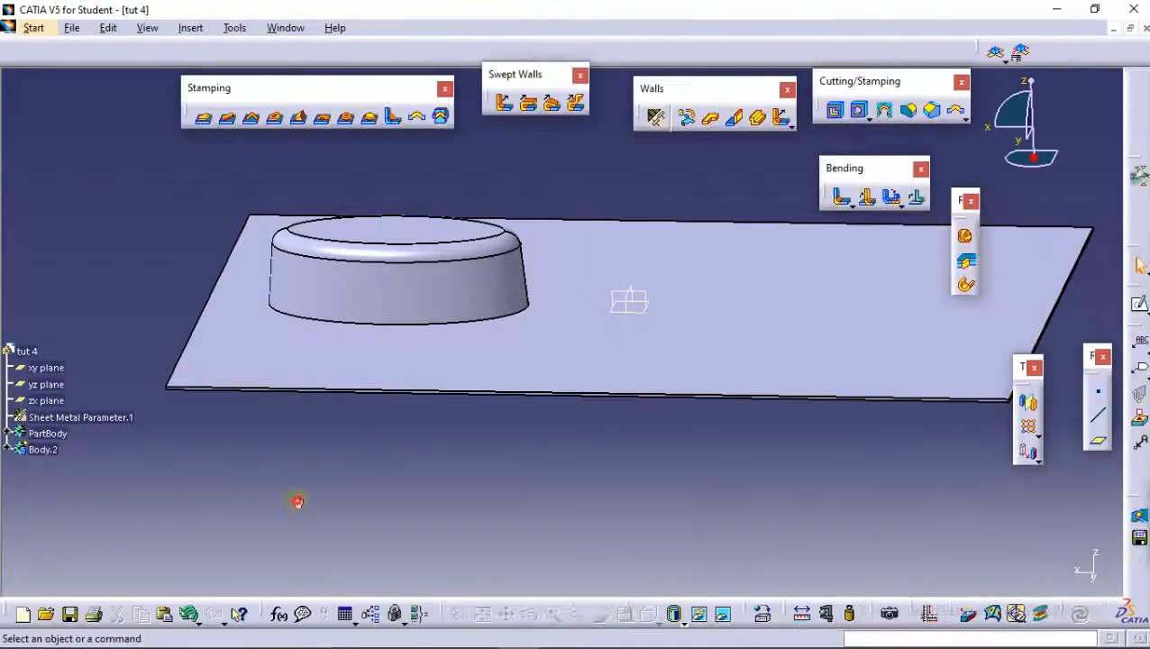
Define PartBody as the in-work object and expand it in the specification tree.
right_click(54, 437)
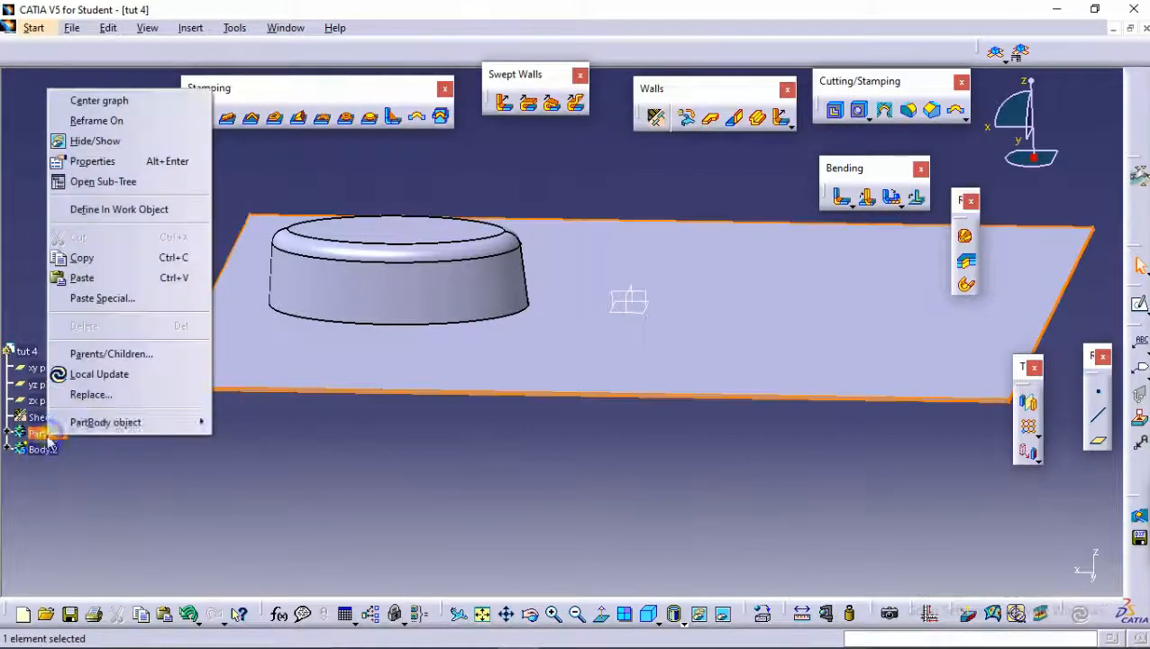
click(133, 209)
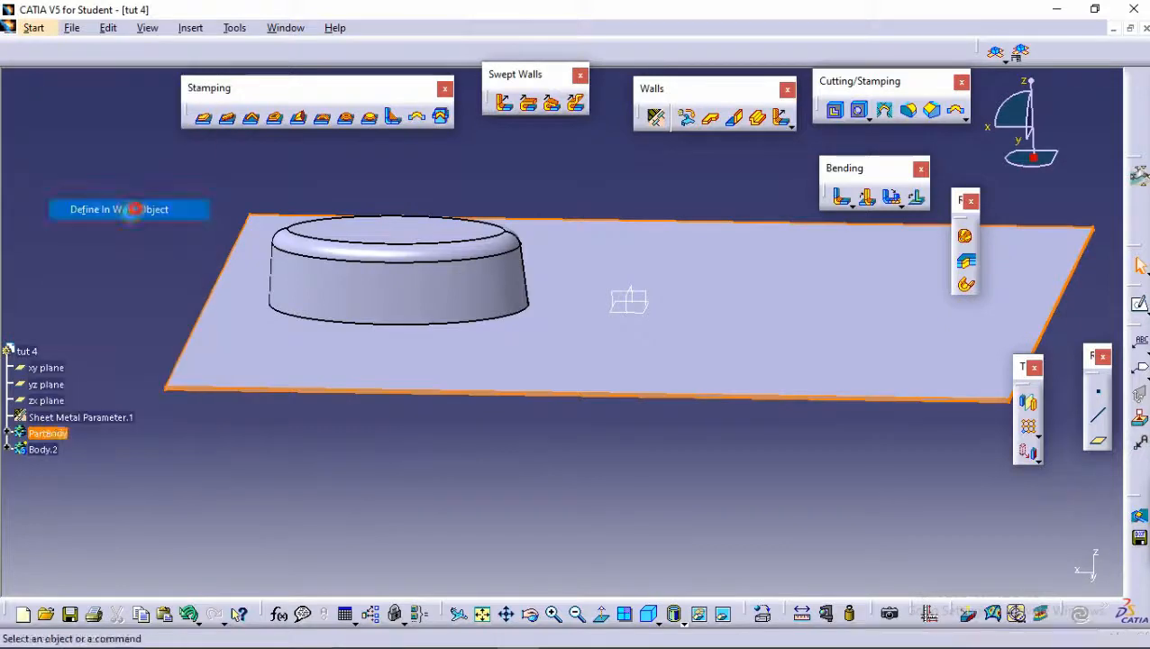
click(7, 433)
click(277, 466)
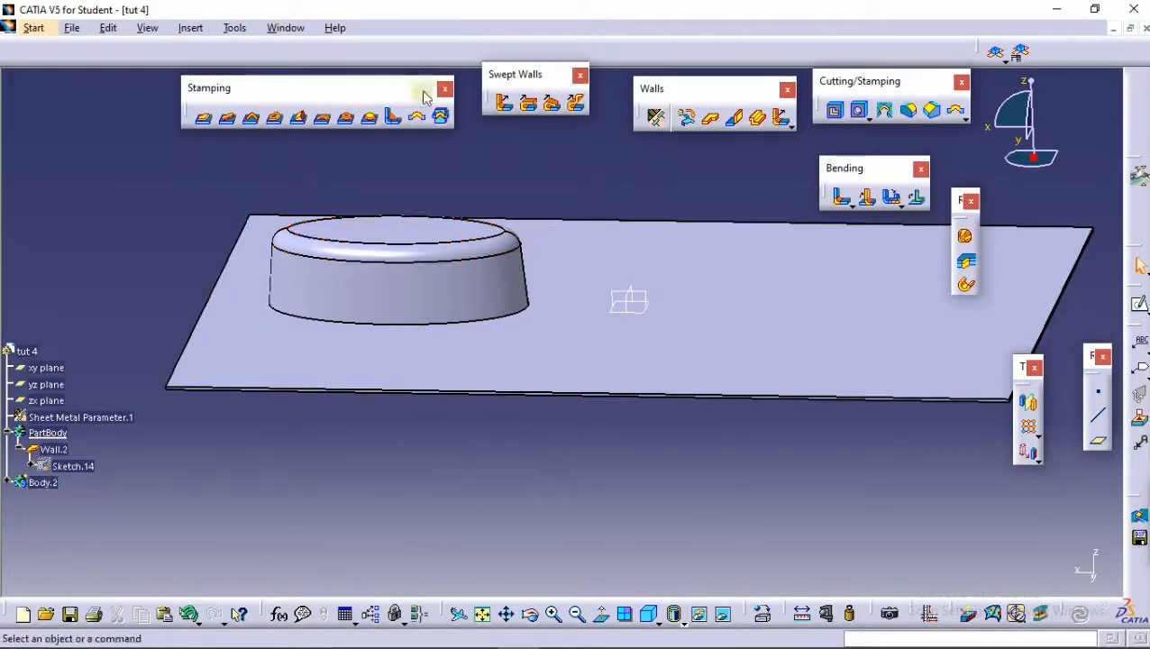
click(440, 118)
click(608, 244)
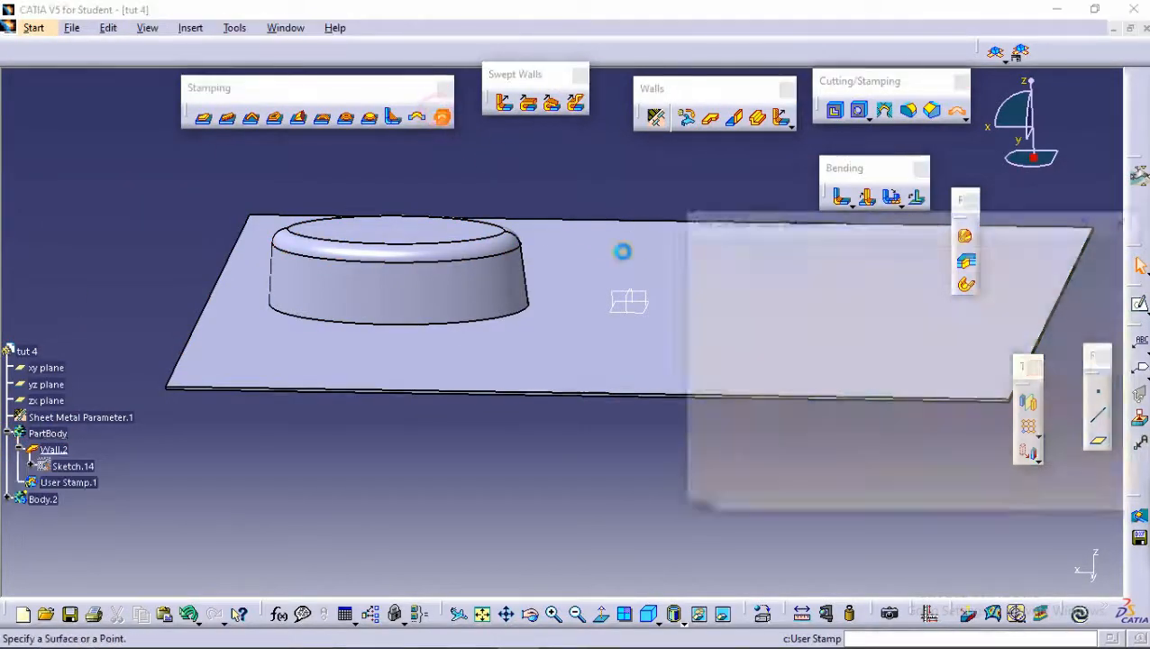
middle_drag(620, 273, 579, 324)
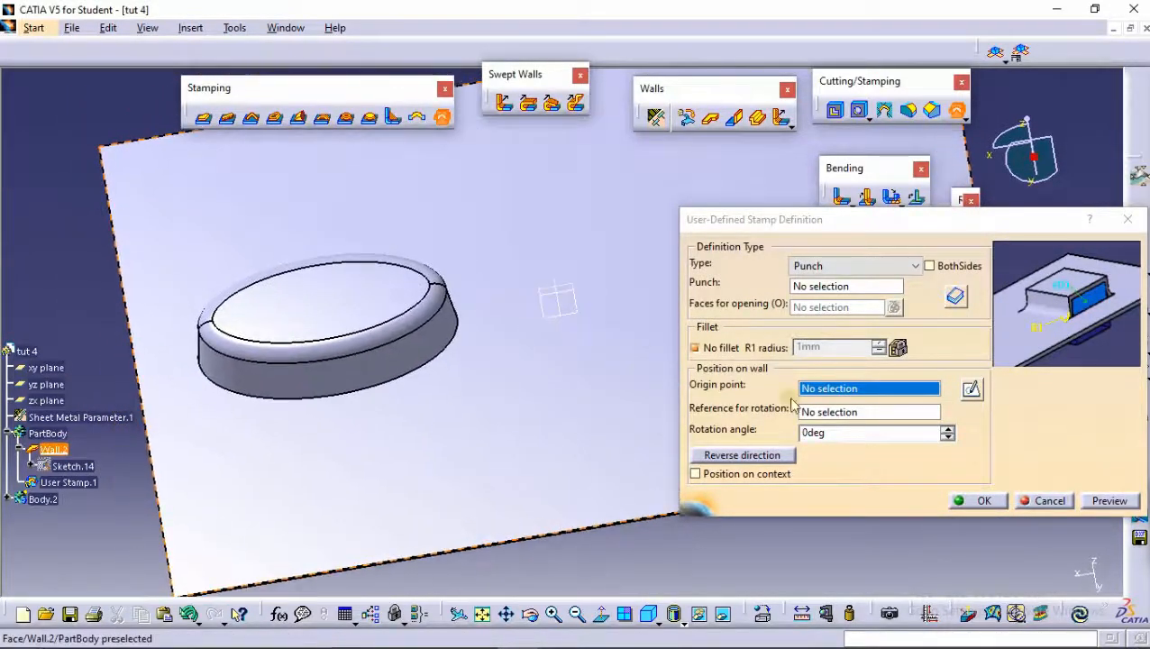
click(1051, 503)
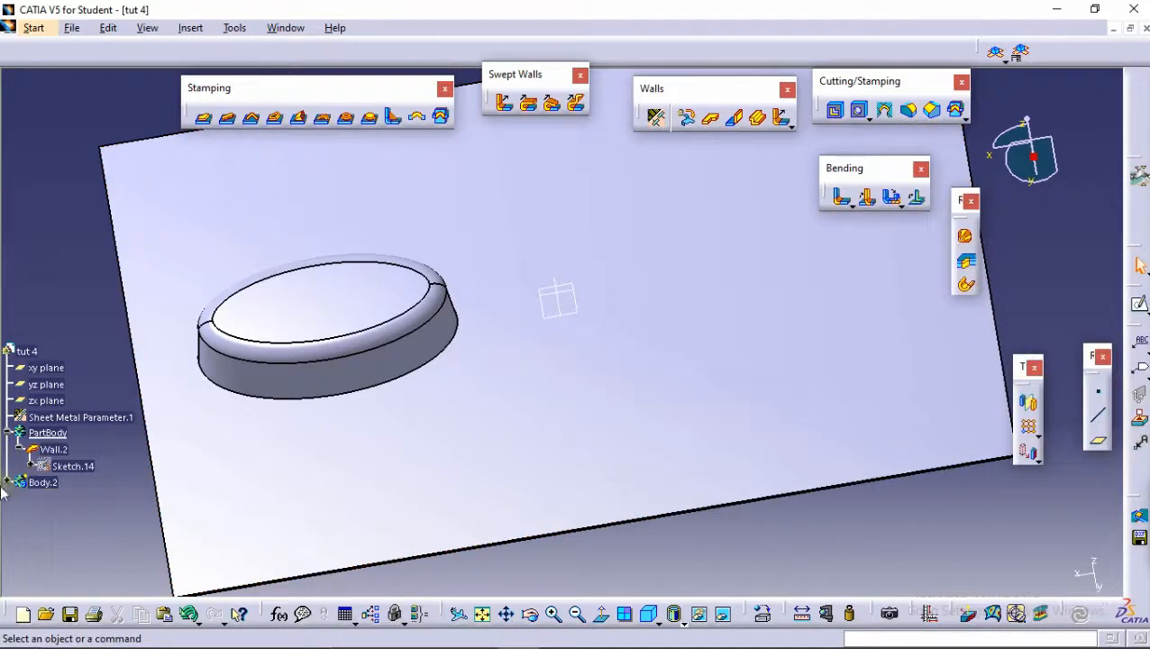
Edit the elliptical pad's sketch in Body.2, make the ellipse's center coincident with the V axis, and apply the change to the pad.
click(7, 482)
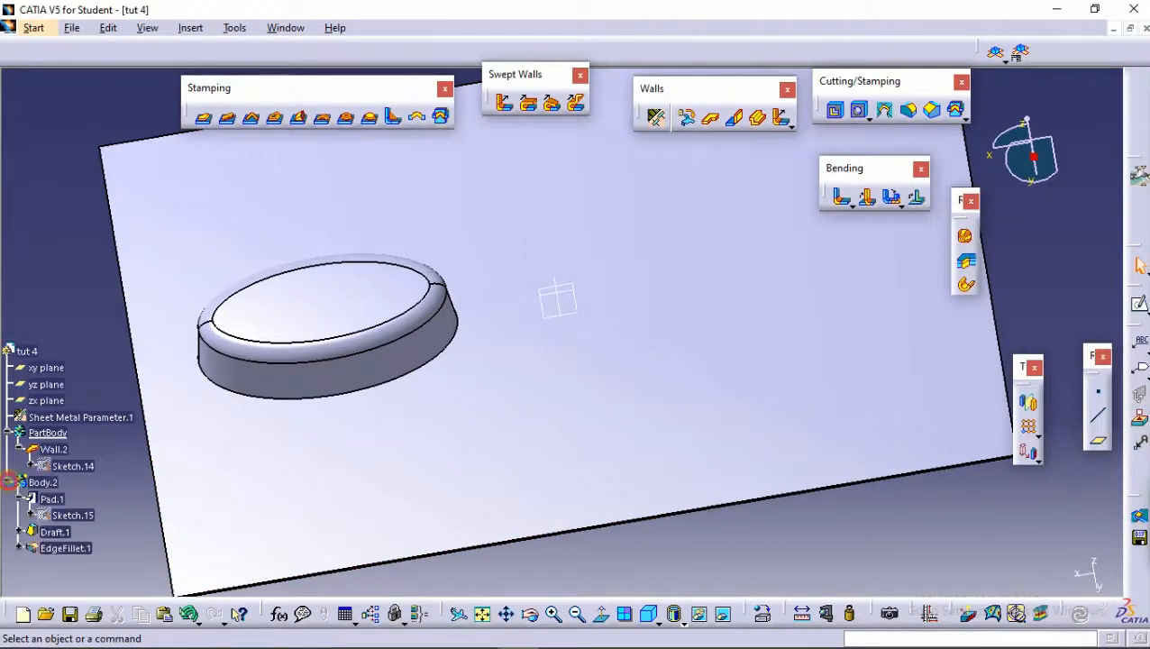
double_click(44, 484)
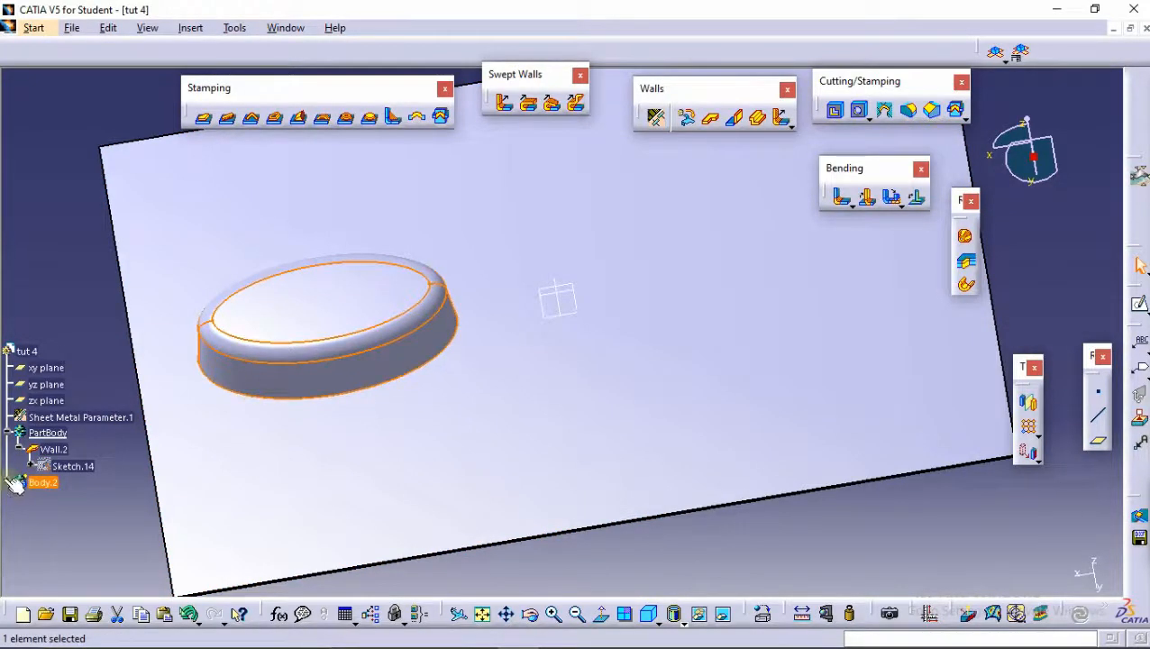
click(9, 482)
double_click(51, 499)
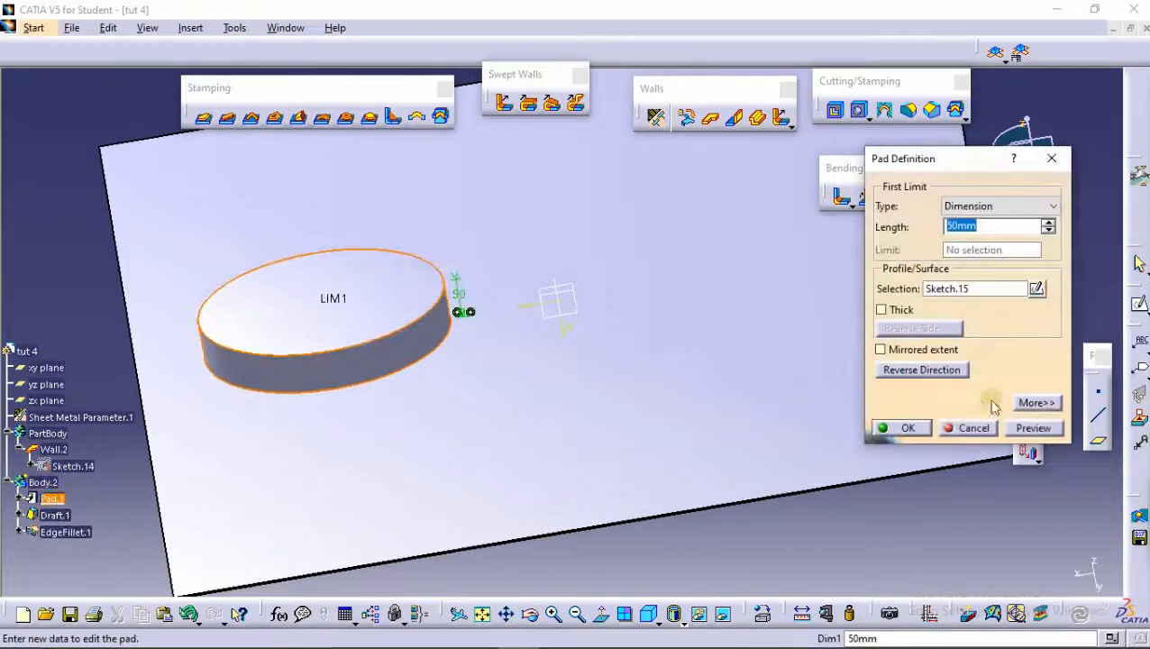
click(1034, 287)
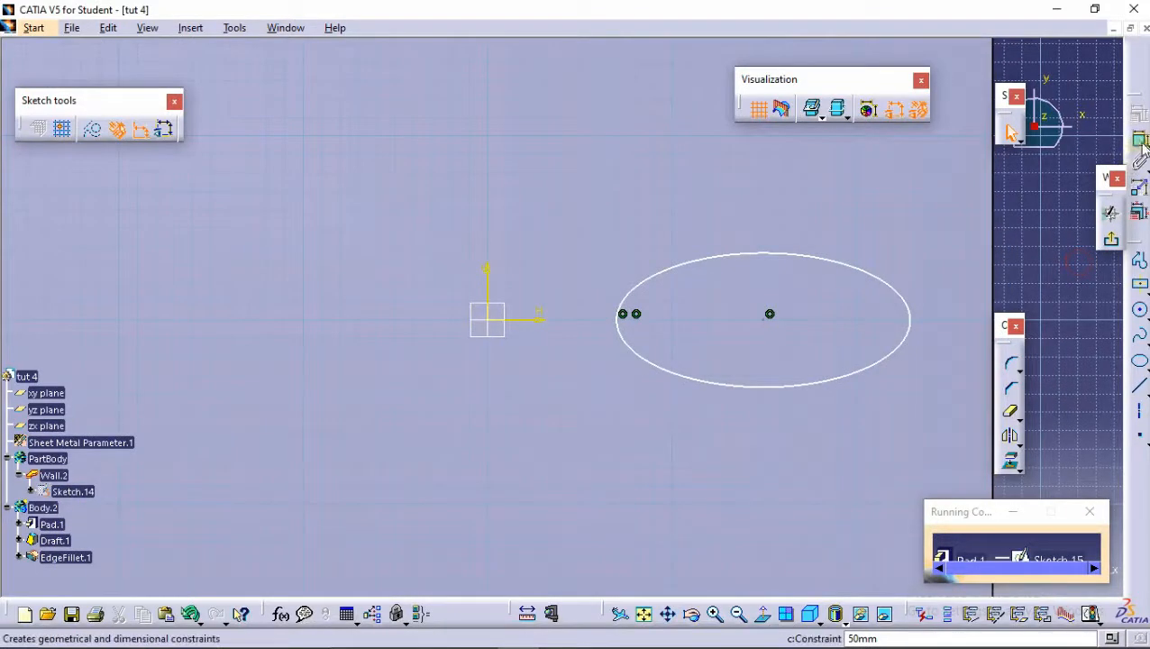
click(770, 318)
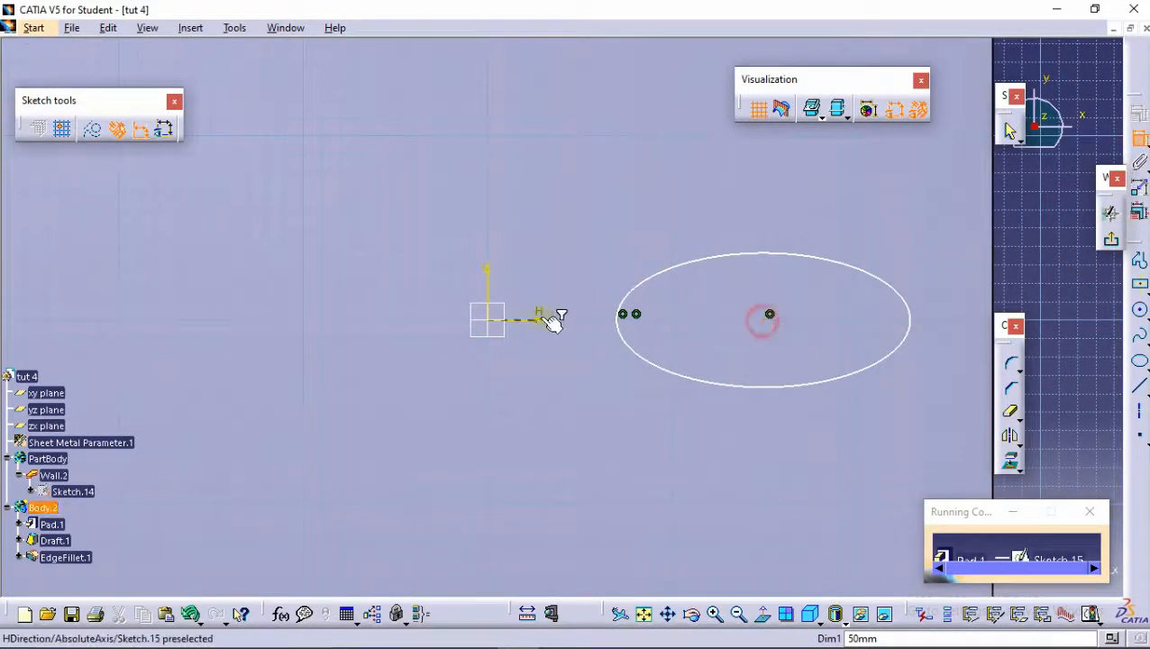
right_click(565, 222)
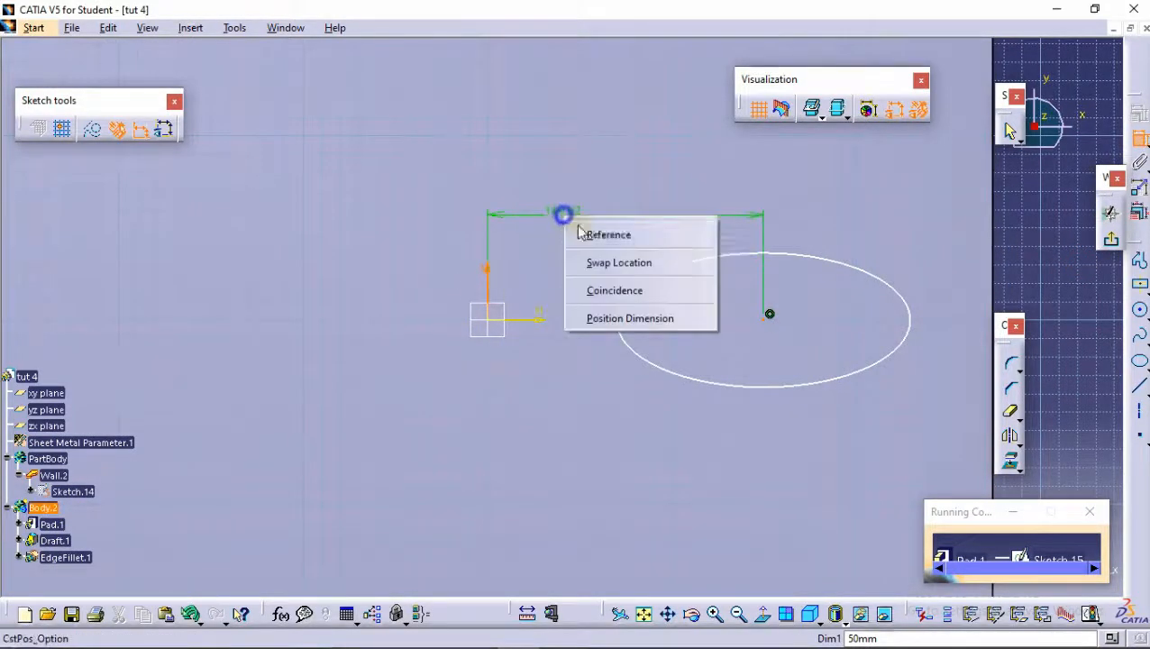
click(622, 289)
click(1112, 239)
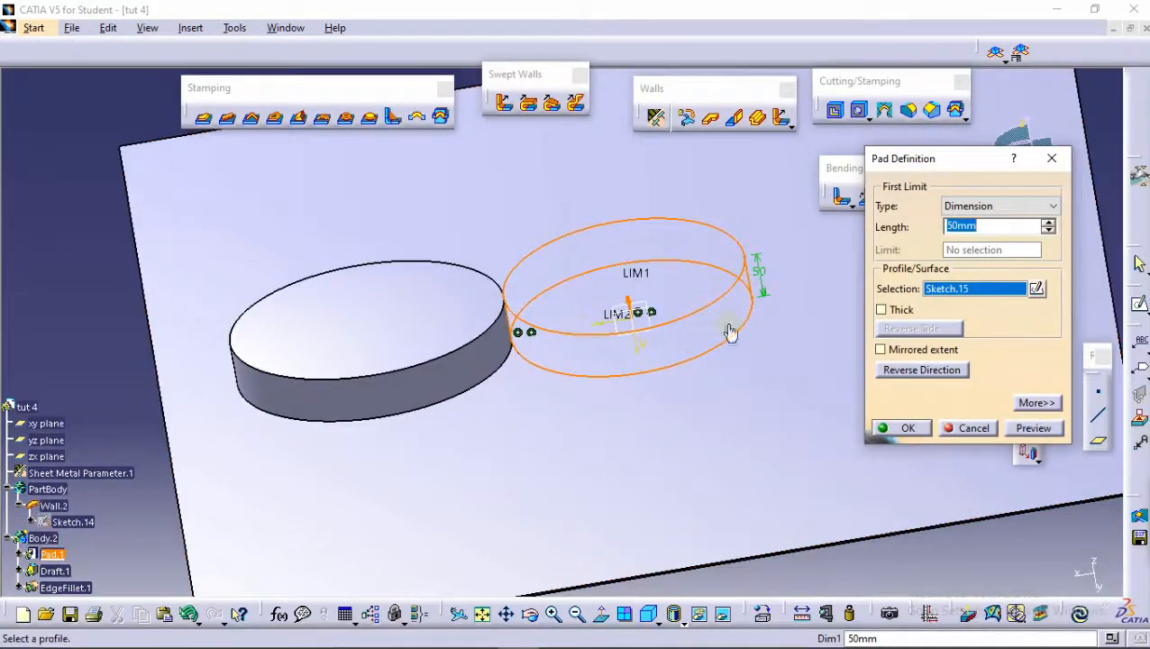
click(904, 427)
mouse_move(642, 295)
middle_down()
mouse_move(623, 270)
mouse_move(663, 287)
middle_up()
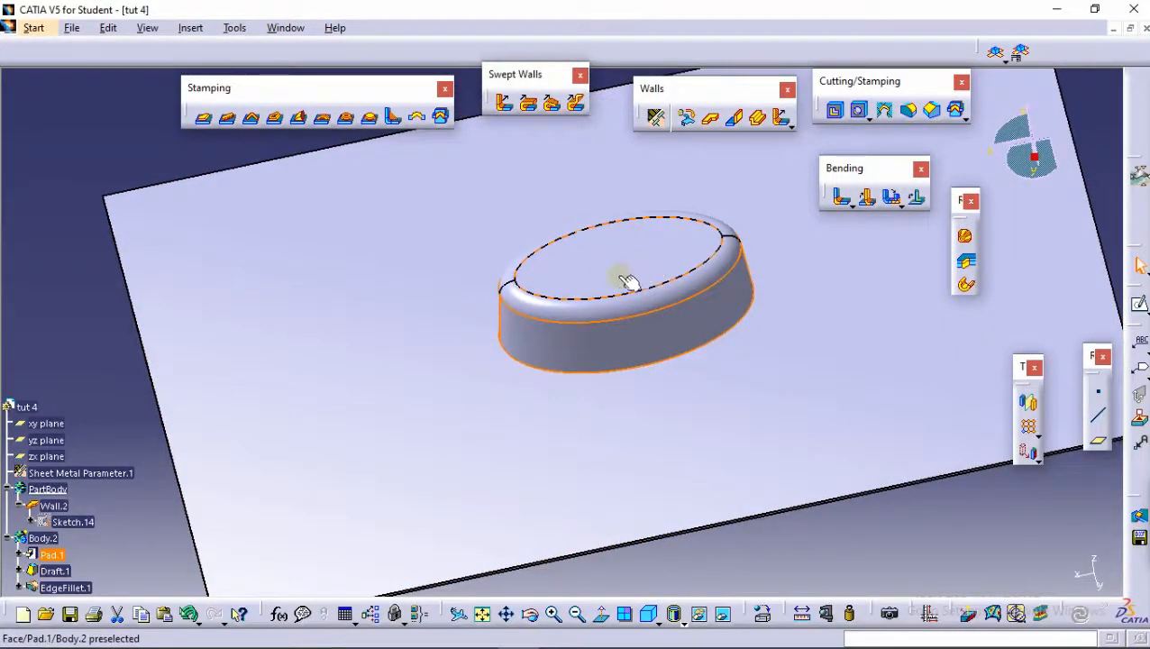
click(33, 27)
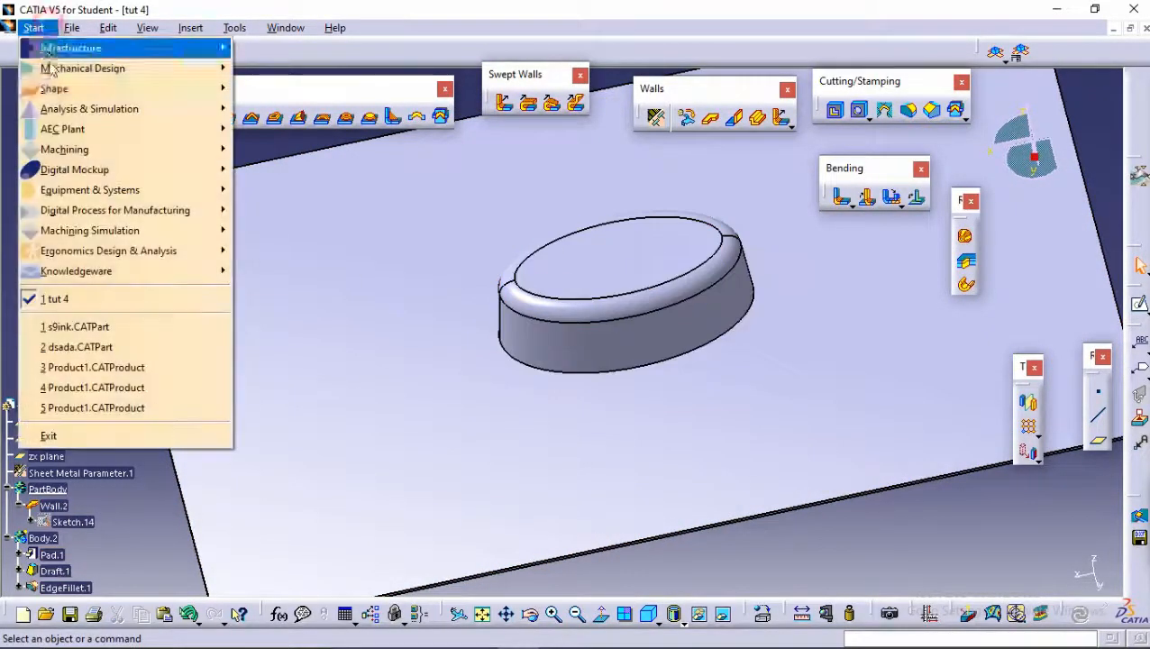
click(158, 78)
click(333, 432)
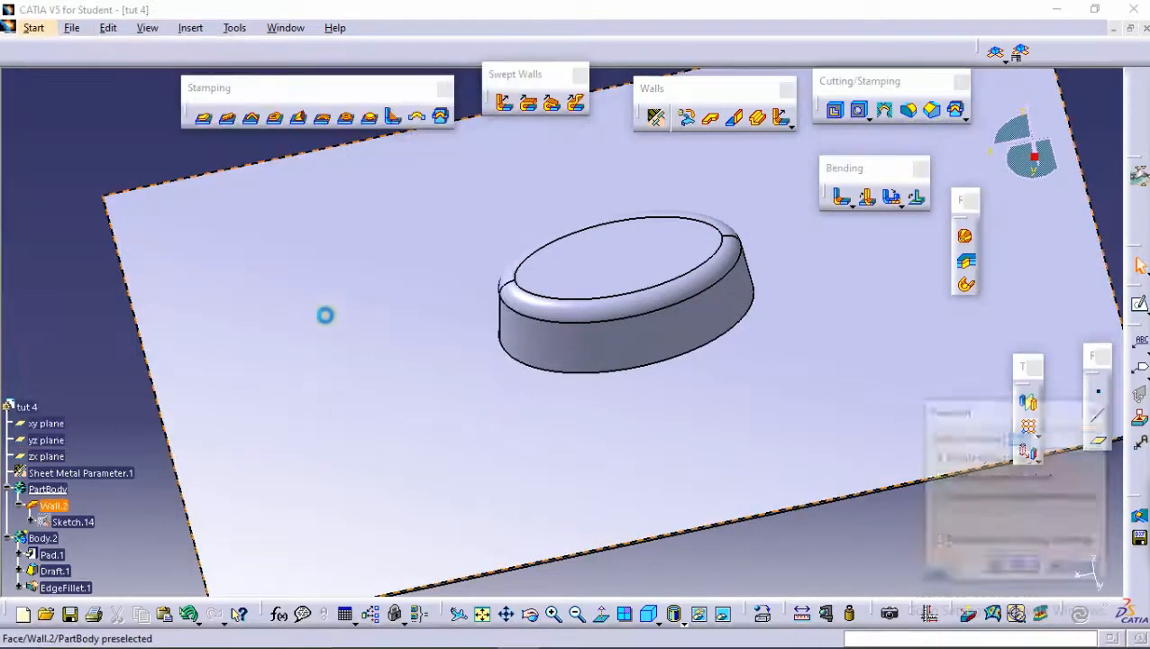
click(1076, 567)
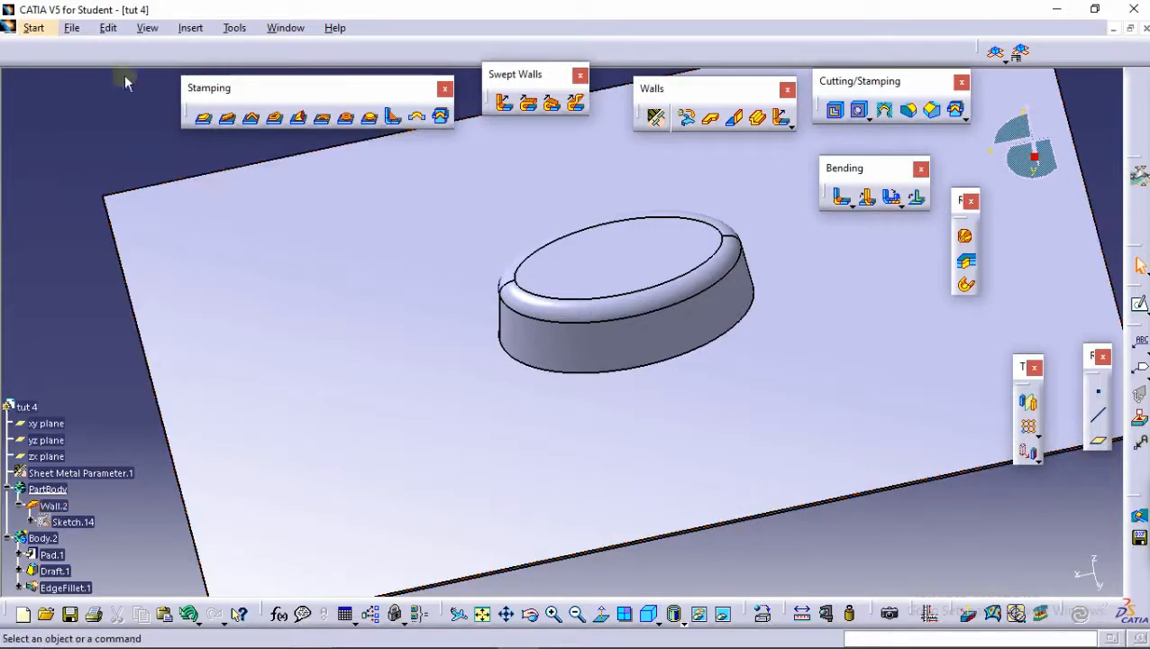
click(34, 30)
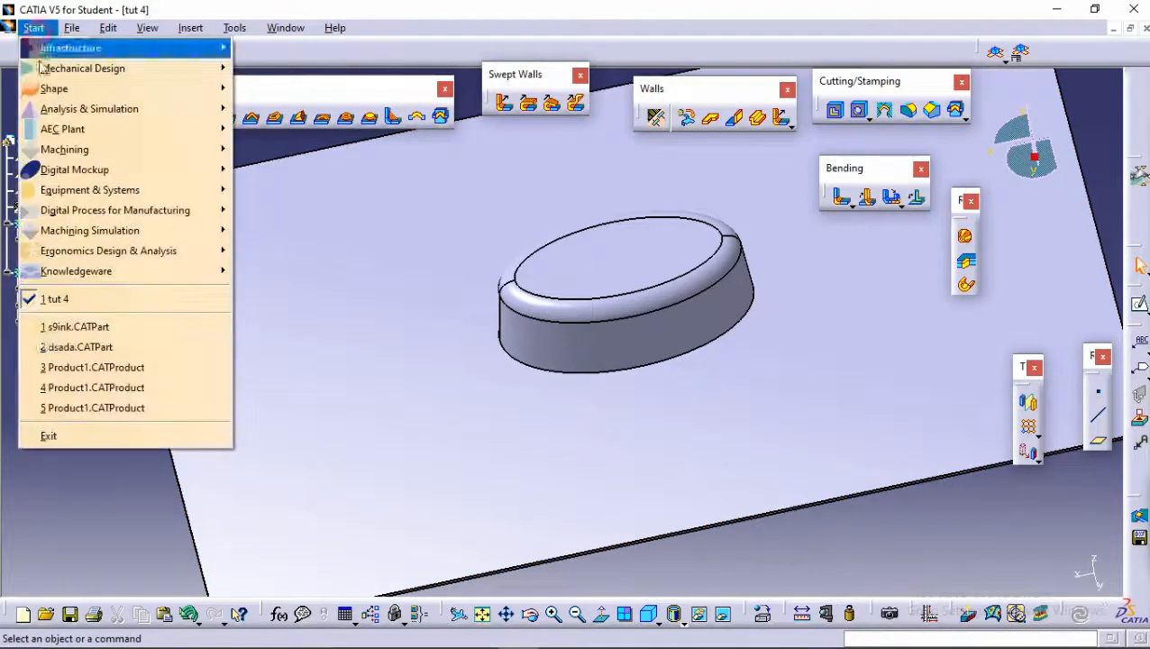
click(72, 498)
double_click(49, 276)
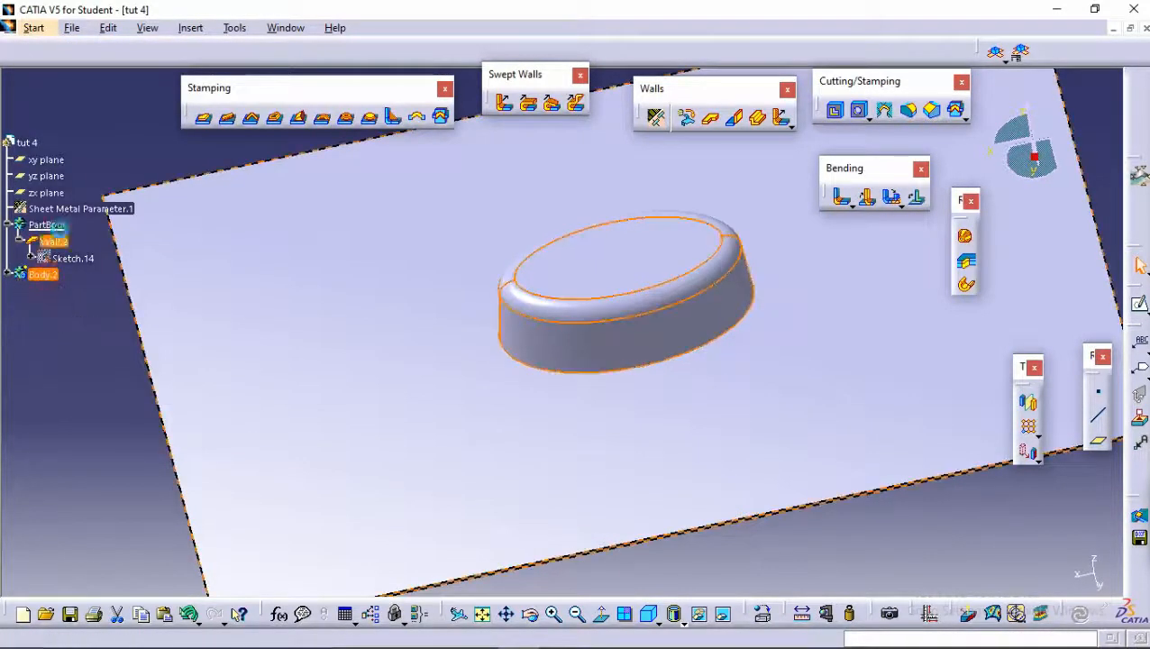
double_click(62, 223)
click(154, 131)
middle_drag(786, 229, 739, 236)
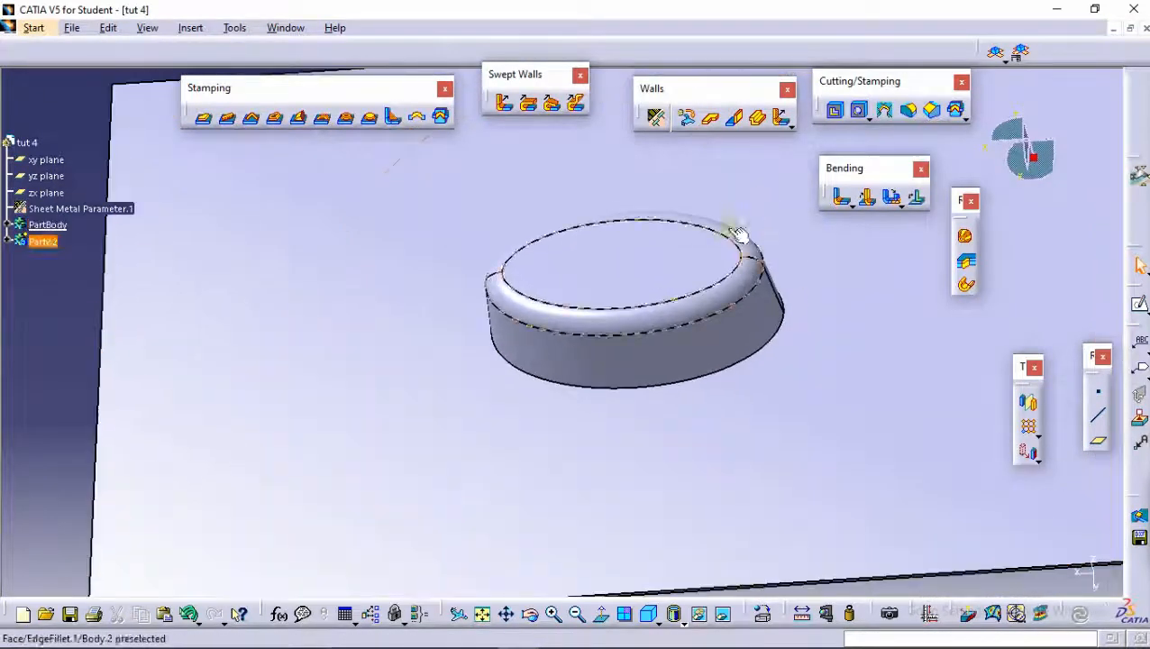
Start a Punch-type User Stamp with Body.2 as the punch and place its origin point on the wall behind the elliptical pad.
click(441, 118)
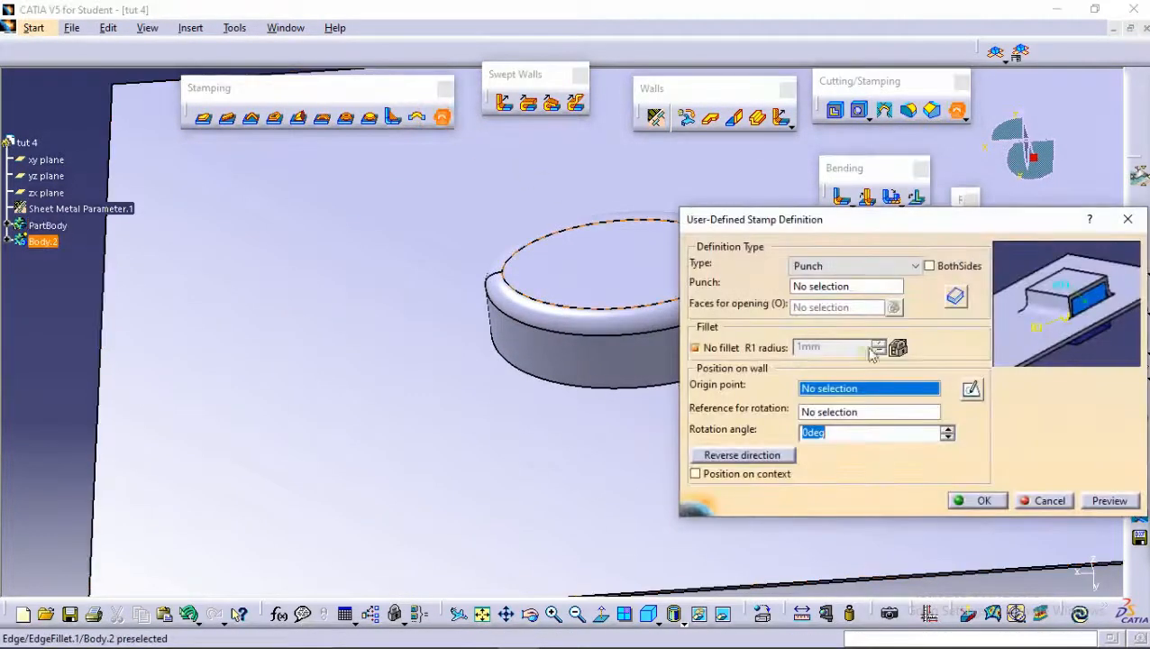
mouse_move(578, 310)
middle_down()
mouse_move(537, 372)
mouse_move(511, 374)
mouse_move(577, 324)
middle_up()
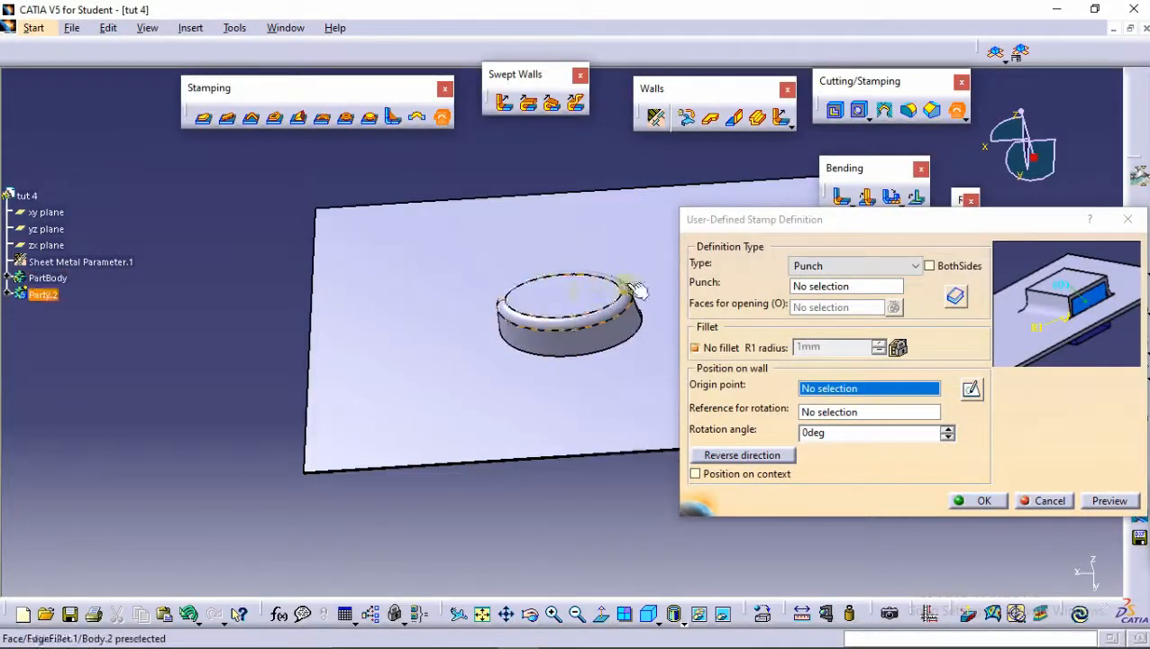
click(833, 286)
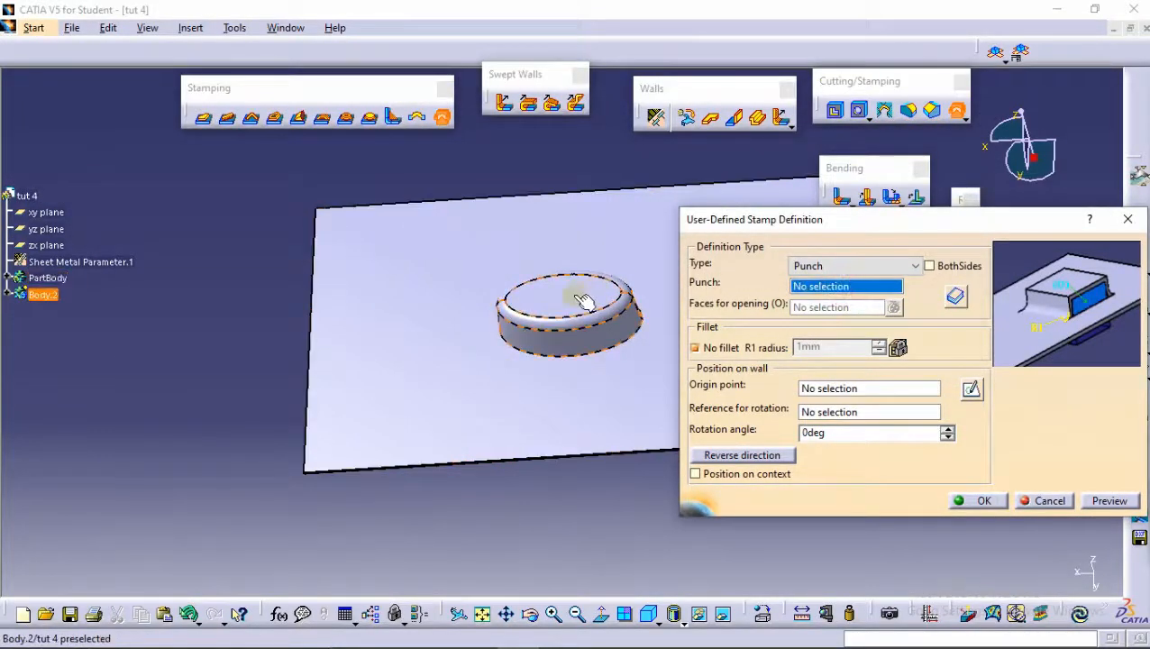
click(35, 293)
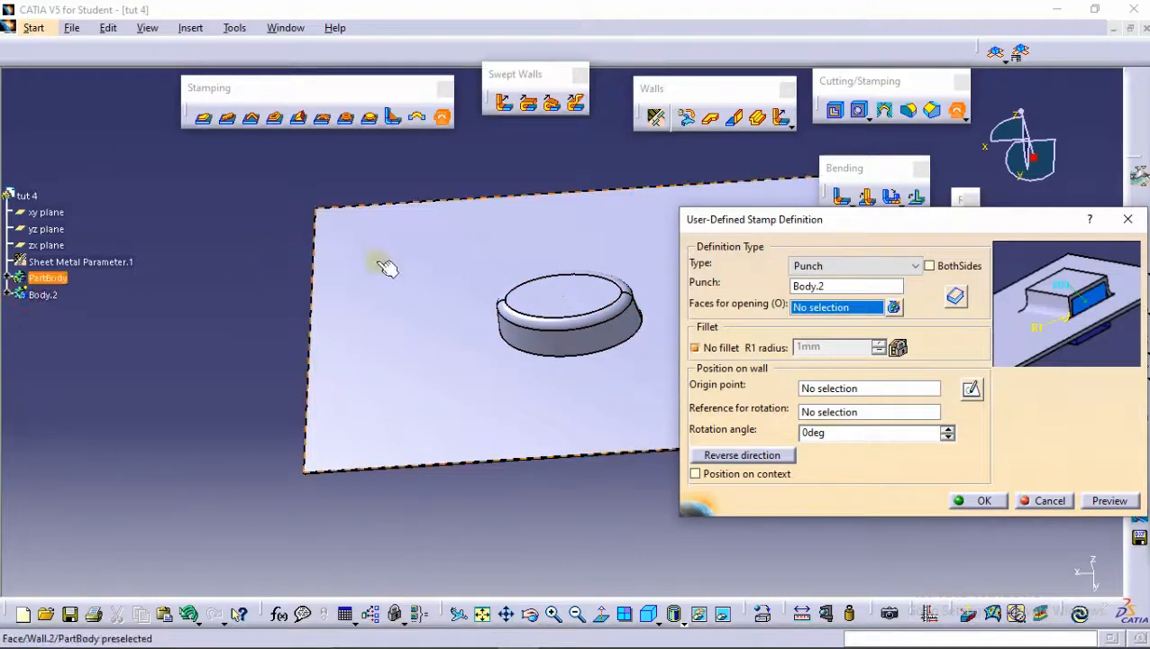
click(847, 390)
middle_drag(611, 333, 620, 377)
middle_drag(582, 236, 426, 265)
click(492, 298)
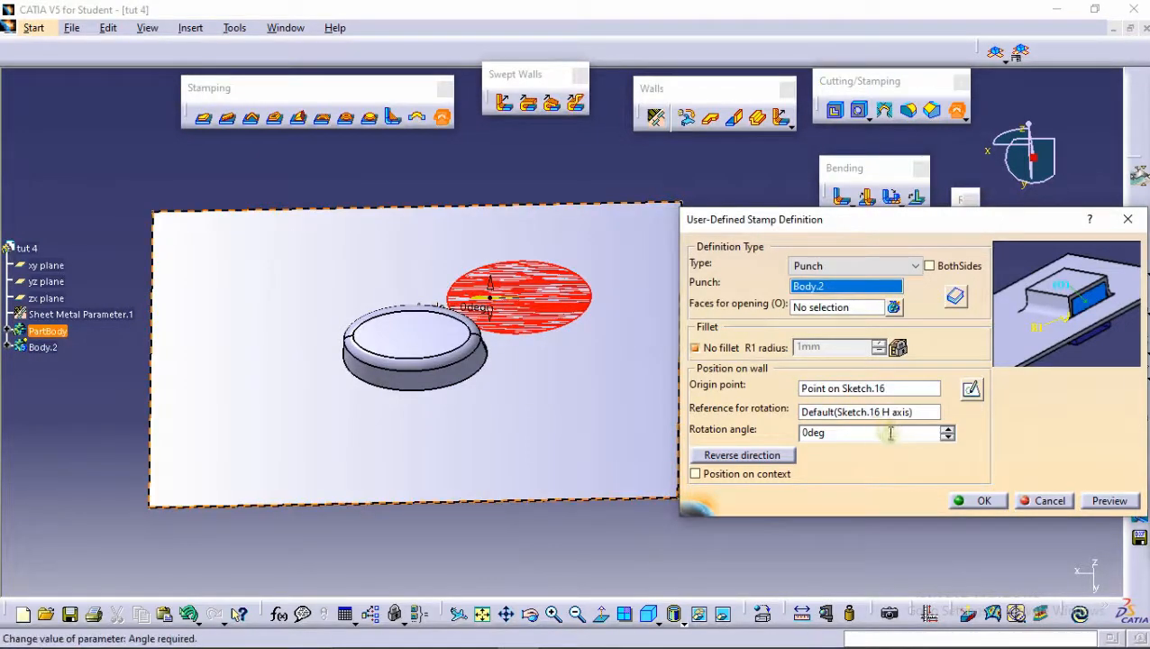
Preview the user stamp without a fillet, then enable its fillet with an R1 radius of 1 mm and preview it again.
click(1111, 503)
middle_drag(517, 343, 657, 302)
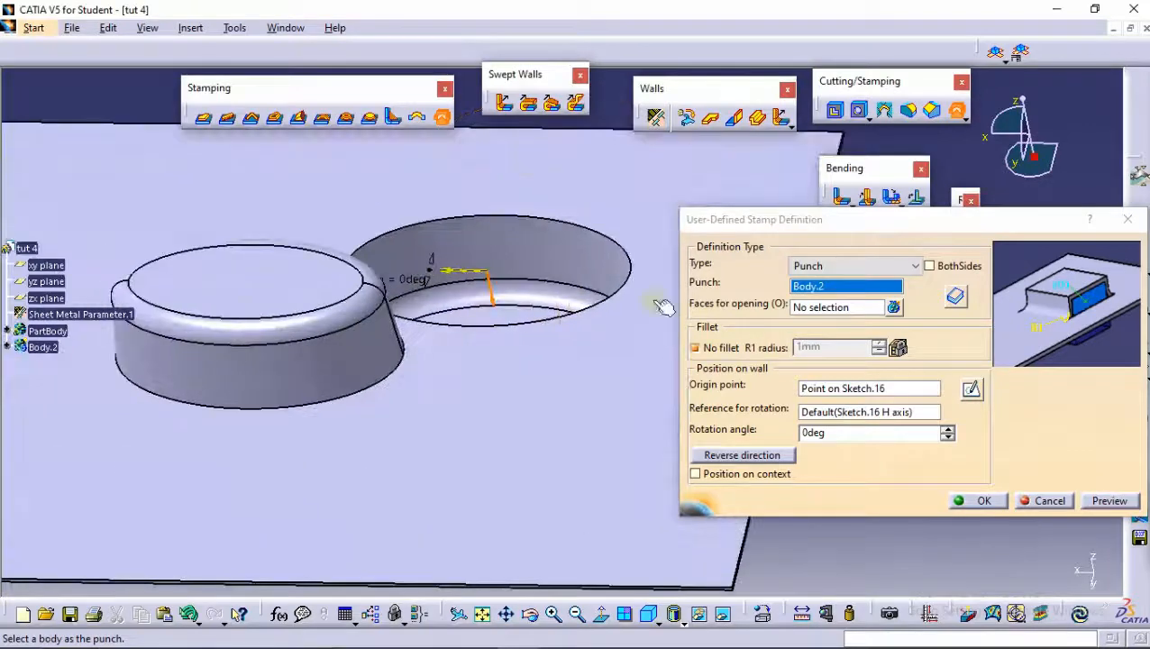
click(712, 349)
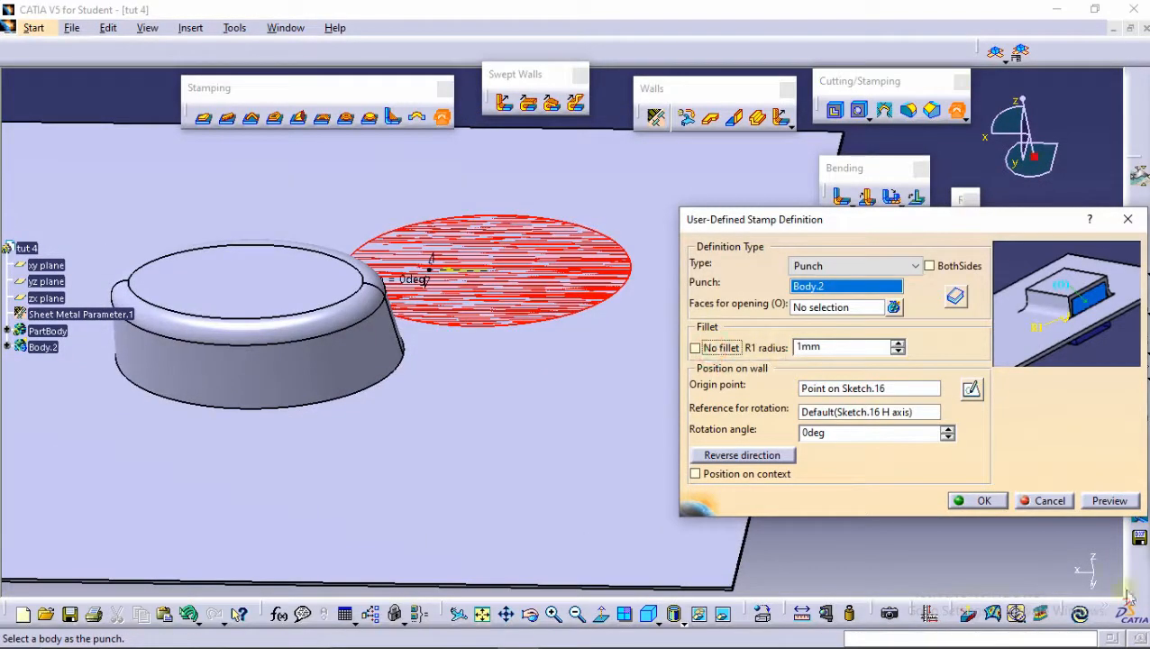
click(1110, 502)
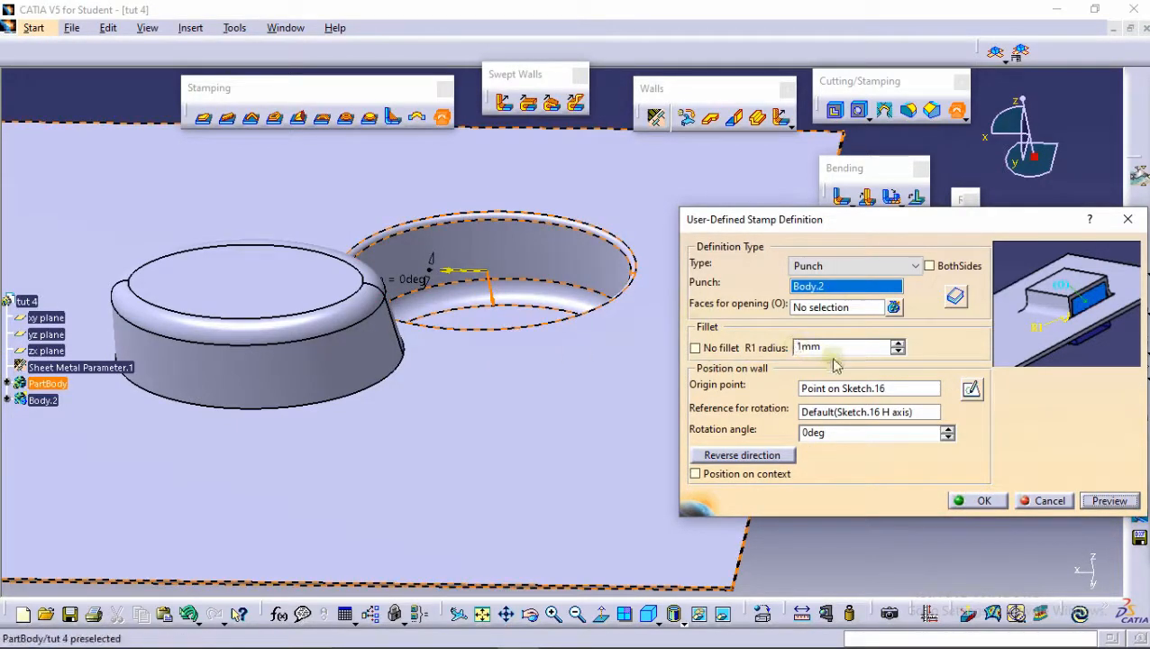
Edit the stamp's origin point sketch and dimension the point 250 mm from the wall's left edge.
click(971, 391)
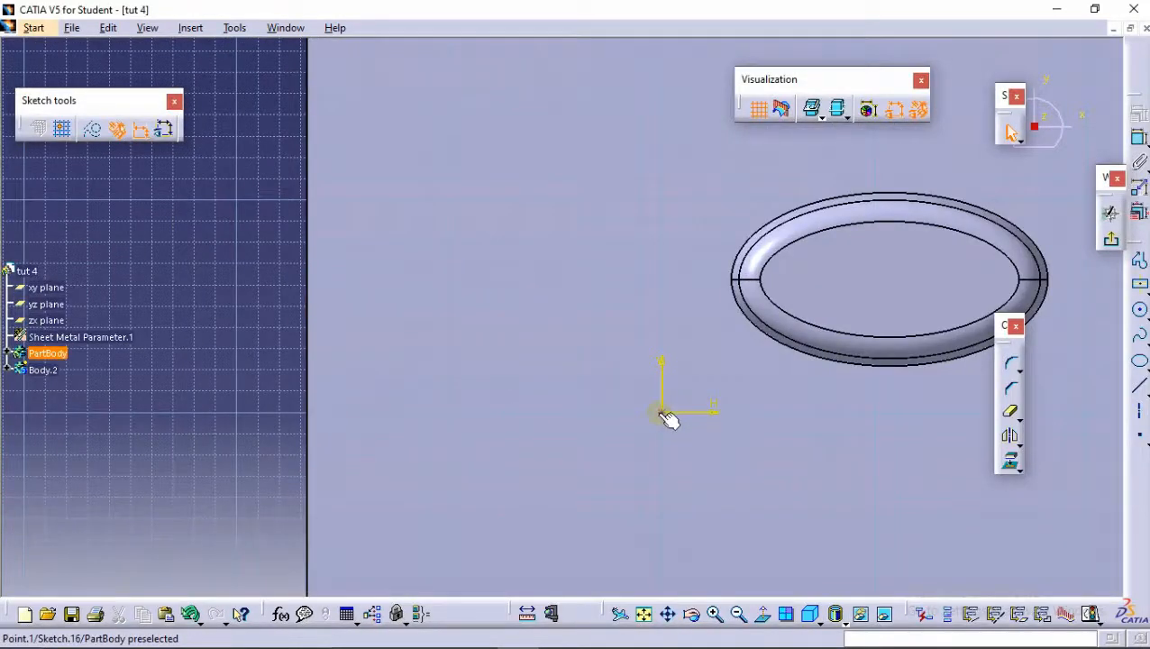
click(1139, 139)
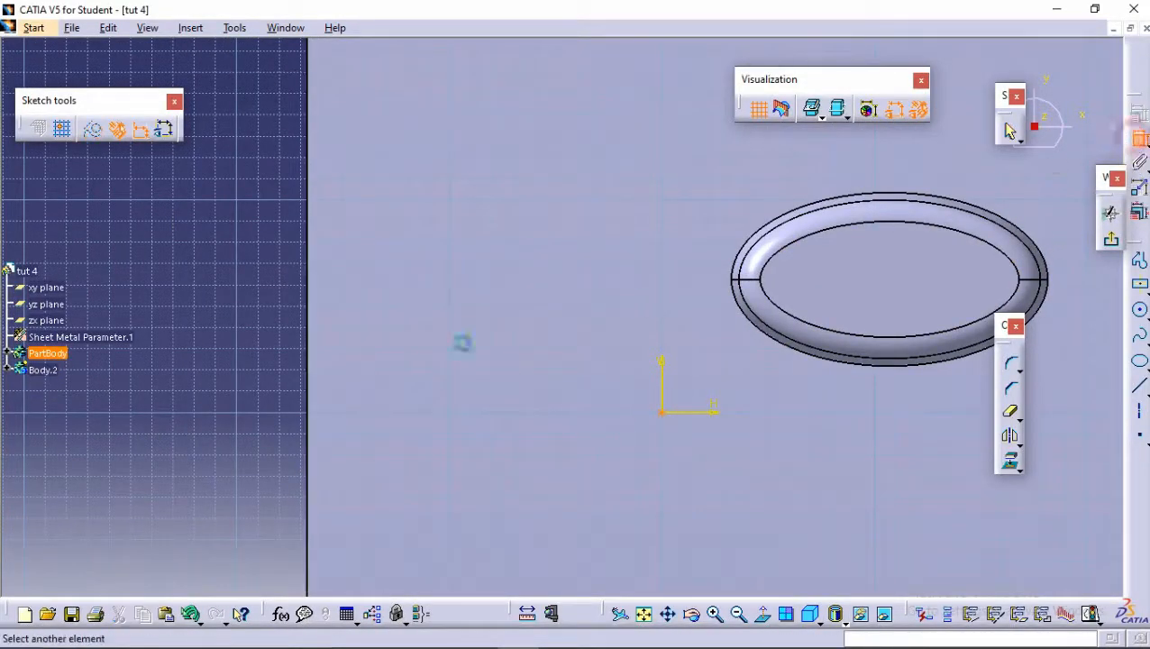
click(309, 413)
click(397, 413)
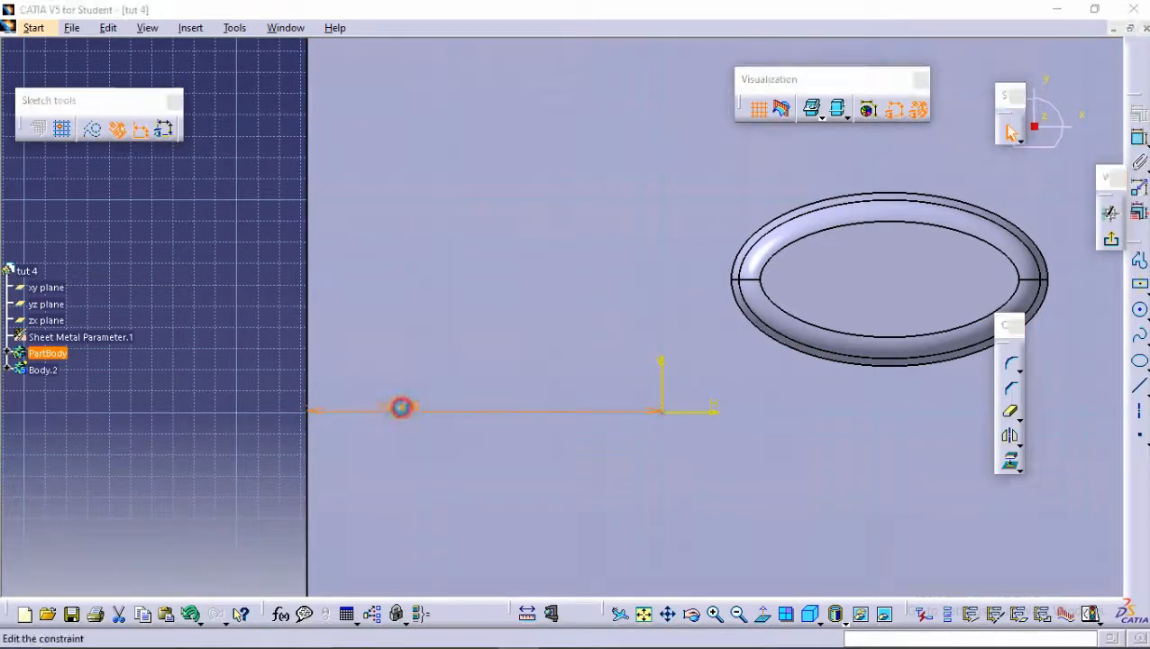
double_click(403, 411)
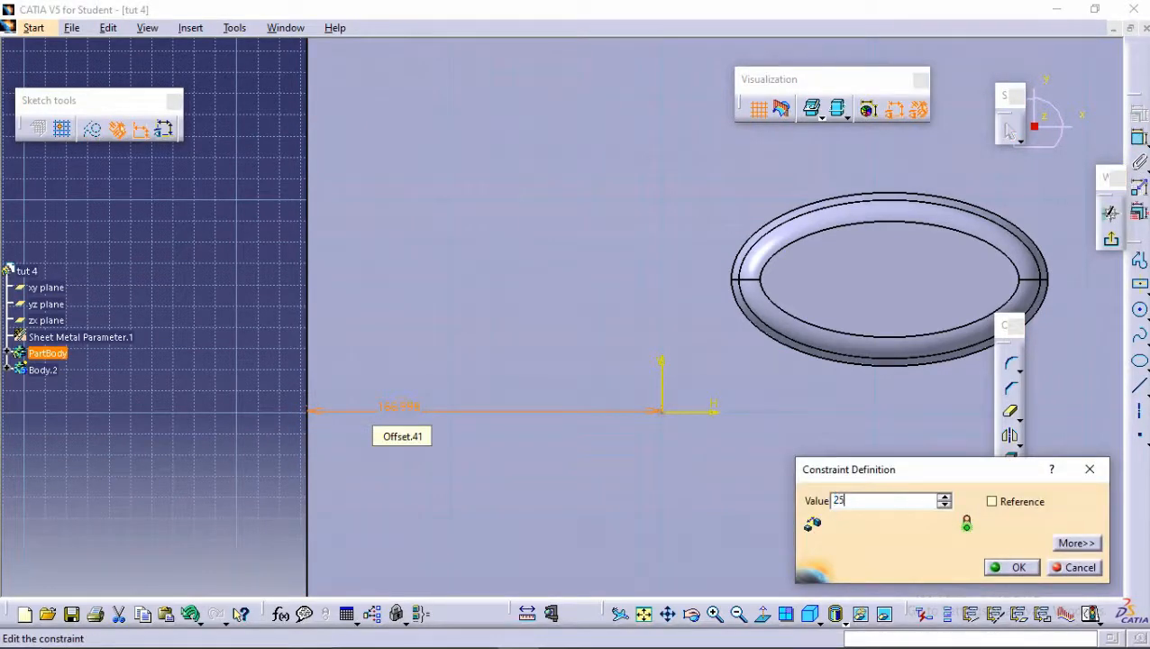
key(Return)
Dimension the stamp's origin point 150 mm from the wall's lower edge and exit the sketch.
mouse_move(577, 392)
middle_down()
mouse_move(590, 378)
mouse_move(492, 174)
middle_up()
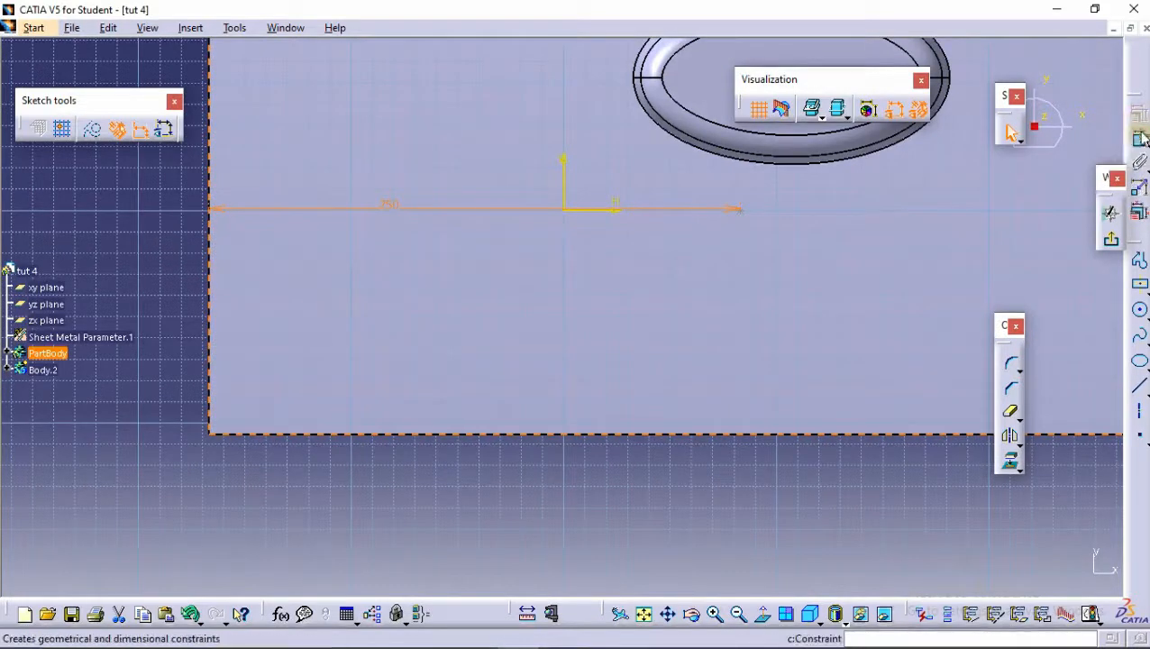
click(1140, 137)
click(742, 212)
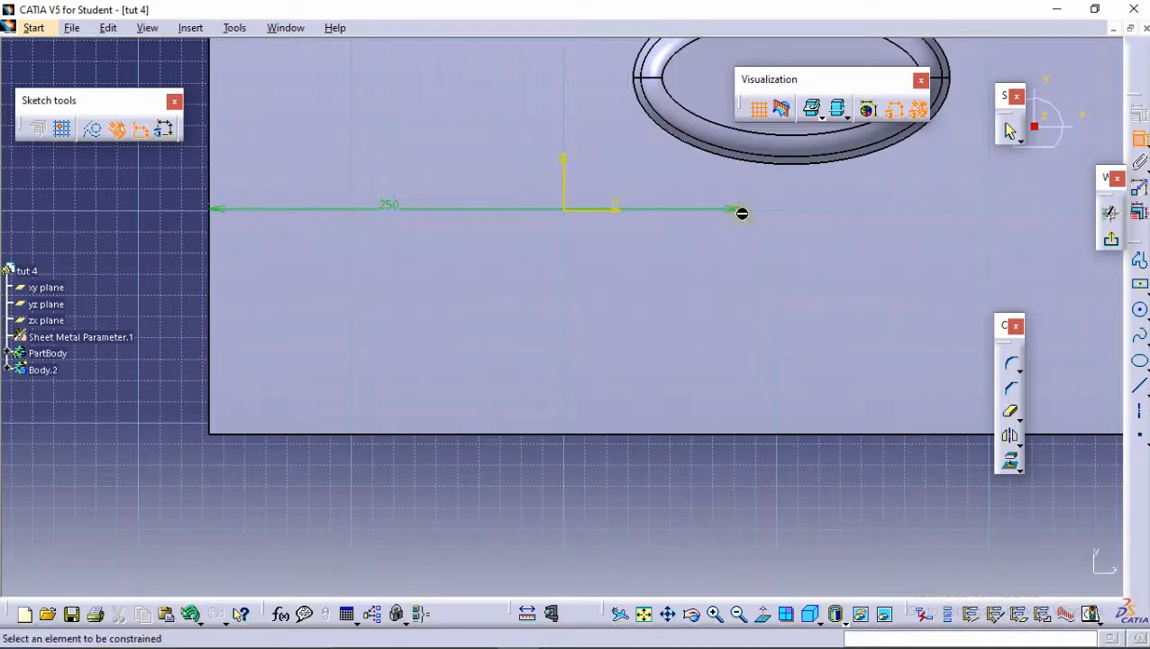
click(765, 437)
click(744, 361)
double_click(744, 358)
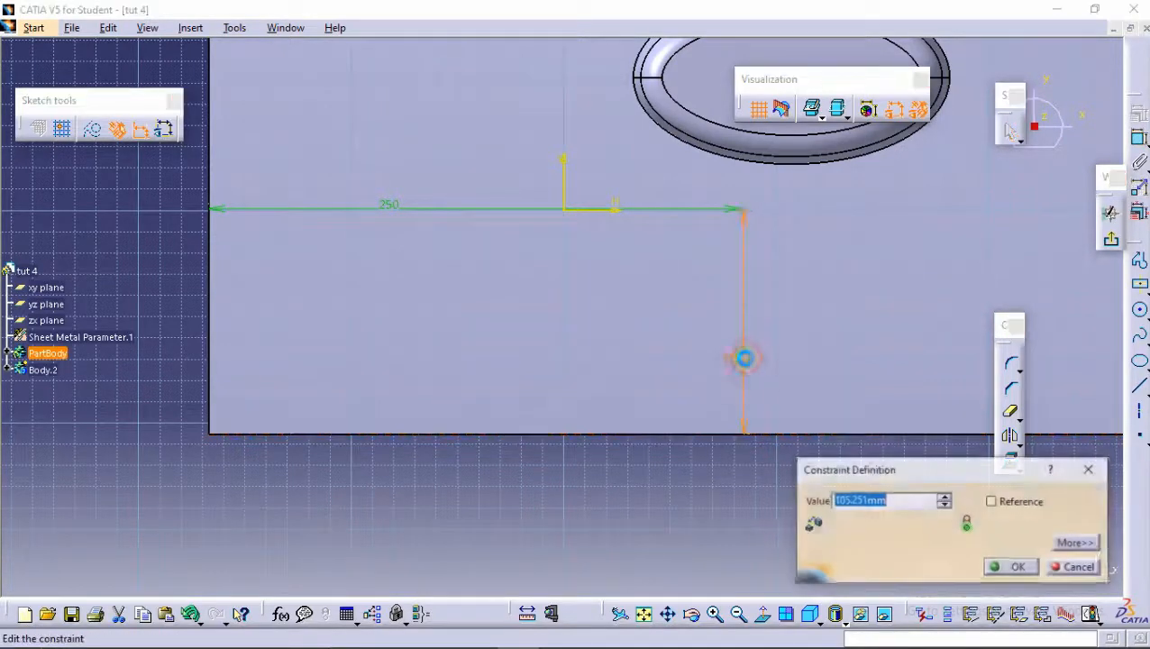
text(150)
key(Return)
middle_drag(790, 287, 811, 360)
click(1112, 239)
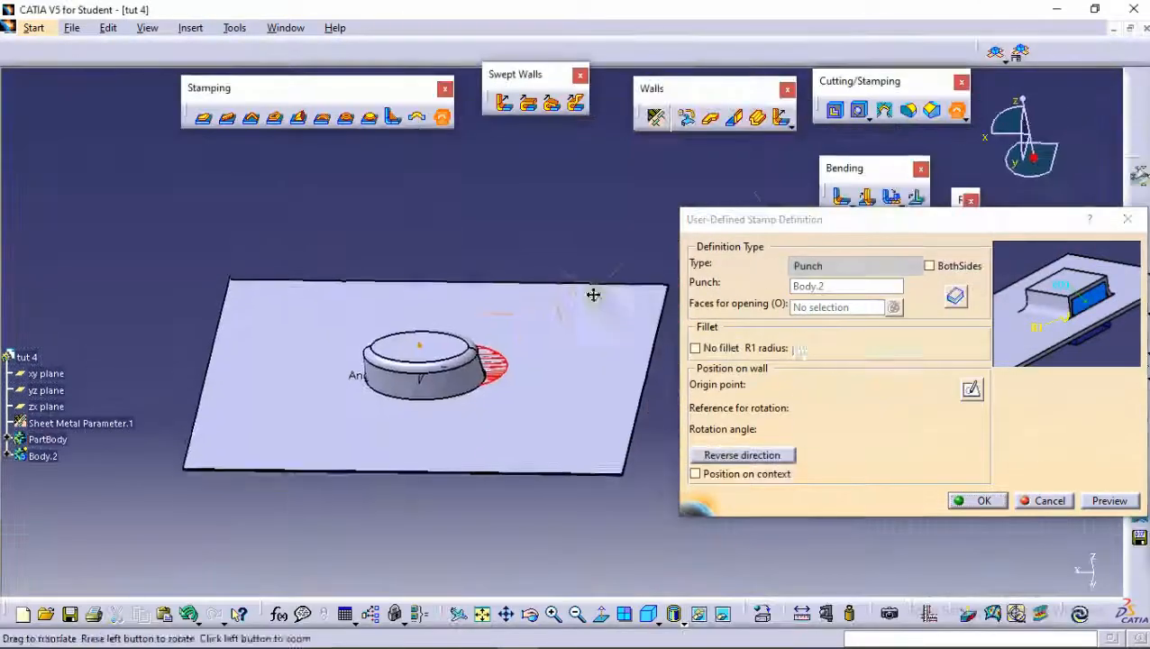
Hide the Body.2 punch body and preview the repositioned user stamp.
middle_drag(593, 294, 602, 337)
middle_drag(507, 352, 482, 250)
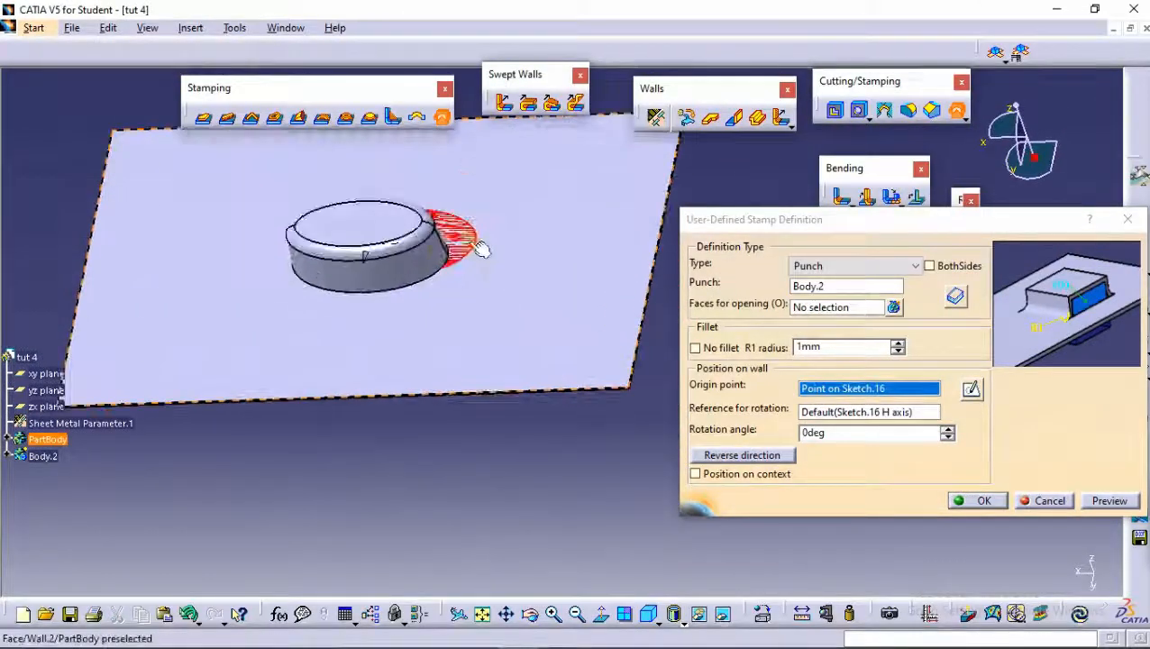
right_click(44, 456)
click(105, 510)
click(1107, 503)
Set the user stamp's R1 fillet radius to 8 mm and create the stamp.
middle_drag(521, 279, 795, 354)
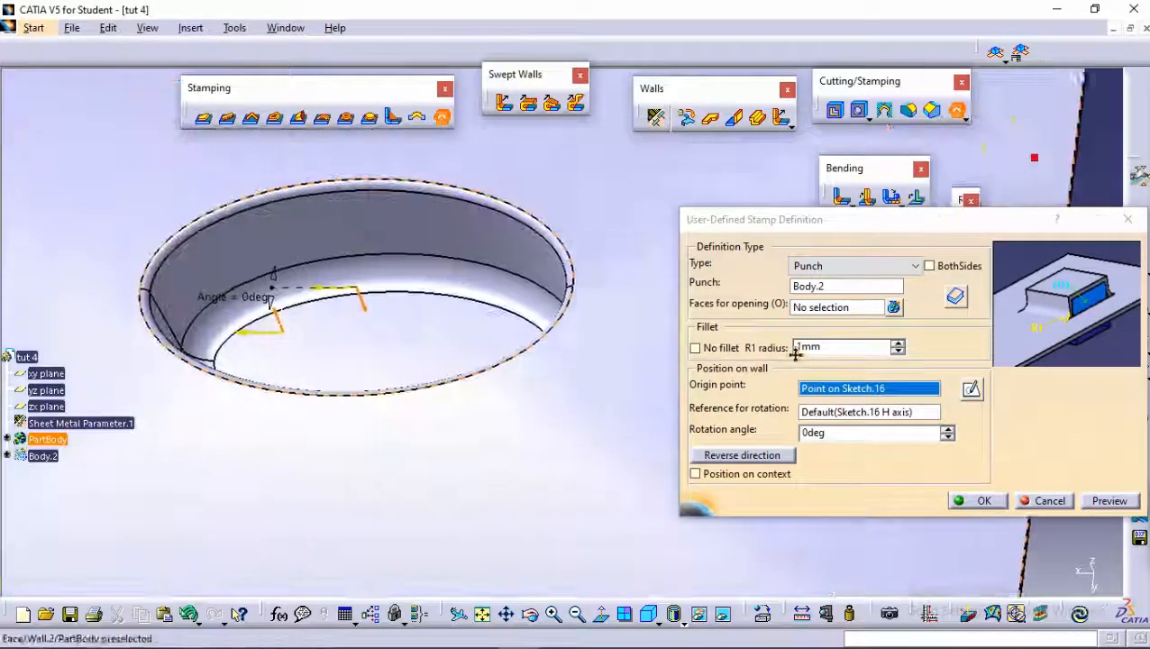
click(899, 347)
click(899, 344)
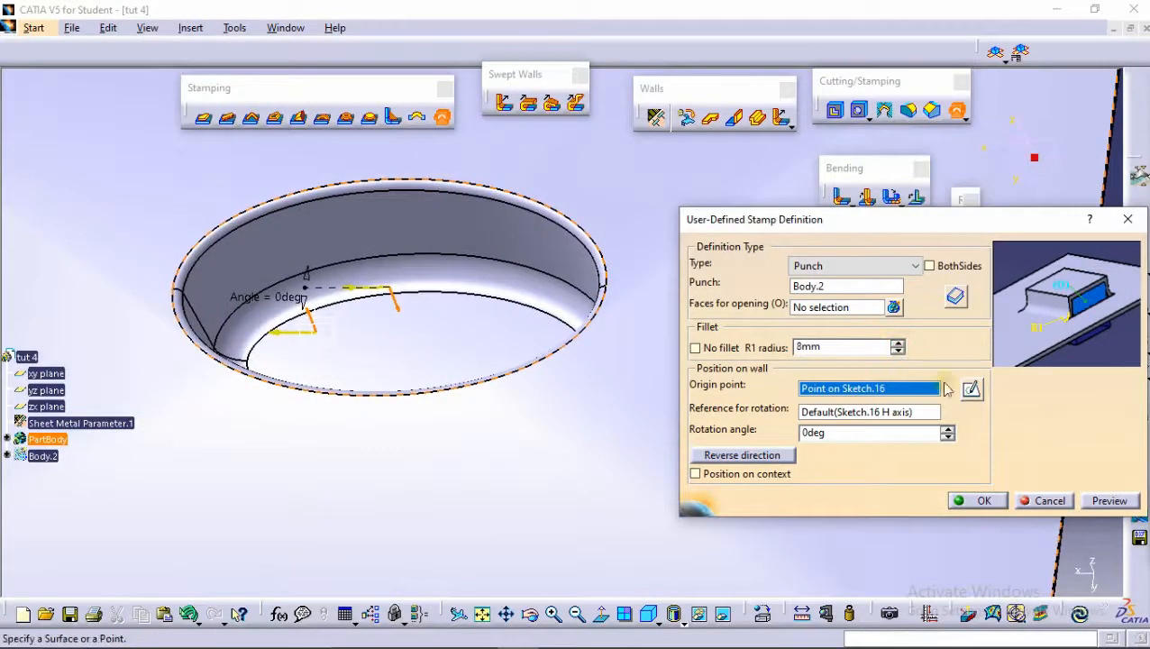
scroll(495, 341, up, 1)
middle_drag(495, 342, 738, 233)
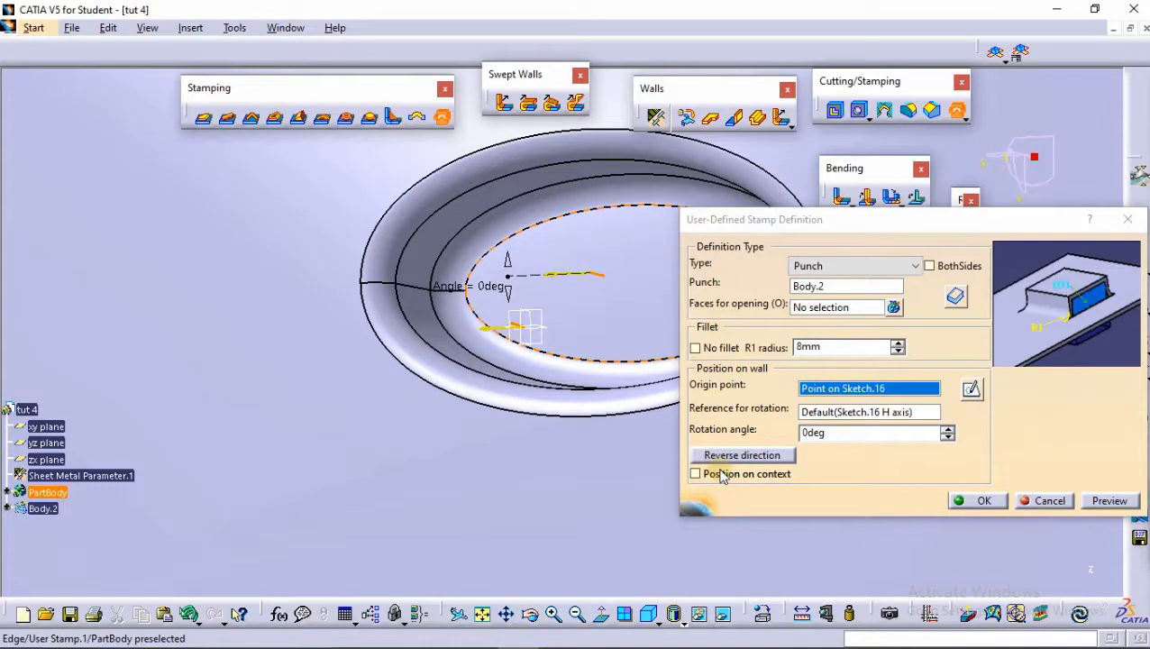
click(997, 504)
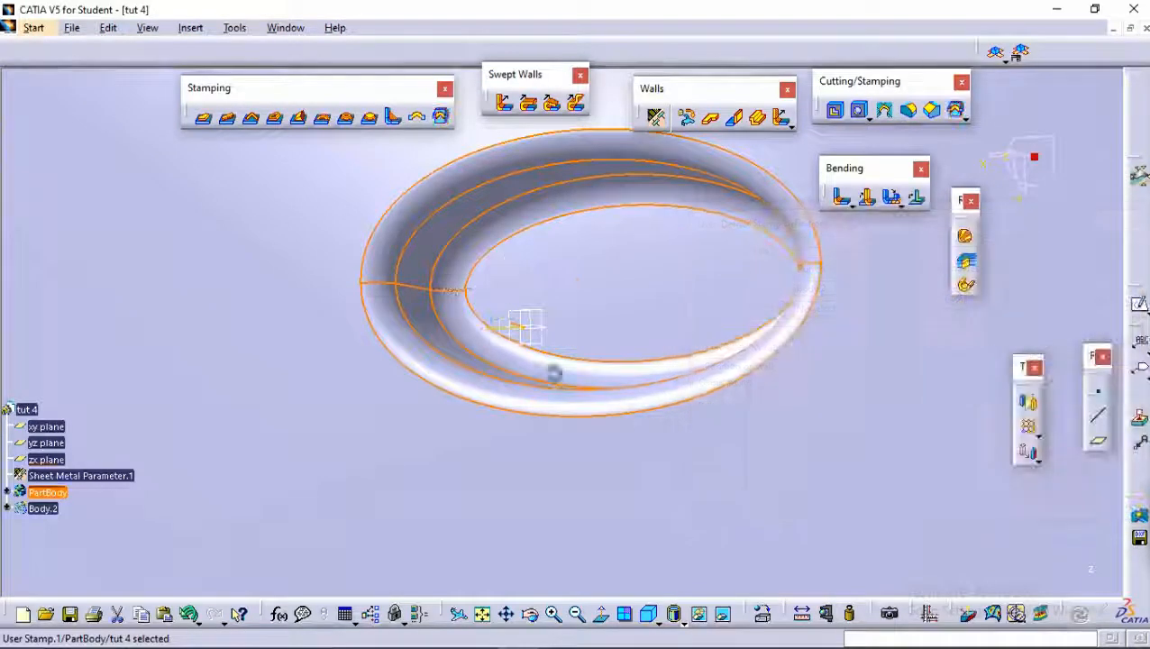
Delete the elliptical user stamp from the wall.
middle_drag(505, 329, 544, 334)
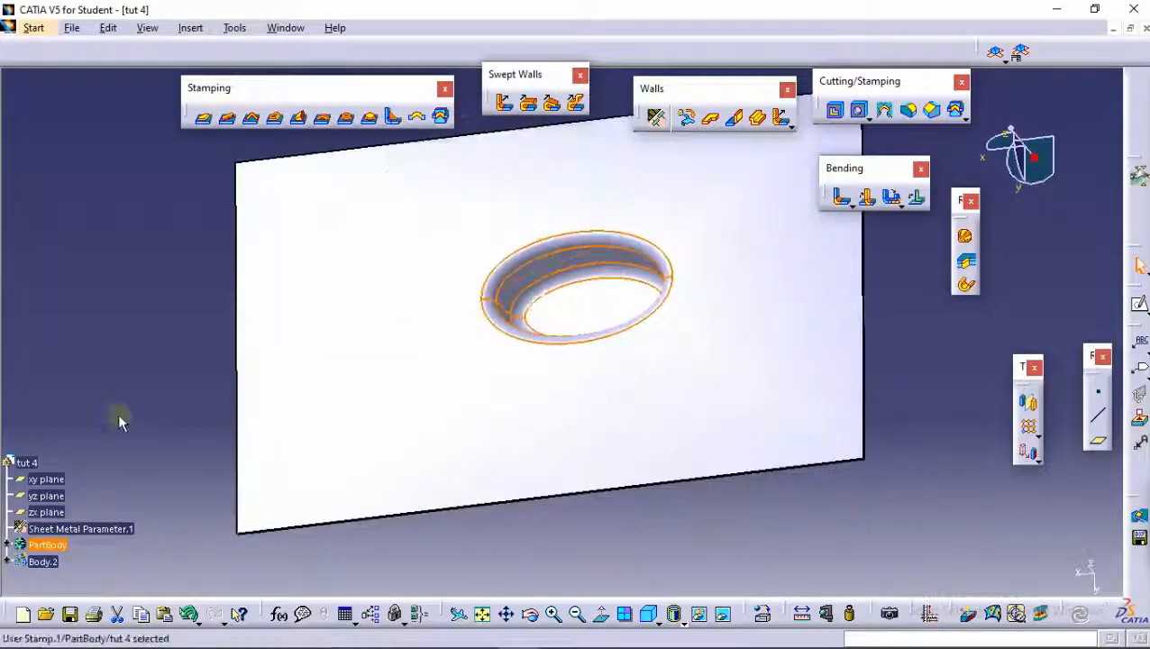
click(149, 432)
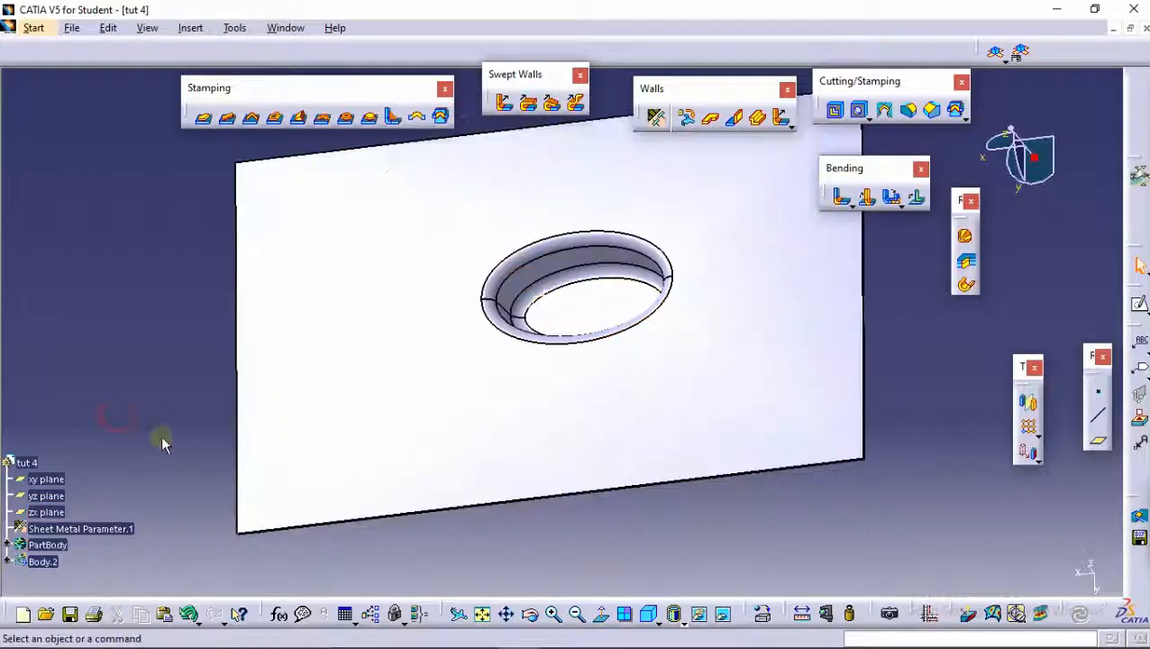
click(628, 298)
key(Delete)
key(Return)
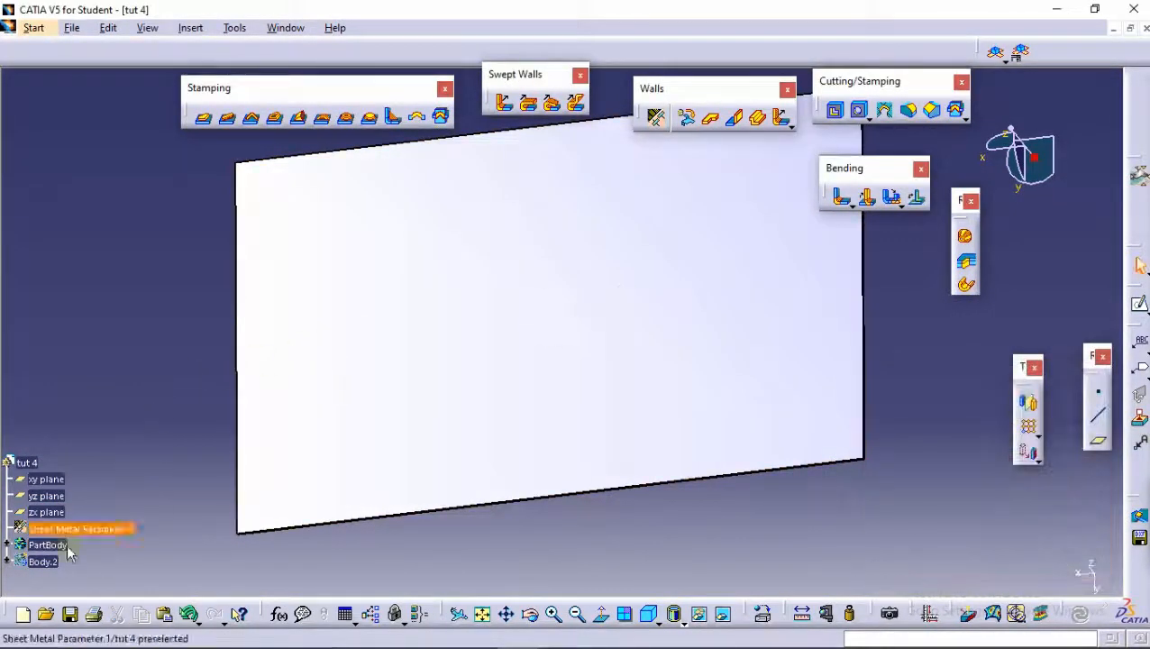
Show Body.2 and open the draft definition of its side face, closing it without edits.
right_click(27, 561)
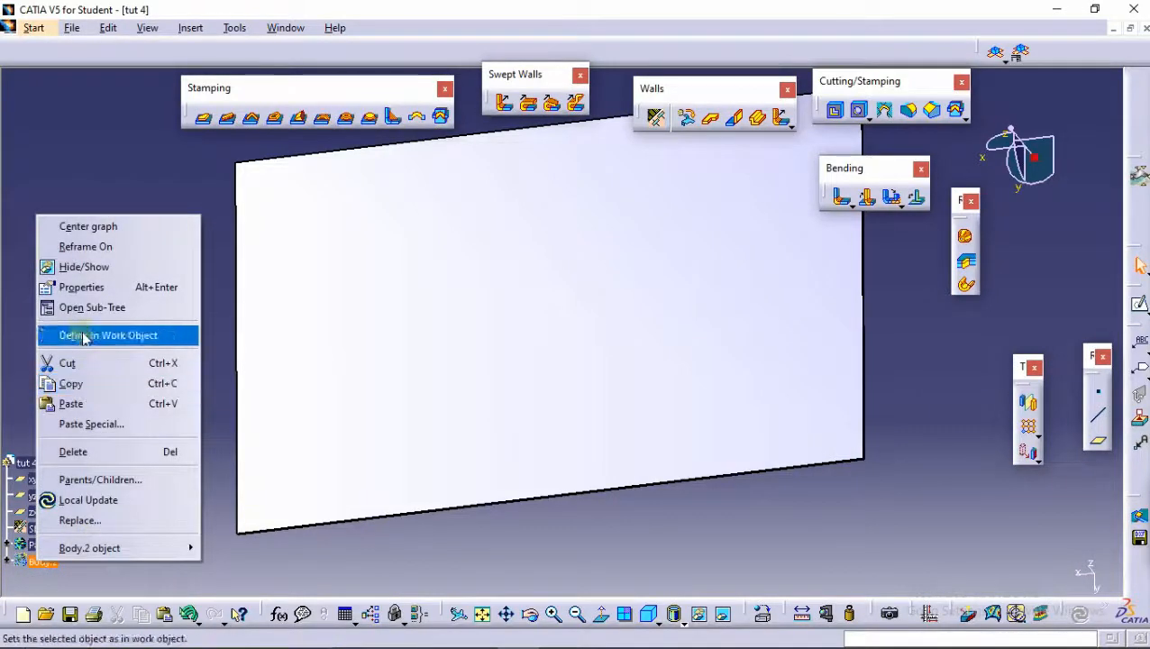
click(81, 266)
middle_drag(231, 332, 642, 316)
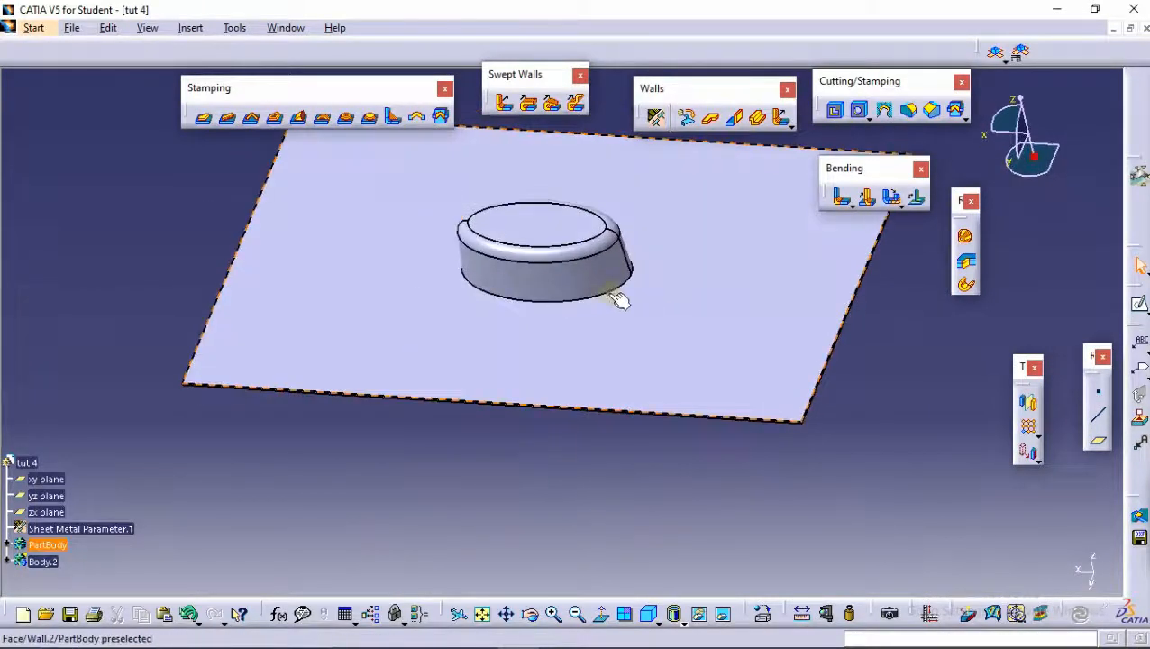
double_click(518, 279)
click(1000, 558)
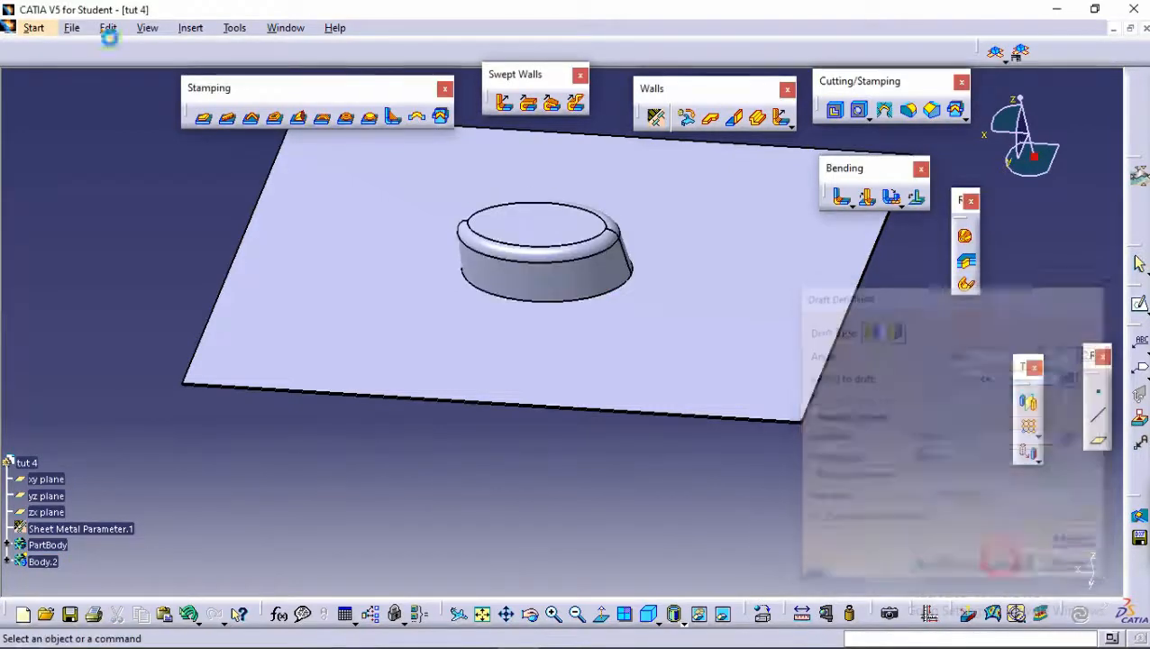
Switch to the Part Design workbench and apply a Symmetry to PartBody about the wall's upper face, keeping the transformation specifications.
click(34, 27)
mouse_move(117, 69)
click(262, 69)
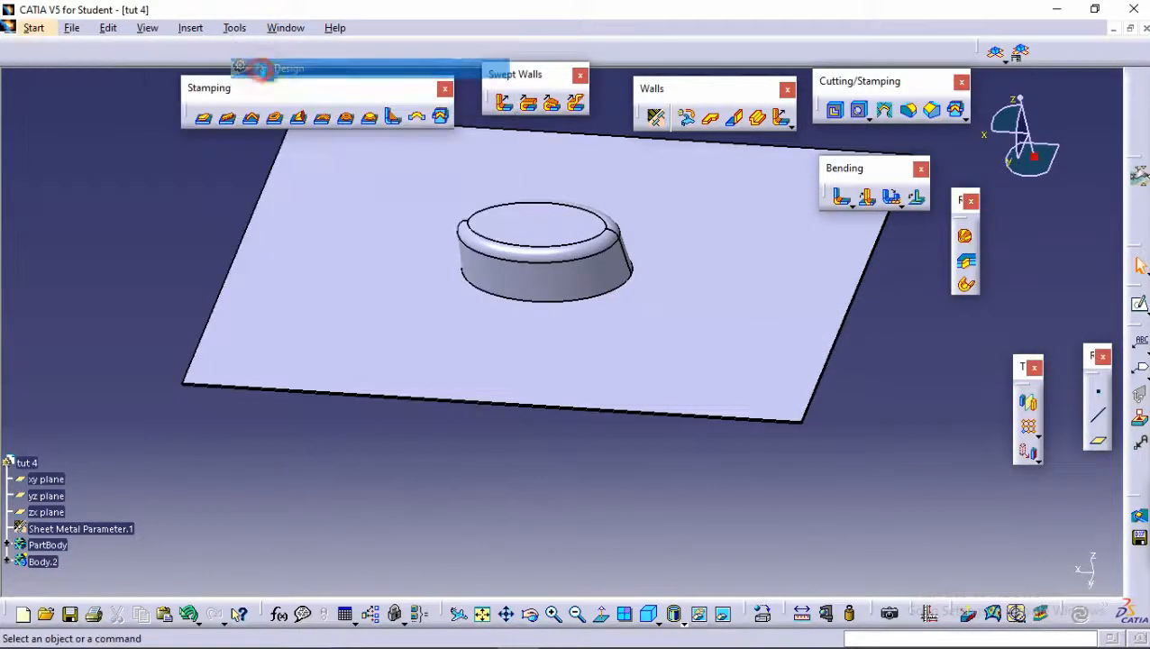
click(1029, 373)
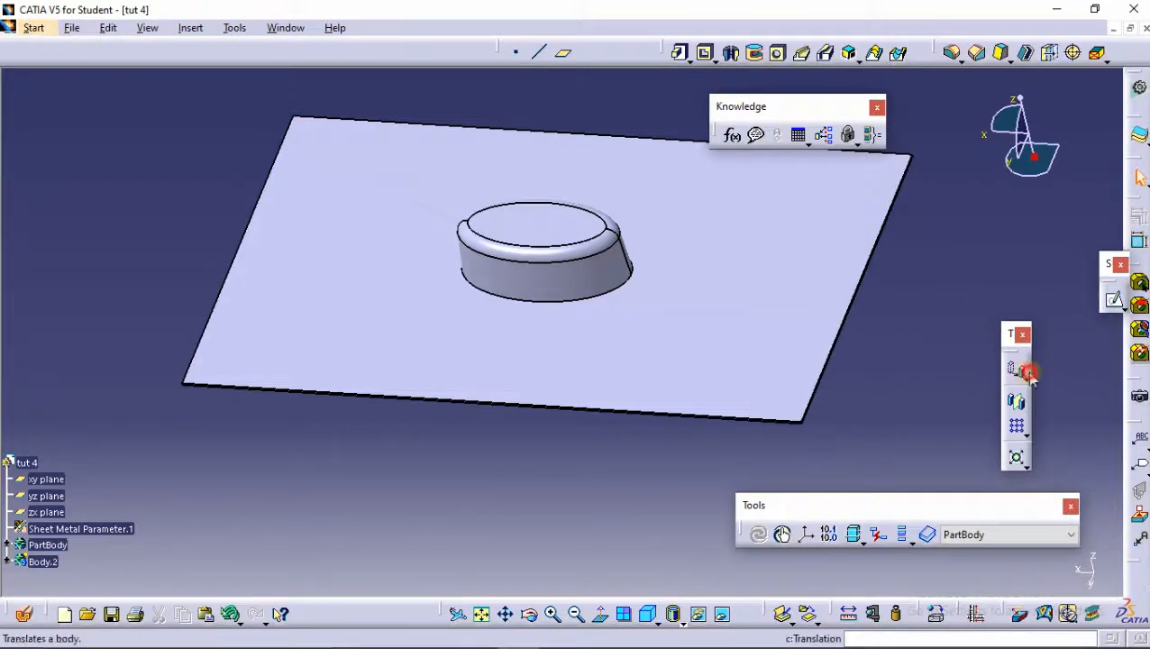
click(1107, 388)
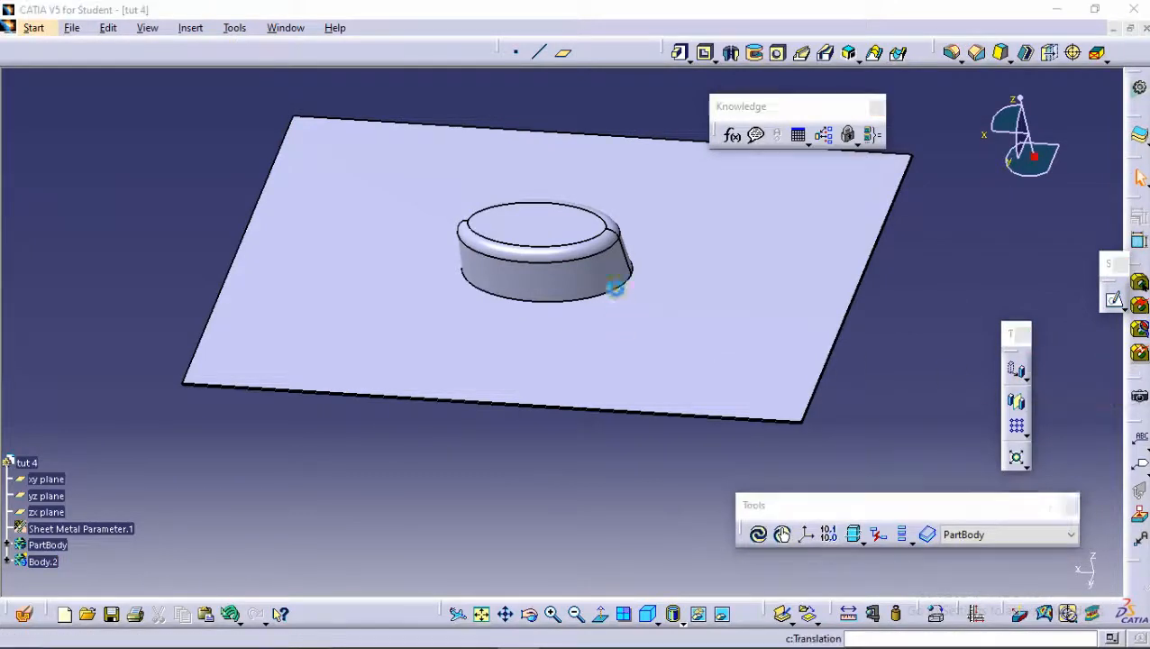
click(649, 369)
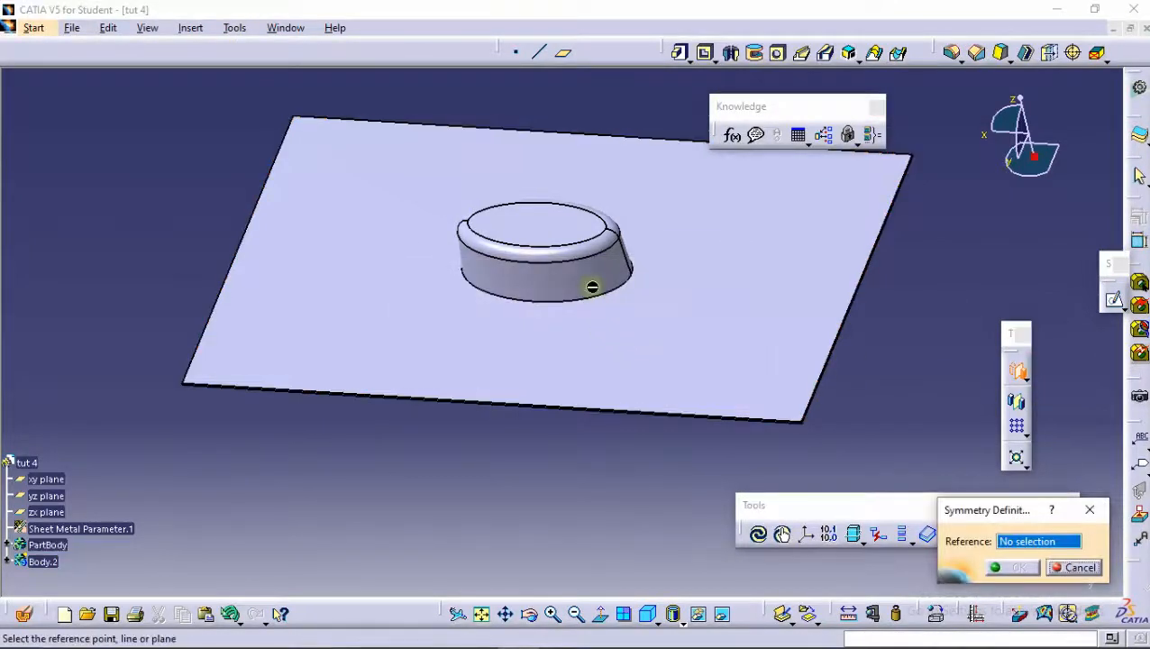
click(605, 357)
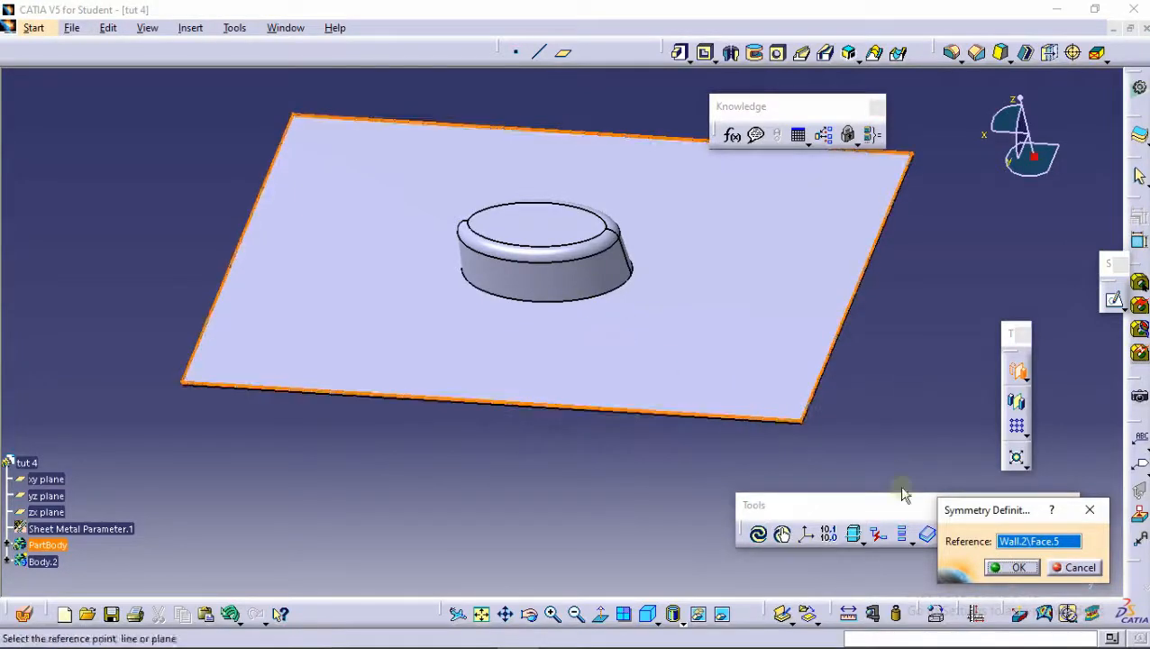
click(1011, 568)
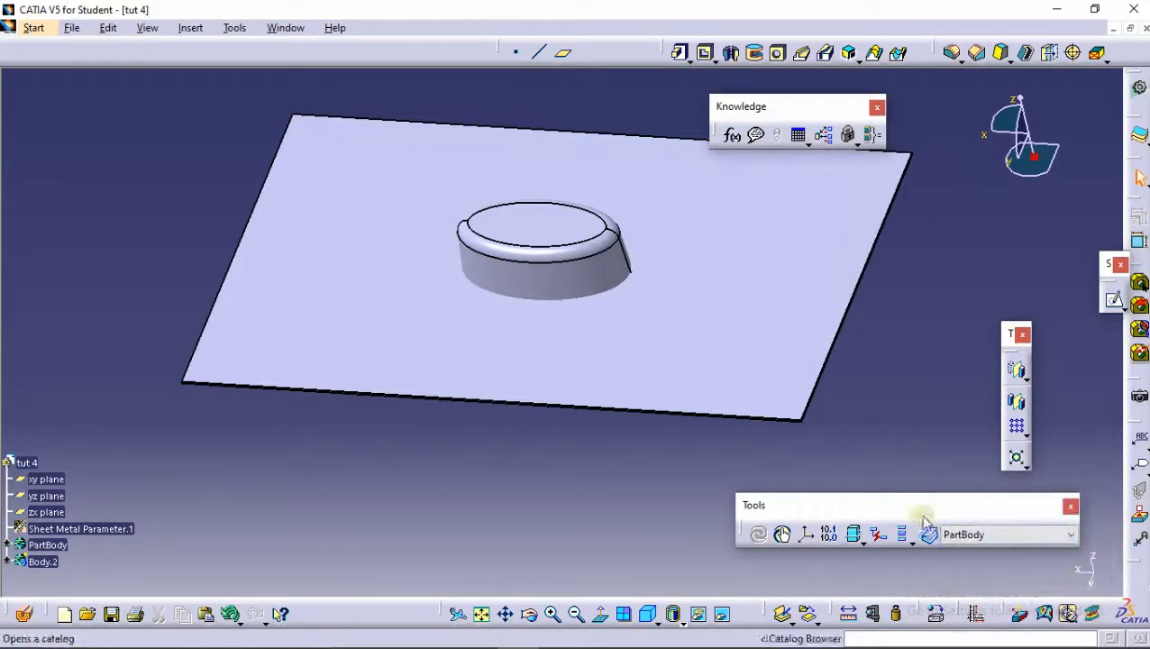
middle_drag(687, 385, 750, 272)
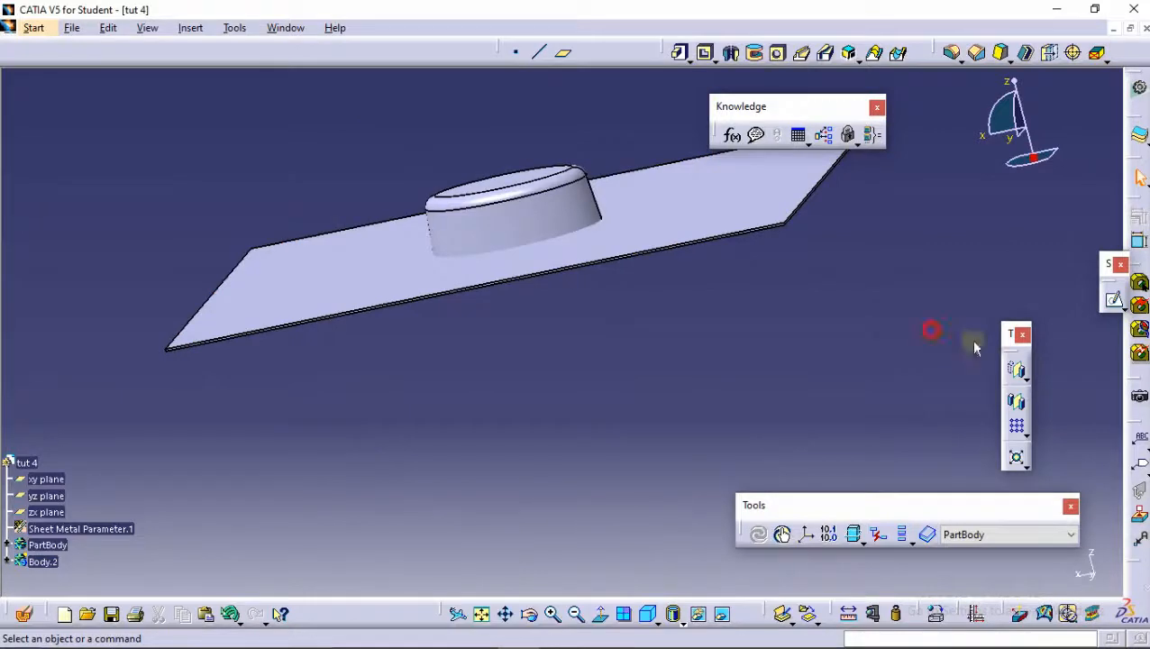
click(1016, 369)
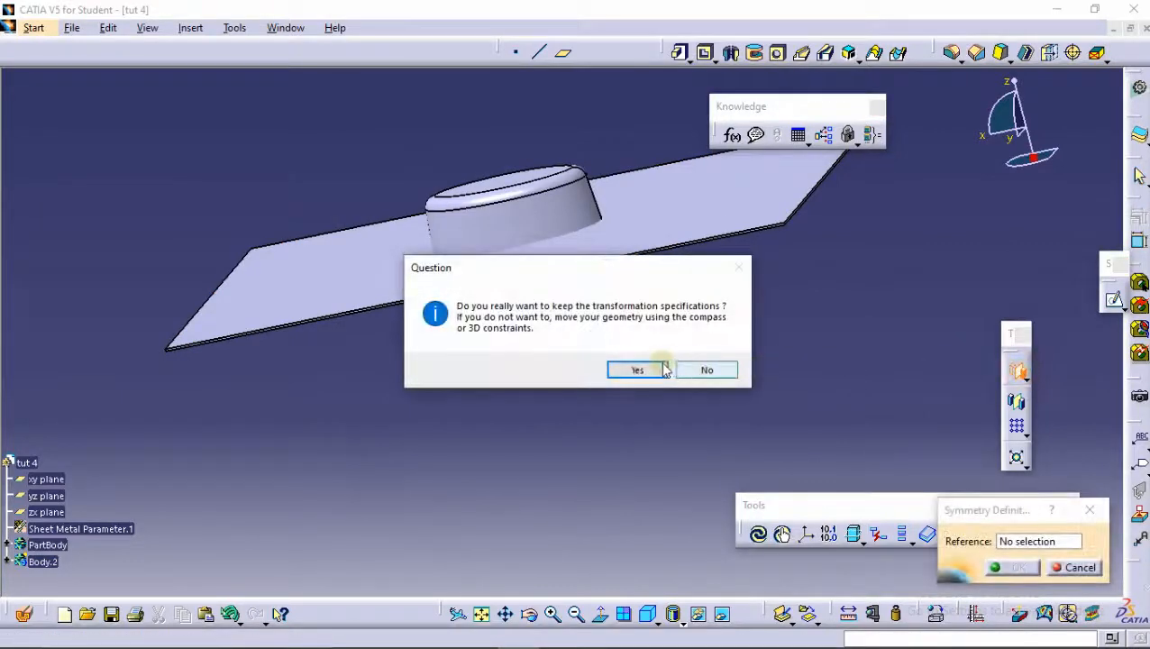
click(663, 370)
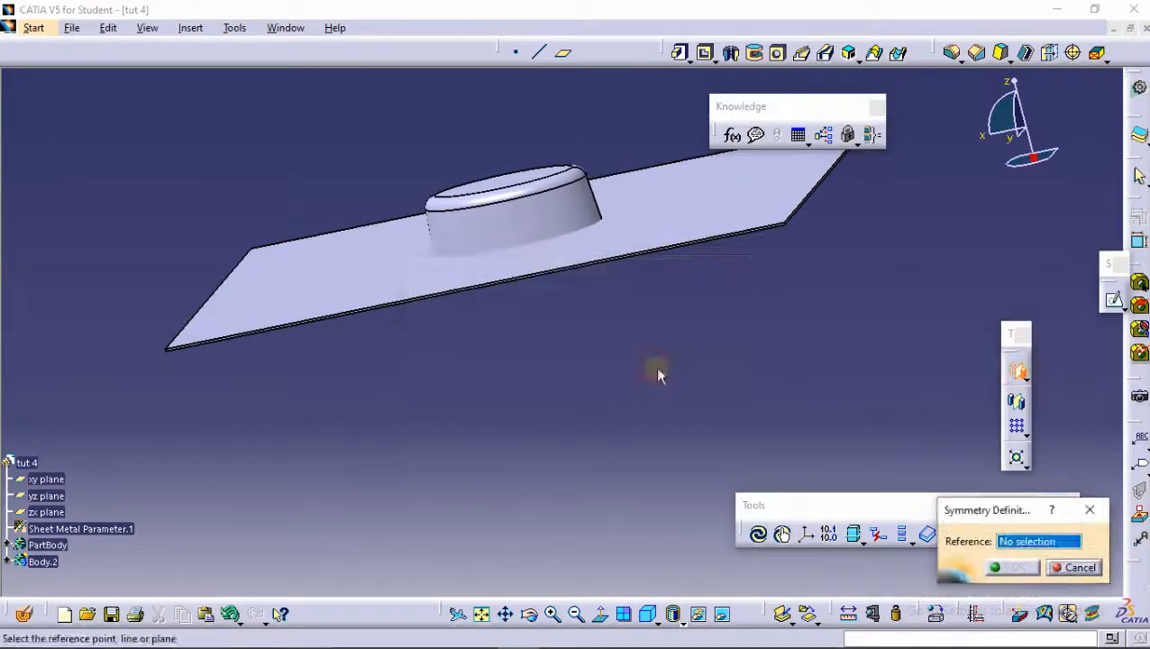
click(1078, 567)
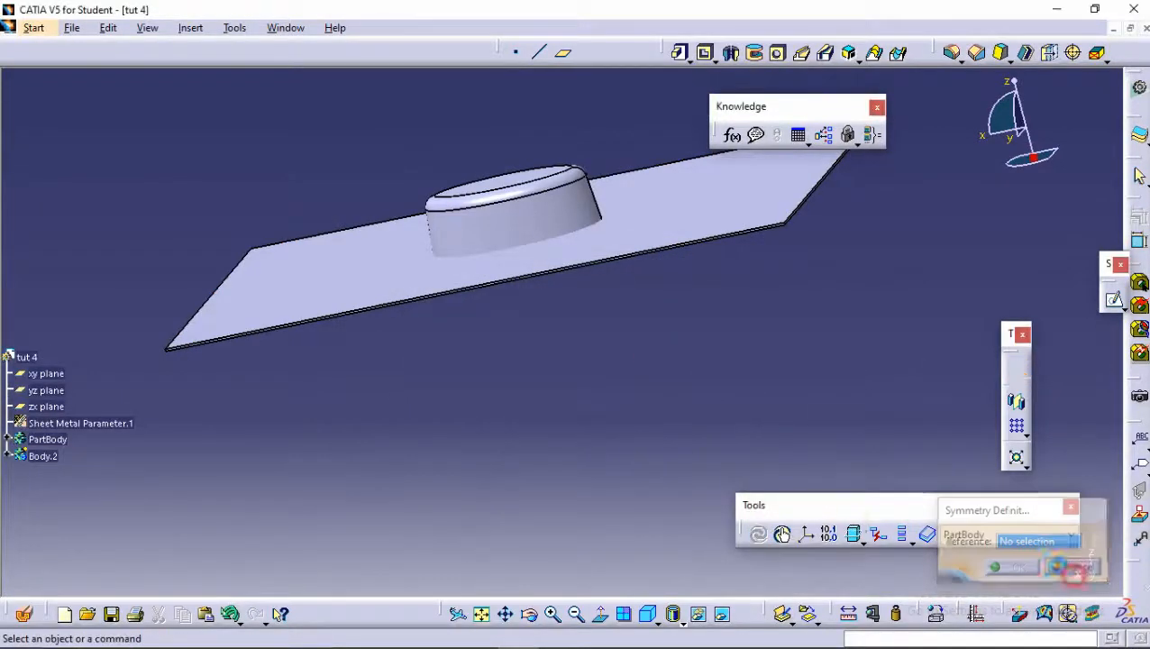
Define Body.2 as the in-work object and mirror it about the wall's upper face with Symmetry, keeping the transformation specifications.
right_click(38, 457)
click(163, 230)
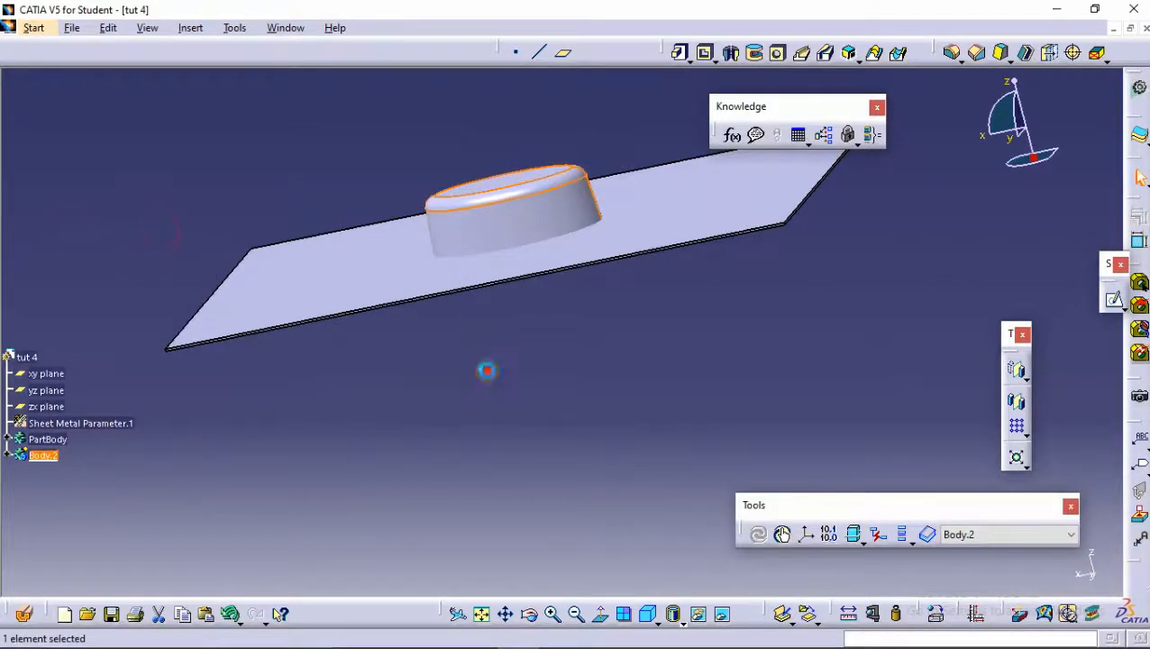
click(1017, 368)
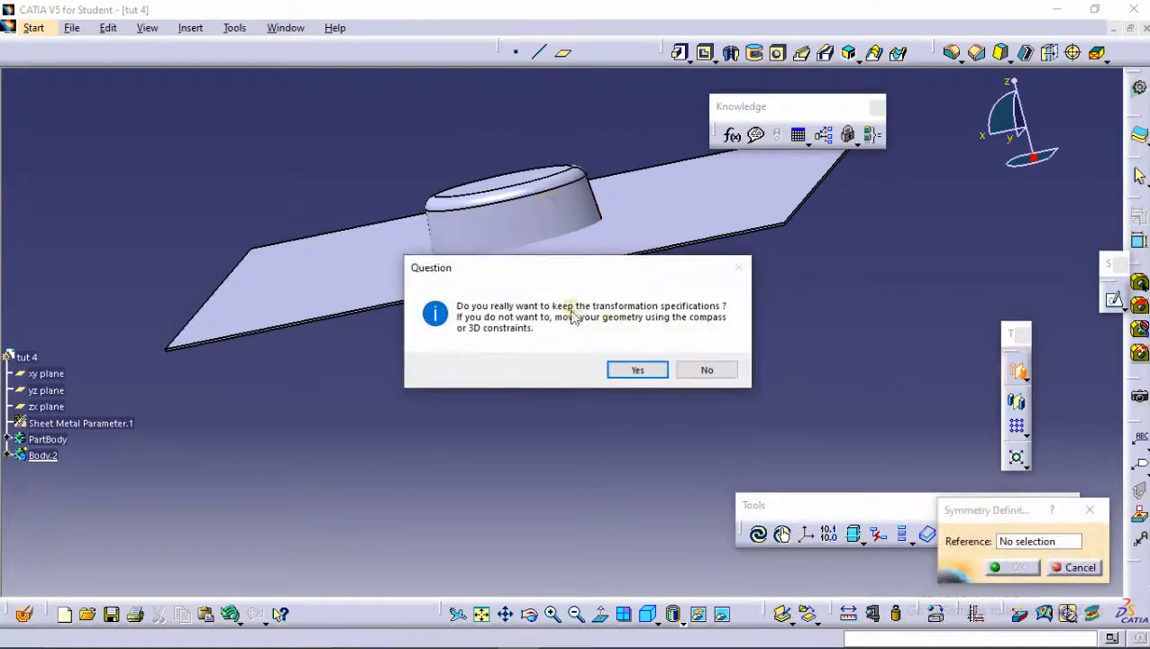
click(640, 371)
click(622, 236)
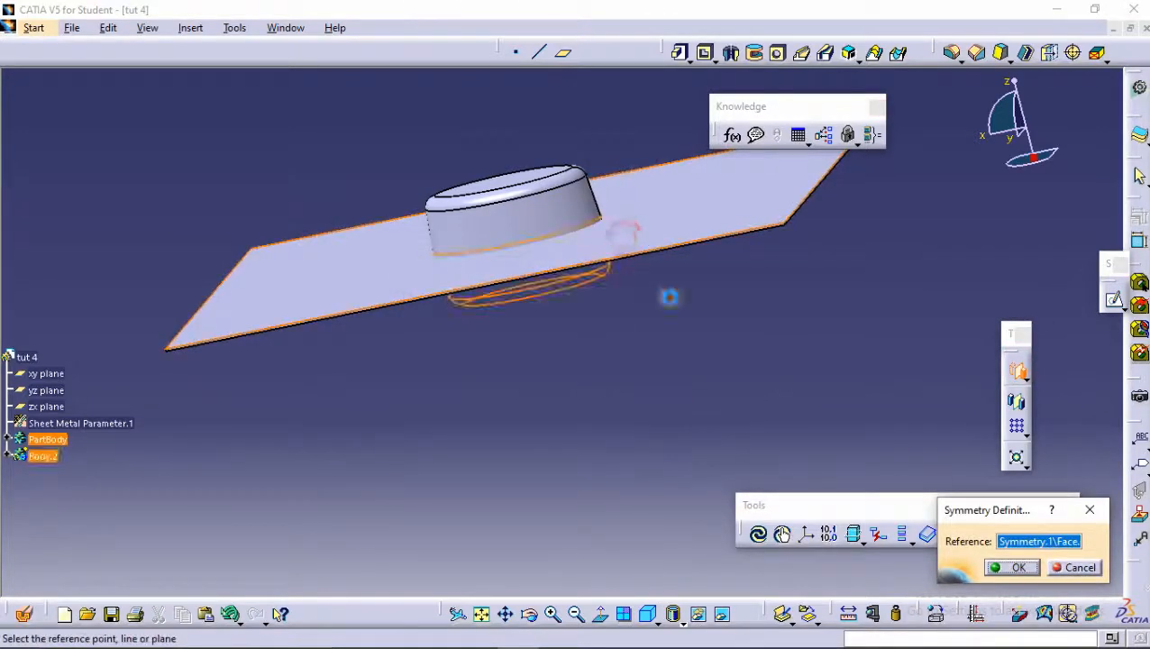
click(1013, 568)
Switch to the Generative Sheetmetal Design workbench.
middle_drag(654, 341, 663, 260)
middle_drag(462, 212, 522, 271)
right_click(523, 317)
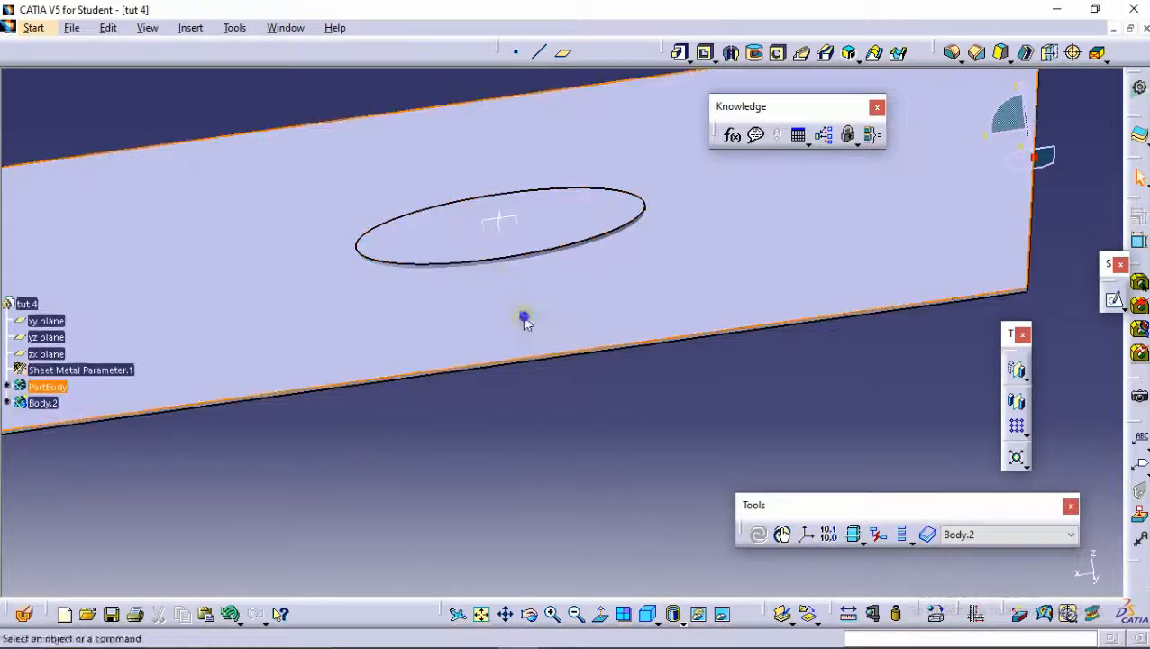
click(461, 456)
middle_drag(460, 456, 200, 363)
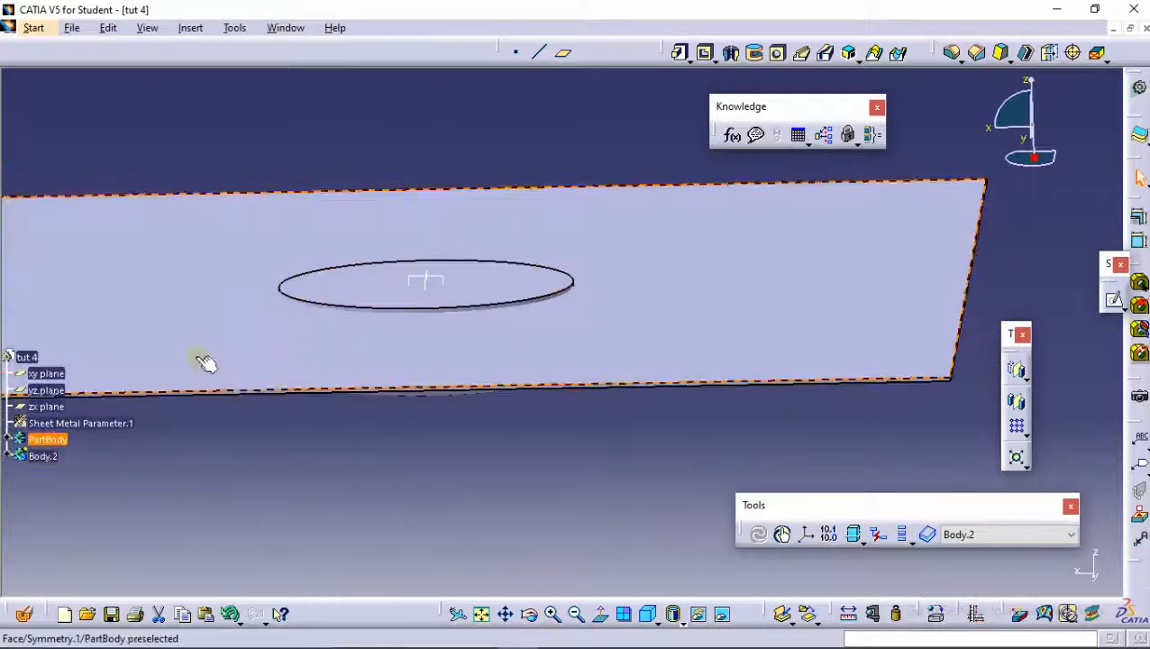
click(20, 34)
mouse_move(91, 69)
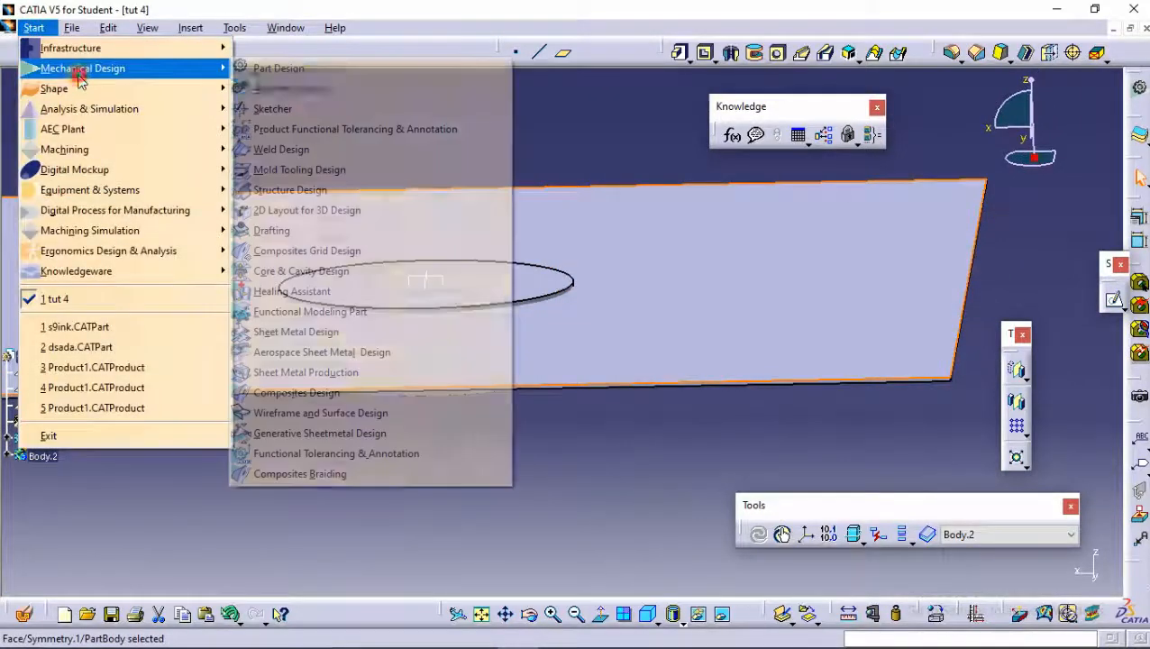
click(321, 433)
middle_drag(478, 272, 505, 262)
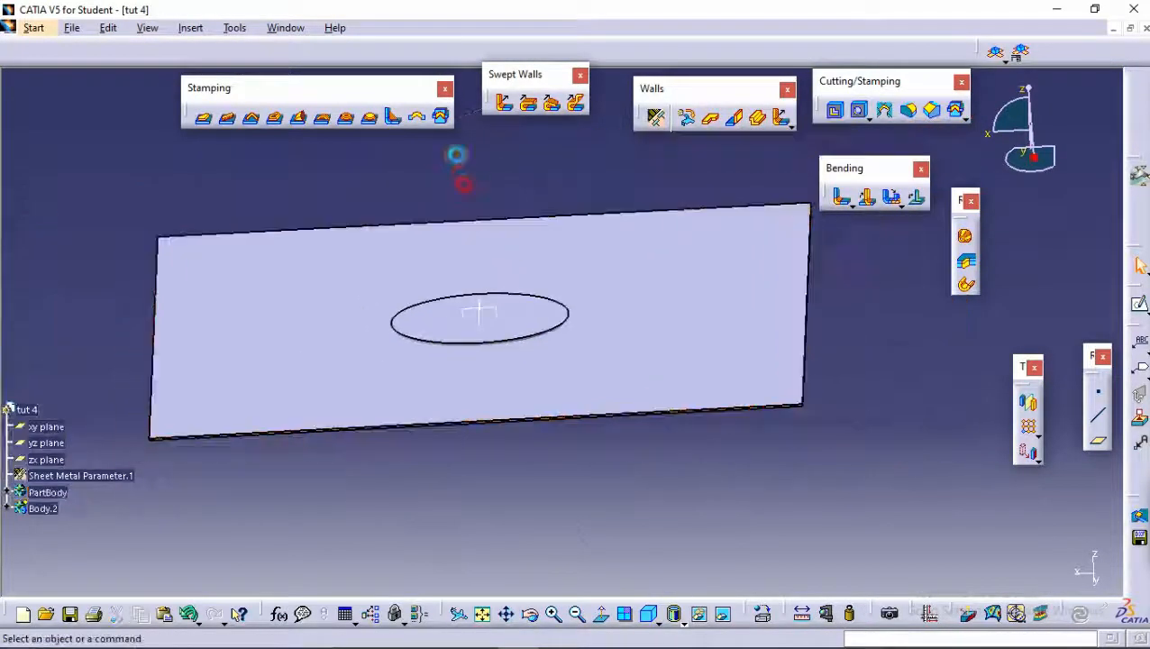
Try to create a Punch-type user stamp on the mirrored wall with Body.2 as the punch, no fillet and Position on context enabled.
click(442, 118)
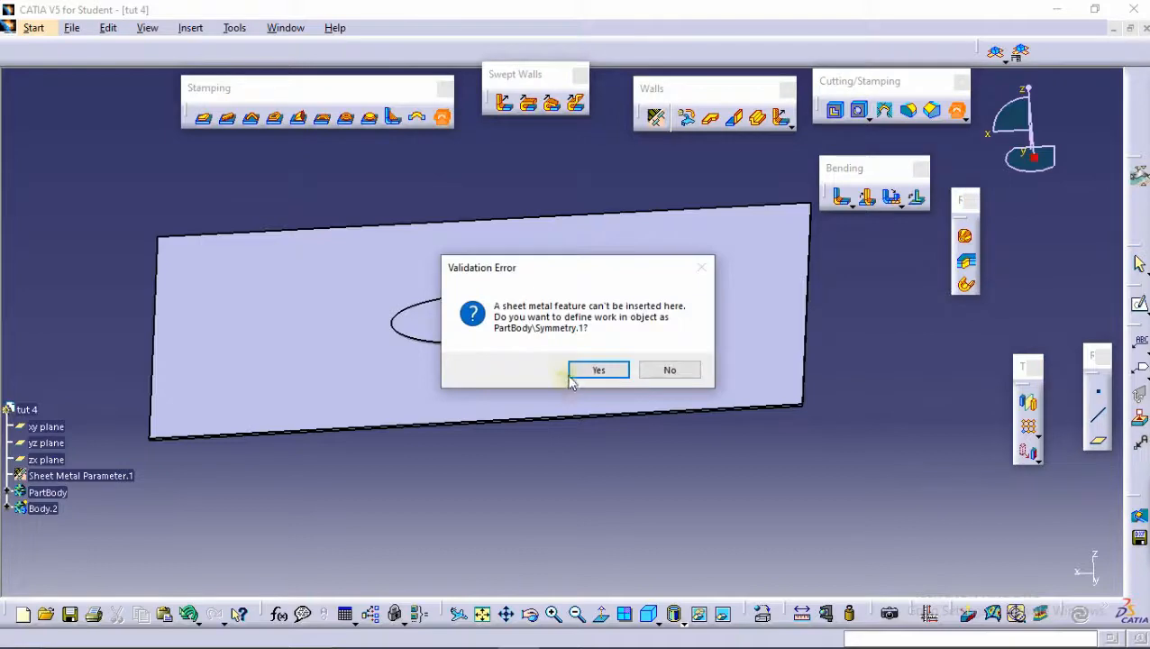
click(599, 369)
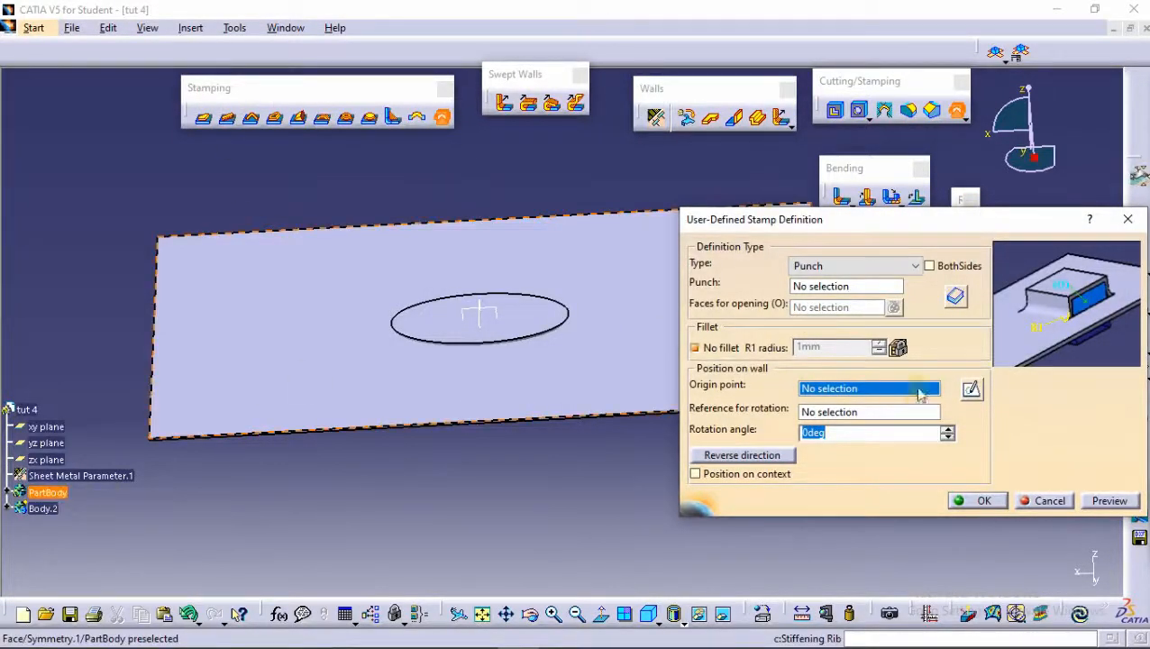
click(826, 286)
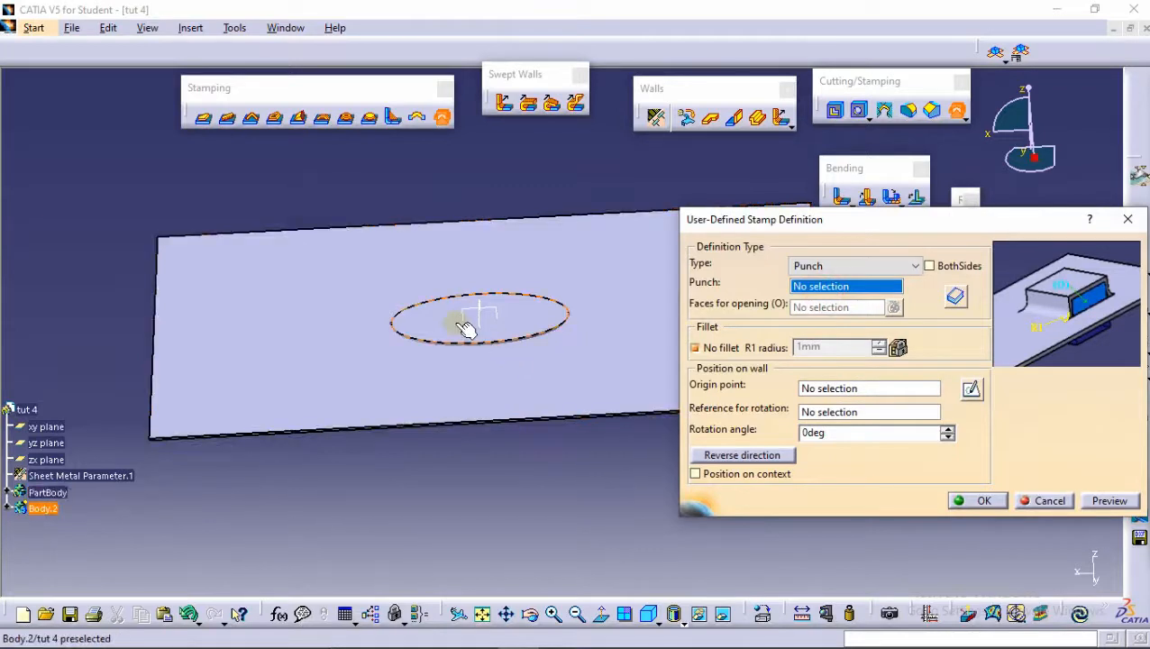
click(43, 509)
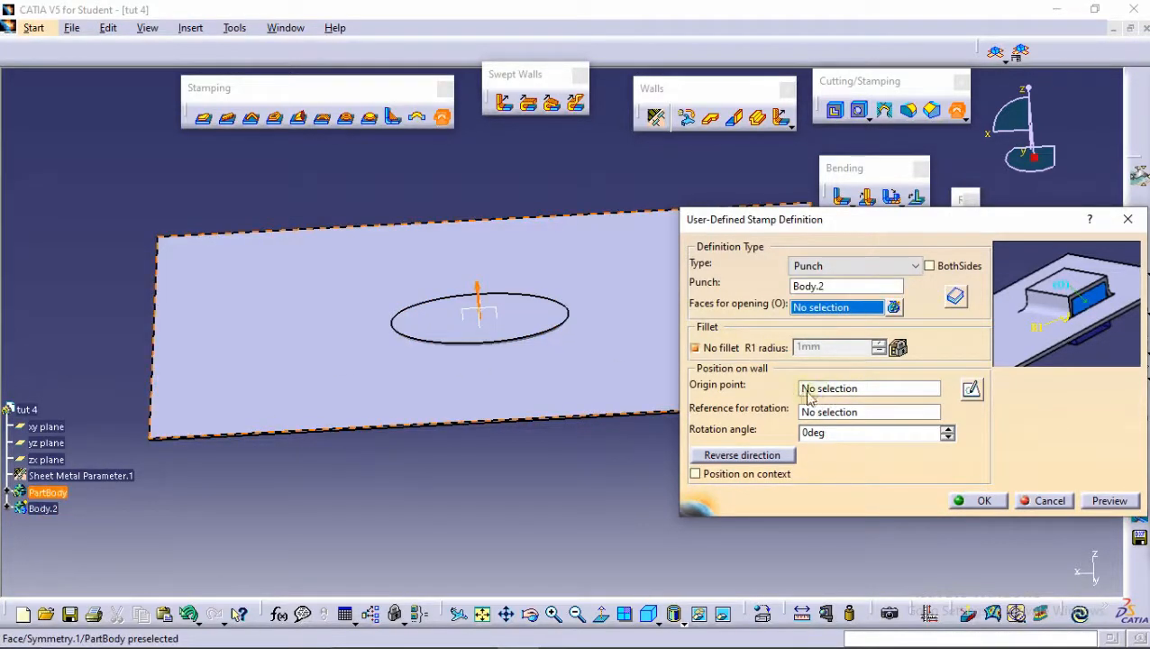
click(727, 473)
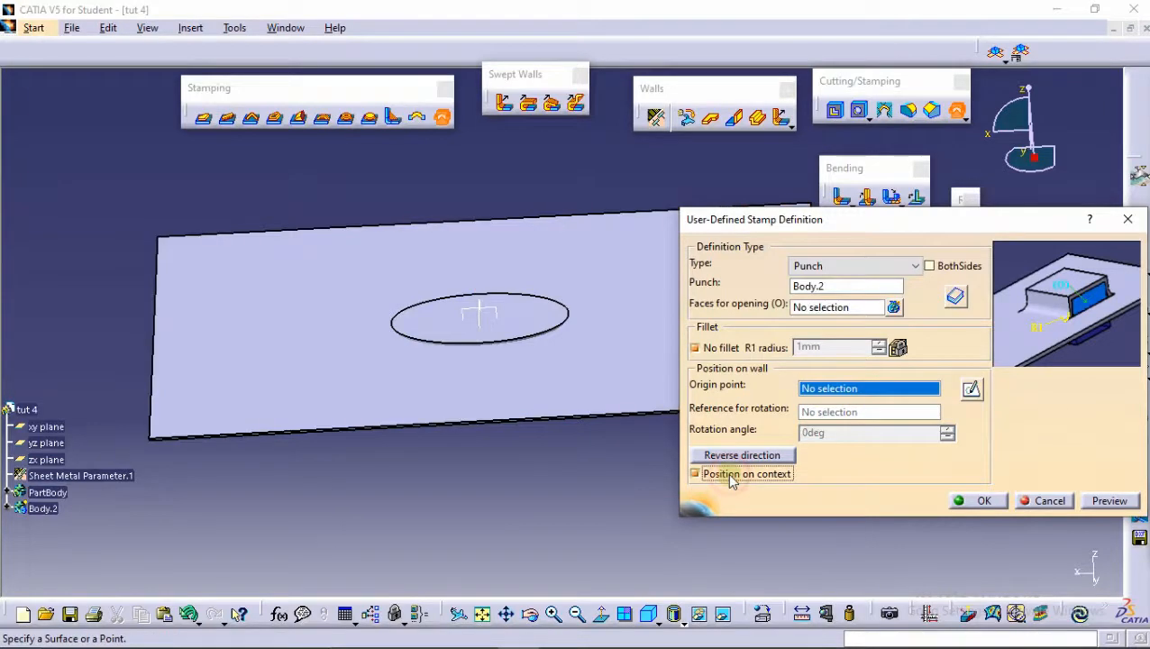
click(669, 310)
click(667, 365)
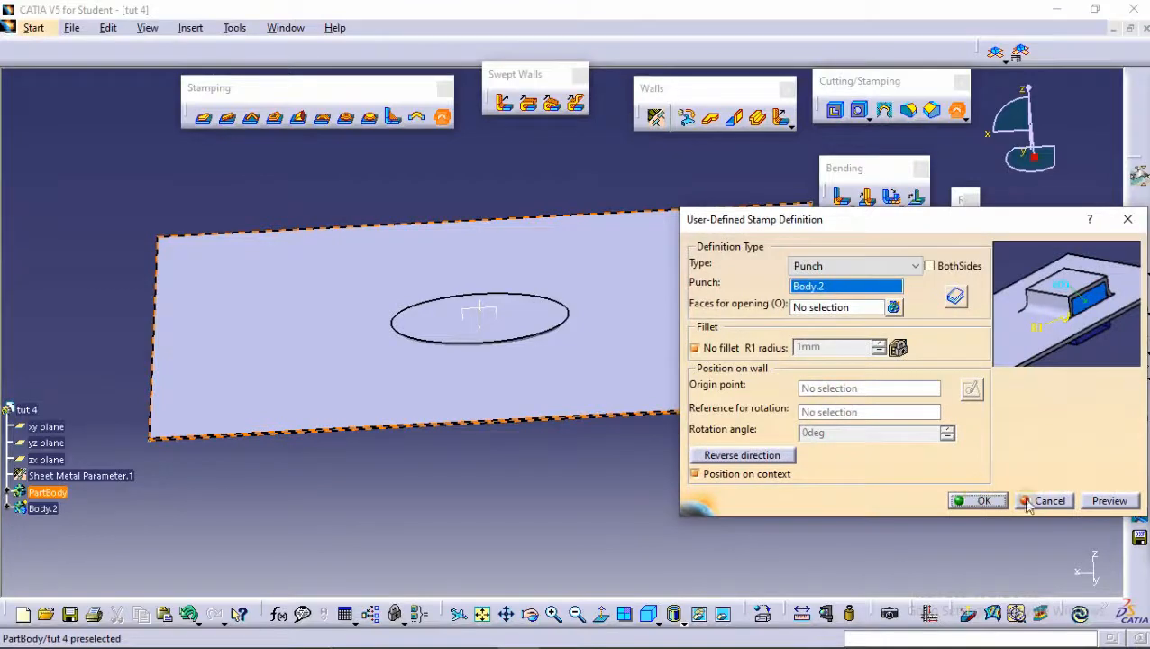
click(981, 501)
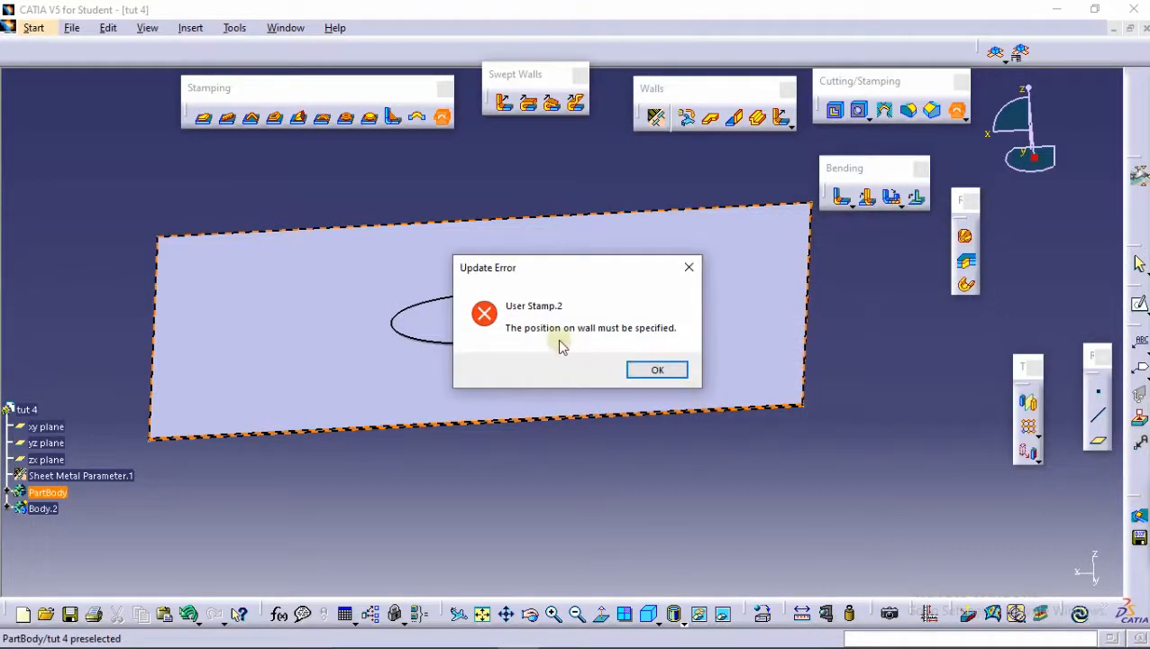
click(657, 370)
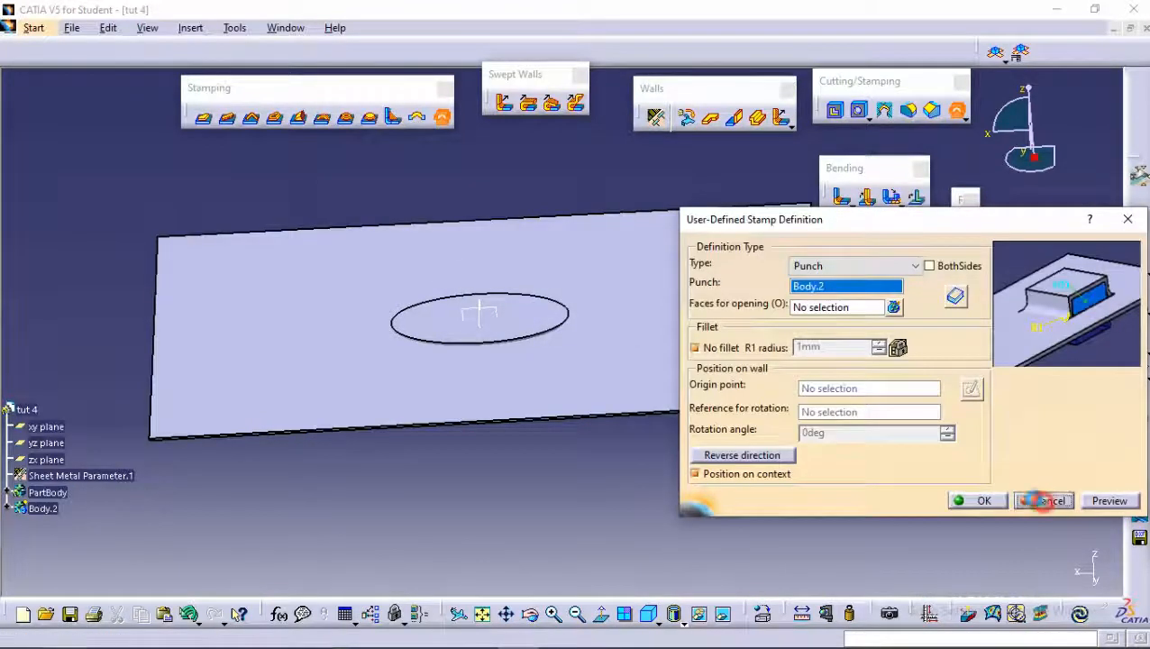
click(1043, 502)
Try the user stamp with Body.2 again, choosing the mirrored wall face for the origin point without Position on context.
click(441, 117)
click(602, 369)
click(820, 287)
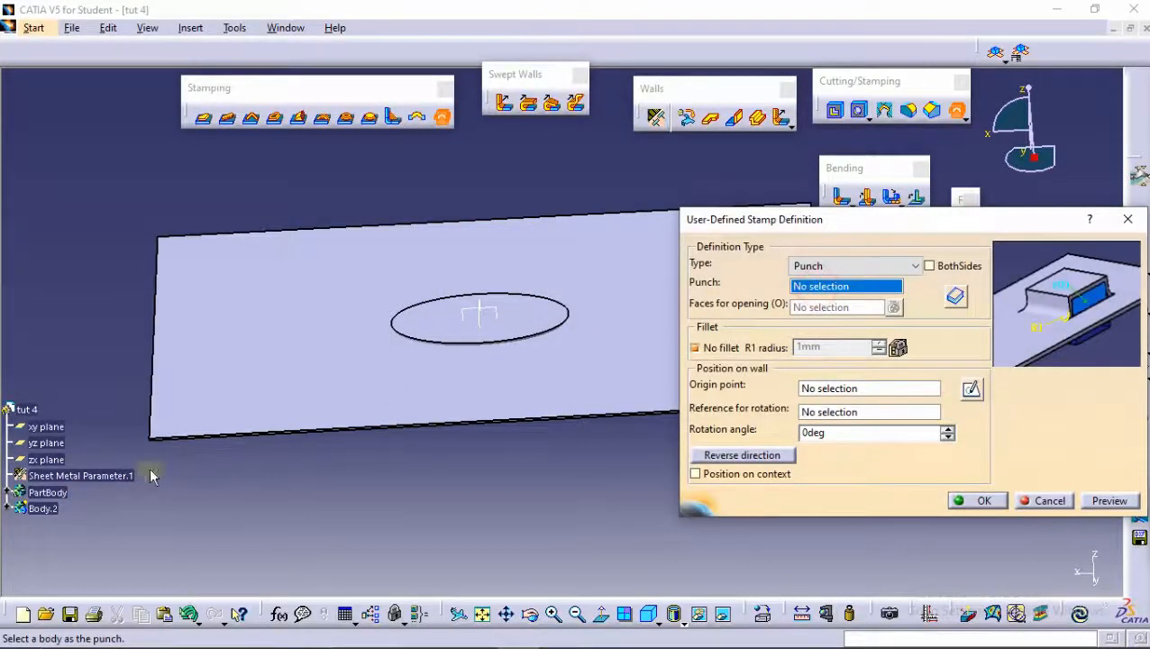
click(41, 507)
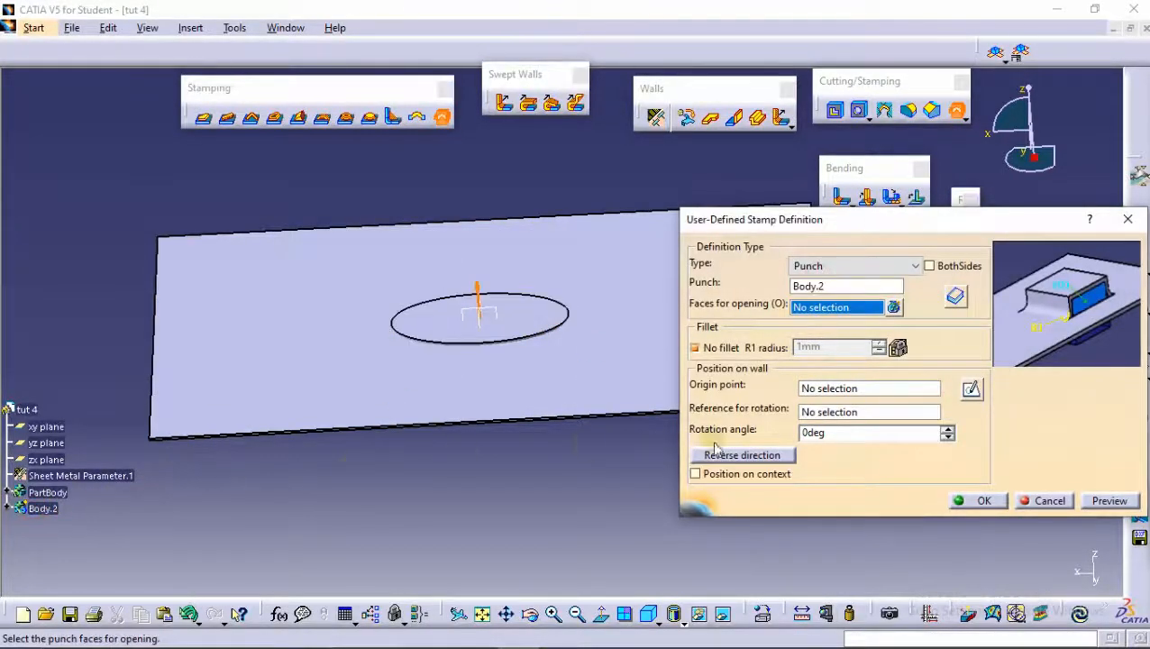
click(813, 395)
click(599, 345)
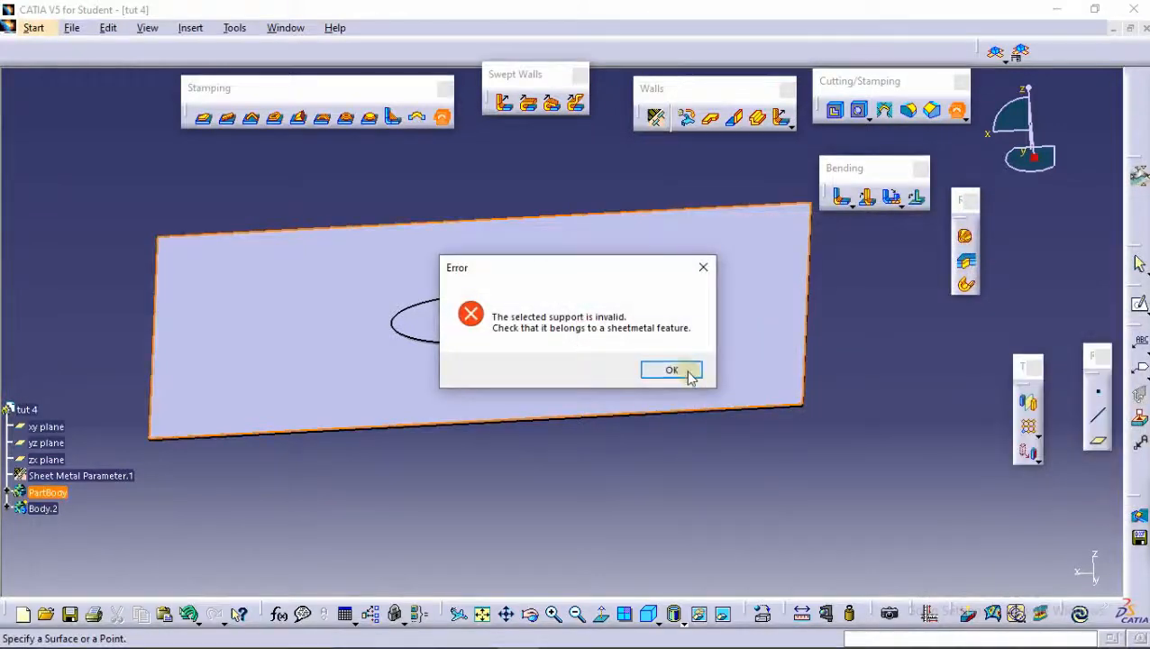
click(683, 369)
click(1044, 500)
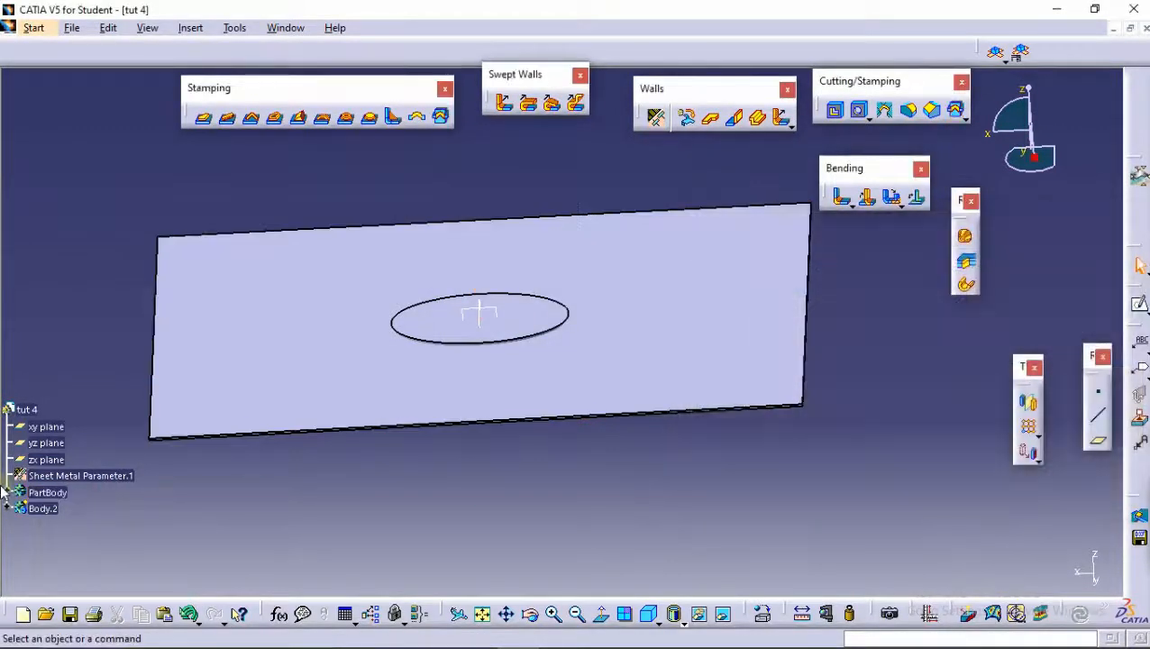
Delete Symmetry.1 from PartBody, and highlight Symmetry.2 under Body.2 to inspect the mirrored body.
click(12, 492)
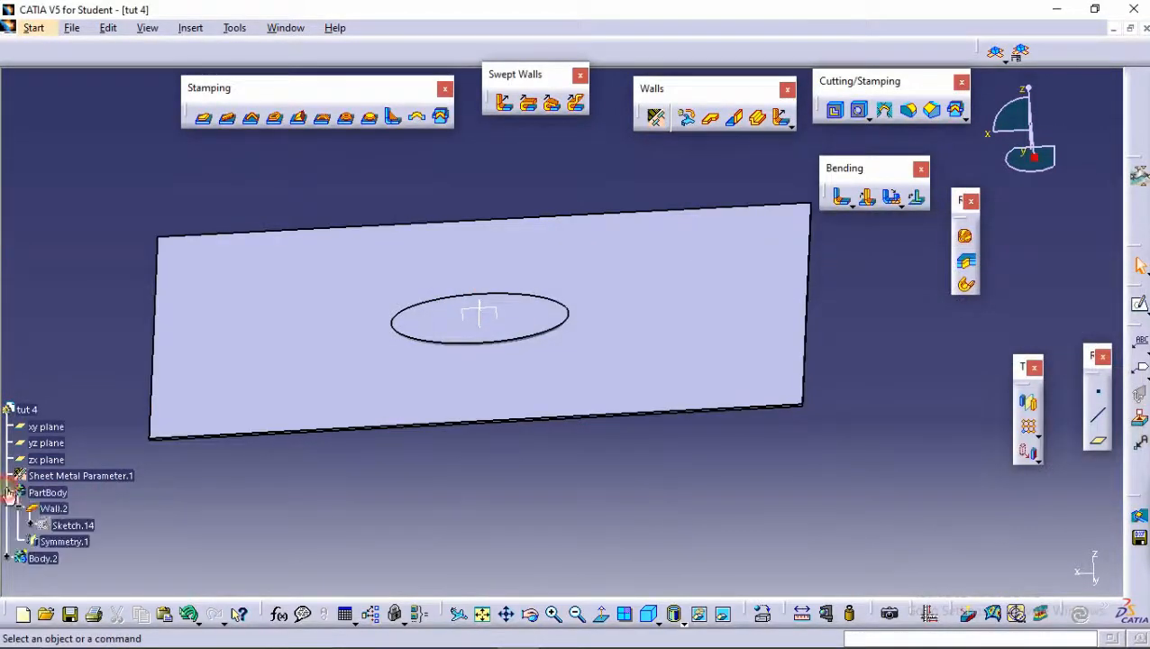
click(53, 541)
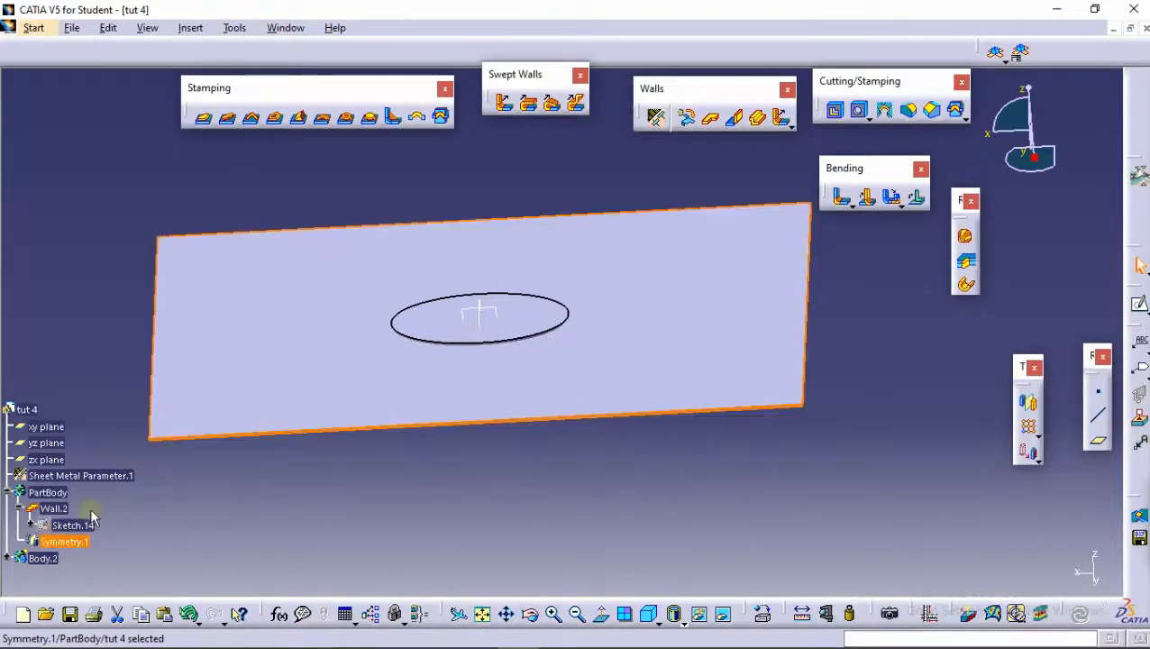
key(Delete)
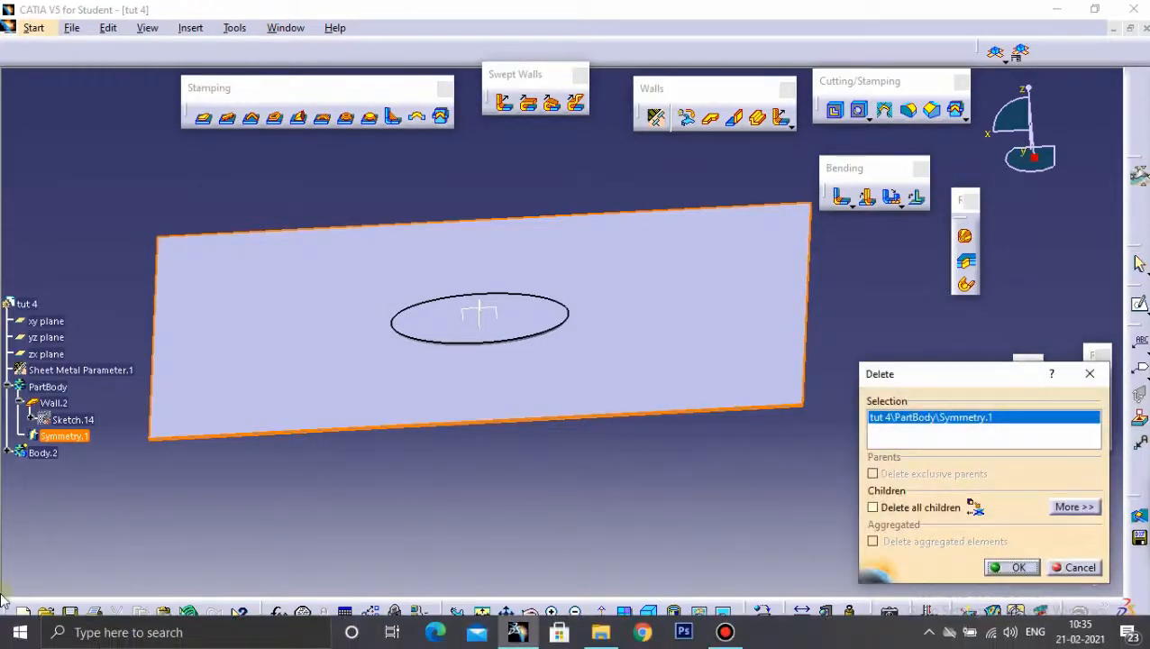
key(Return)
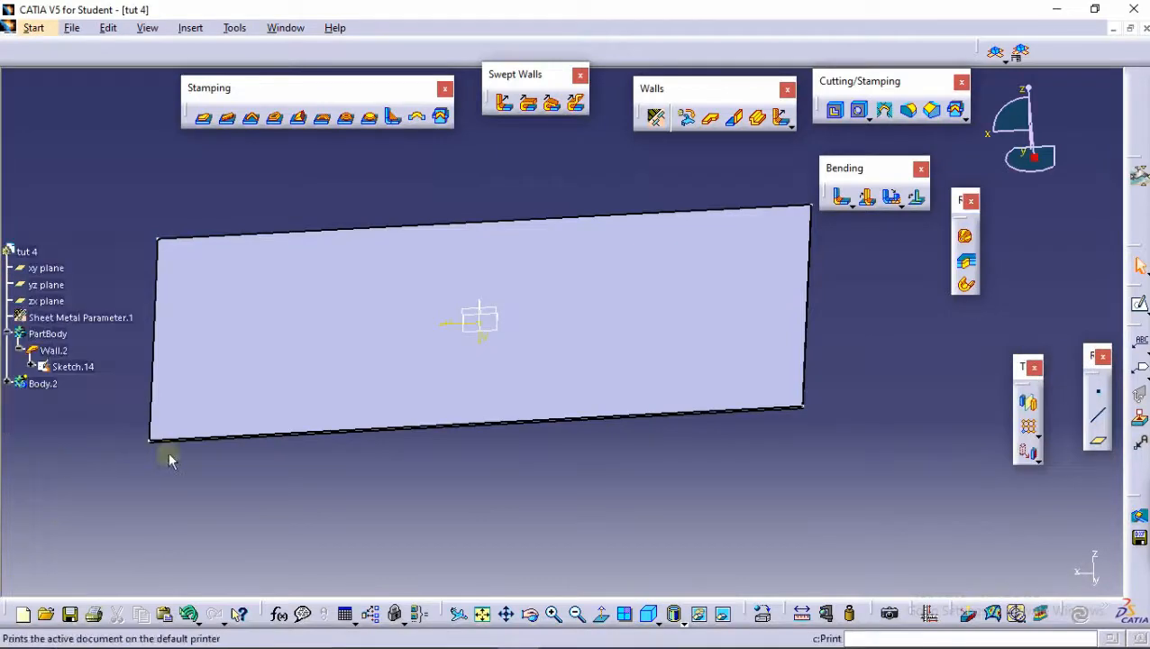
click(8, 332)
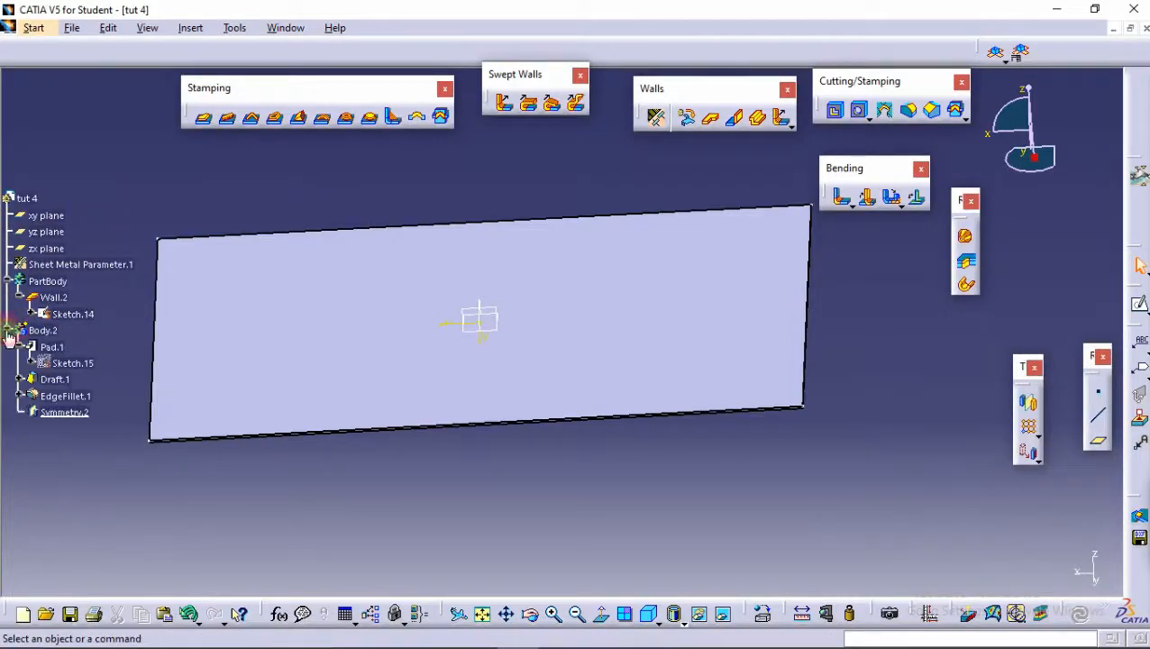
click(68, 413)
middle_drag(363, 462, 514, 406)
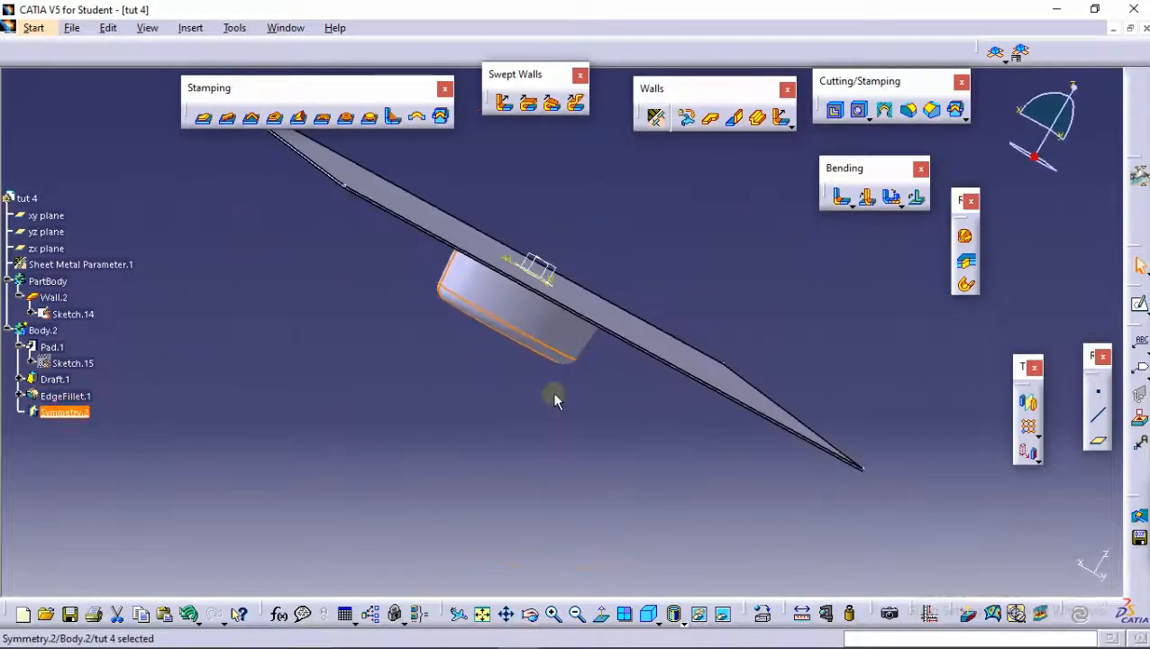
middle_drag(601, 357, 565, 411)
click(609, 171)
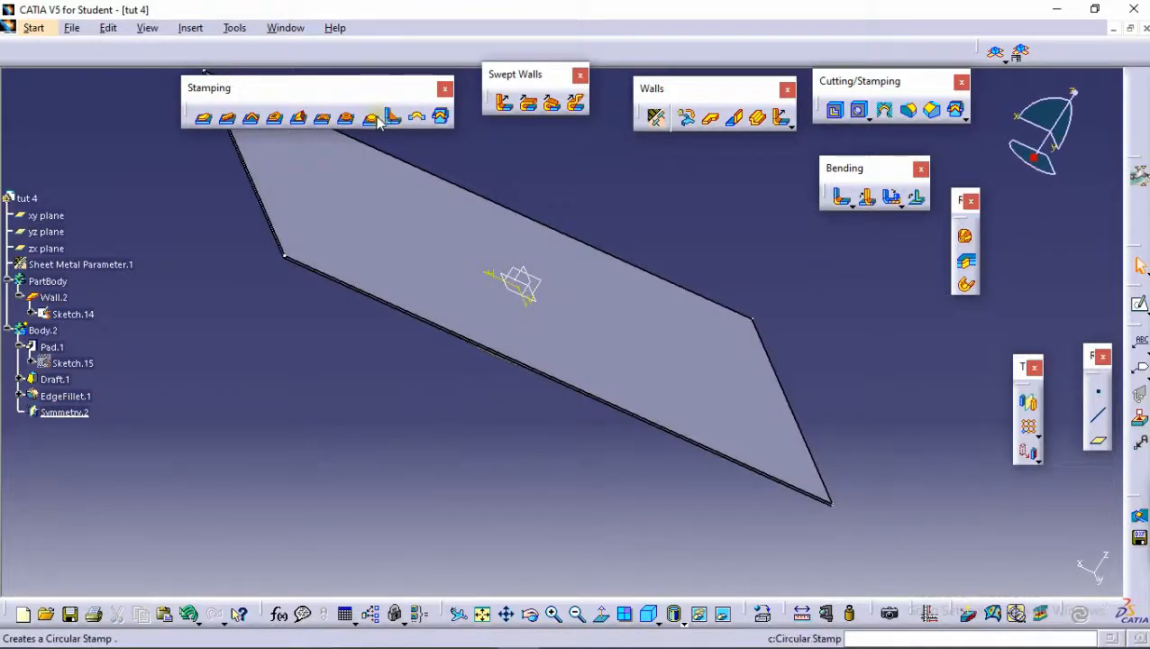
Try to create a Punch-type user stamp on Wall.2's upper face with Body.2 as the punch, positioned on context without a fillet.
click(441, 116)
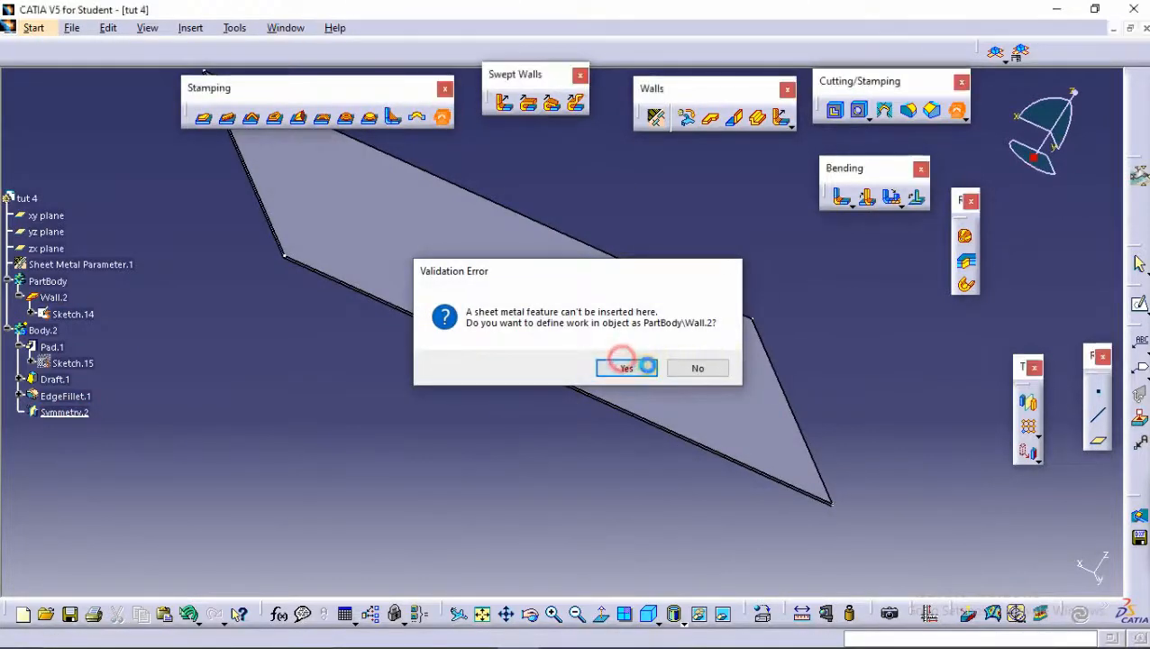
click(627, 366)
click(842, 287)
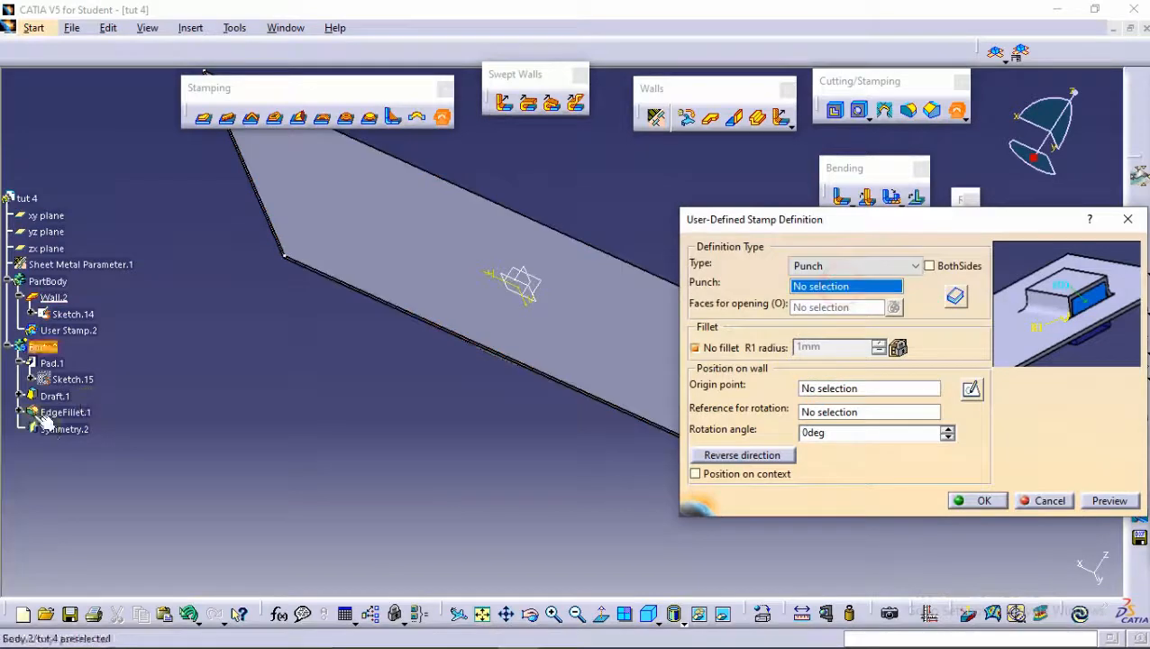
click(46, 351)
middle_drag(467, 326, 529, 330)
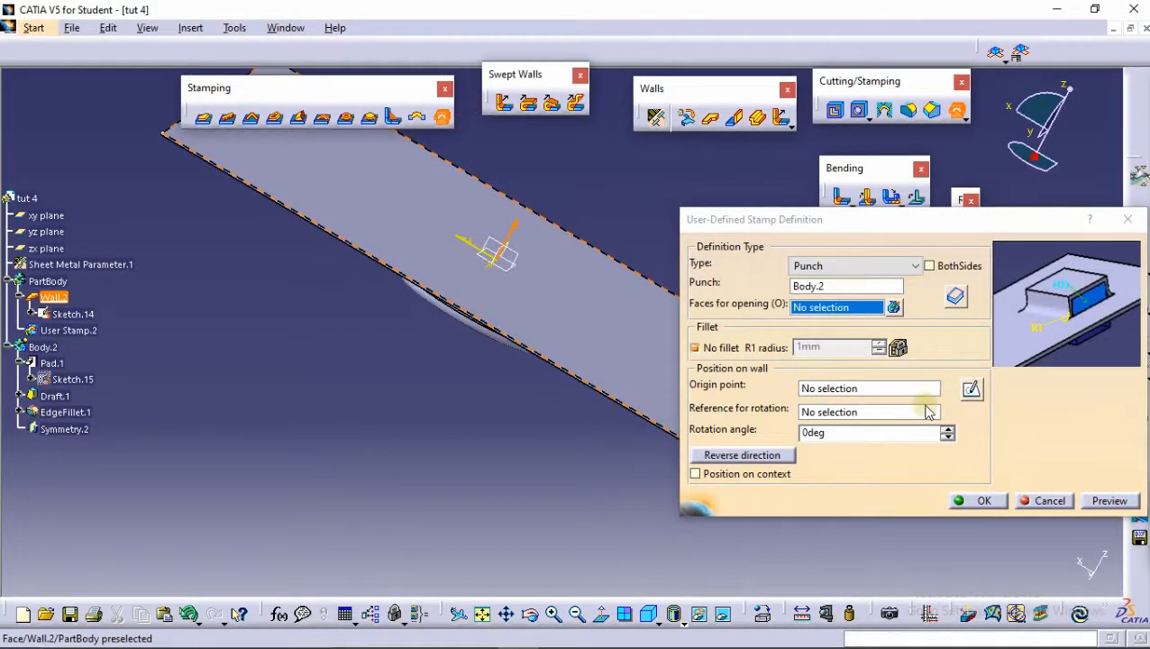
click(712, 475)
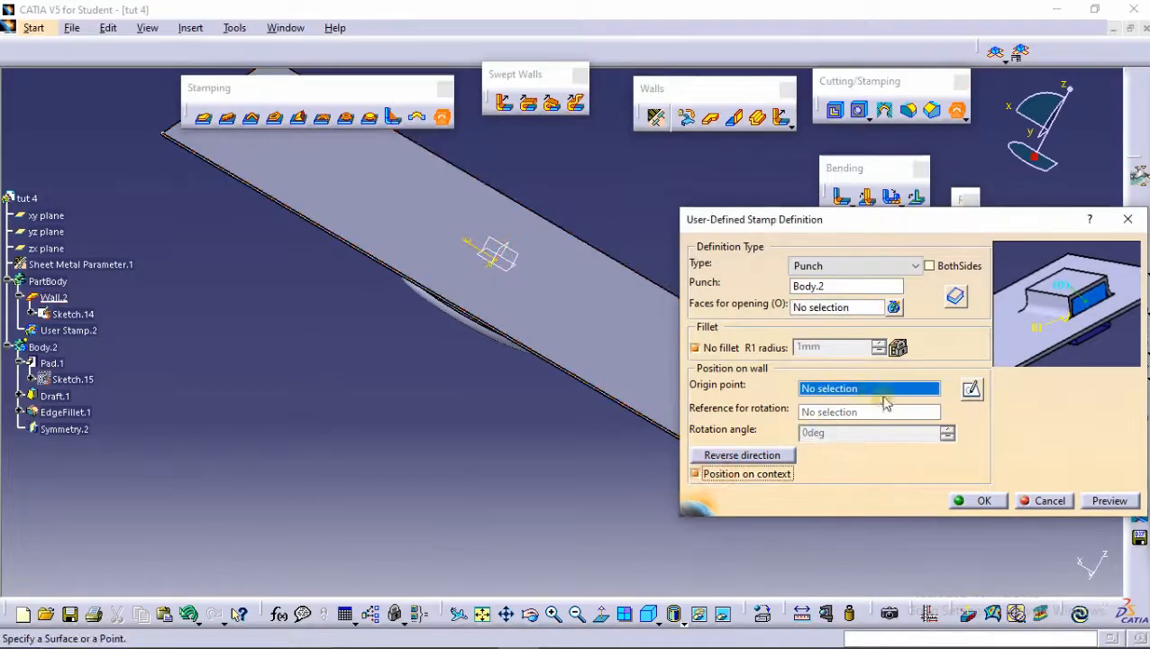
click(605, 311)
click(1093, 504)
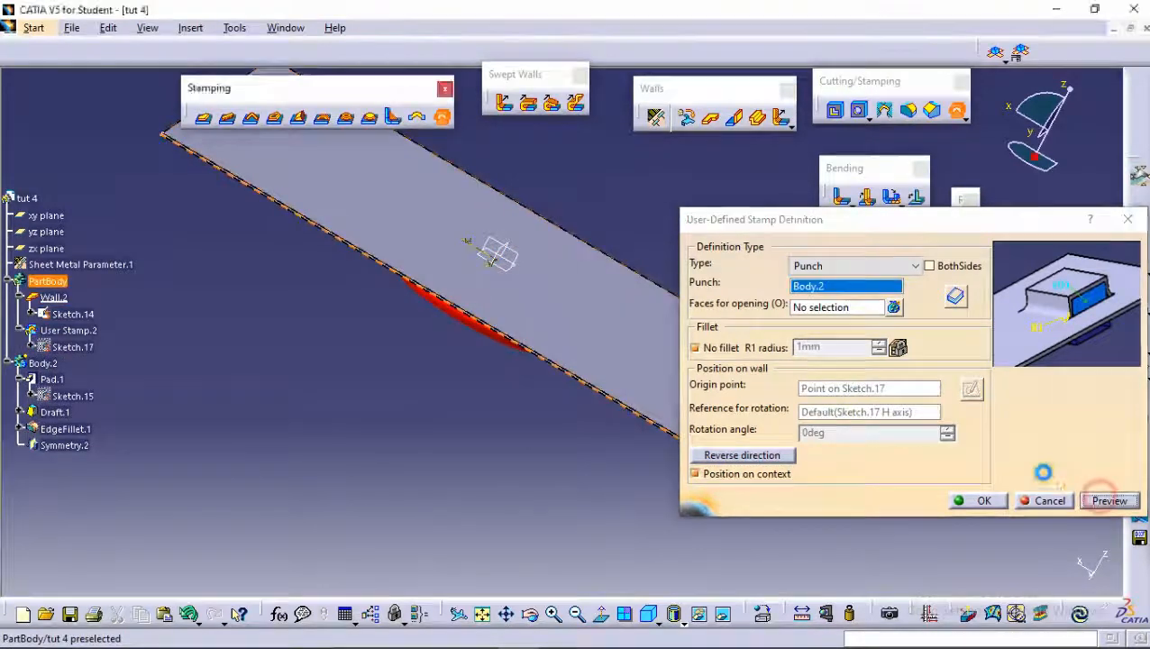
click(697, 376)
middle_drag(626, 324, 542, 446)
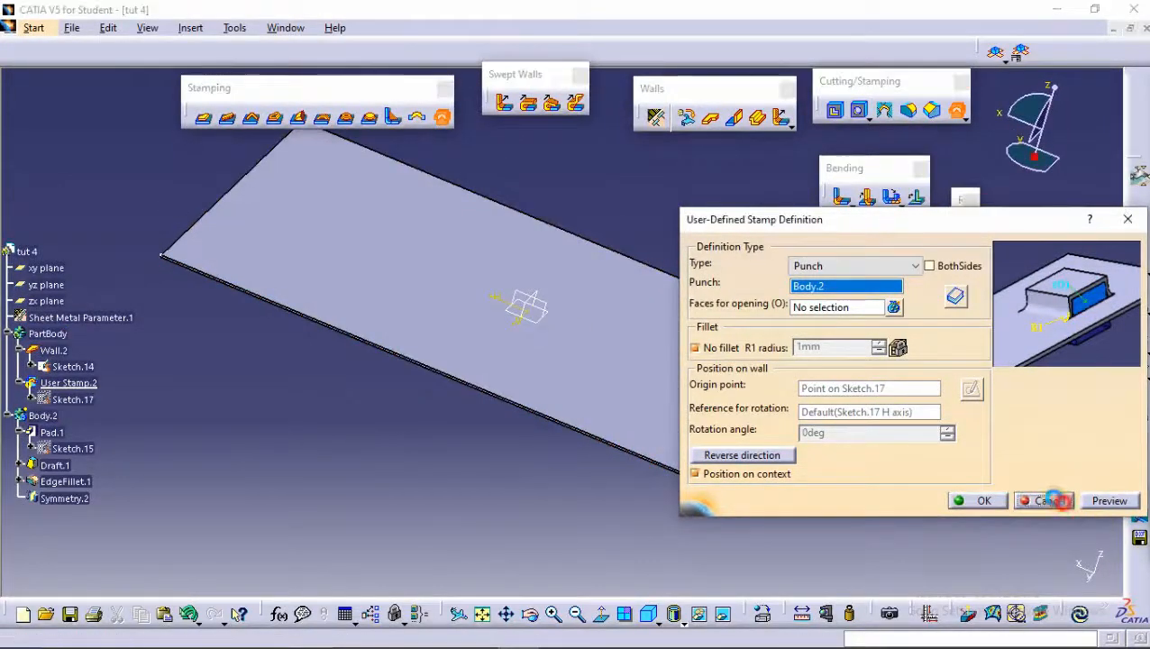
click(1046, 500)
click(654, 11)
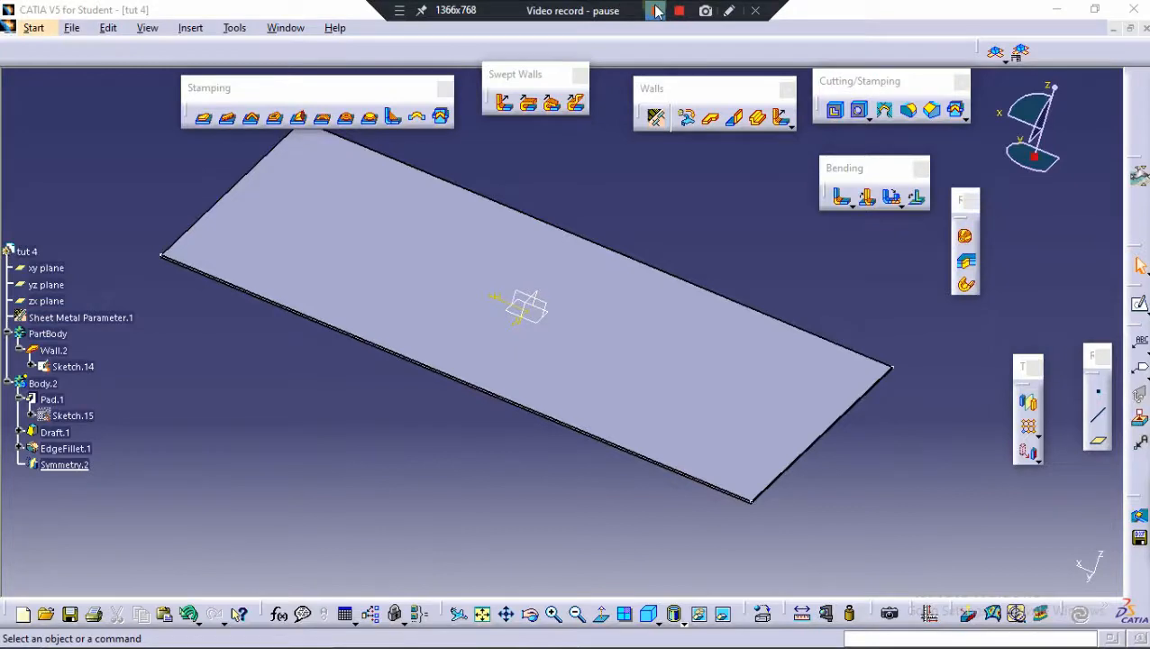
click(654, 11)
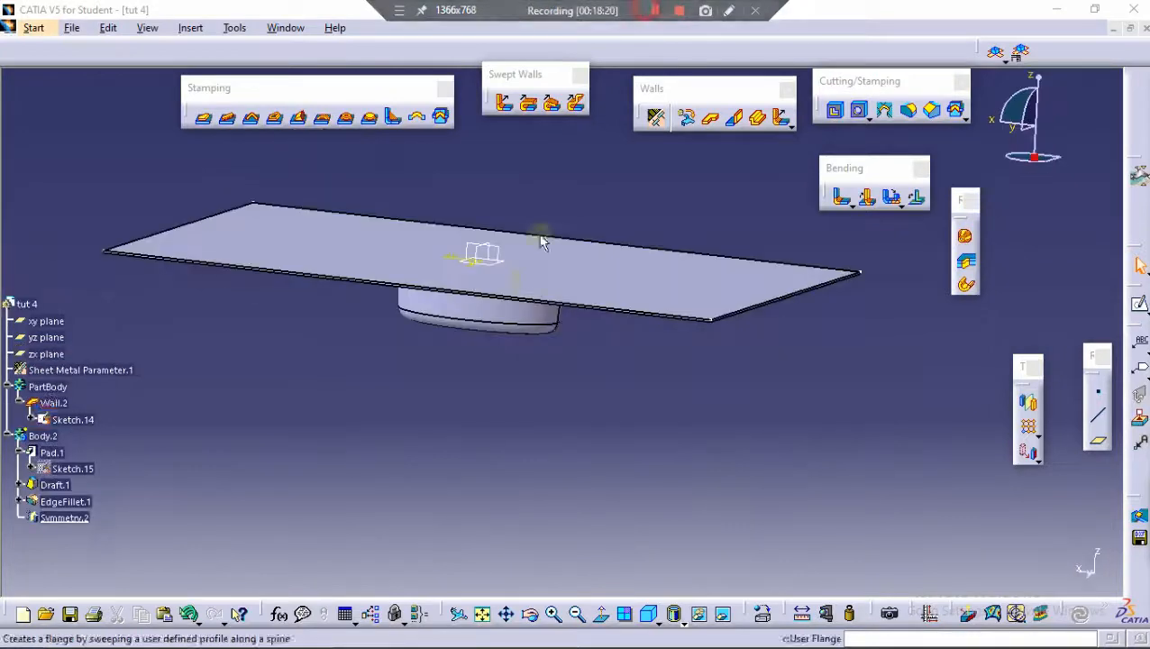
Redefine Symmetry.2 of Body.2 using Wall.2's upper face as the mirror reference.
middle_drag(469, 297, 467, 369)
middle_drag(578, 463, 539, 288)
scroll(570, 374, up, 1)
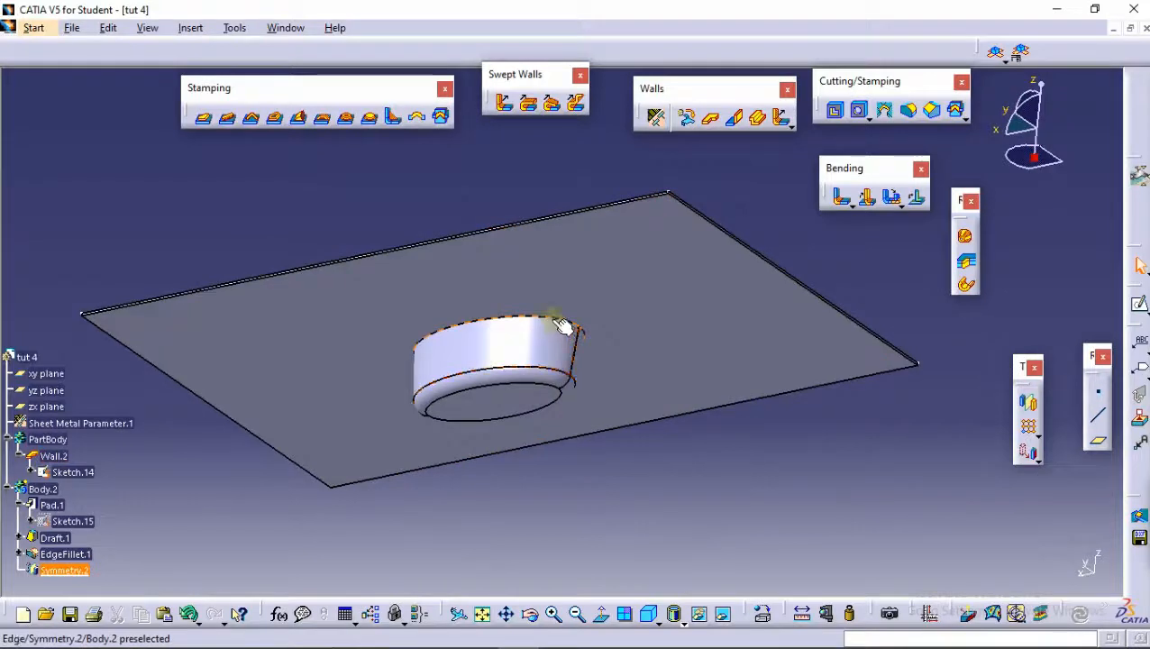
scroll(213, 462, down, 2)
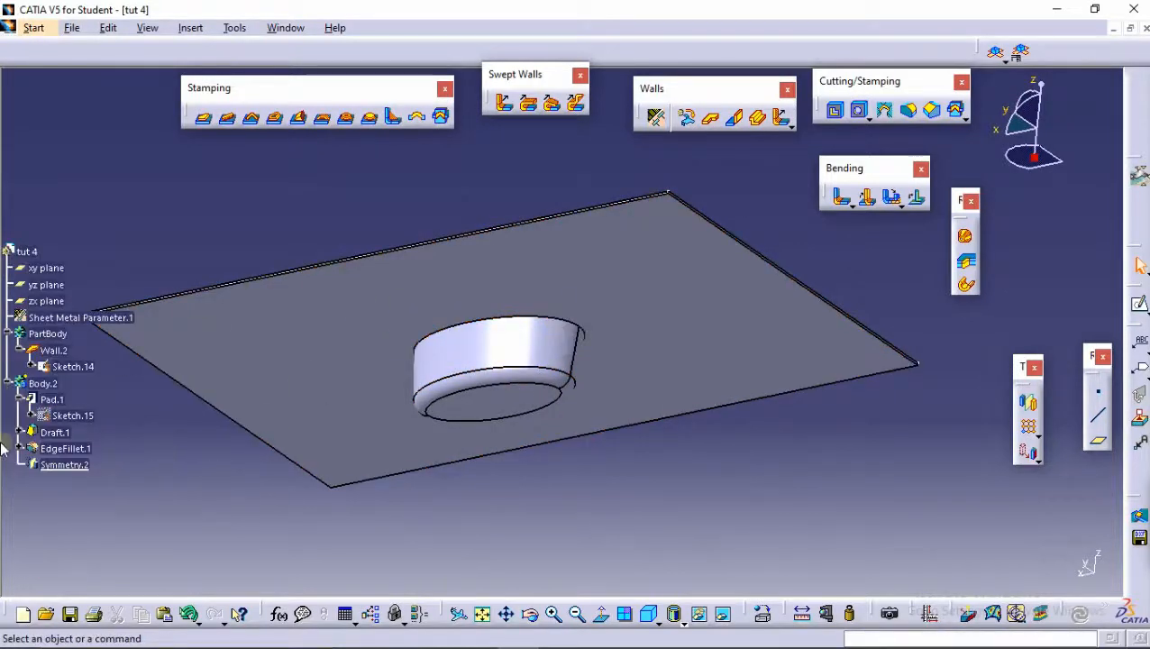
click(65, 465)
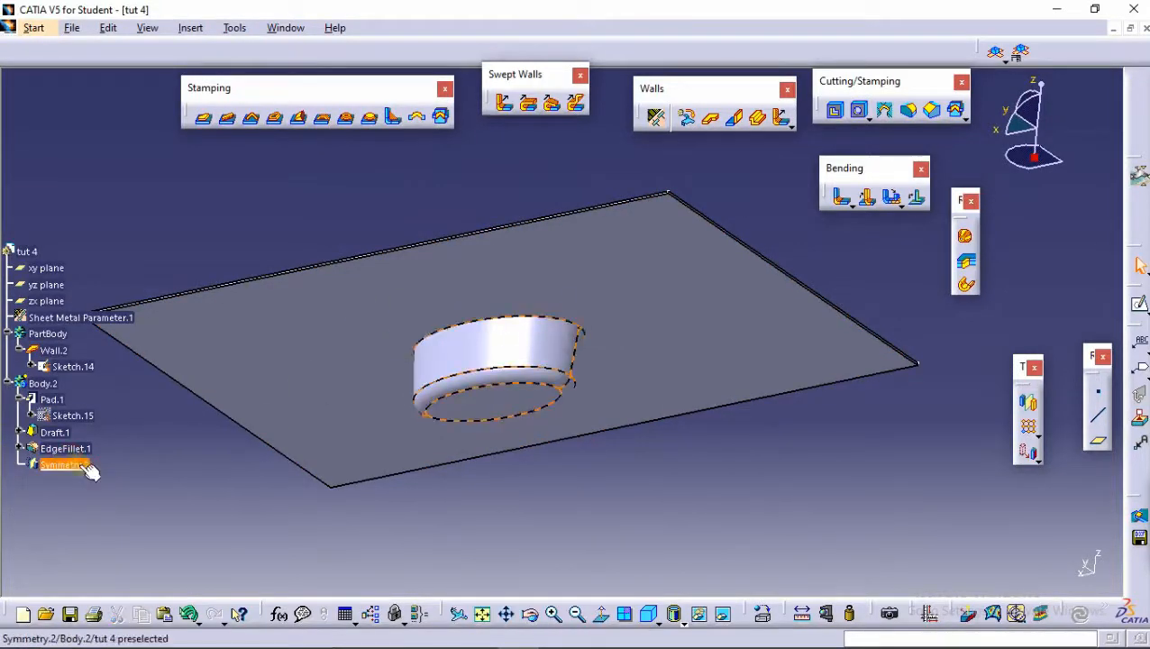
double_click(72, 465)
middle_drag(507, 323, 515, 411)
click(617, 336)
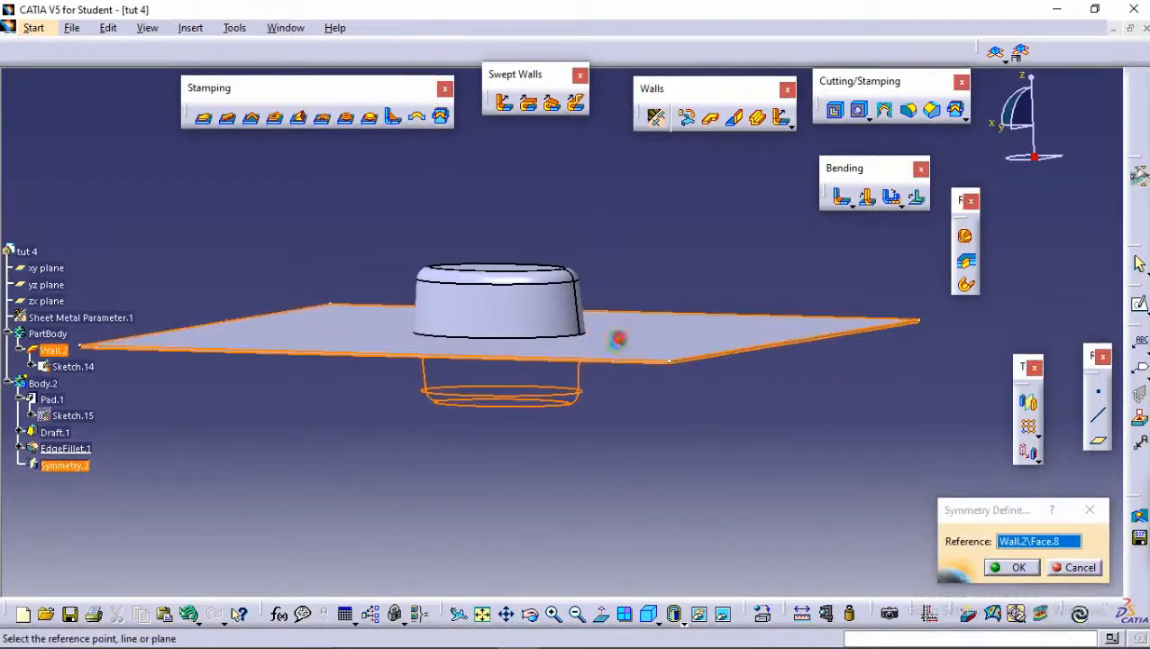
click(1014, 568)
Set up and preview a Punch-type user stamp on Wall.2's upper face, using Body.2 as the punch, Position on context and no fillet.
middle_drag(726, 442, 670, 323)
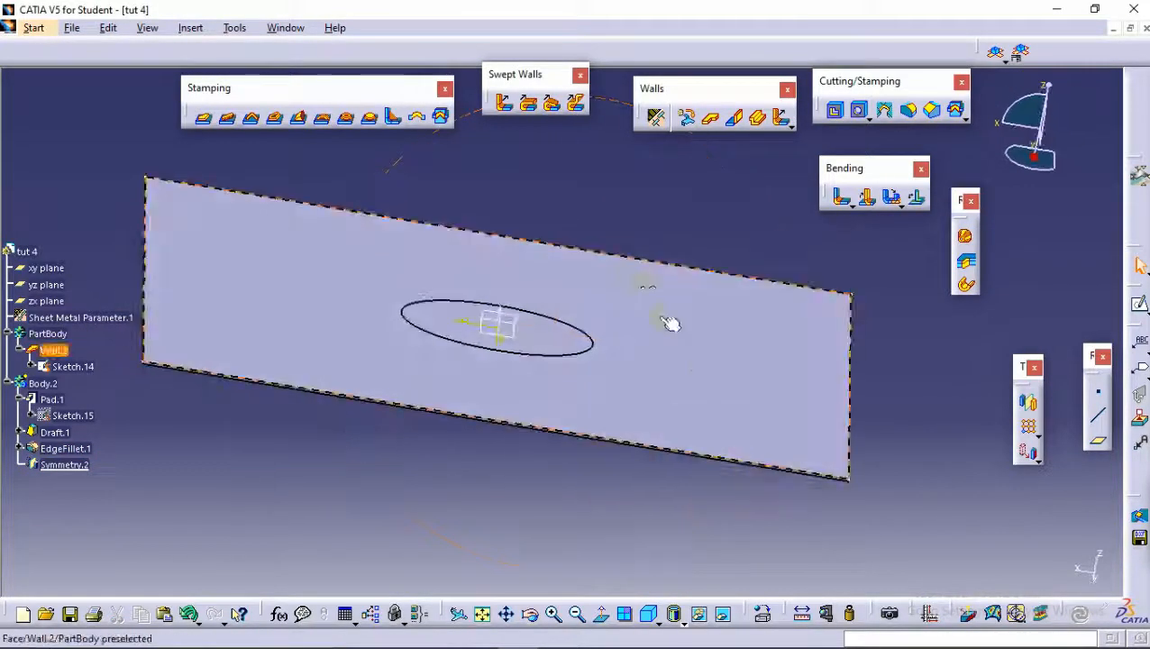
click(443, 117)
click(622, 369)
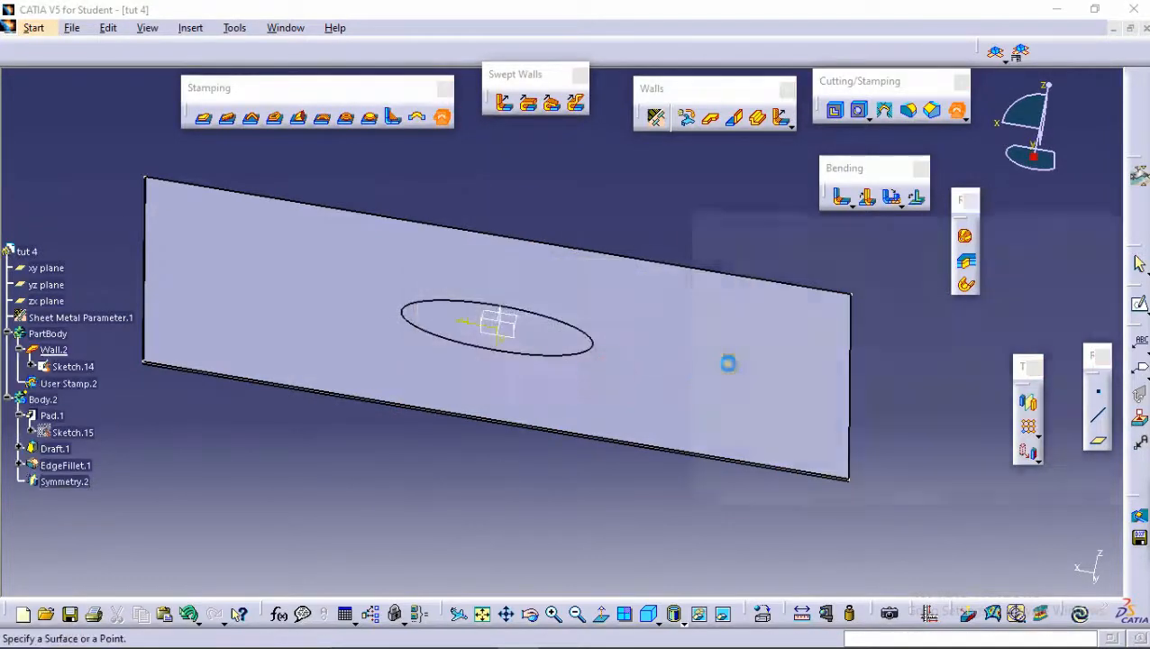
click(809, 287)
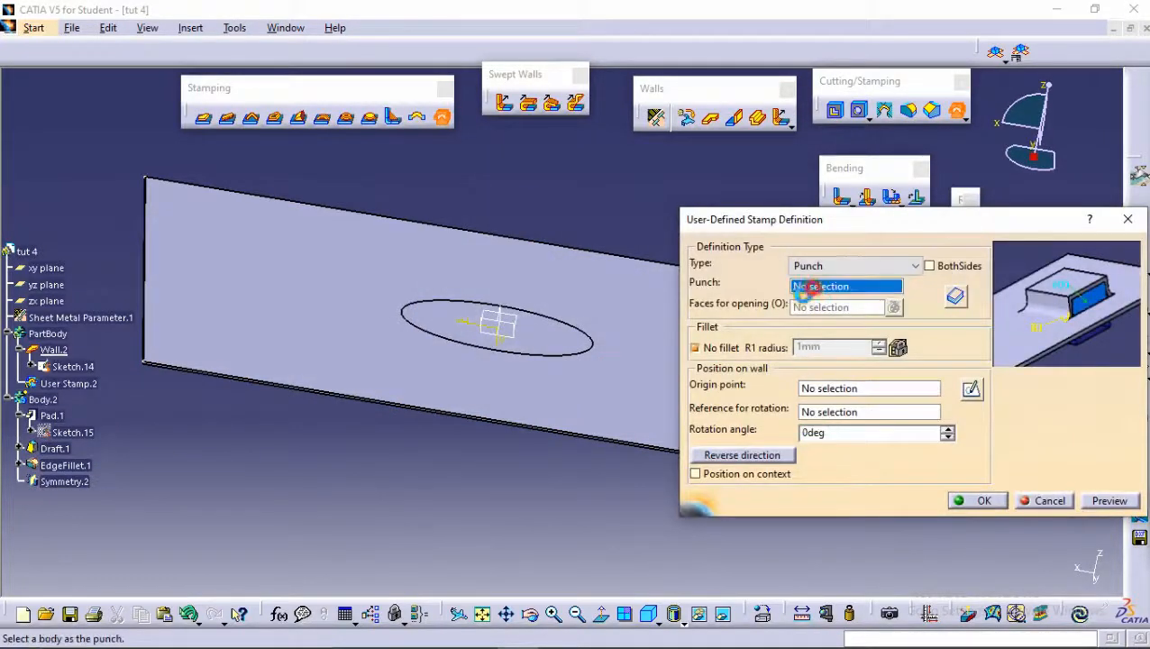
click(55, 413)
click(747, 478)
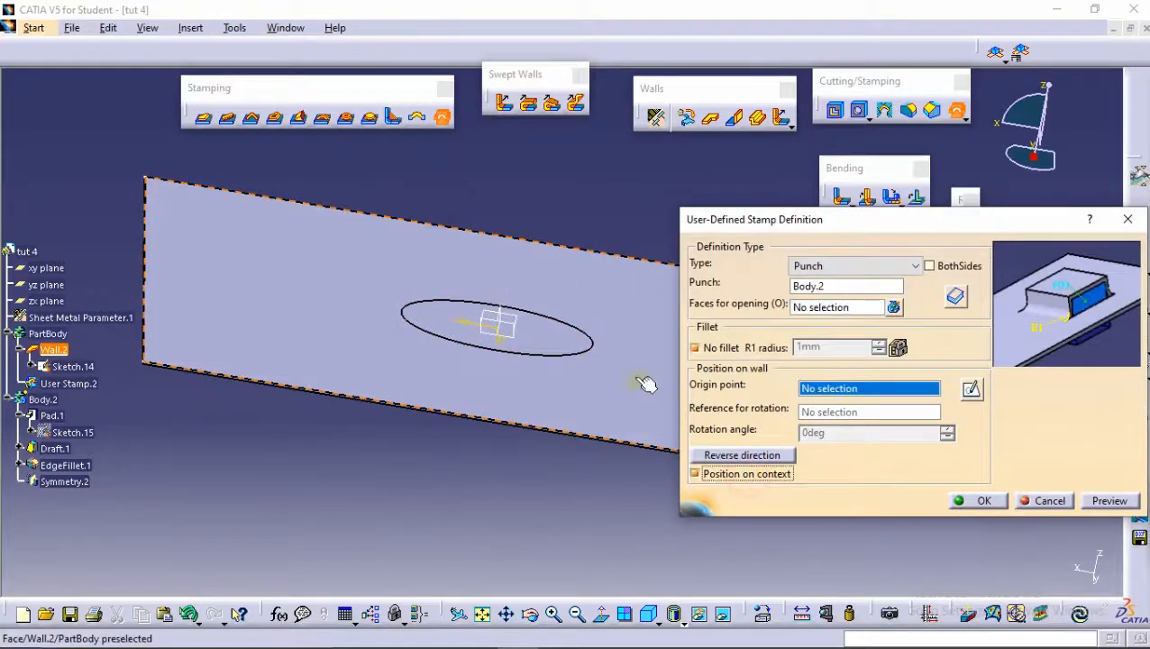
click(637, 397)
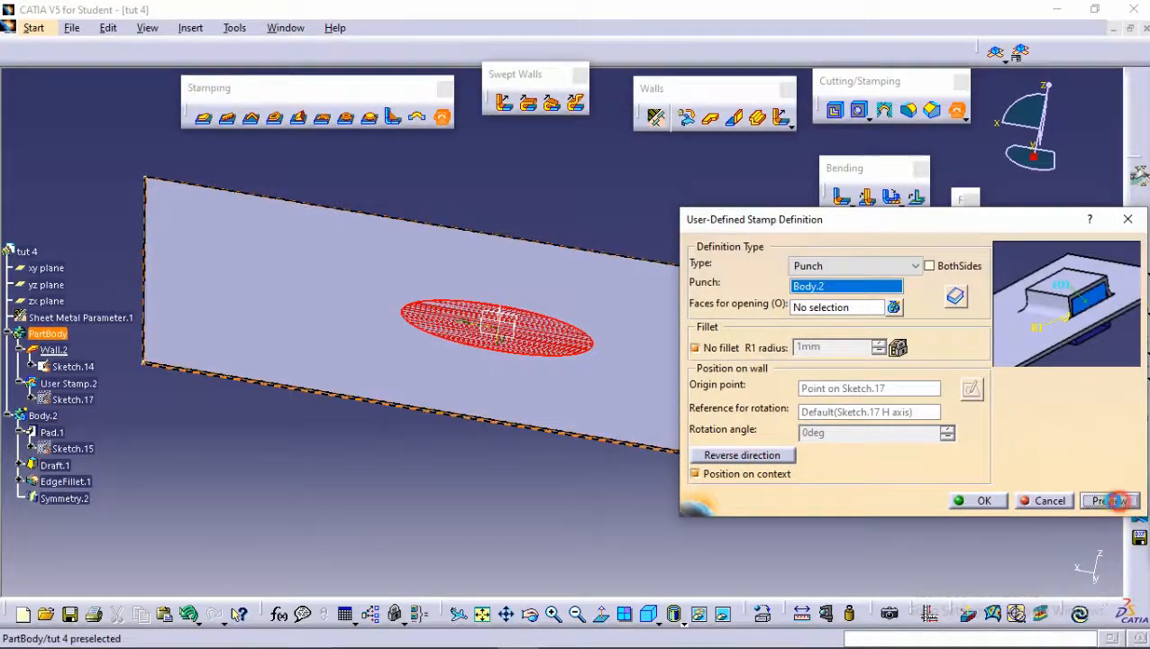
click(1118, 501)
middle_drag(569, 346, 688, 372)
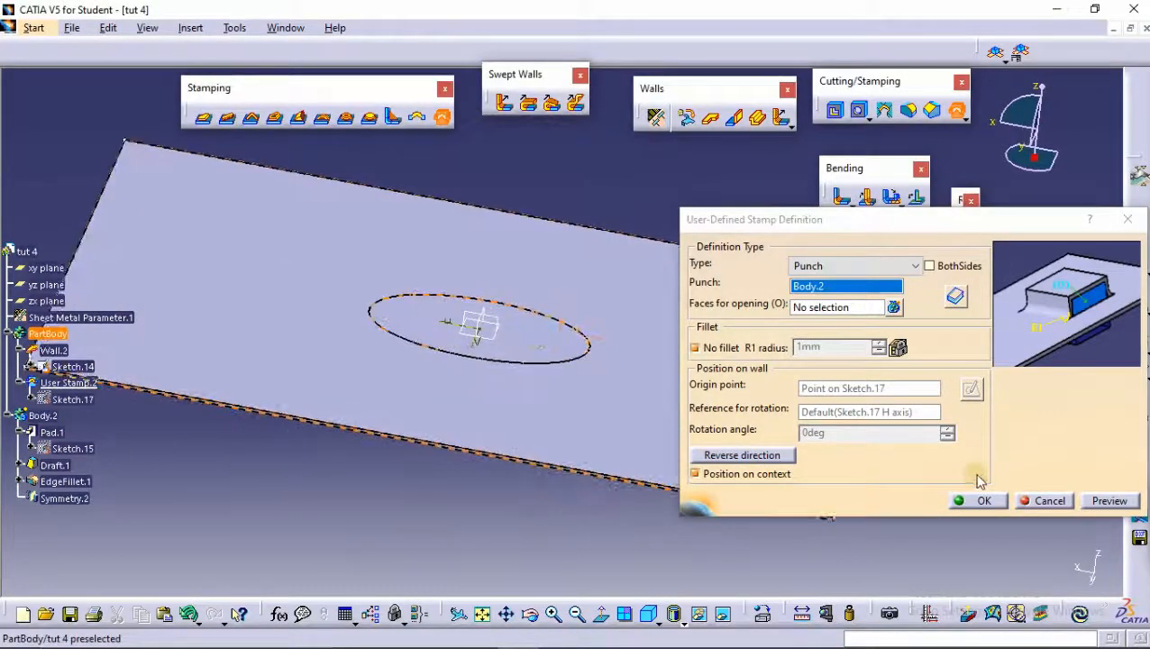
Enable the stamp's fillet with a 1 mm R1 radius and create the user stamp.
click(721, 348)
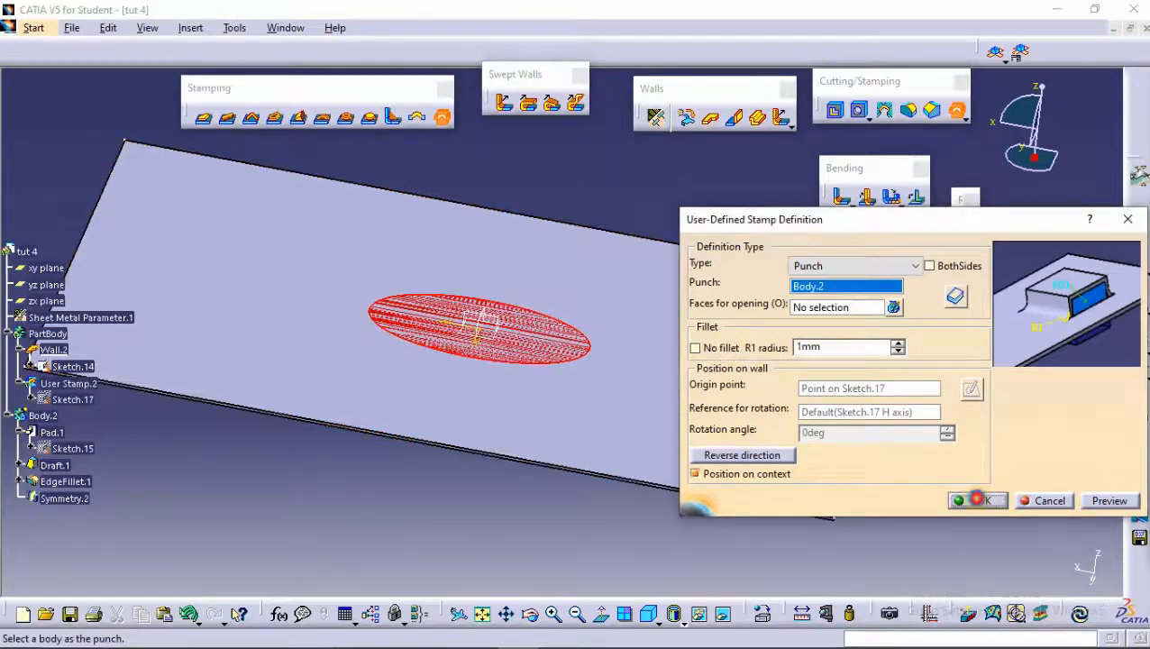
click(977, 500)
middle_drag(257, 418, 483, 363)
middle_drag(694, 454, 513, 390)
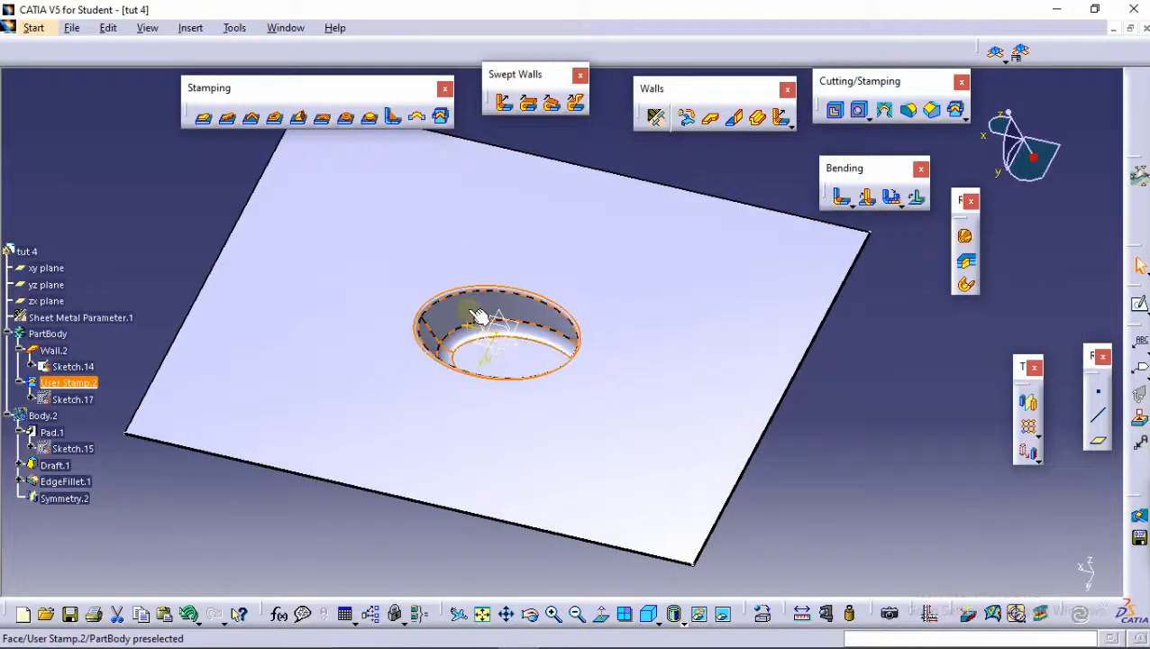